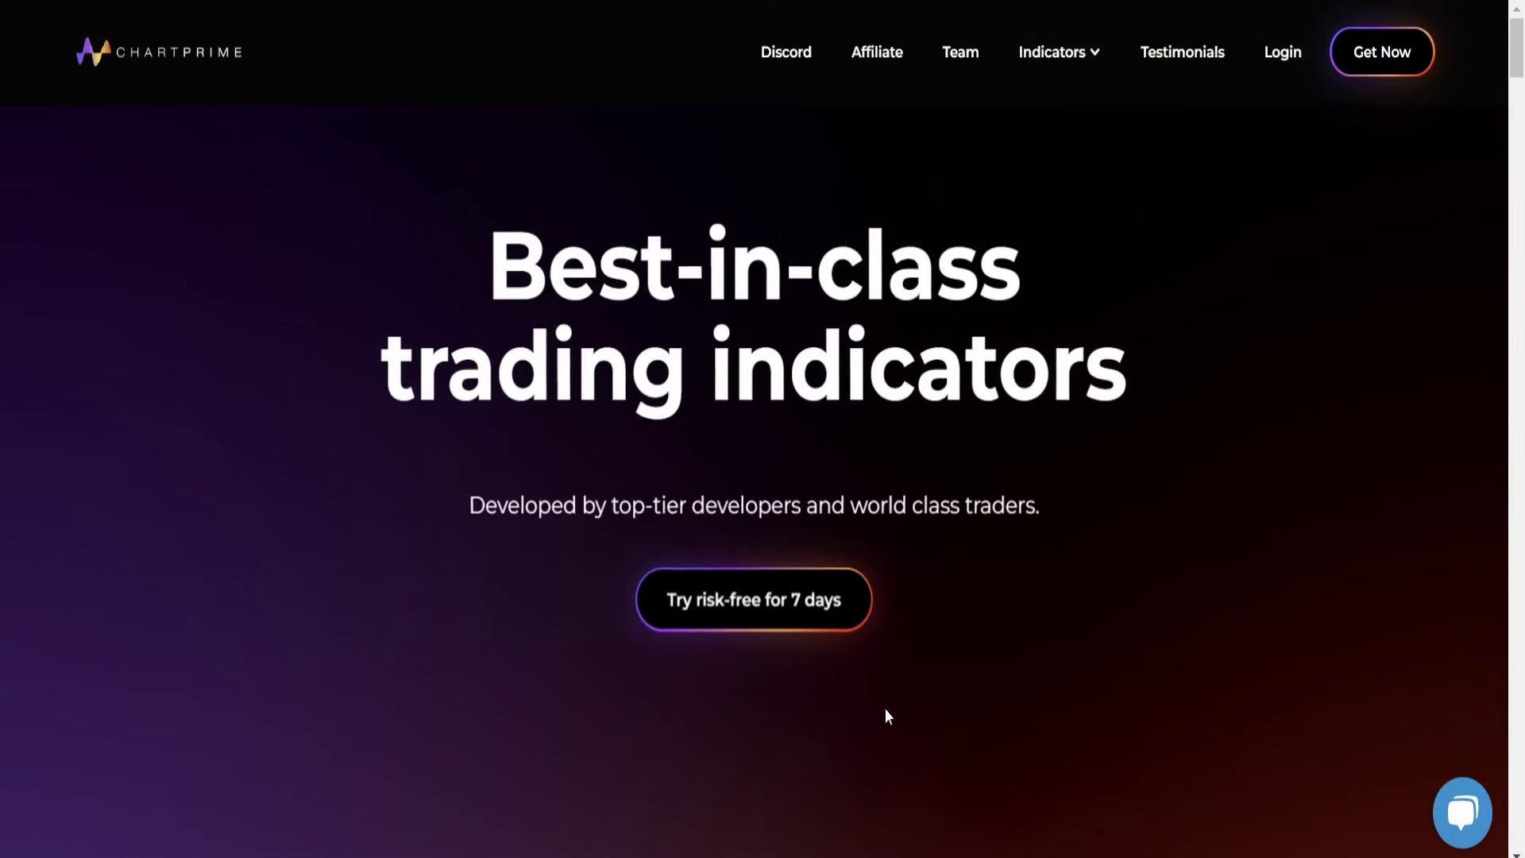
- Look through the ChartPrime home page, from the trading toolkit overview to the cards describing each indicator feature
scroll(886, 711, "down", 6)
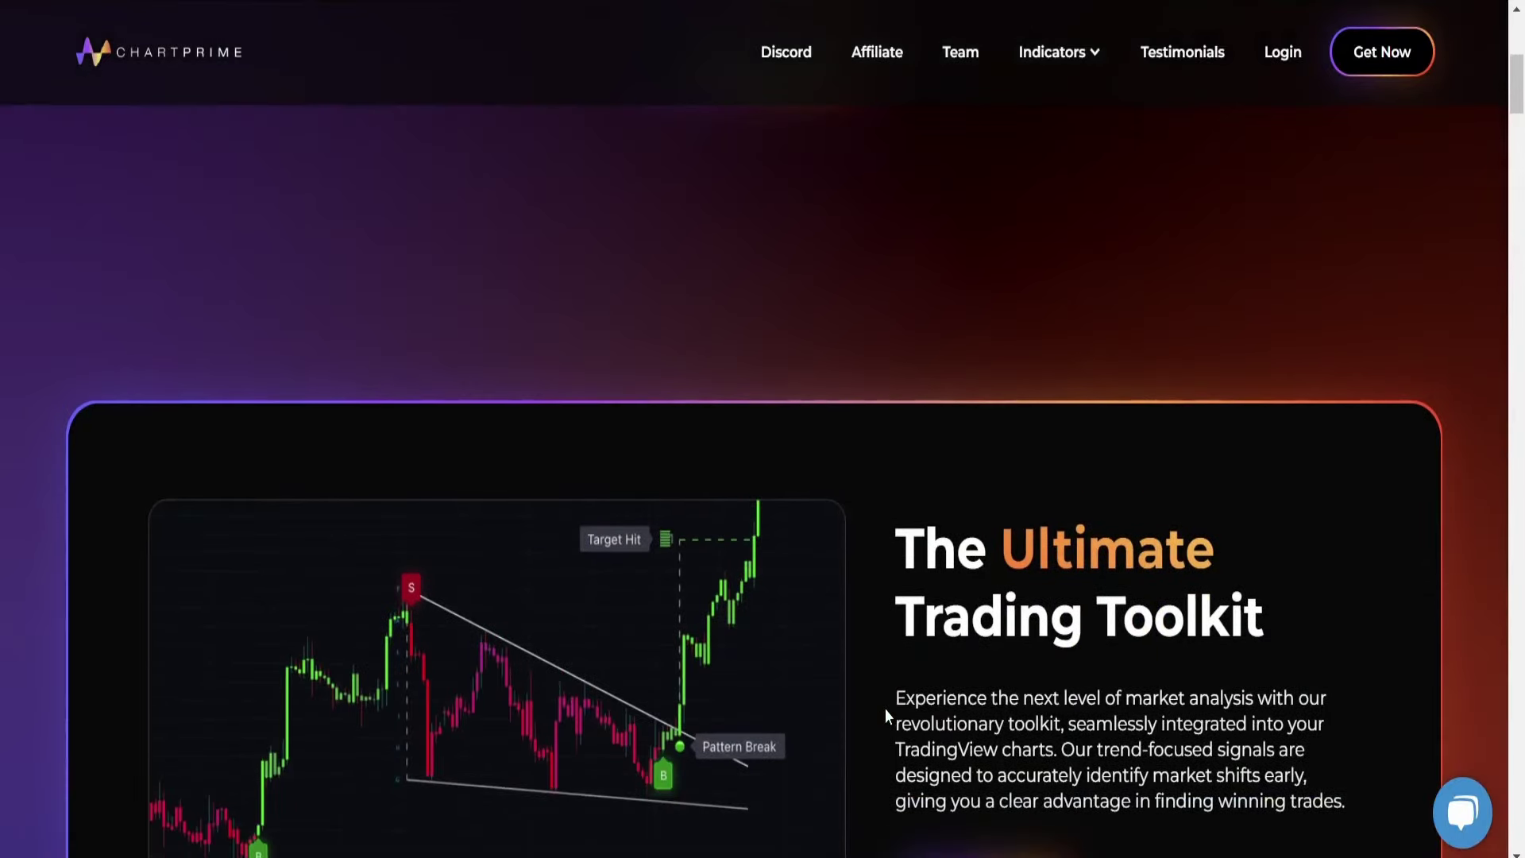
scroll(885, 709, "down", 5)
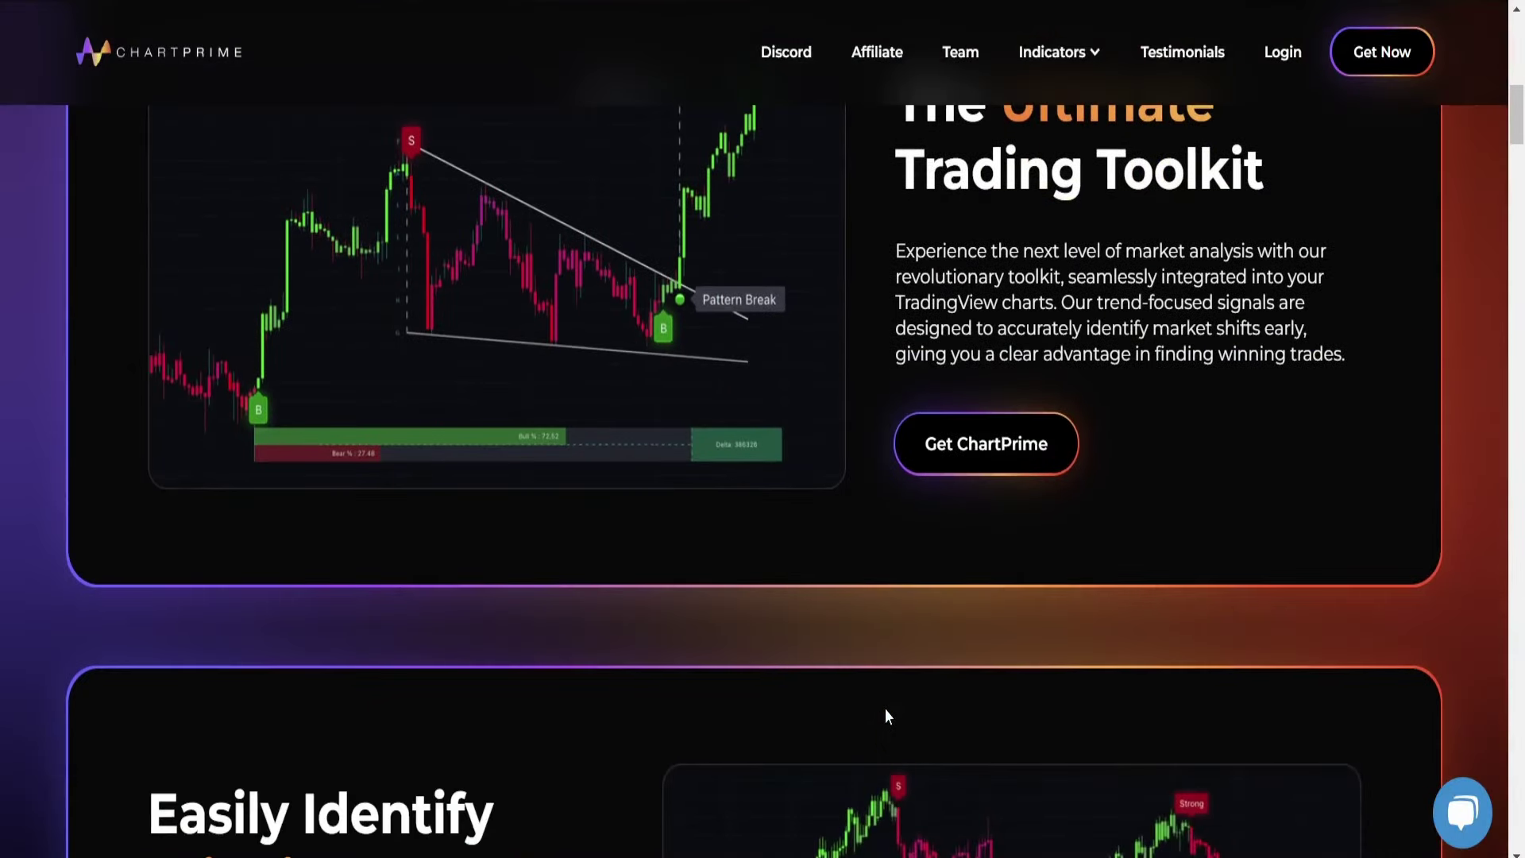
scroll(887, 715, "down", 7)
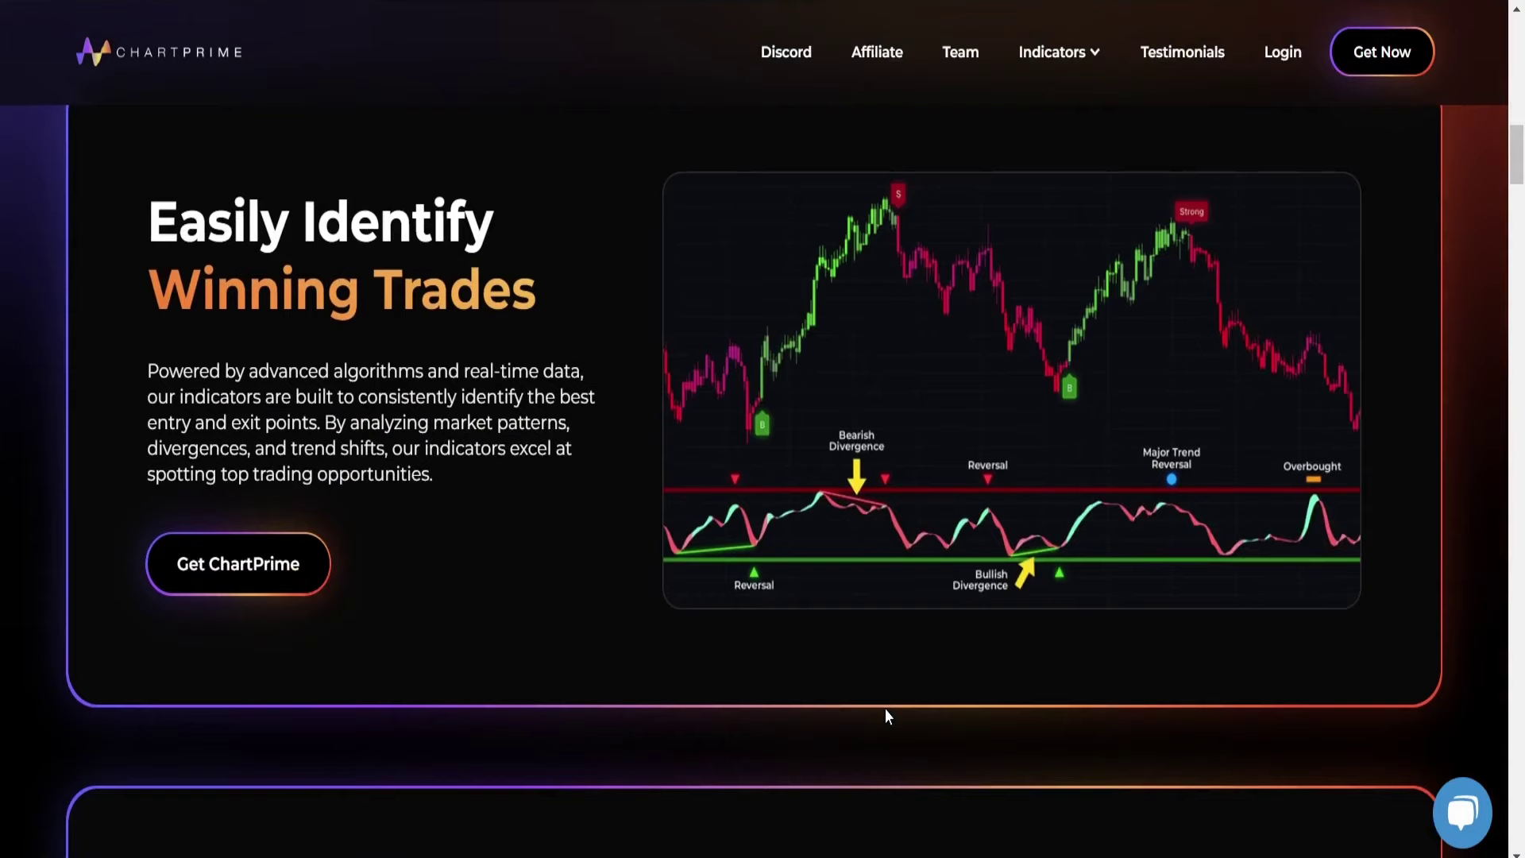
scroll(885, 708, "down", 12)
scroll(884, 708, "down", 4)
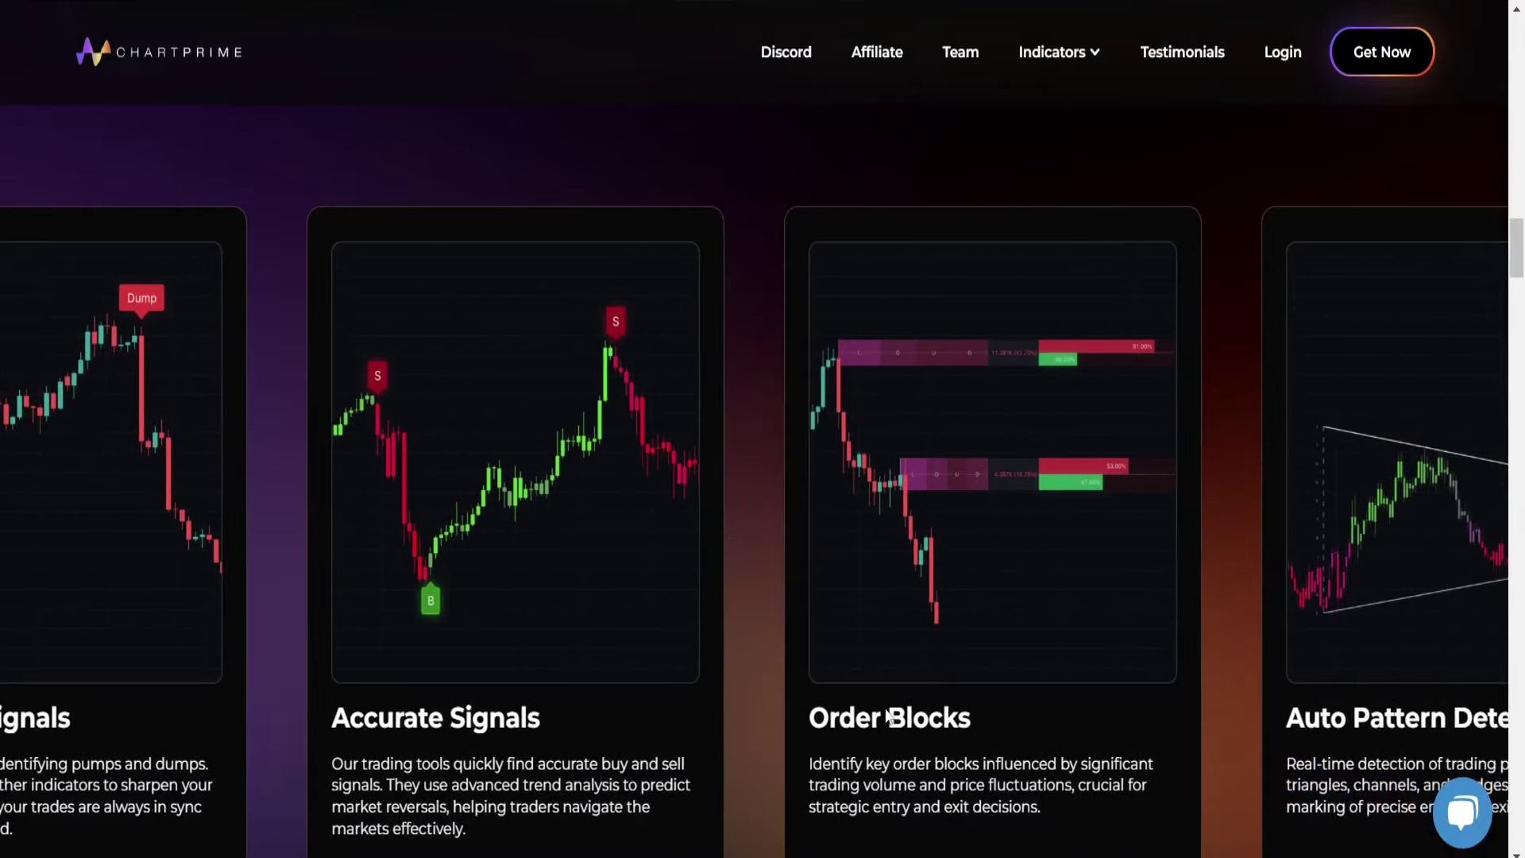
scroll(887, 713, "down", 2)
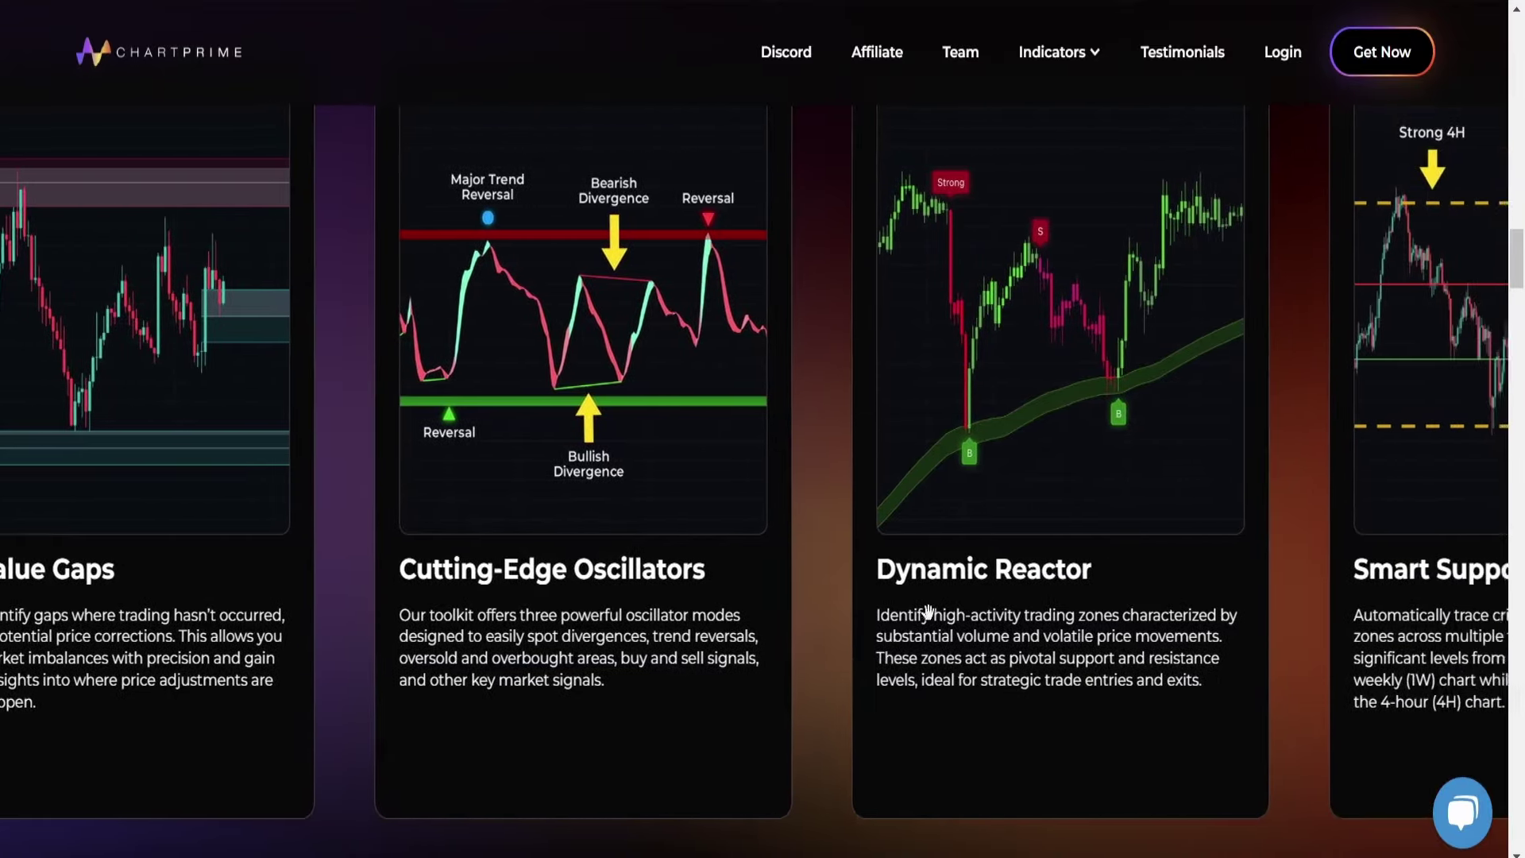
- Review the list of toolkits and topics in the ChartPrime documentation
mouse_move(1082, 73)
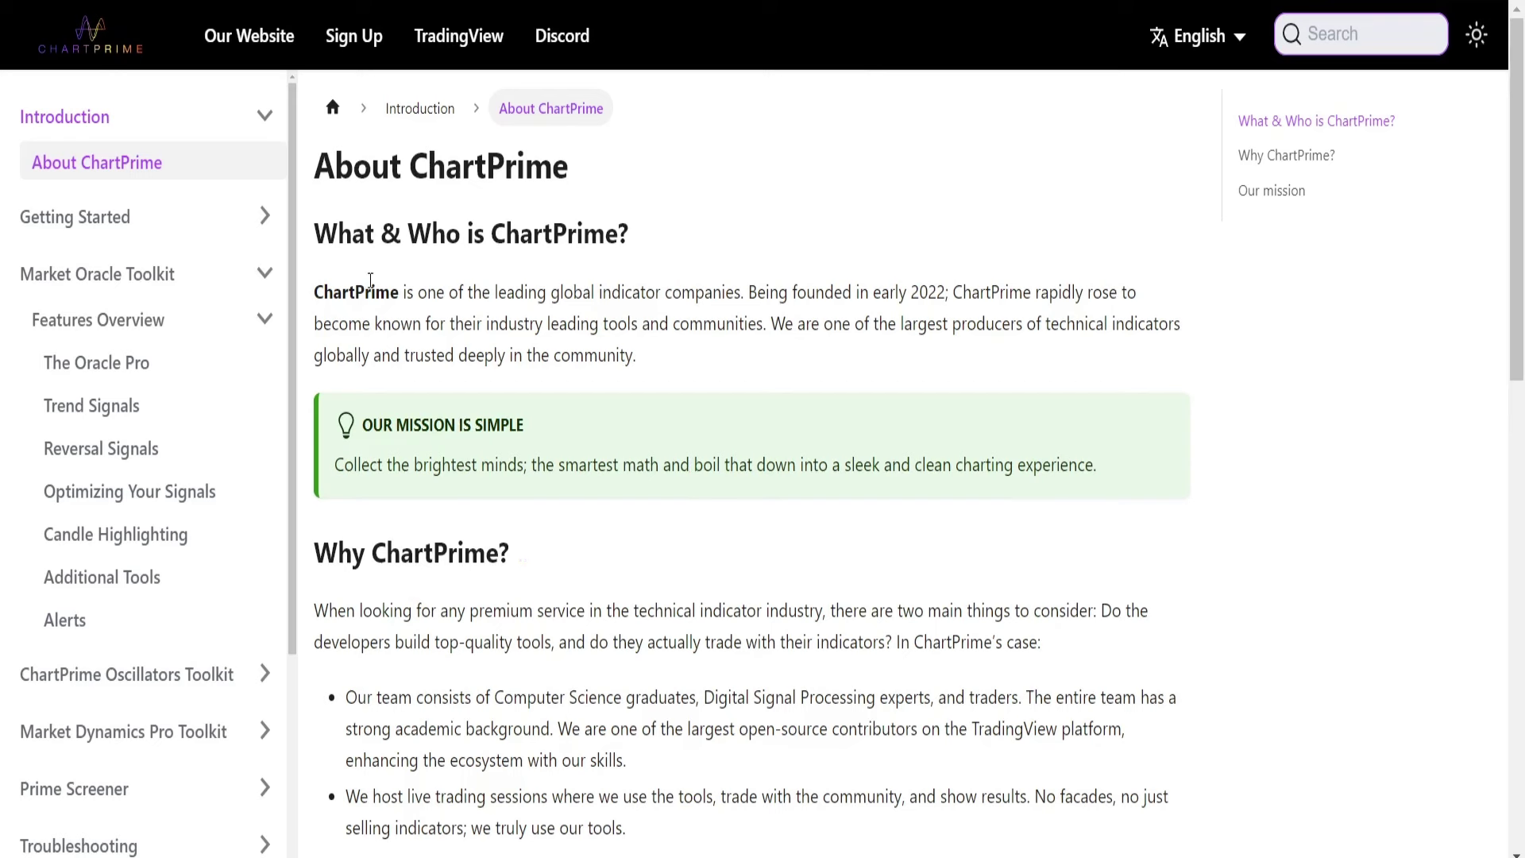
scroll(164, 280, "down", 3)
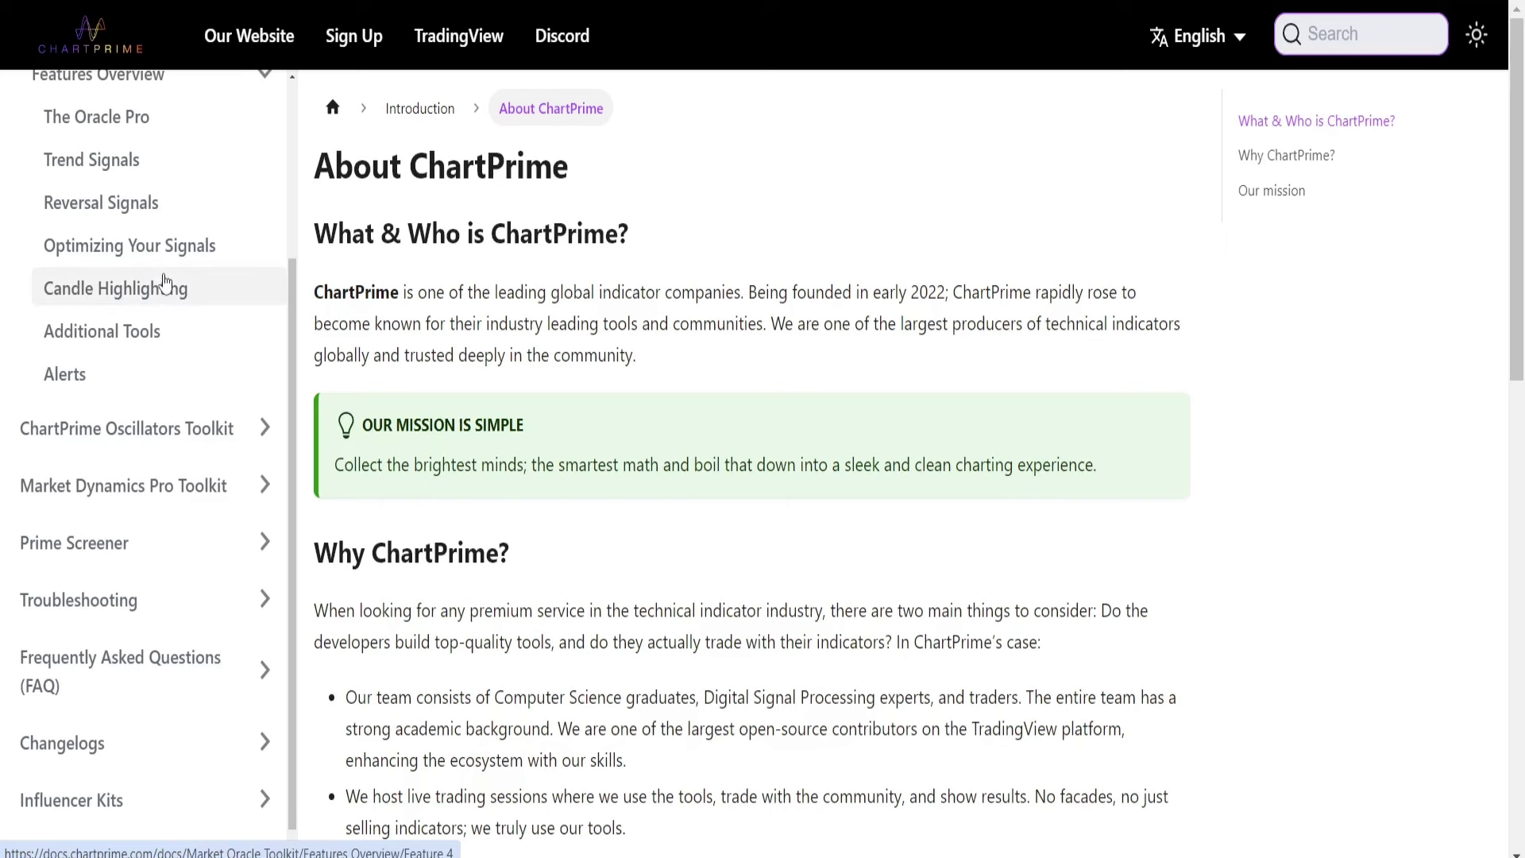
scroll(164, 279, "down", 1)
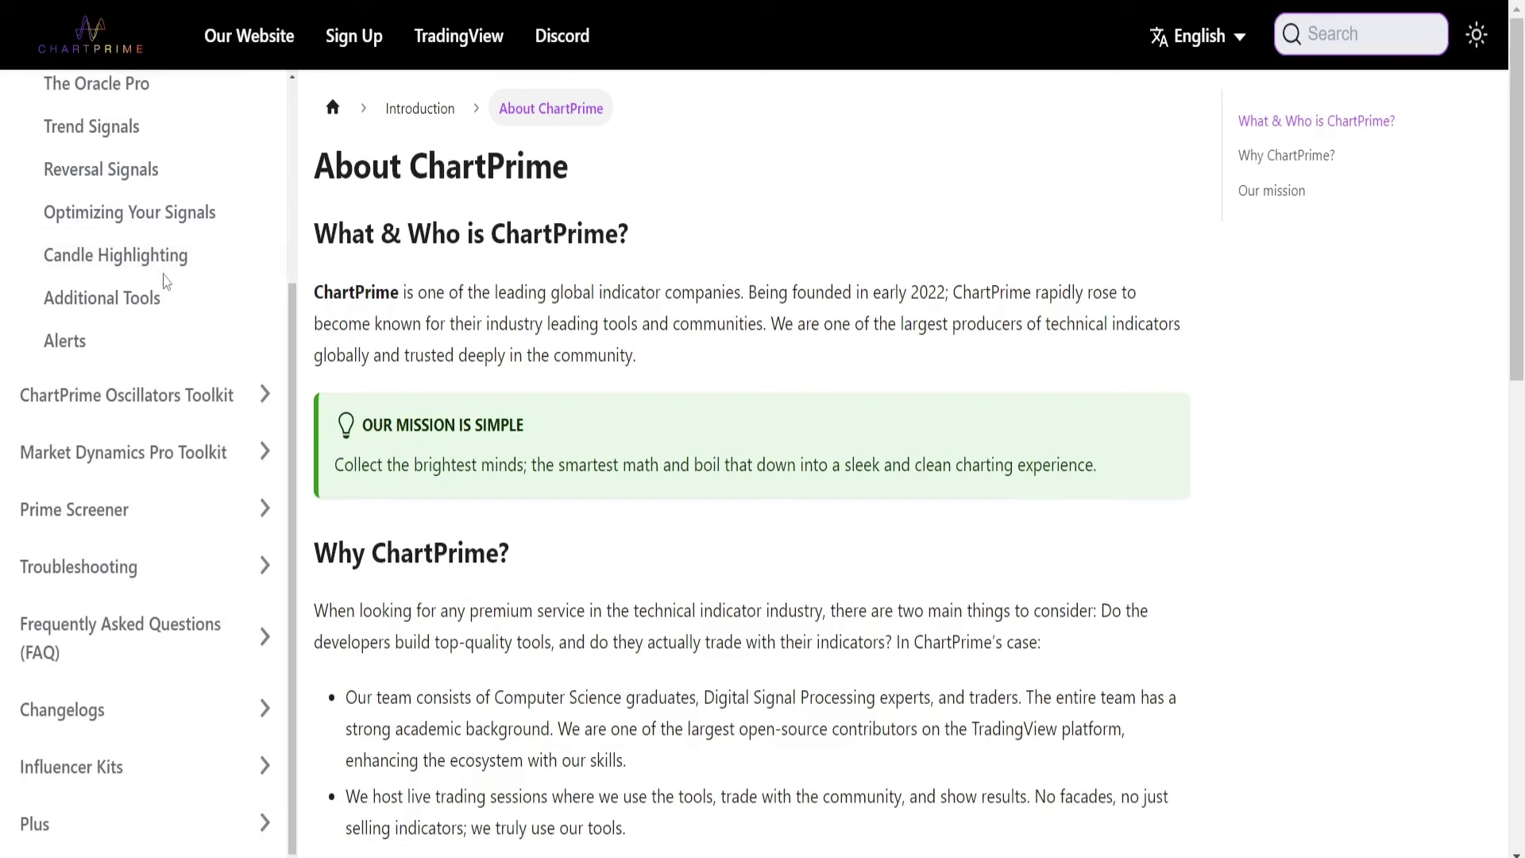
scroll(164, 280, "up", 4)
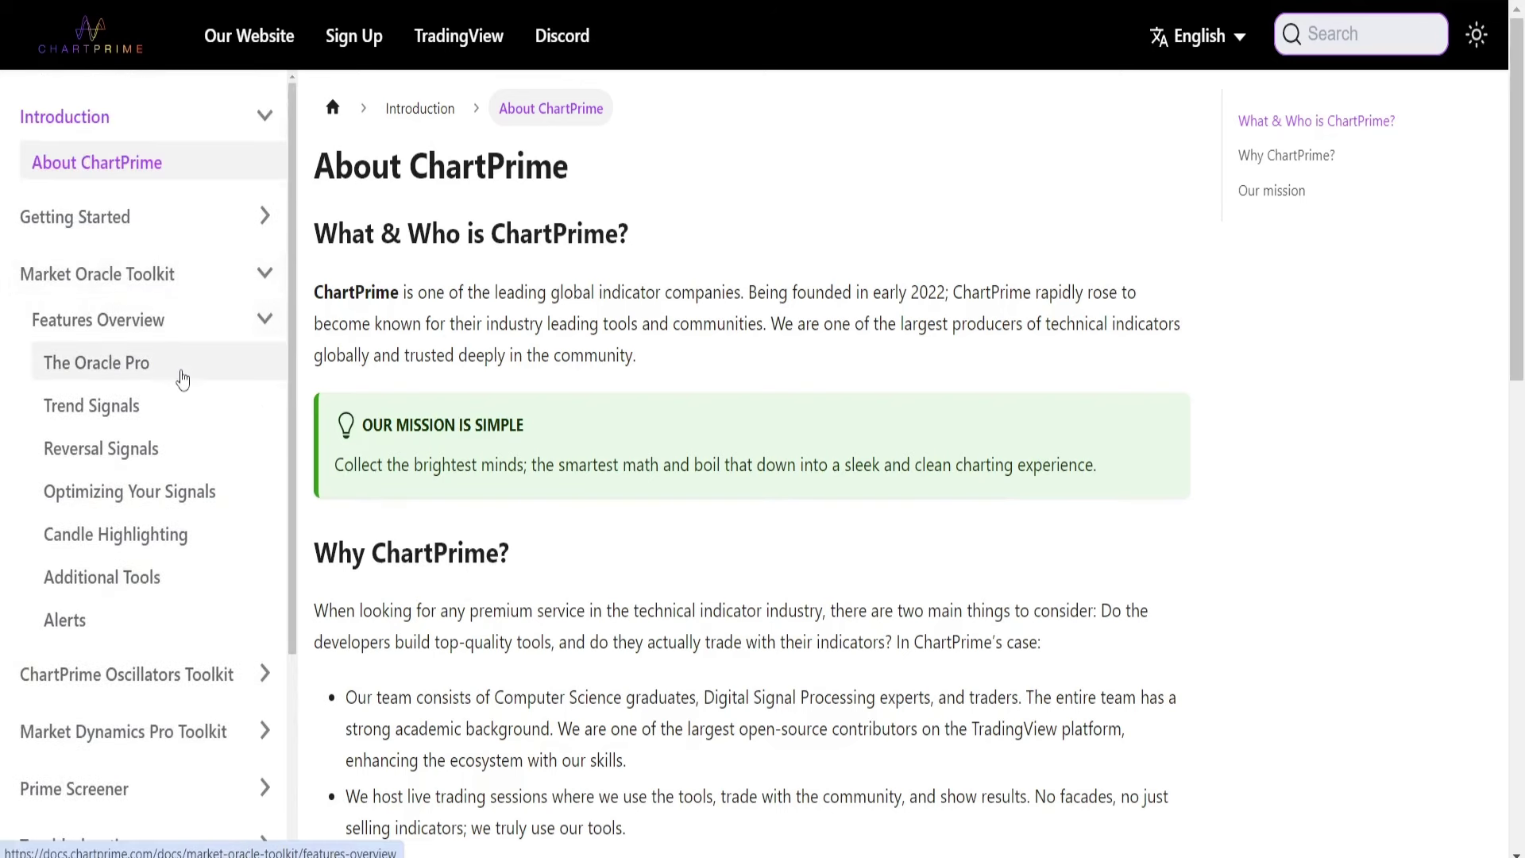
- Open The Oracle Pro page under the Market Oracle Toolkit and read through its overview
left_click(176, 363)
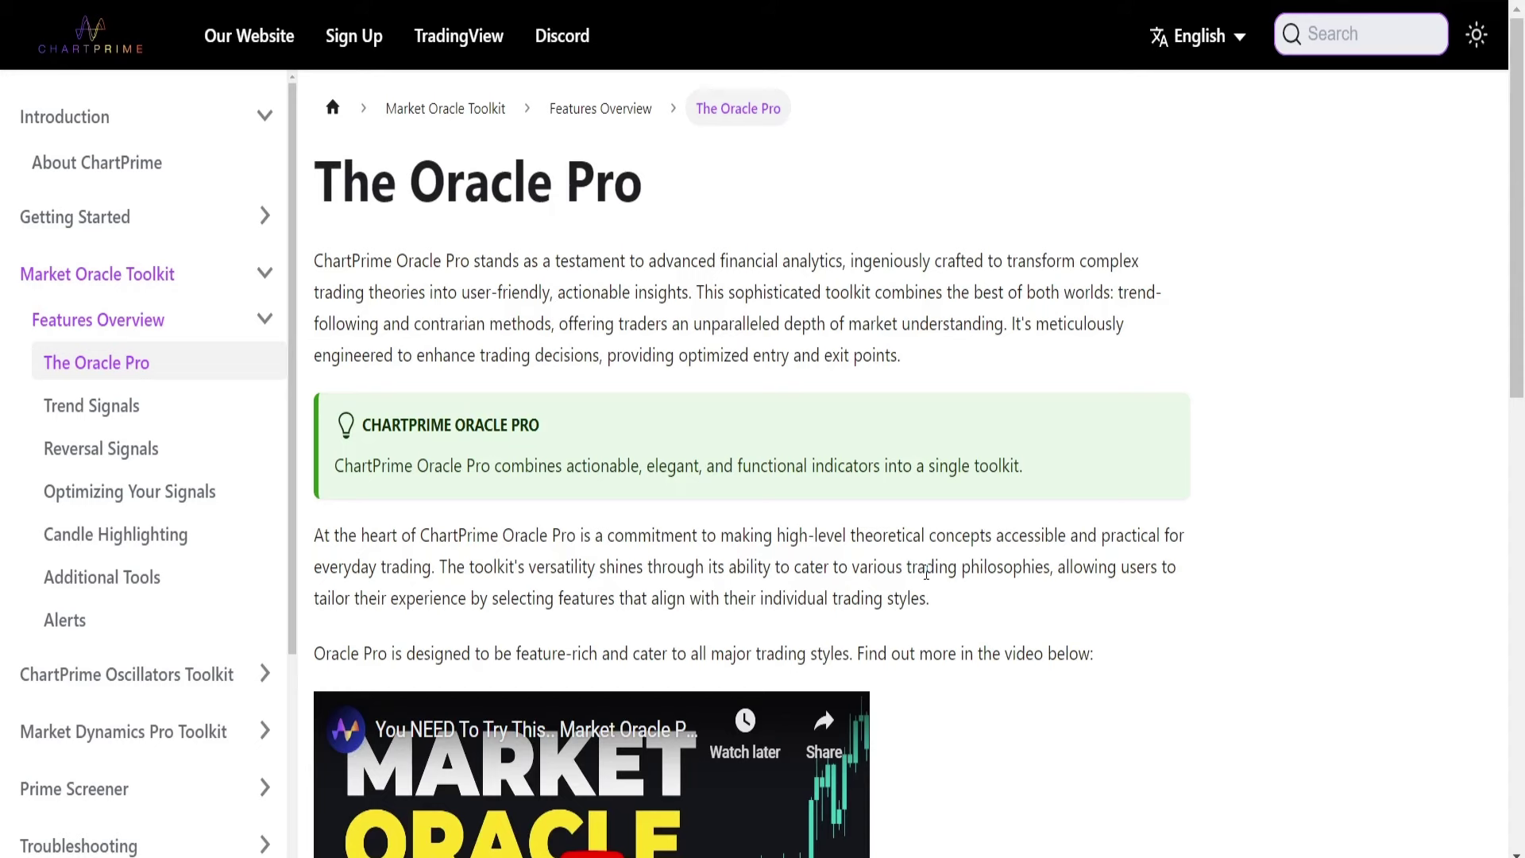
scroll(926, 572, "down", 5)
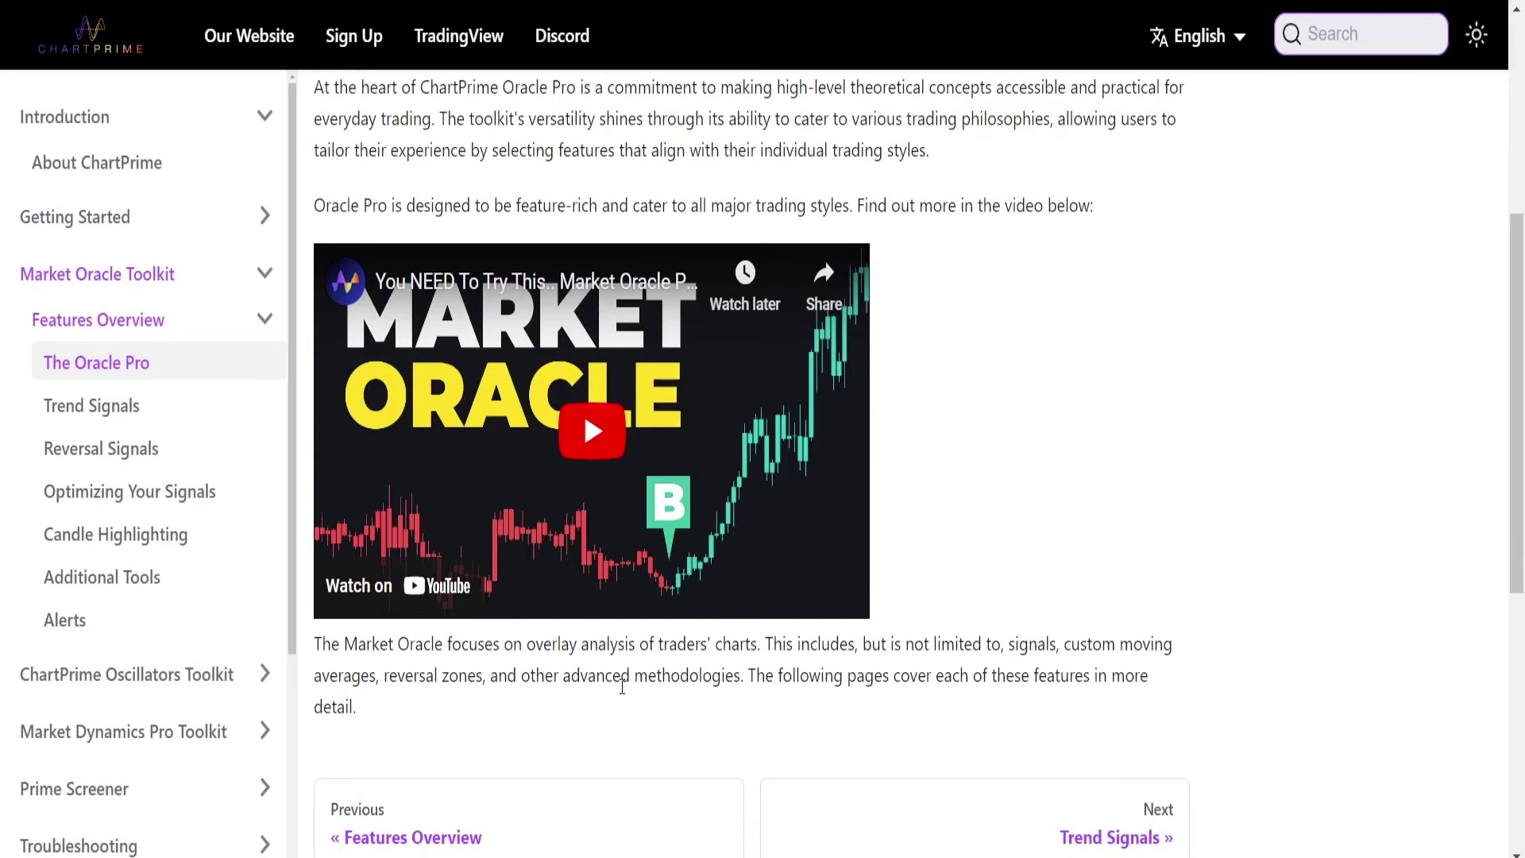
scroll(738, 670, "down", 3)
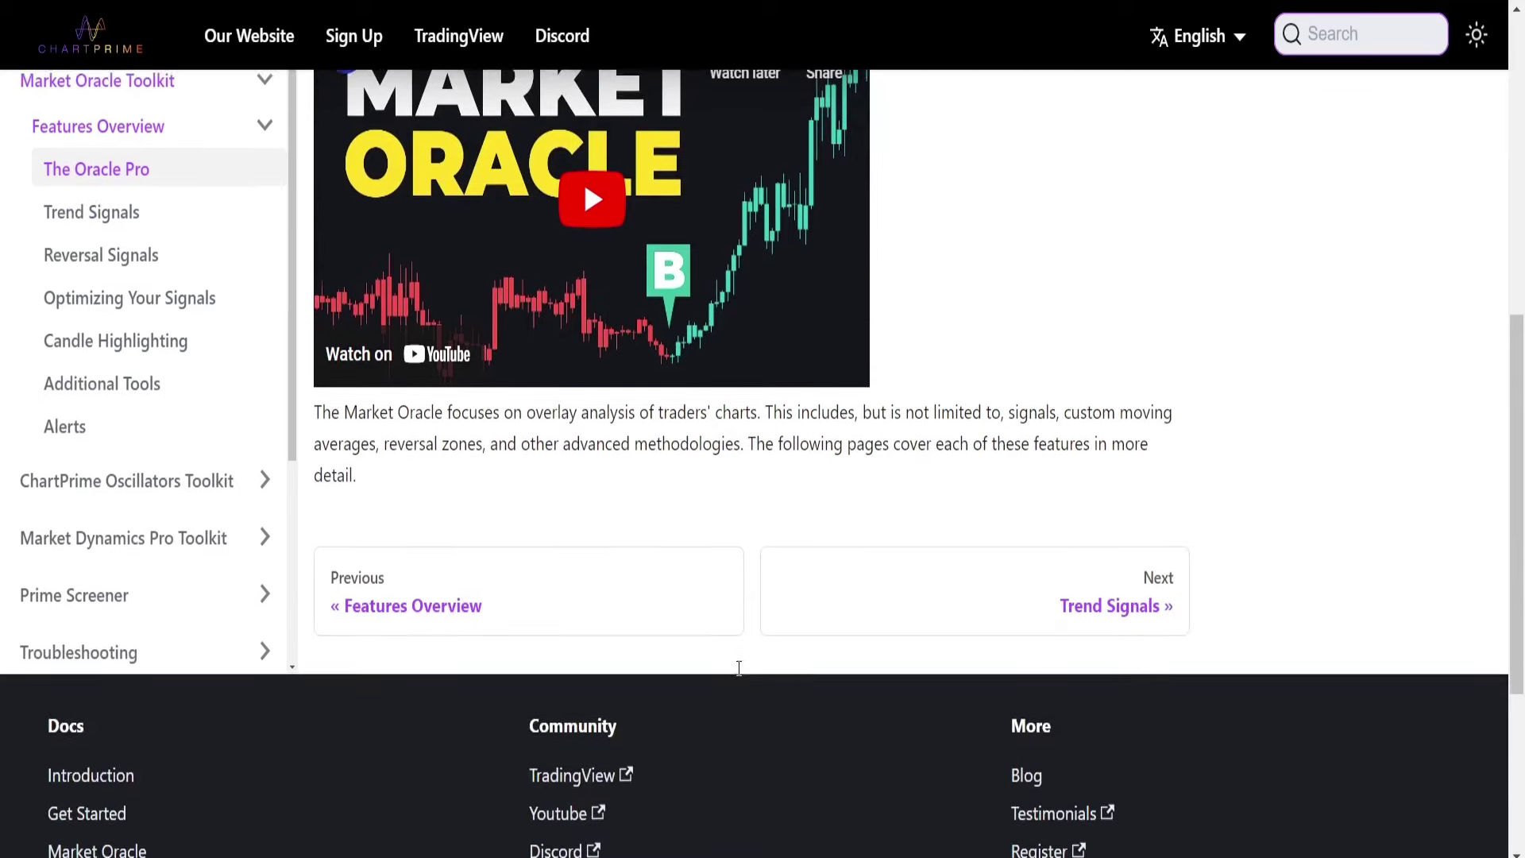
scroll(741, 676, "up", 3)
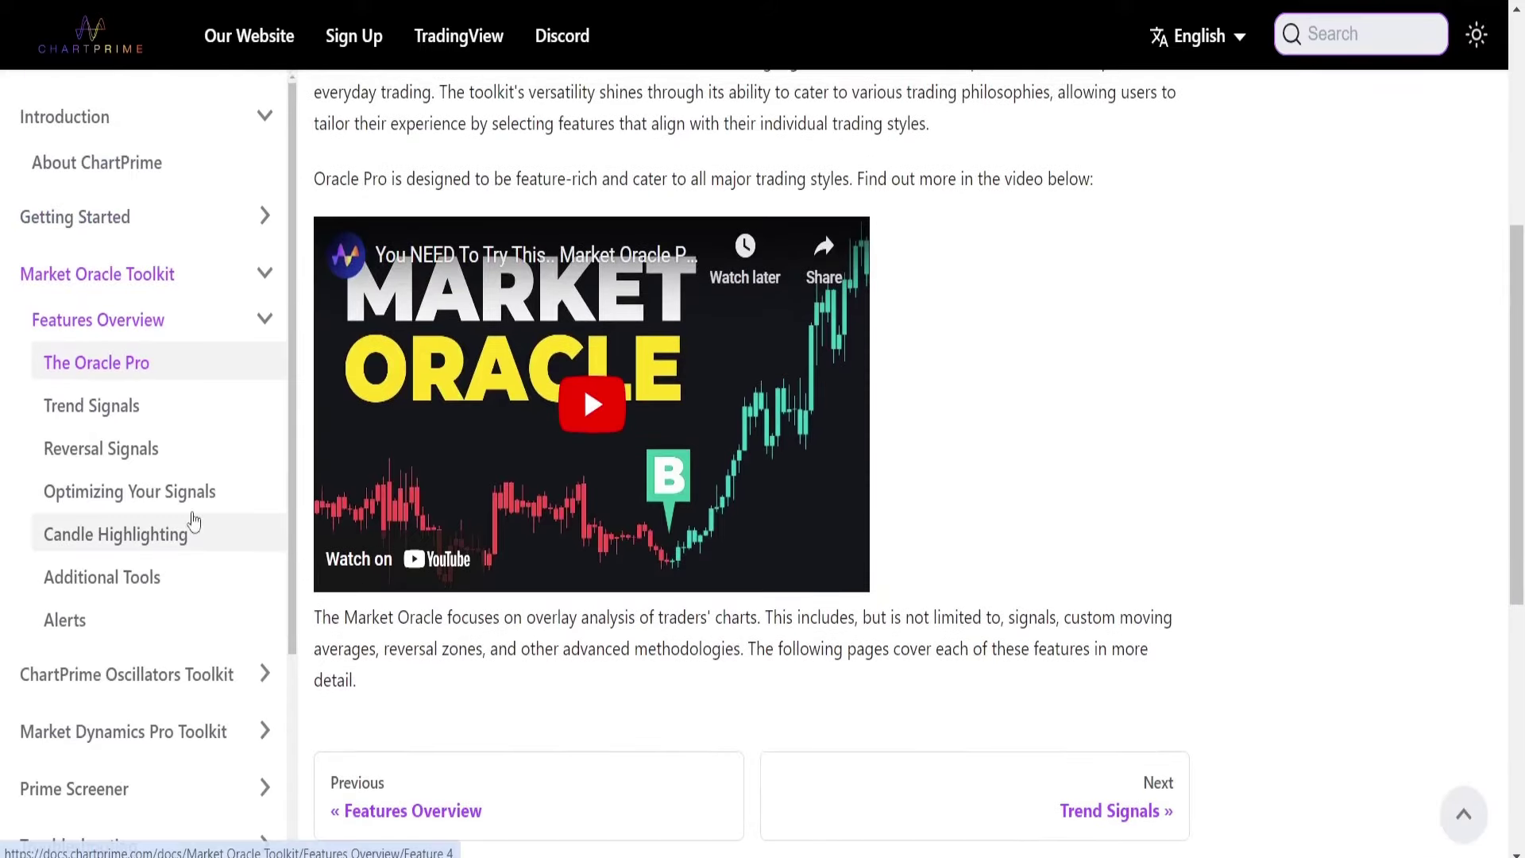
- Open the Trend Signals page and examine its explanation of buy, sell and strong signals with the example chart
left_click(128, 423)
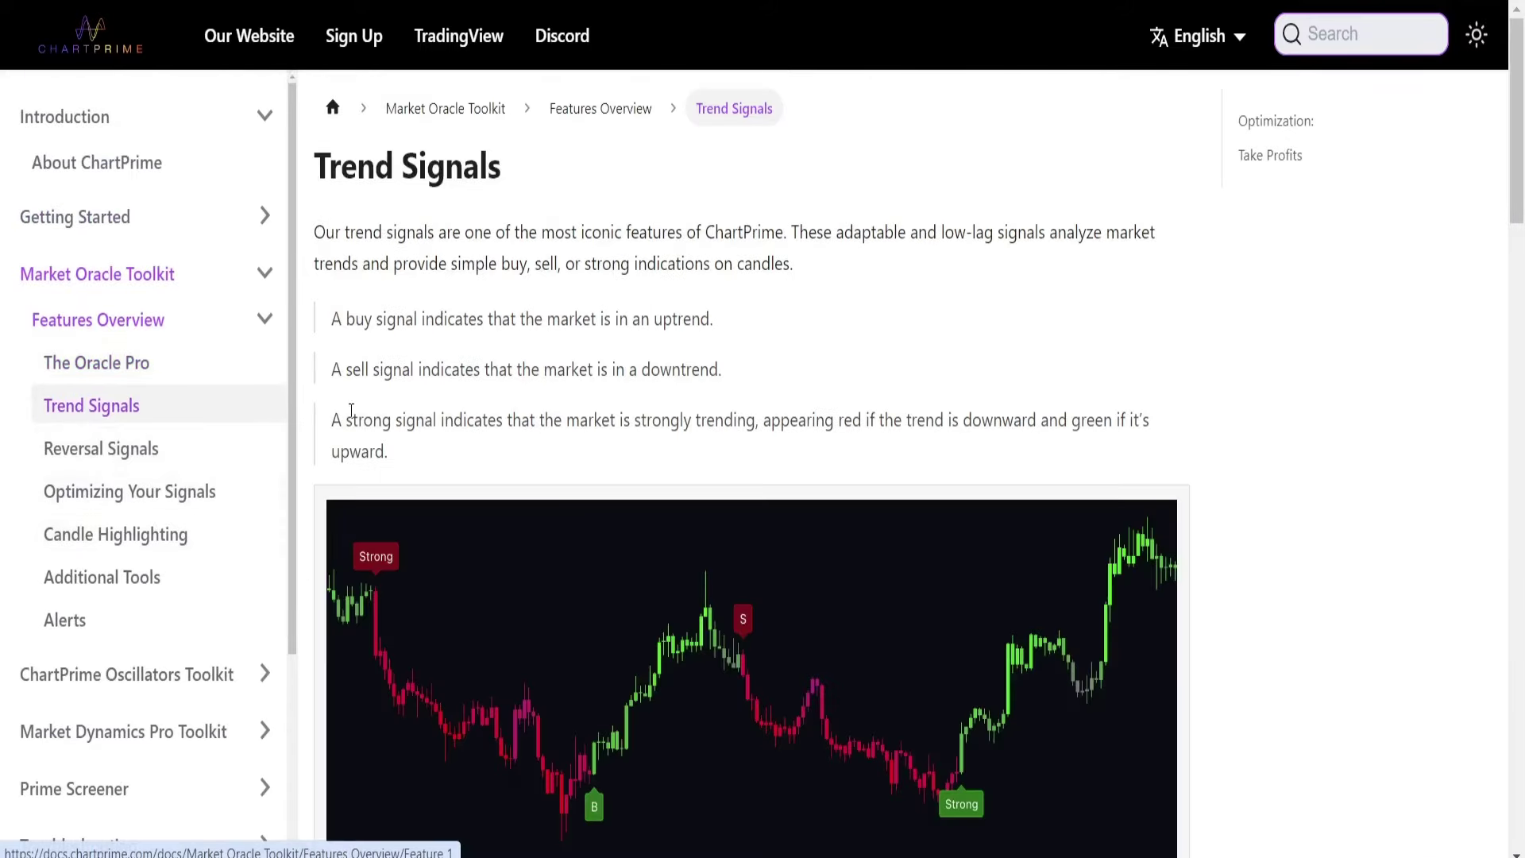
scroll(490, 395, "down", 2)
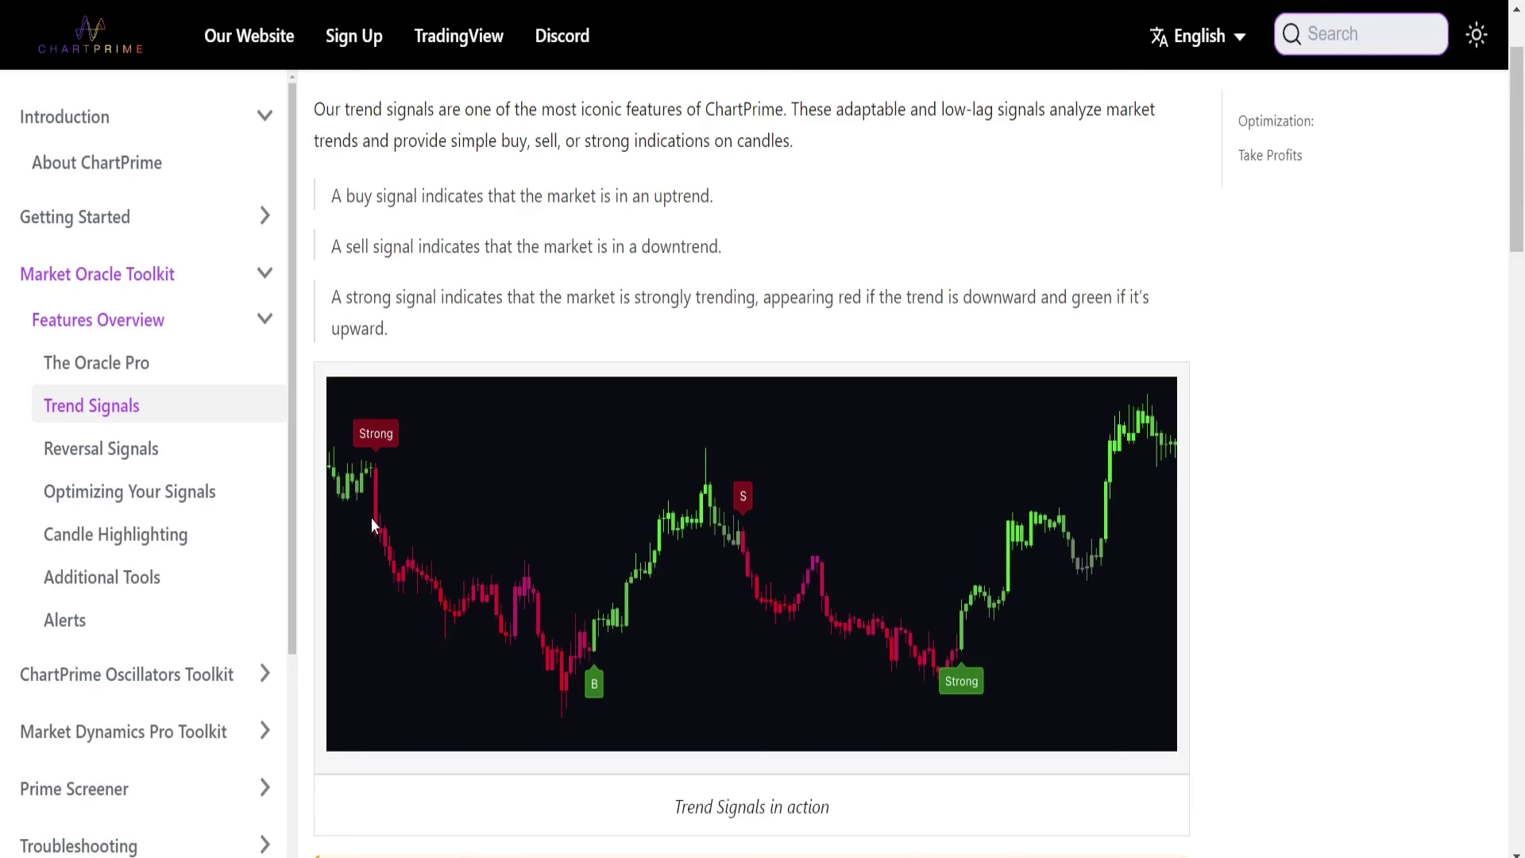
scroll(372, 520, "down", 6)
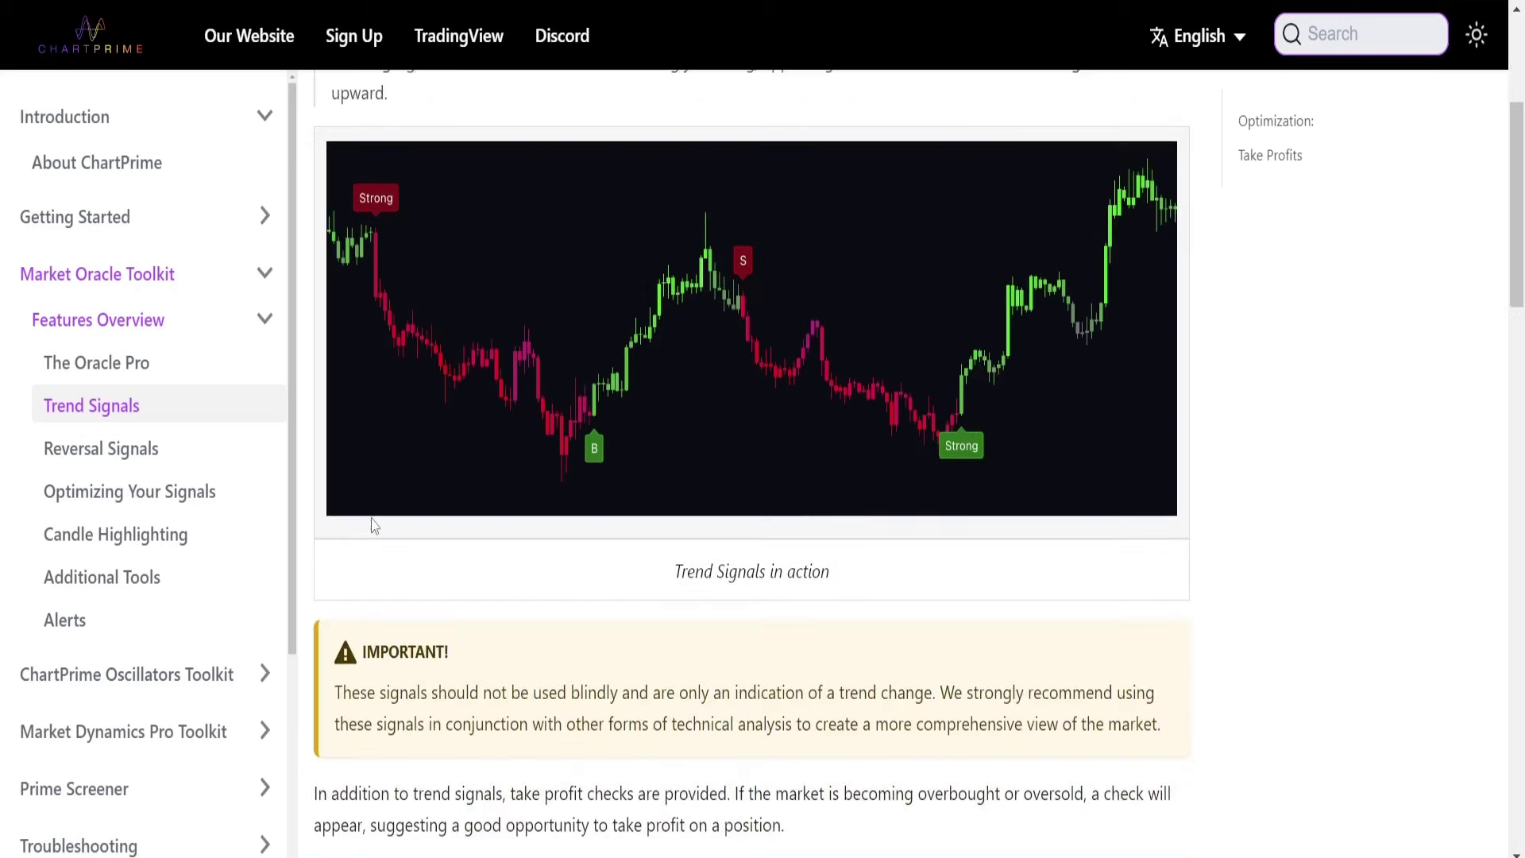
scroll(373, 526, "up", 7)
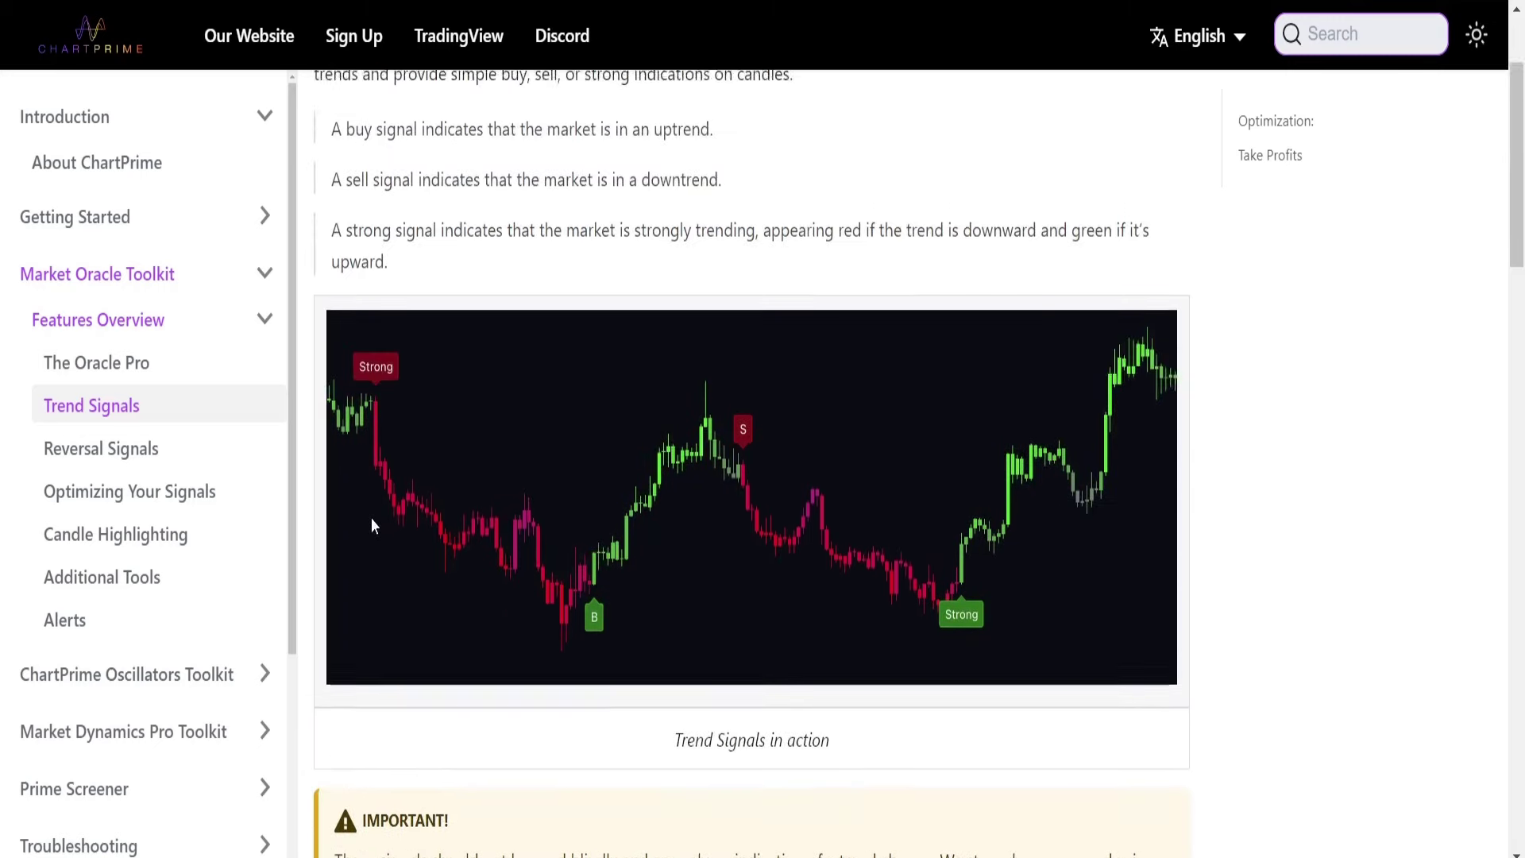
scroll(374, 526, "down", 1)
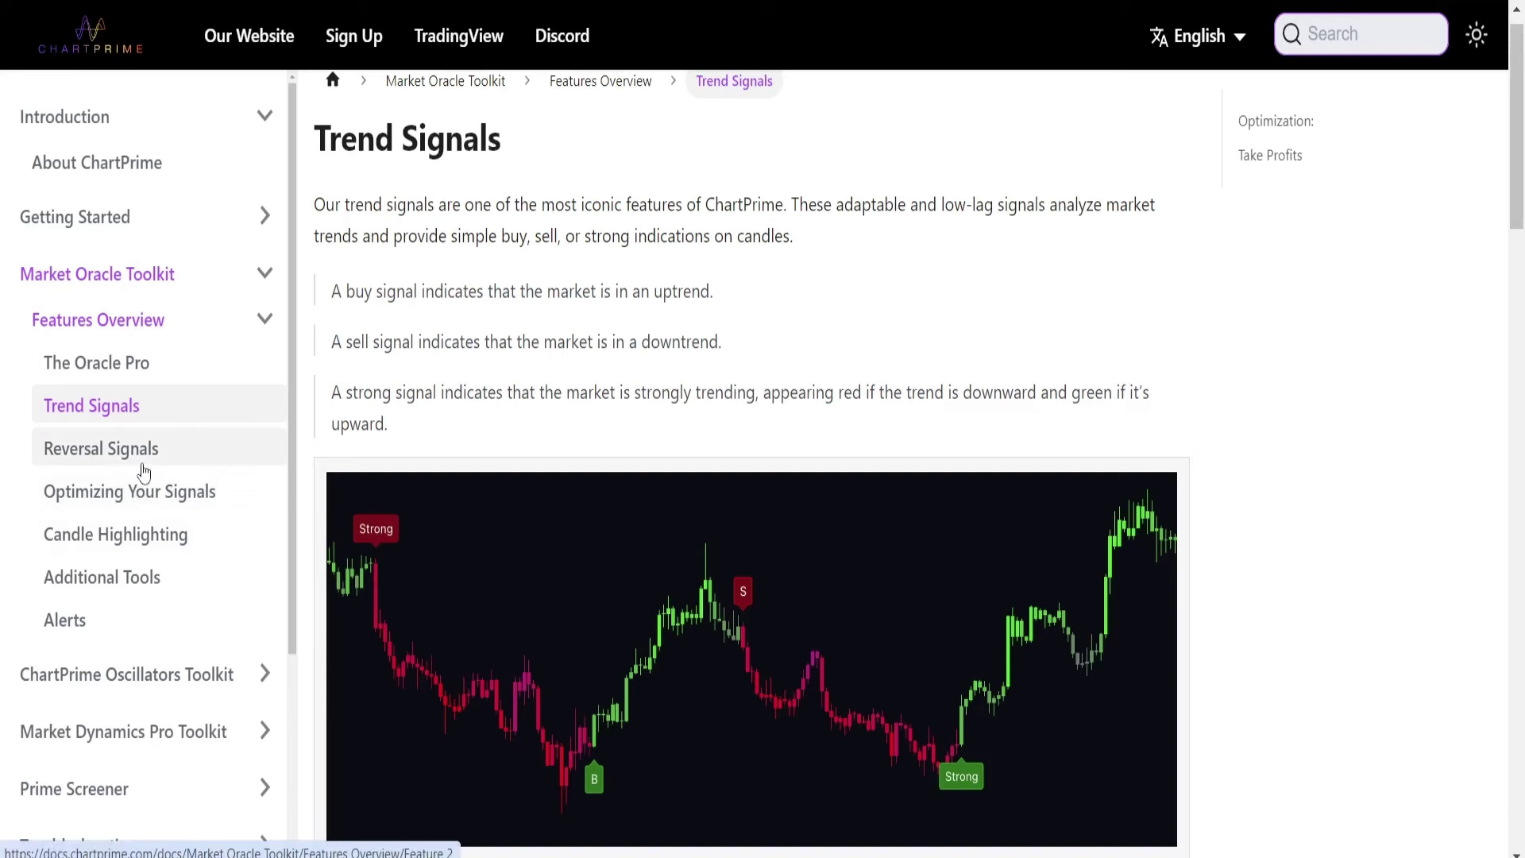
- Open the Optimizing Your Signals page and read about Optimal Tuning and the Auto Optimizer's speed and sorting options
left_click(160, 494)
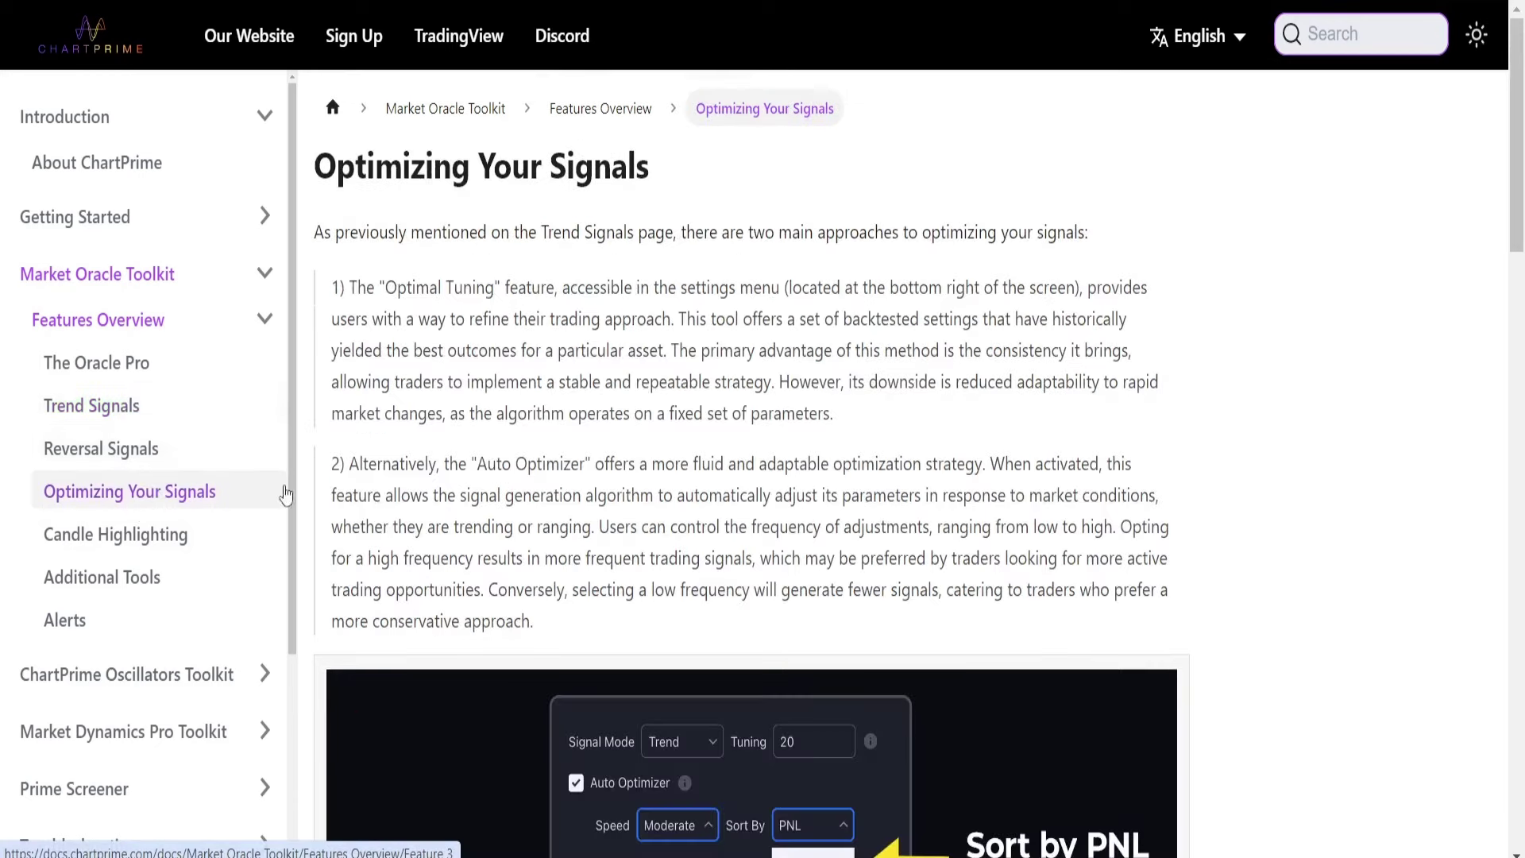
scroll(449, 482, "down", 3)
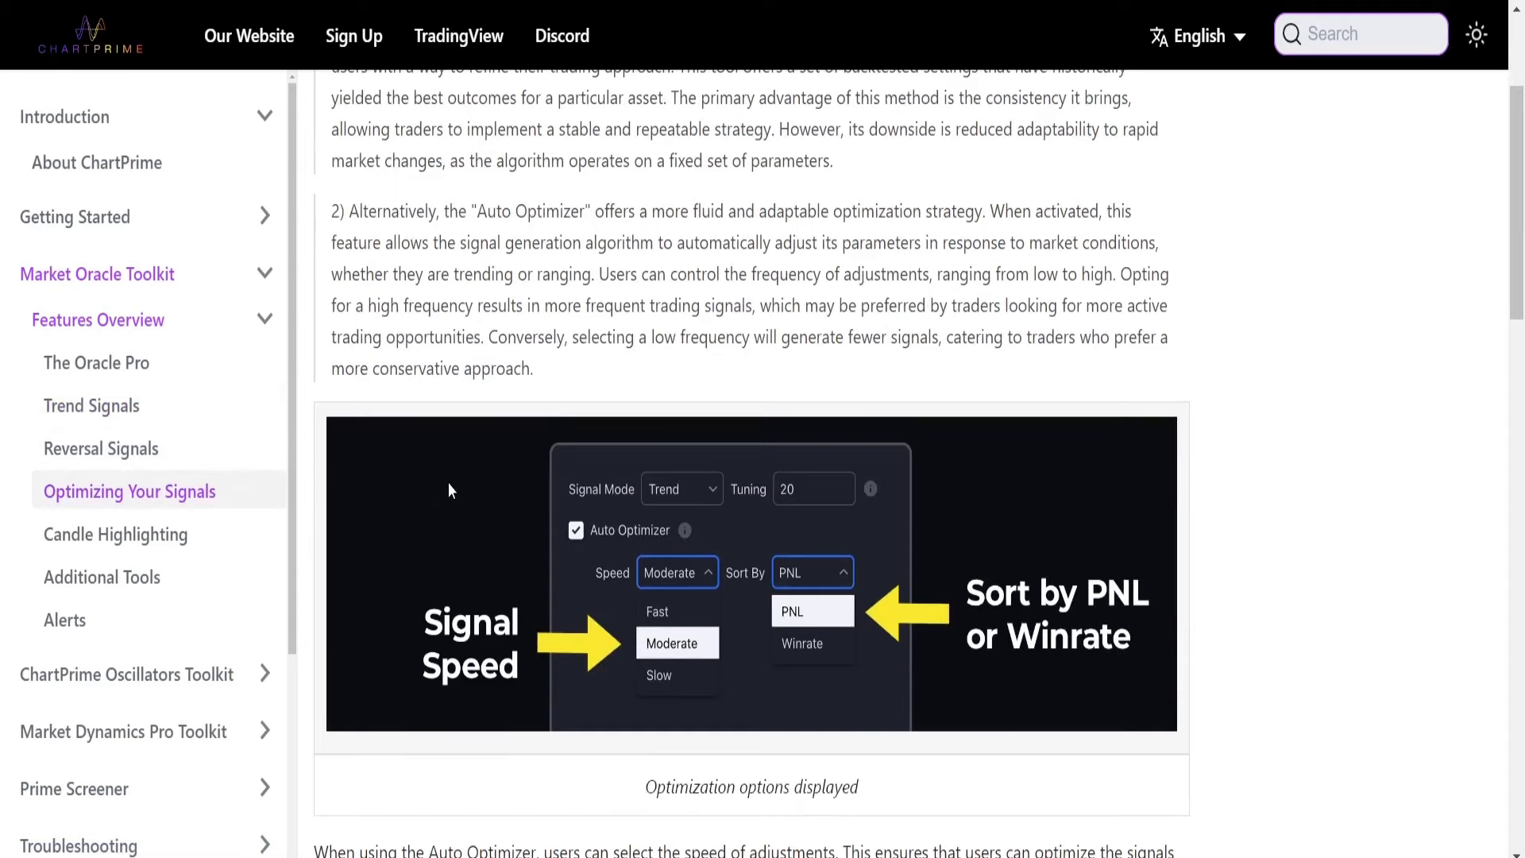
scroll(448, 482, "down", 4)
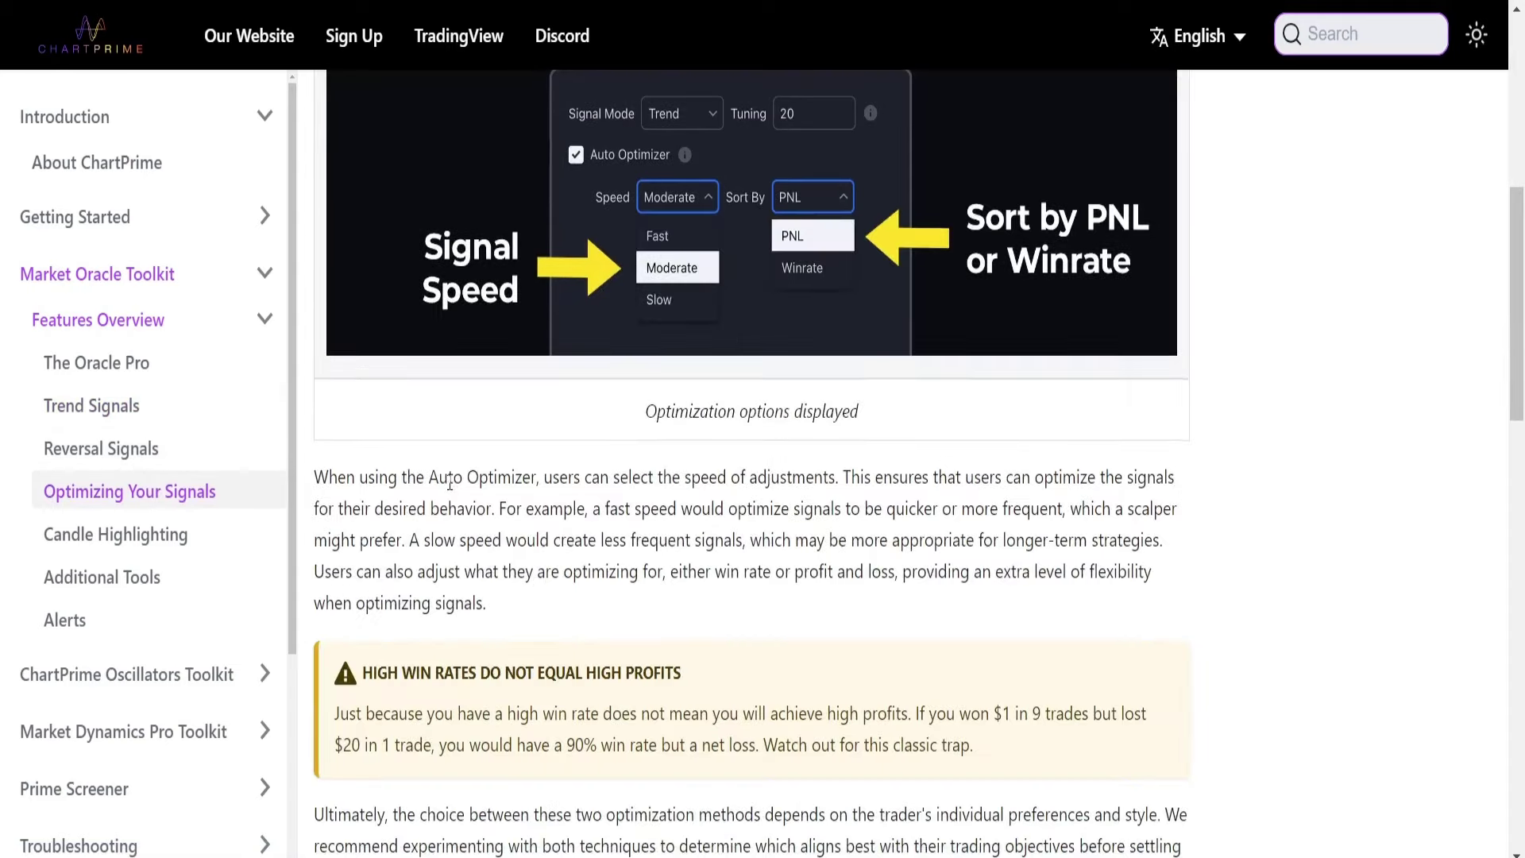
scroll(450, 485, "up", 1)
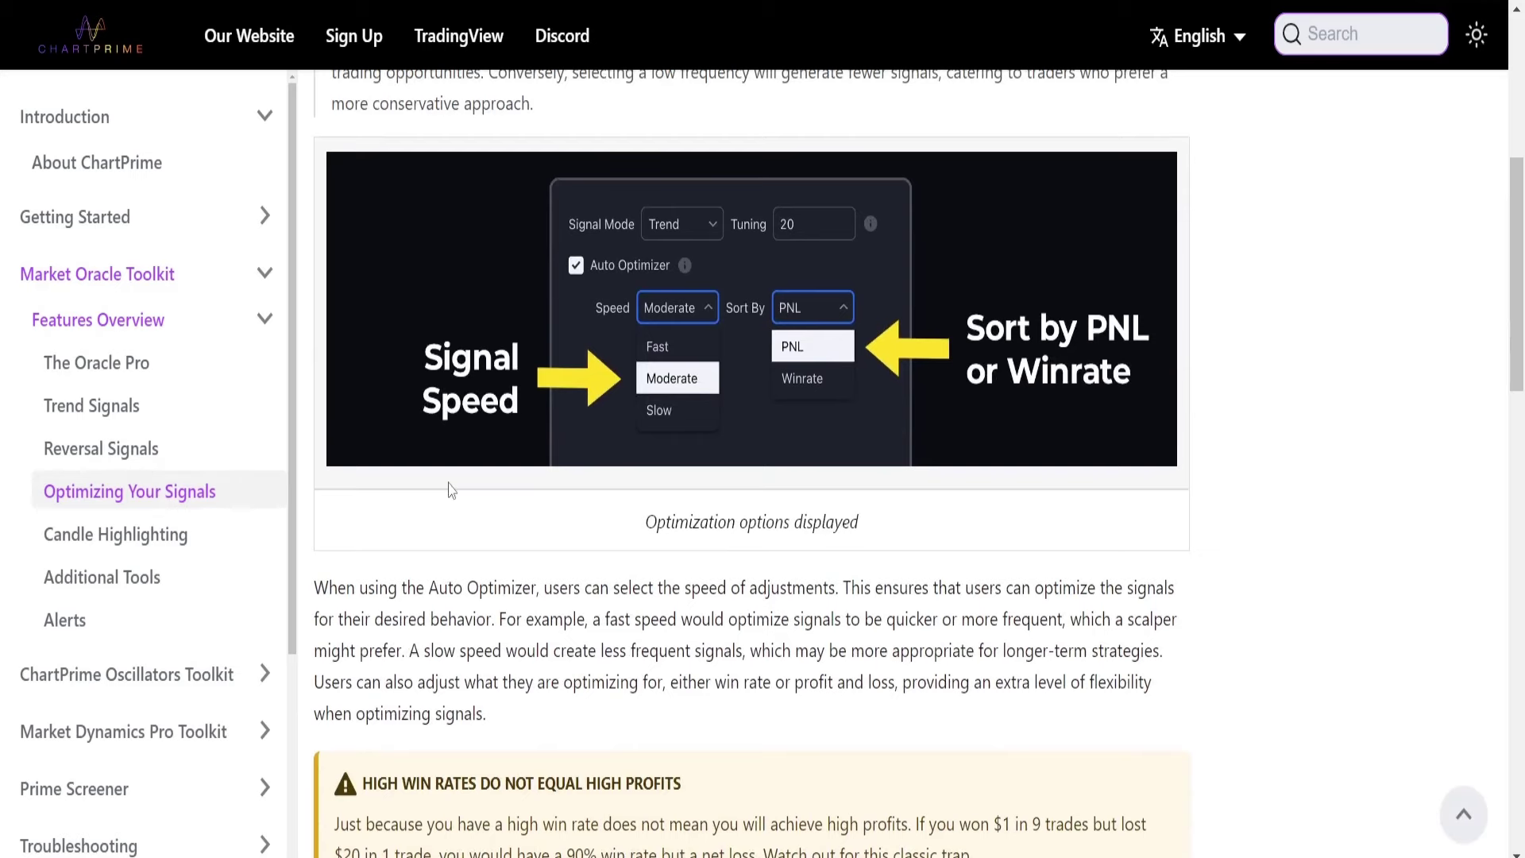
scroll(450, 490, "down", 3)
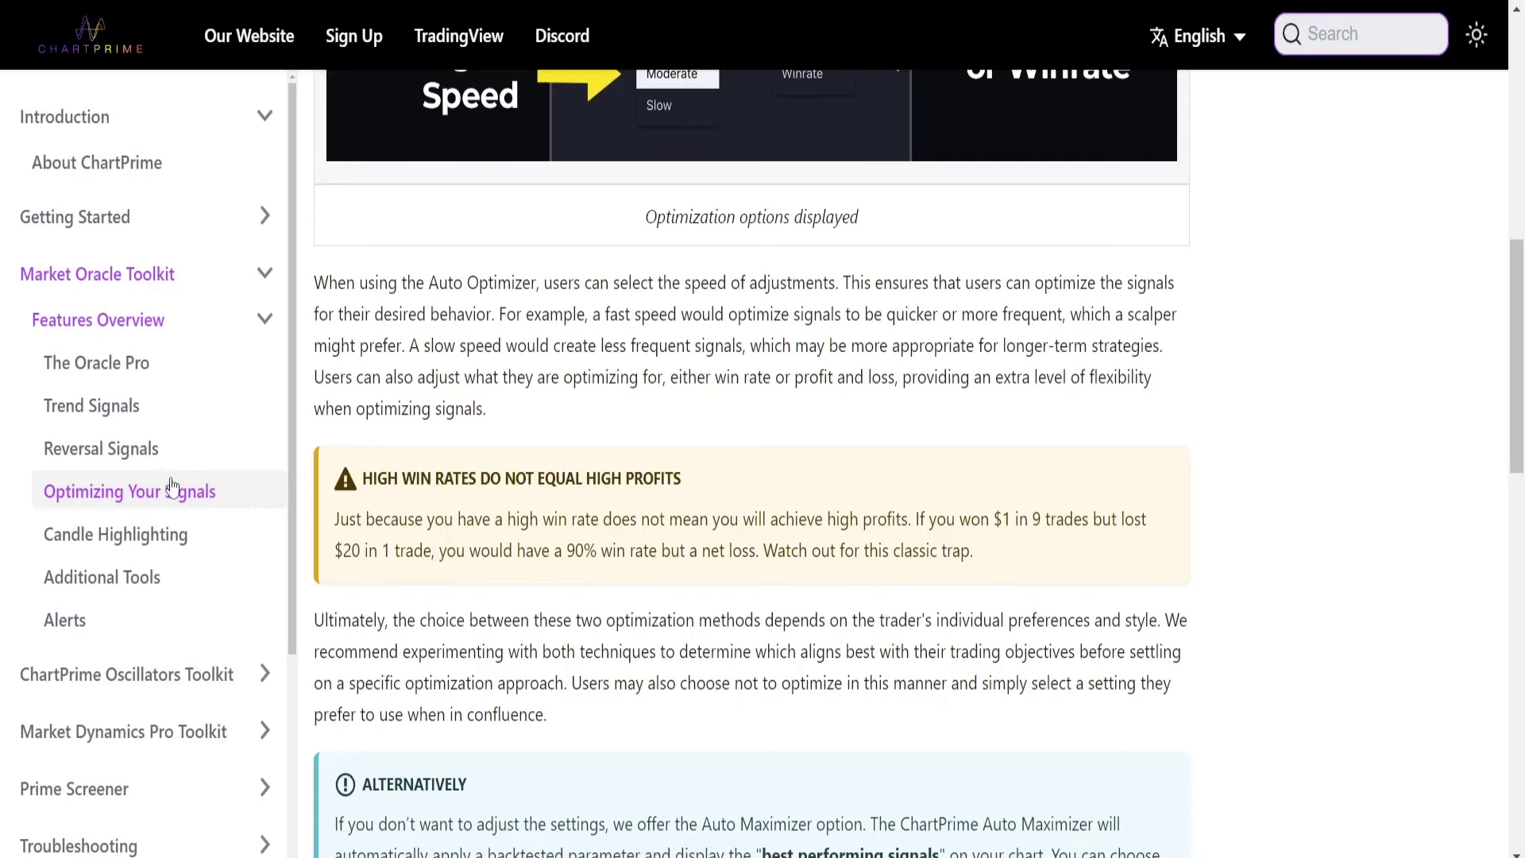
- Open the Candle Highlighting page and read its Trend Gradient section
left_click(145, 536)
scroll(571, 463, "down", 3)
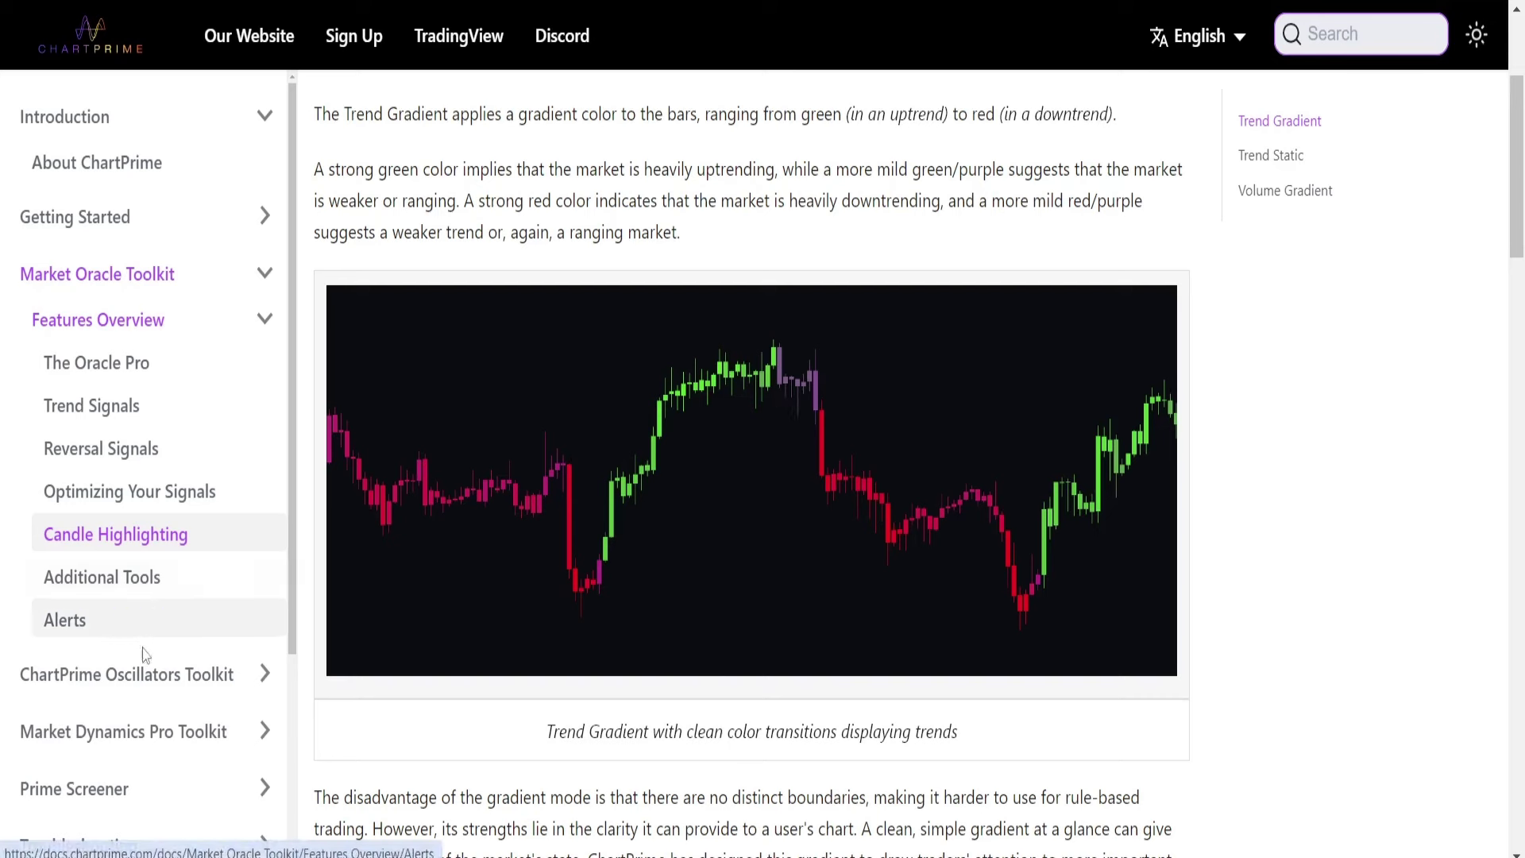
- Expand the ChartPrime Oscillators Toolkit and its Features Overview to list the oscillator topics
left_click(145, 672)
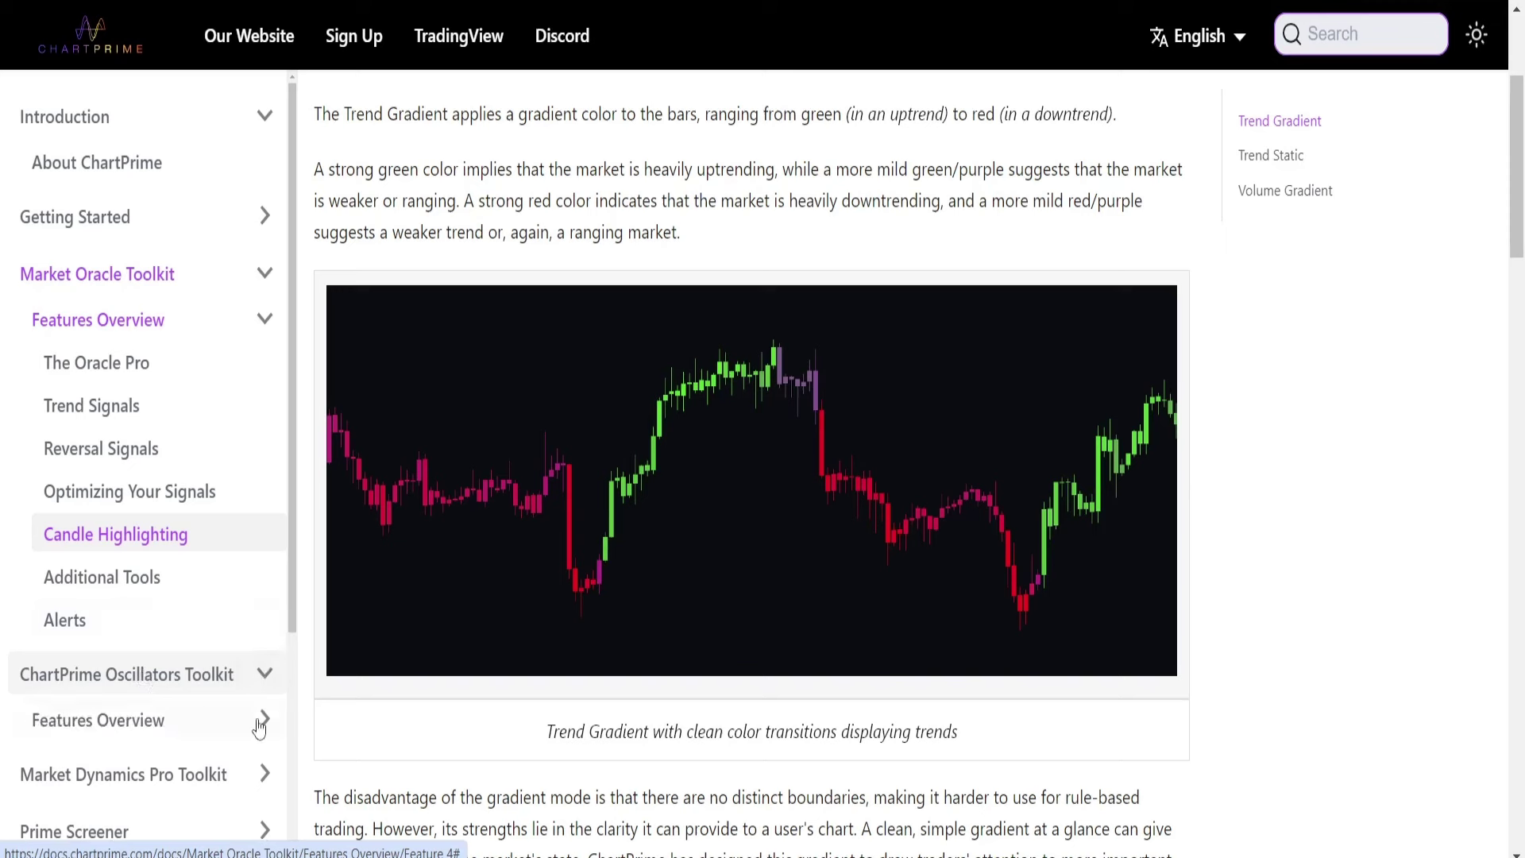
scroll(258, 715, "down", 1)
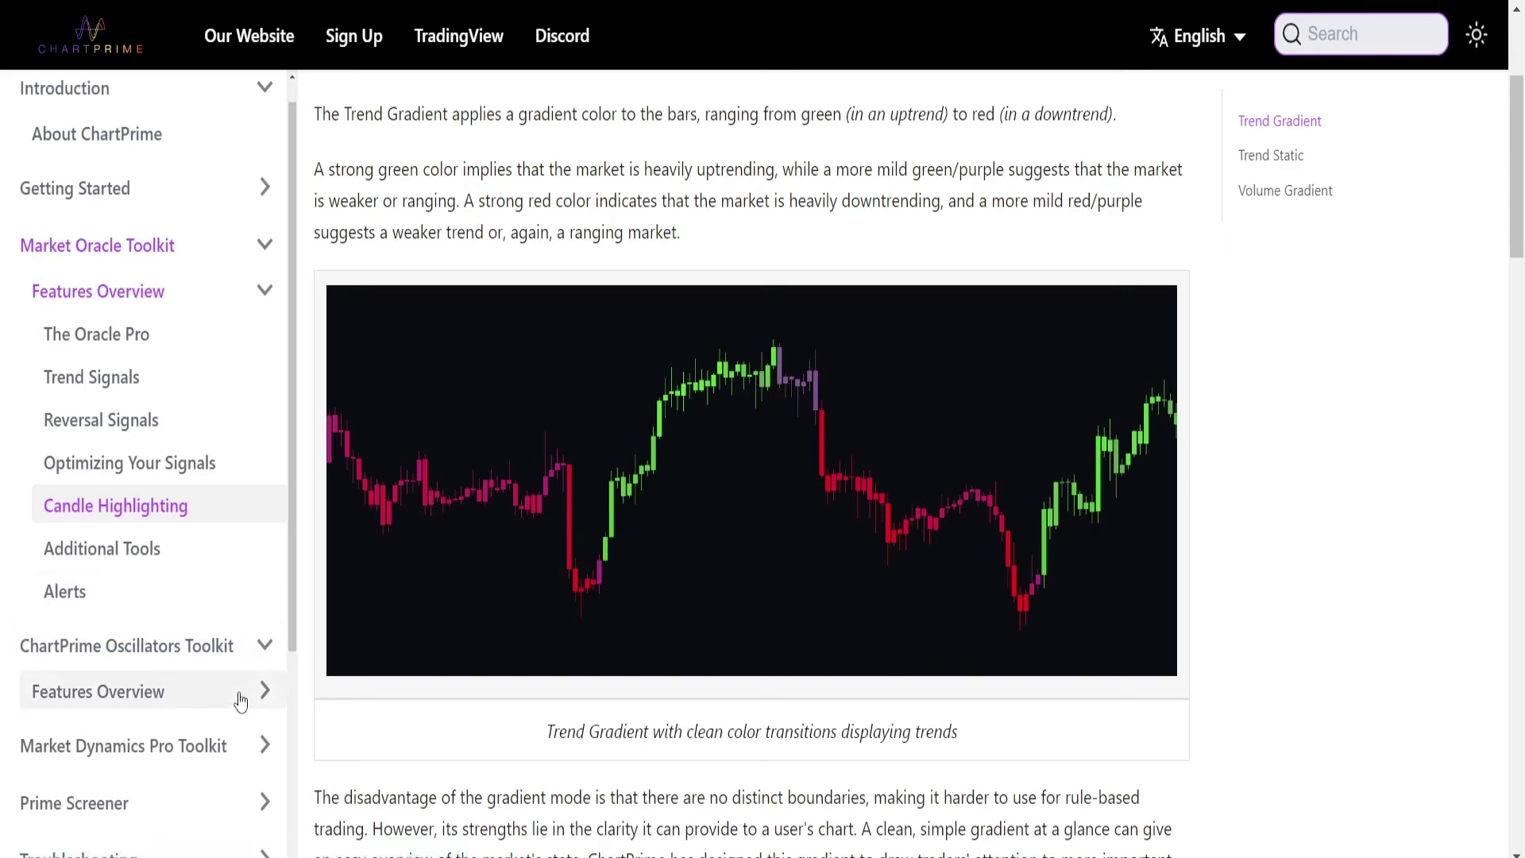
left_click(240, 703)
scroll(240, 702, "down", 3)
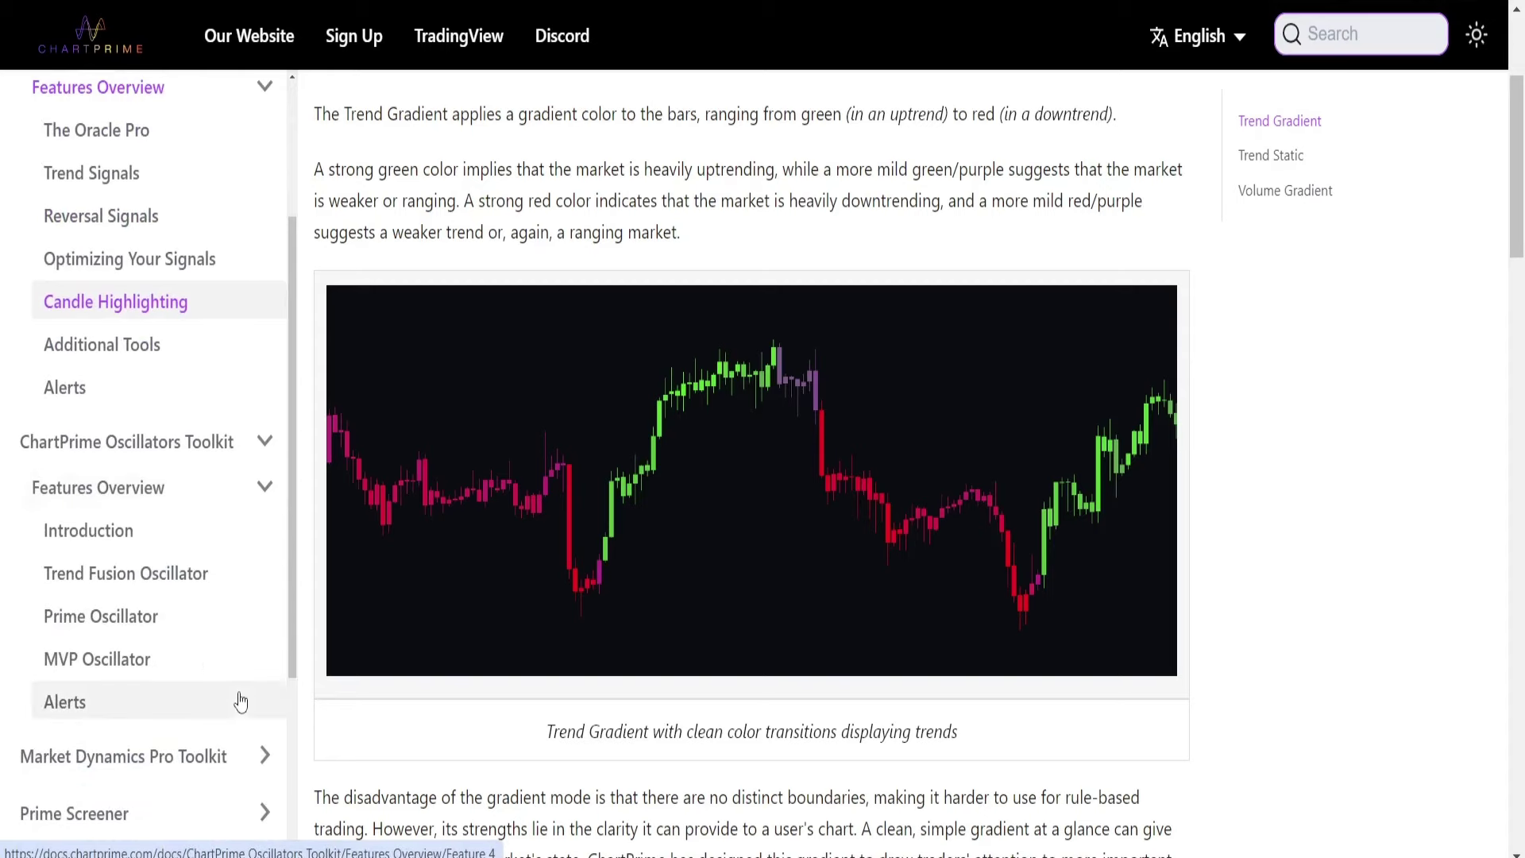
- Open the Trend Fusion Oscillator page and read its Trend Mode and Divergences sections down to Areas of Reversal
left_click(164, 575)
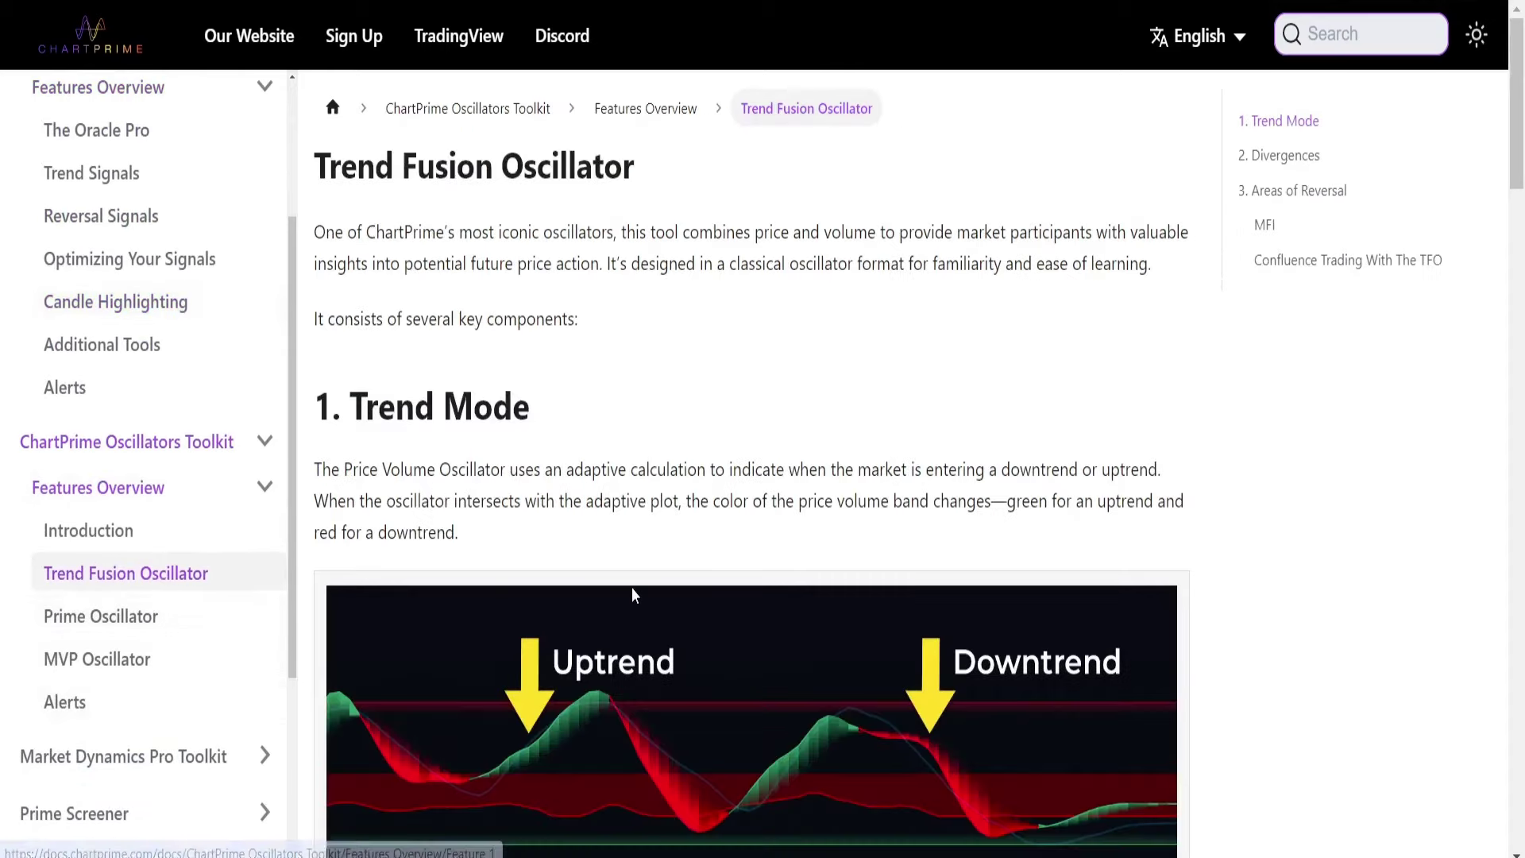
scroll(631, 588, "down", 2)
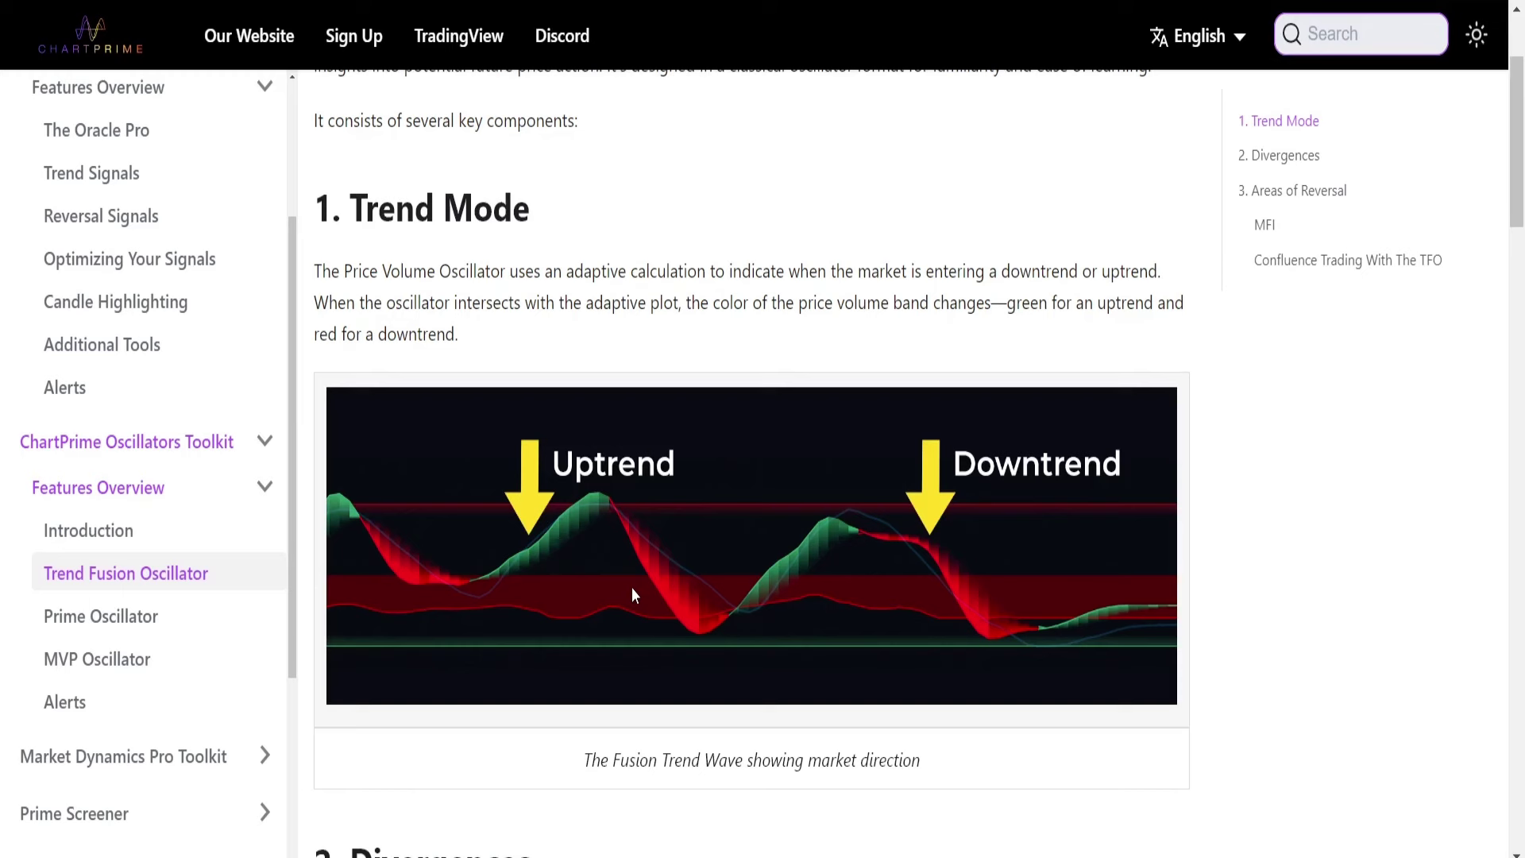
scroll(633, 592, "down", 14)
scroll(633, 592, "down", 1)
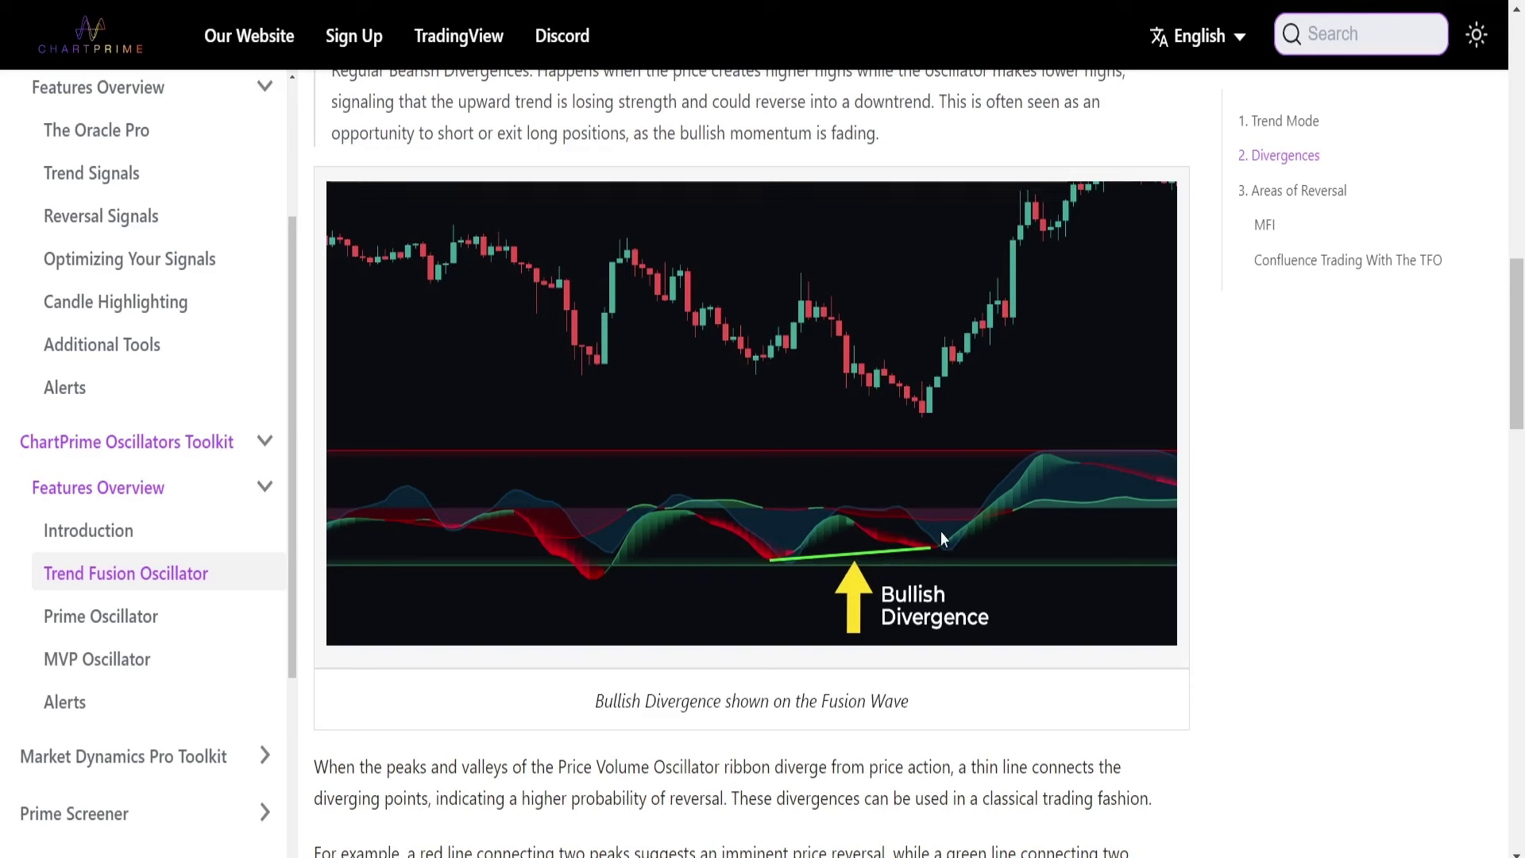
scroll(688, 539, "down", 3)
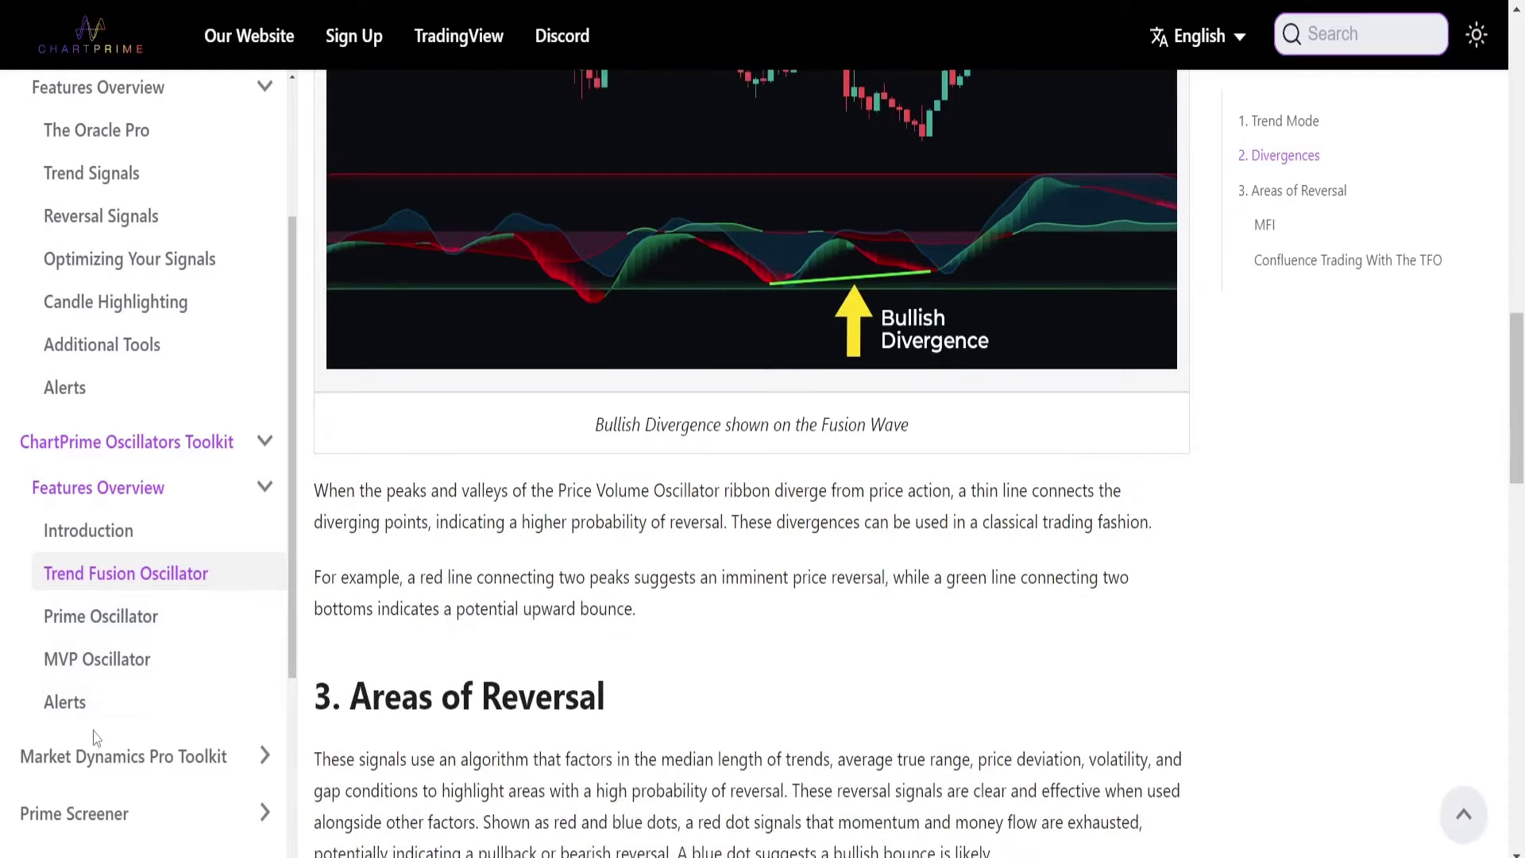
- Expand the Market Dynamics Pro Toolkit and open its Features Overview in the documentation's topic list
left_click(101, 756)
scroll(134, 707, "down", 4)
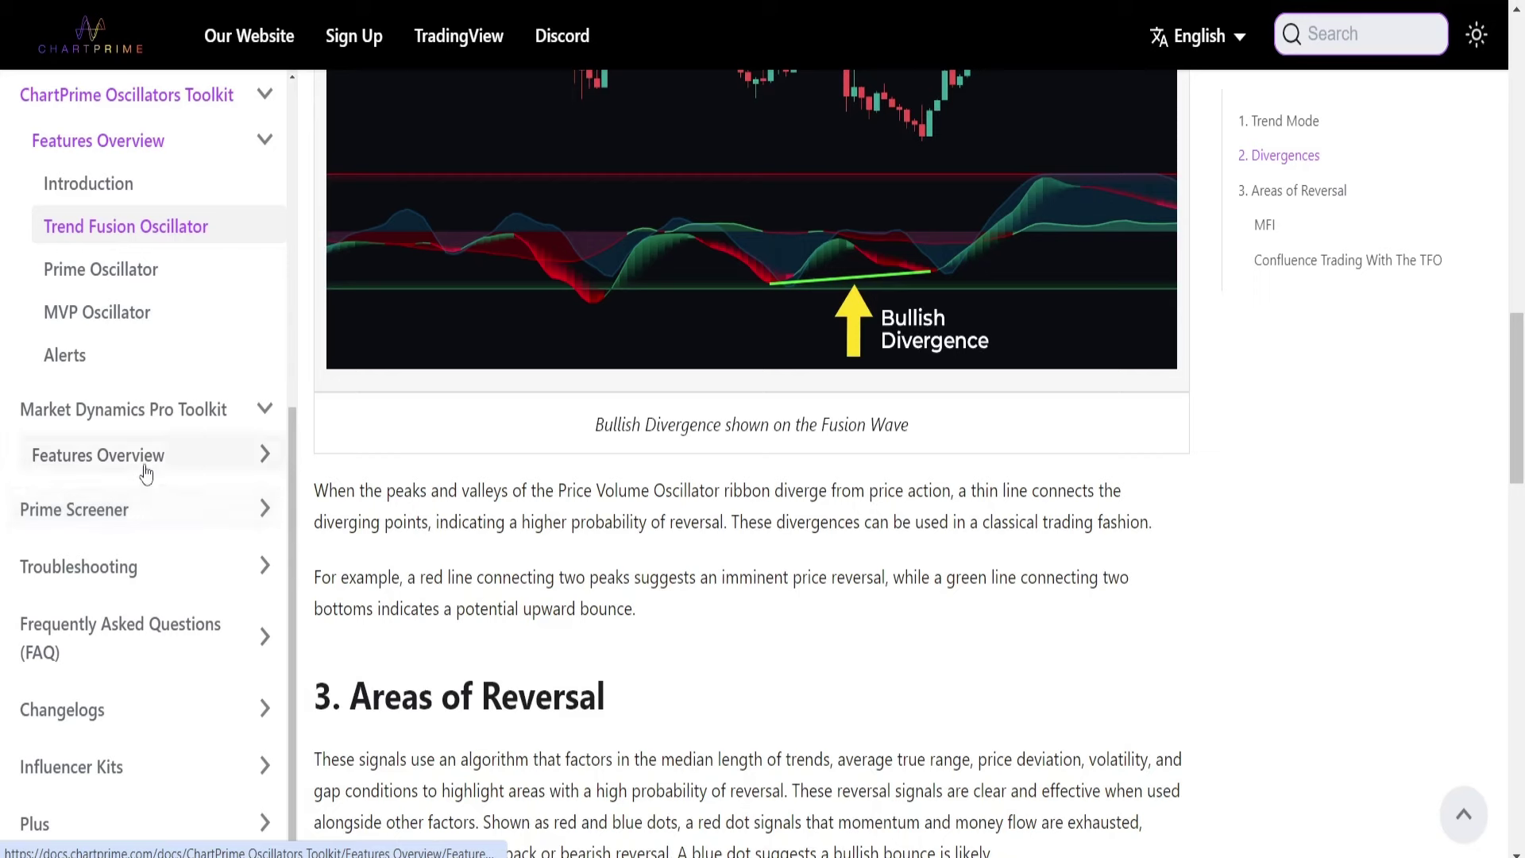
left_click(145, 471)
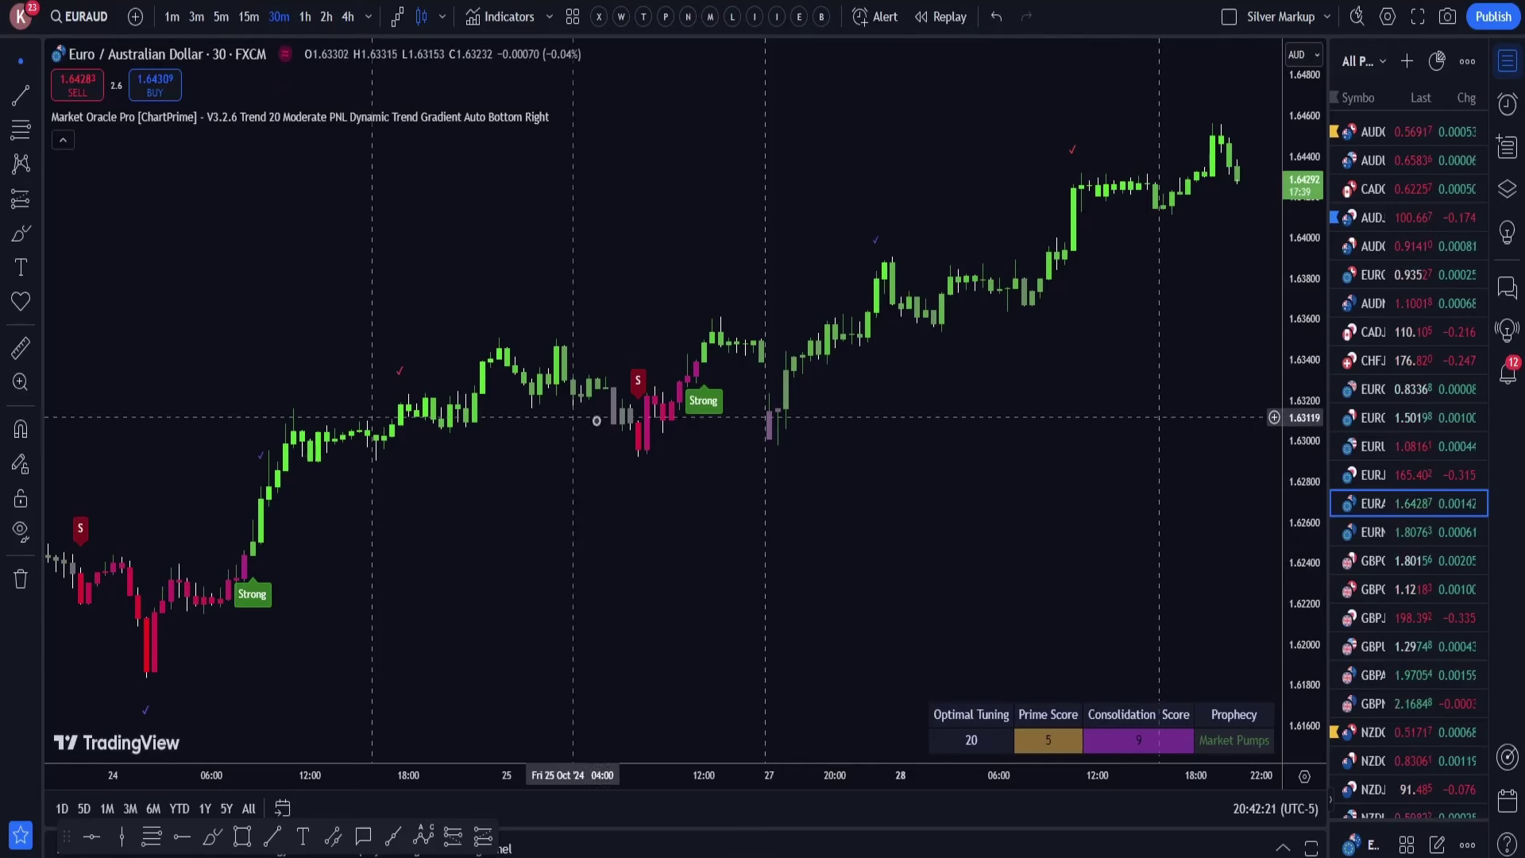
- Examine earlier Market Oracle Pro signals on the 30-minute EURAUD chart in TradingView
left_click_drag(422, 317, 718, 264)
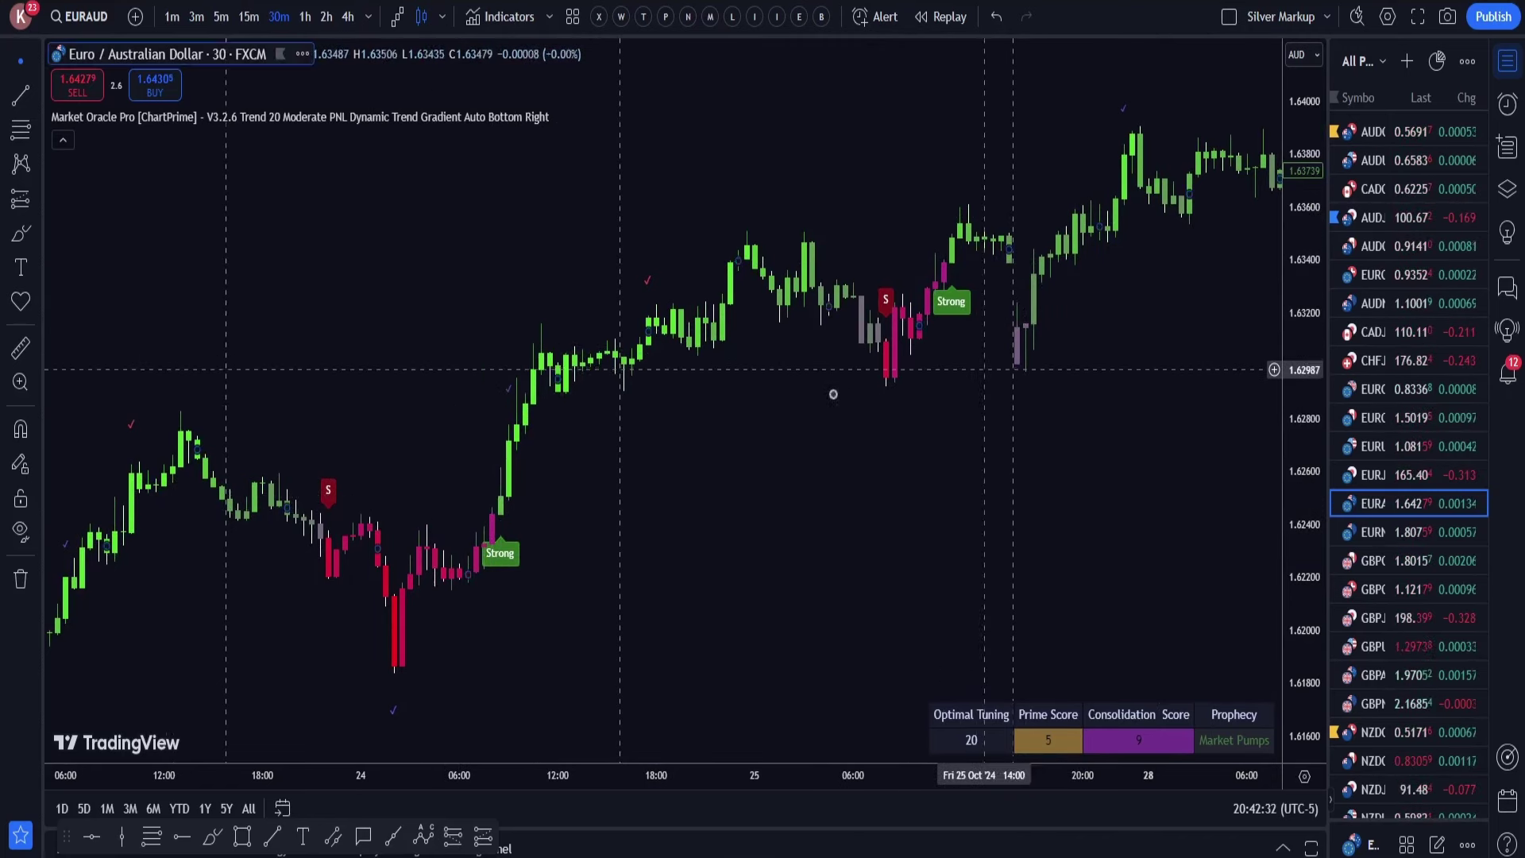
left_click_drag(830, 395, 771, 397)
left_click_drag(646, 477, 736, 472)
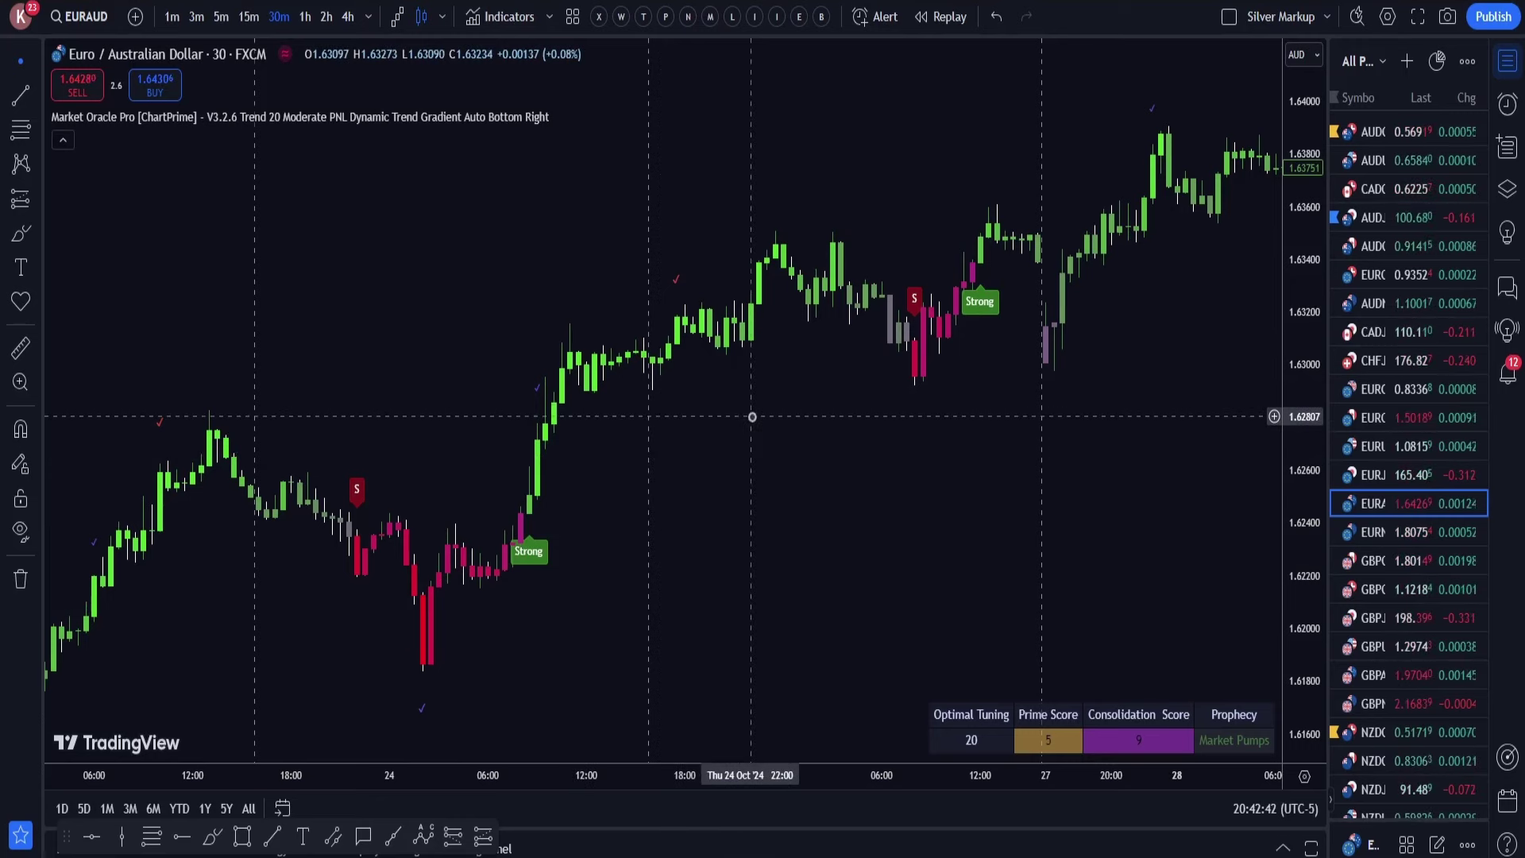
- Examine the Market Oracle Pro buy, sell and take-profit signals from 22 to 28 October on the EURAUD chart
scroll(819, 422, "right", 5)
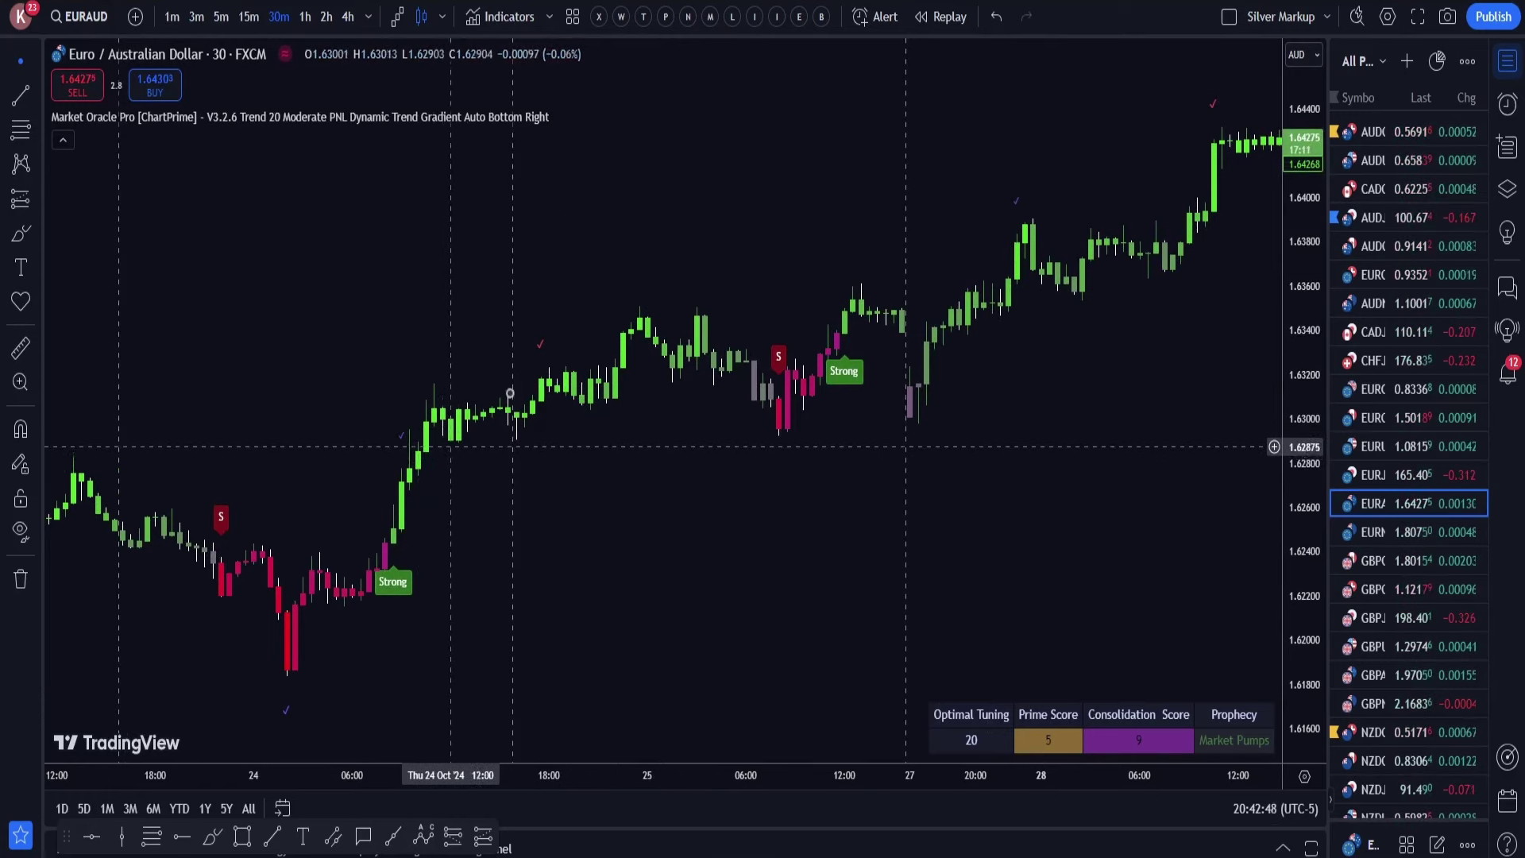
left_click_drag(439, 499, 290, 538)
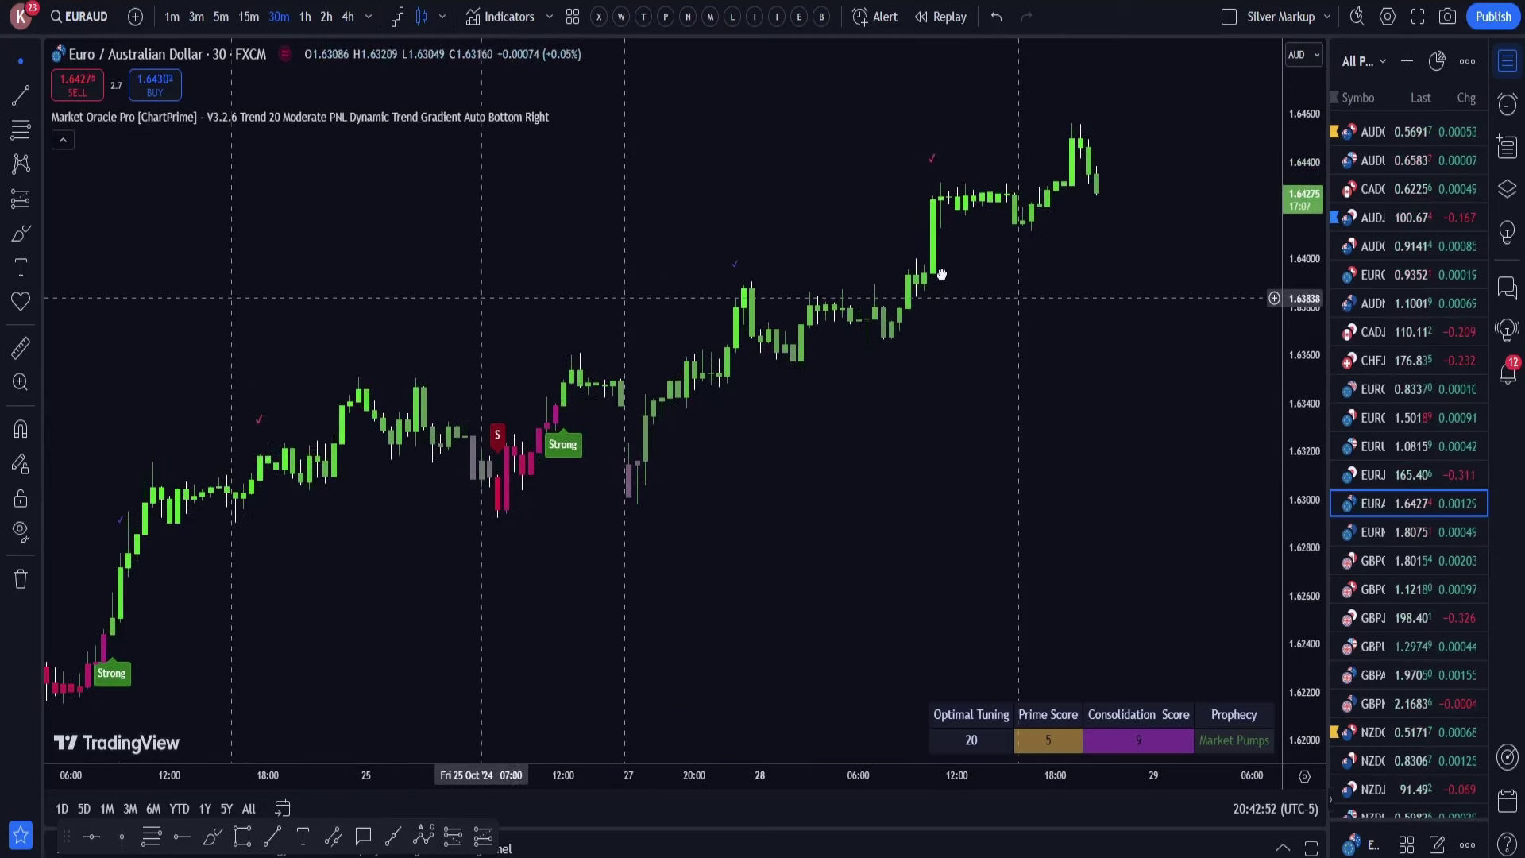
left_click_drag(491, 300, 813, 303)
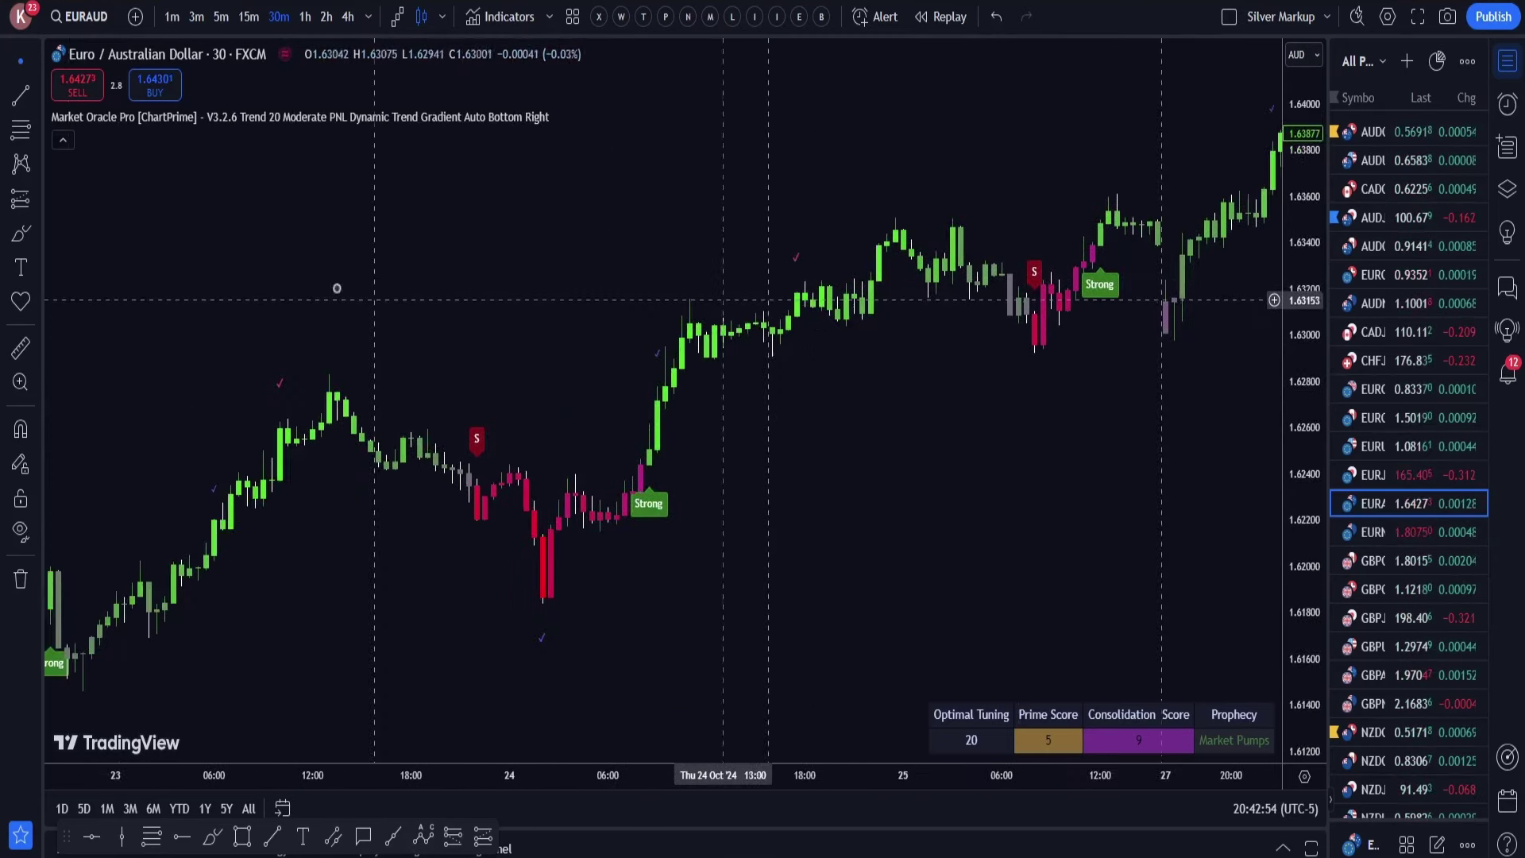
left_click_drag(623, 317, 797, 330)
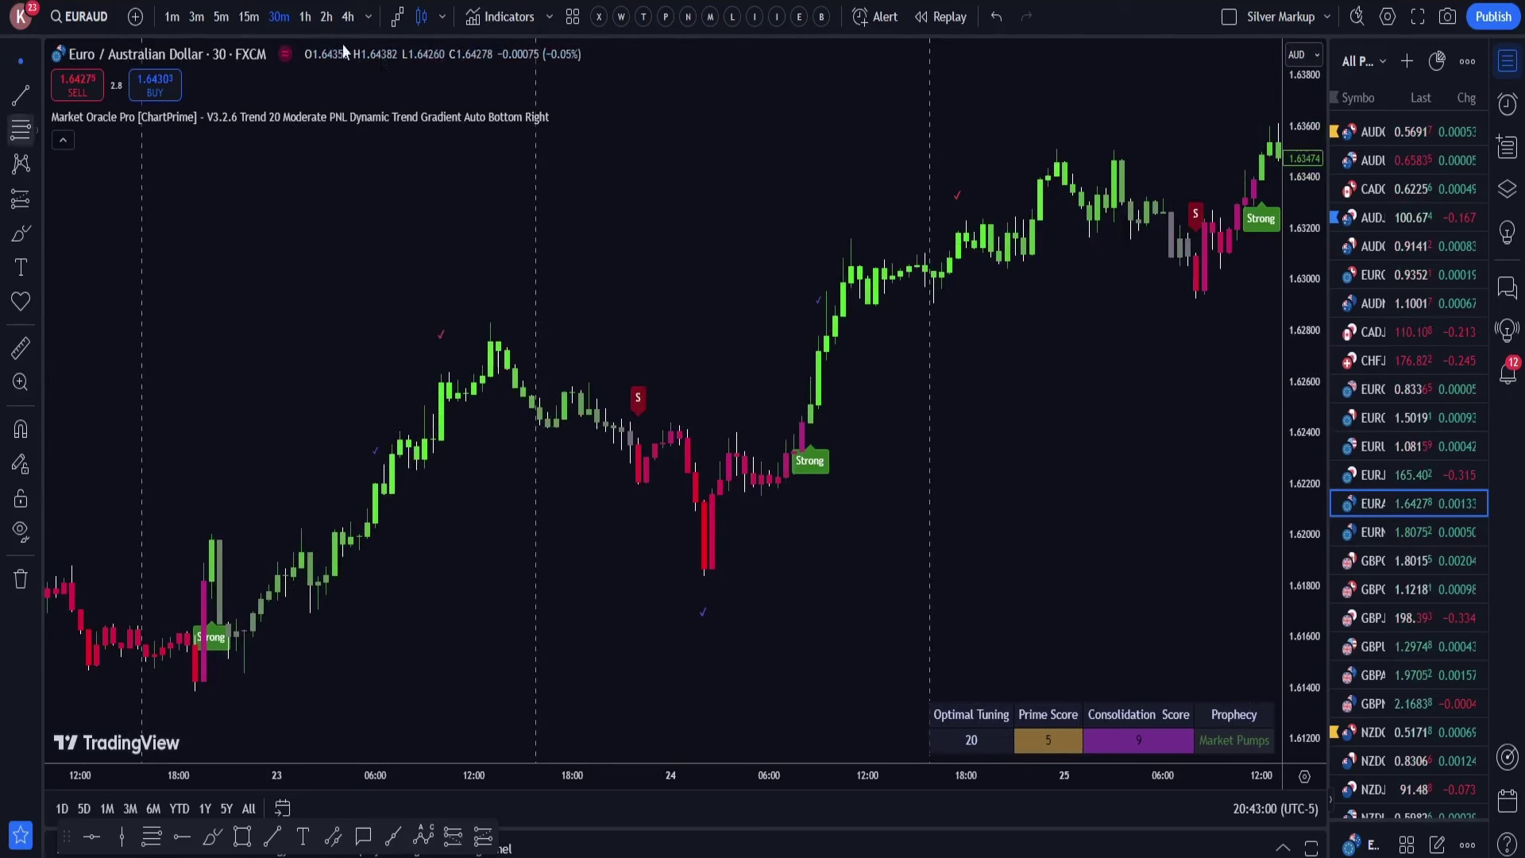
- Enable Auto Optimizer and Dynamic Reactor in the Market Oracle Pro settings and apply them to the chart
mouse_move(541, 121)
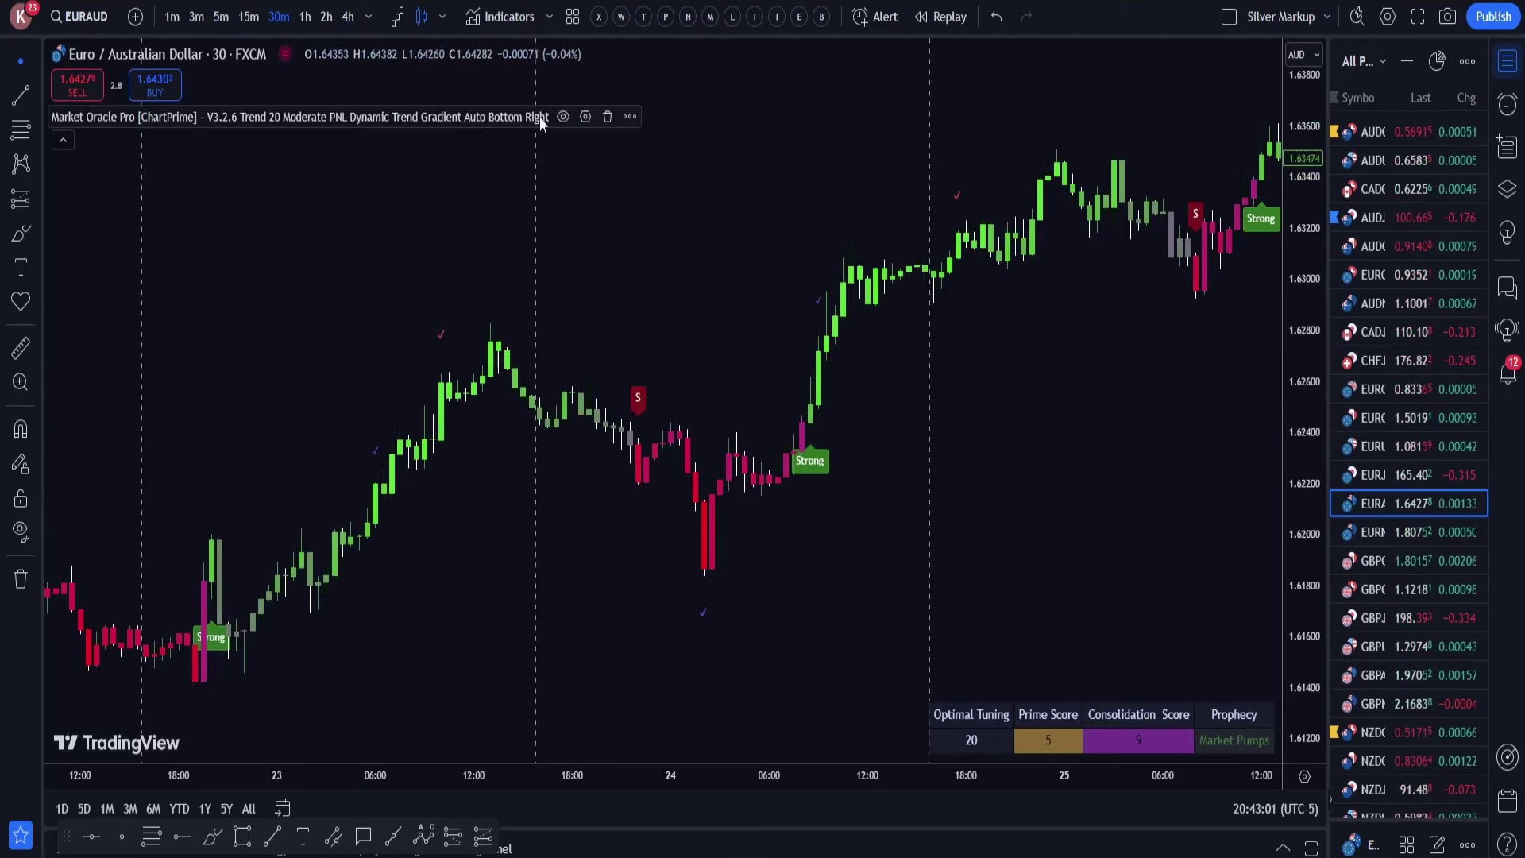
left_click(581, 119)
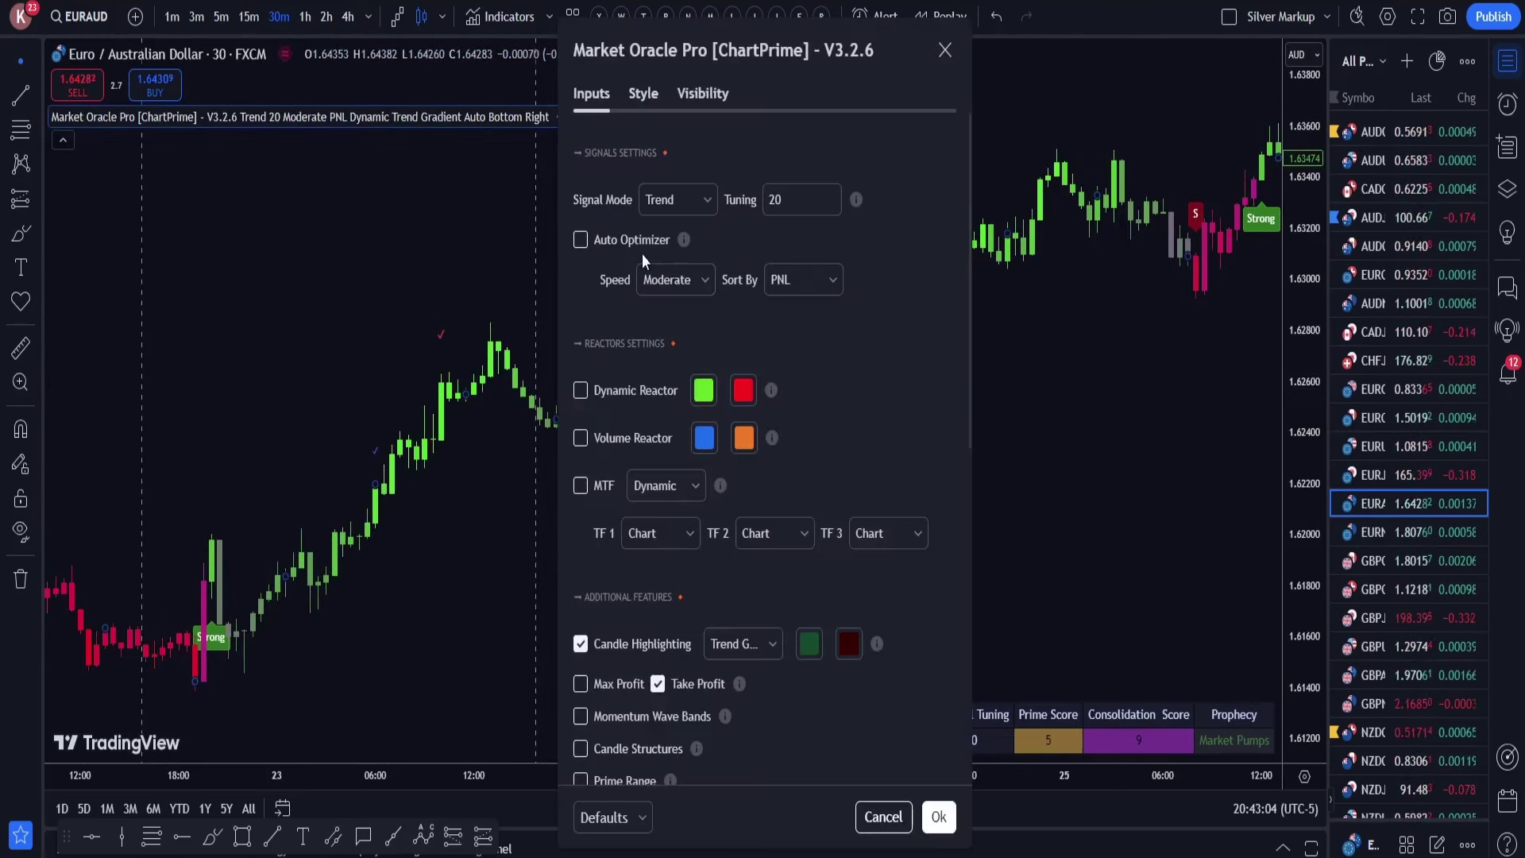
left_click(580, 240)
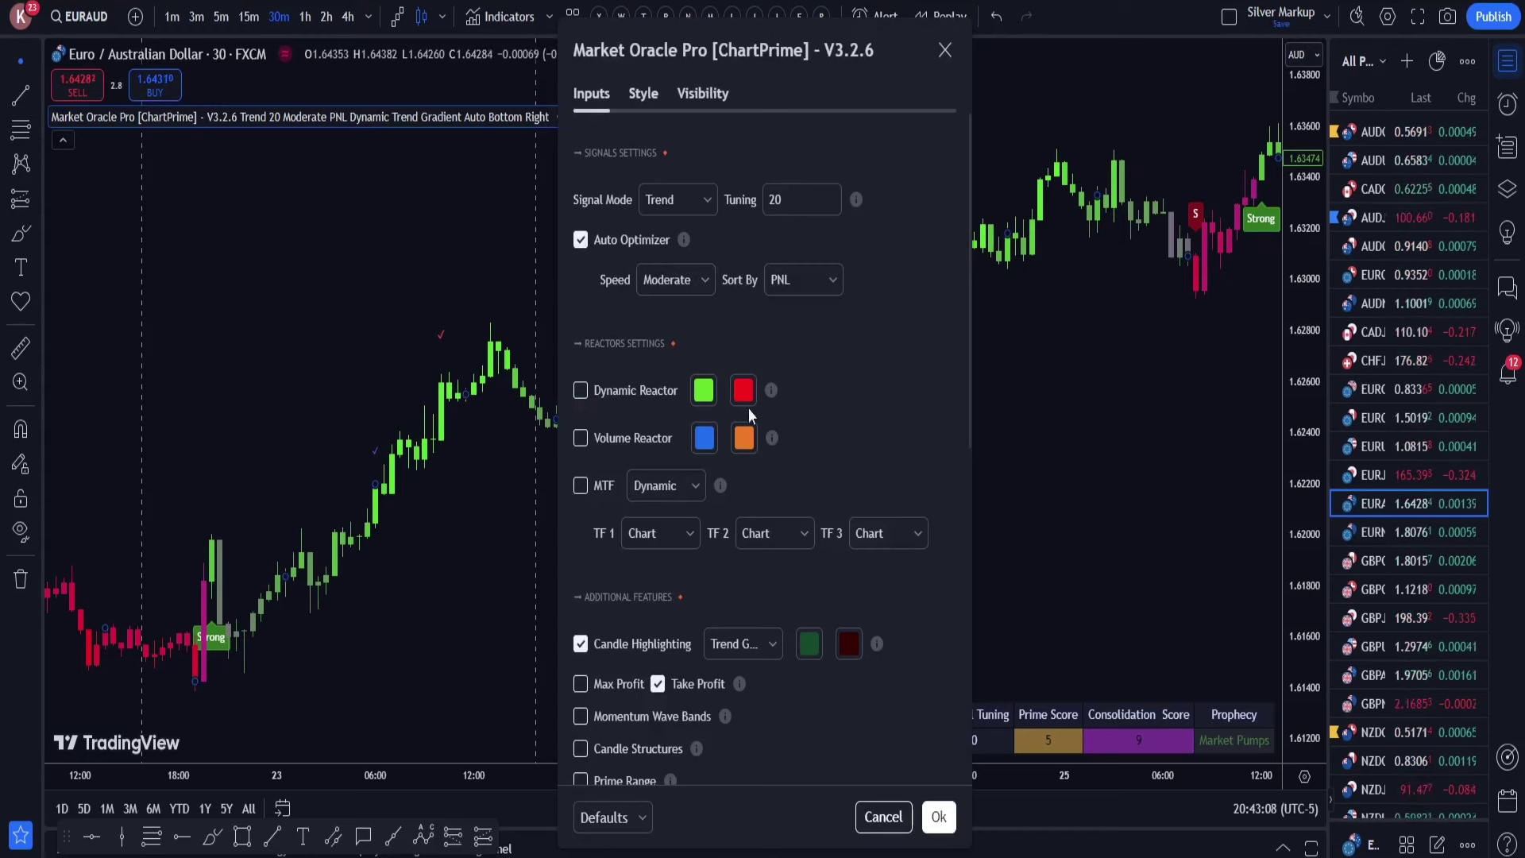
left_click(580, 391)
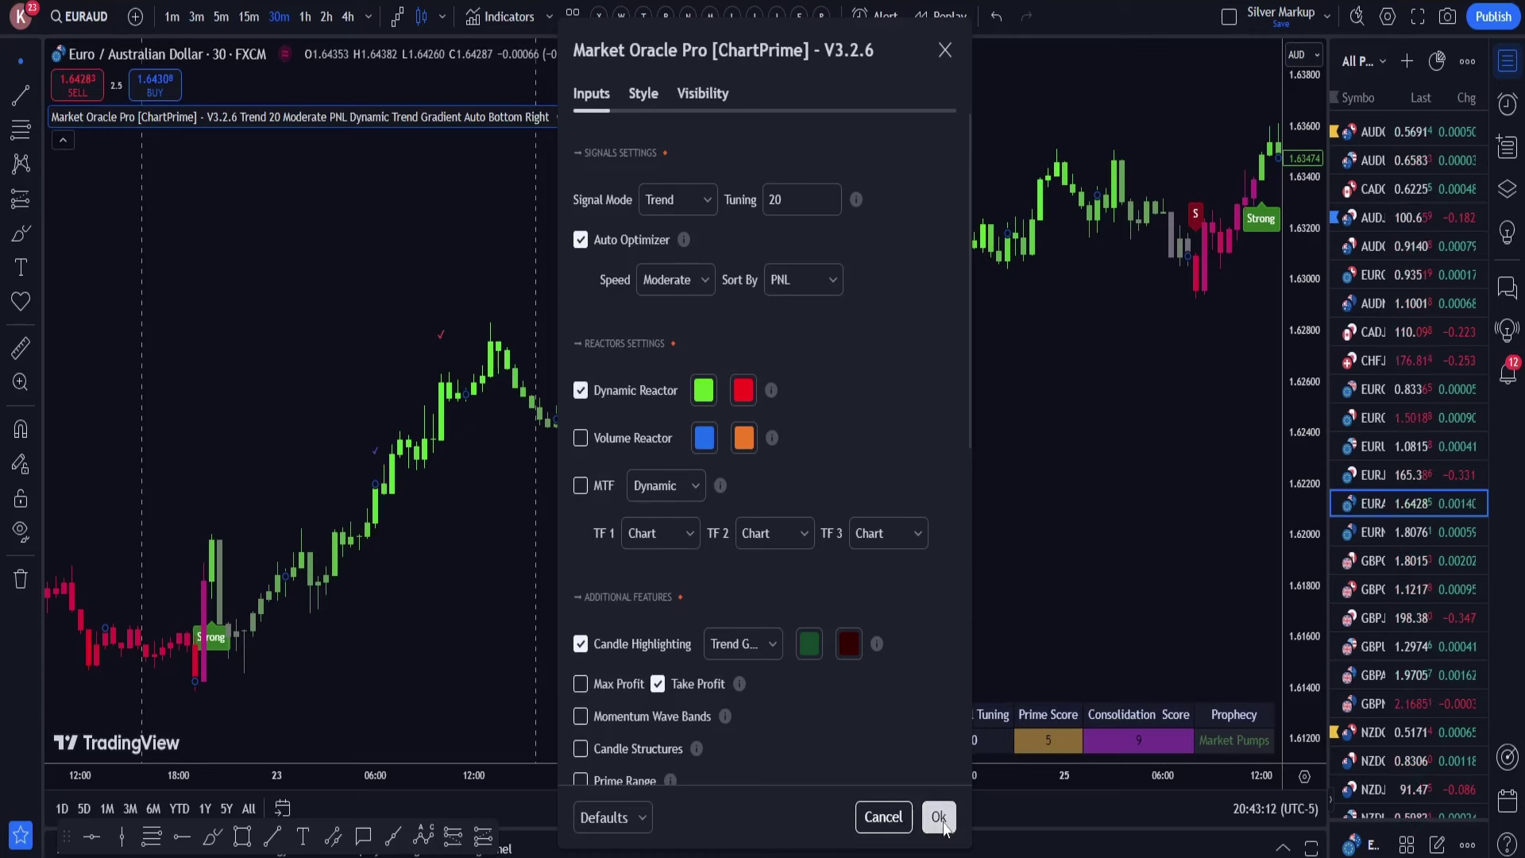
left_click(939, 818)
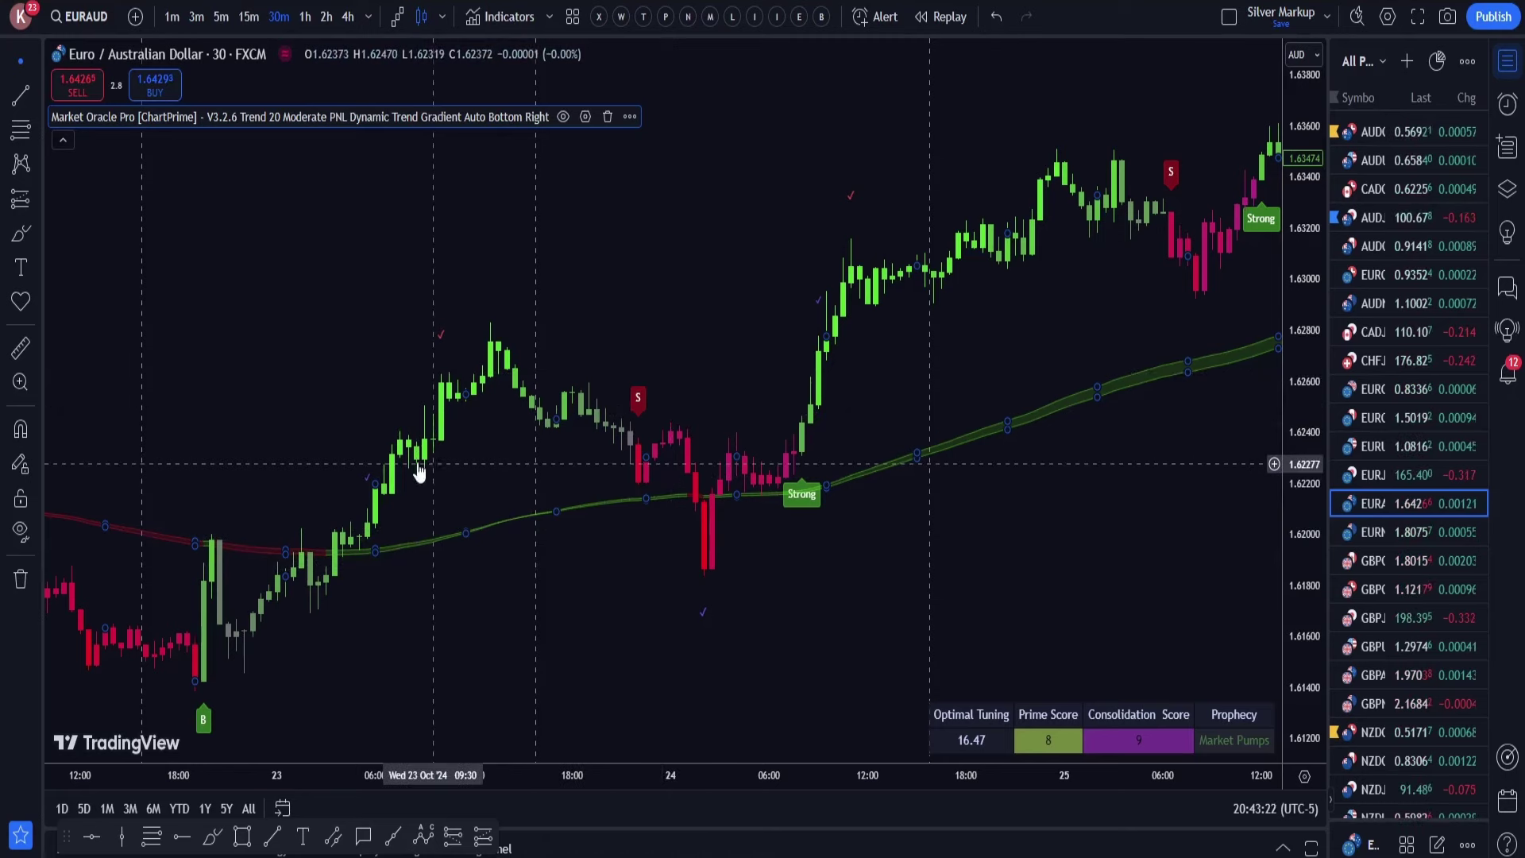
- Examine the optimized signals against the Dynamic Reactor band on the EURAUD chart, going back to 16 October
left_click_drag(269, 455, 544, 514)
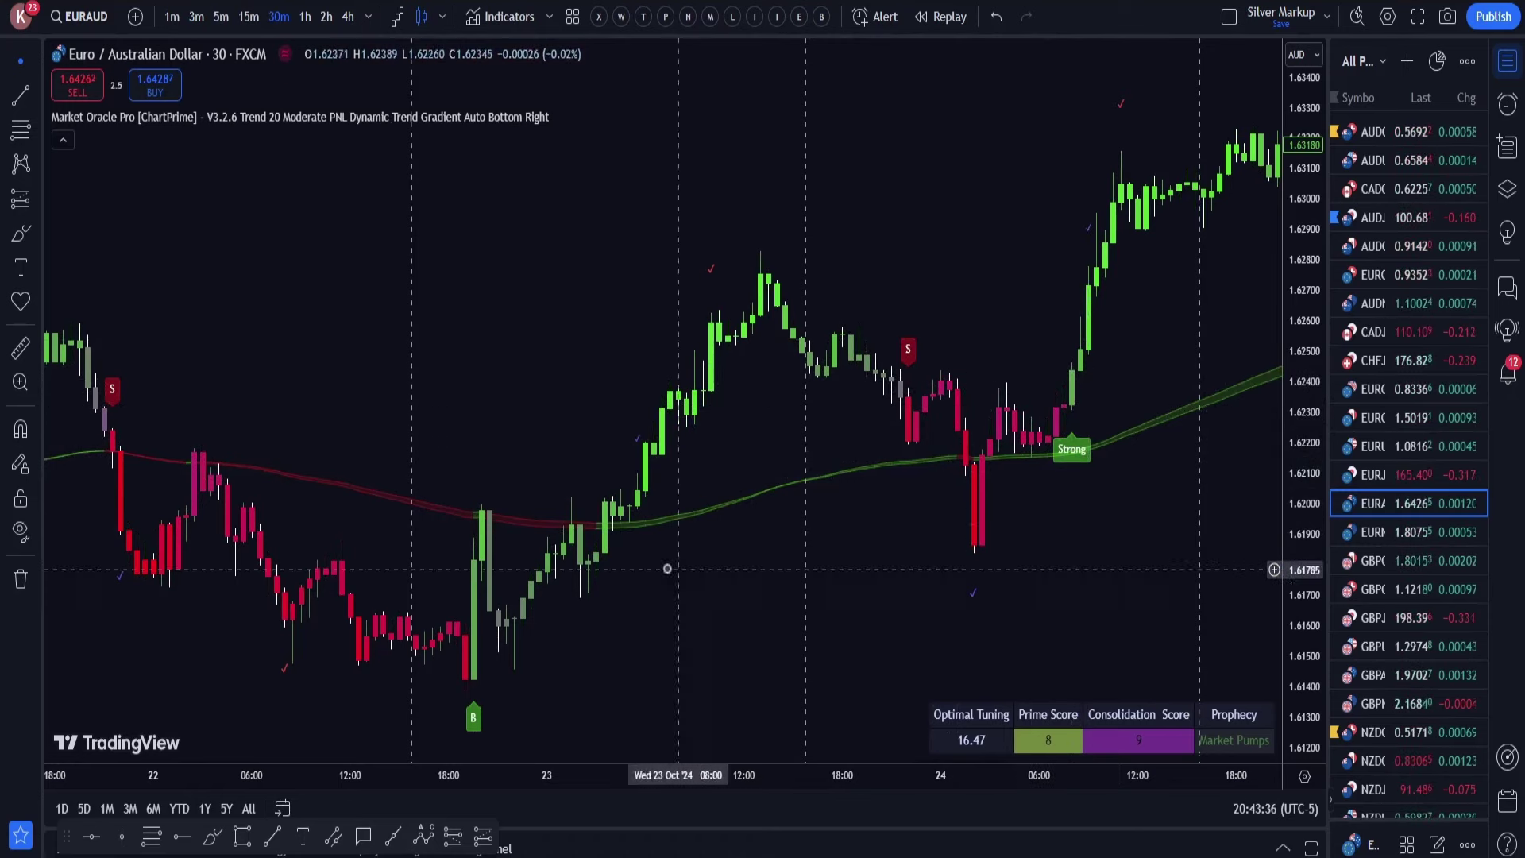
left_click_drag(310, 517, 835, 511)
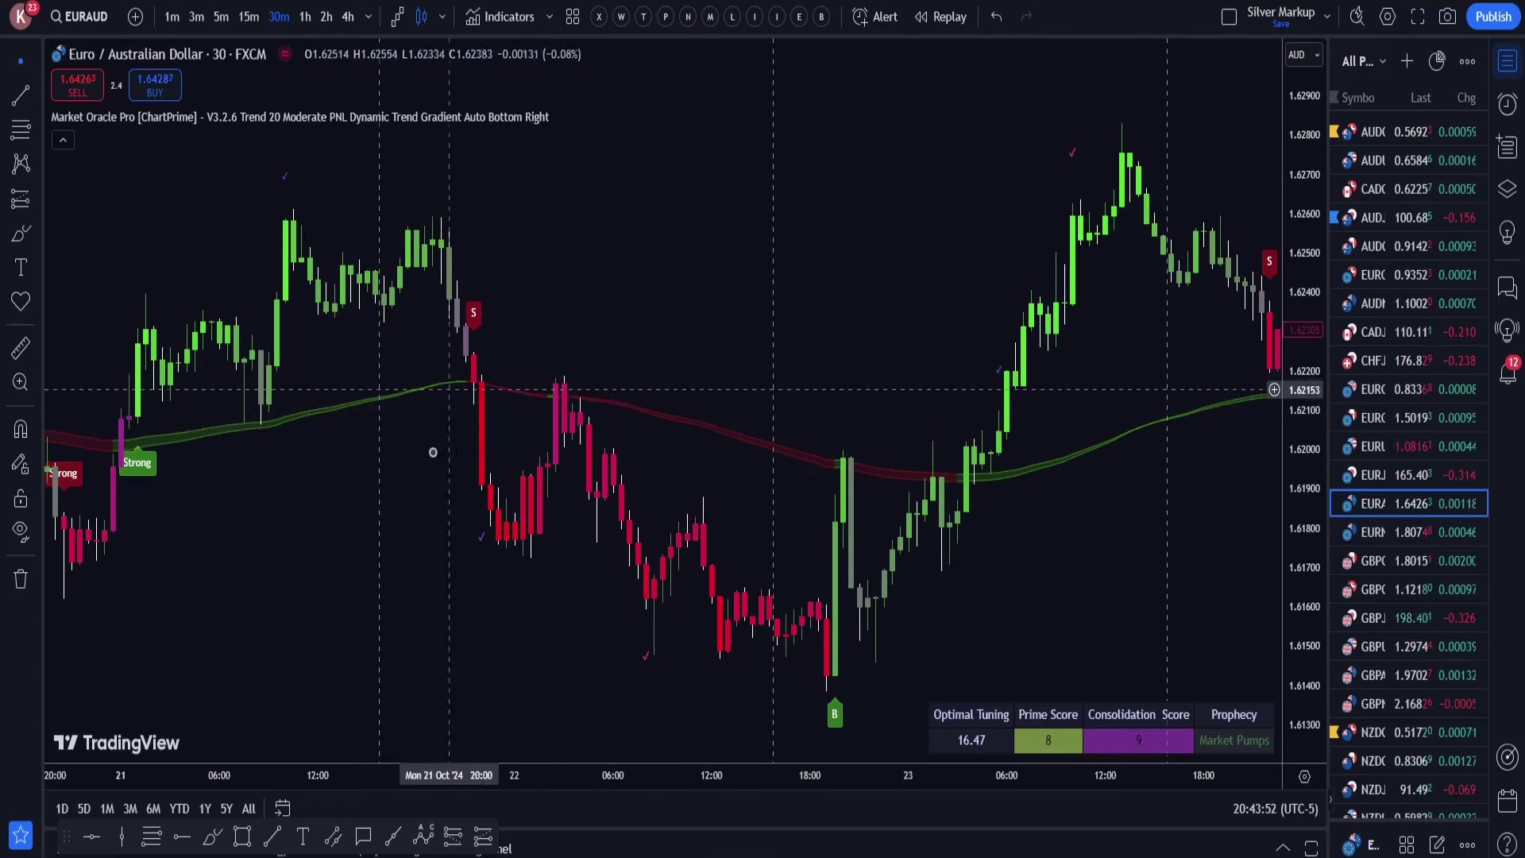
left_click_drag(432, 479, 745, 482)
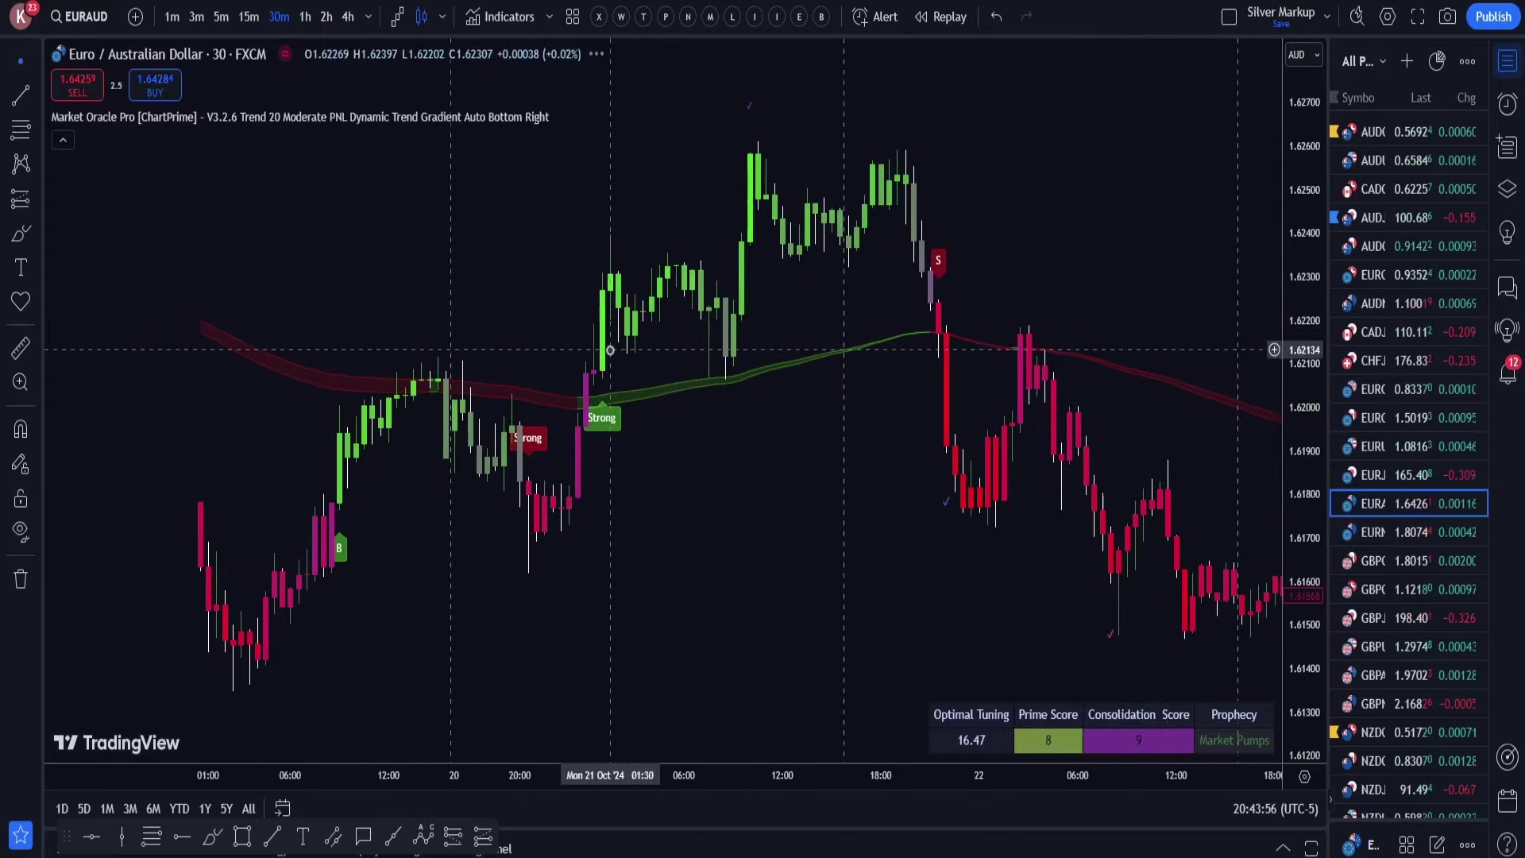
left_click_drag(402, 320, 667, 354)
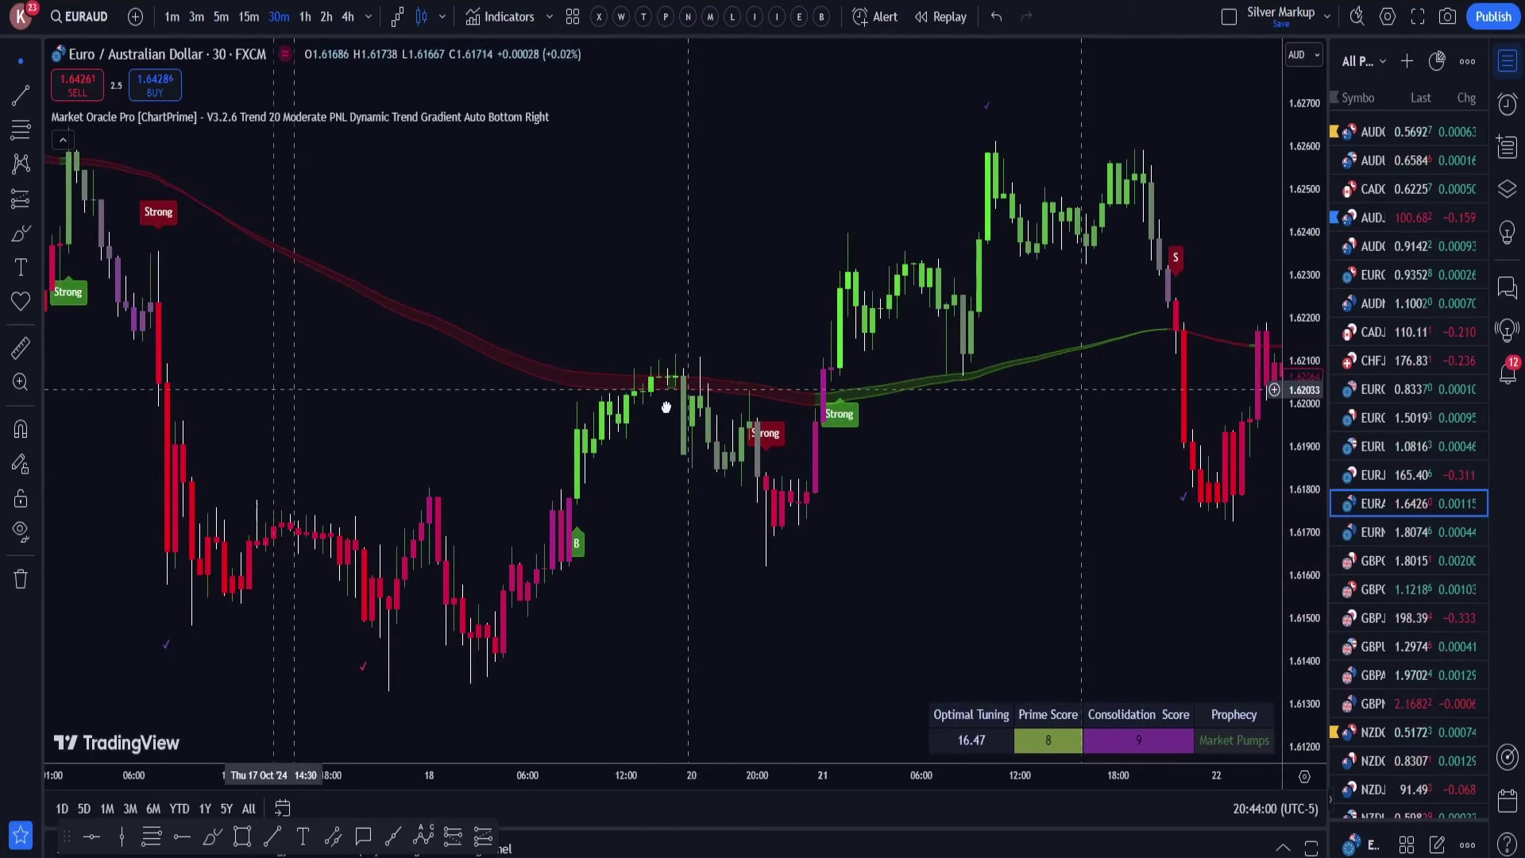
left_click_drag(270, 382, 399, 395)
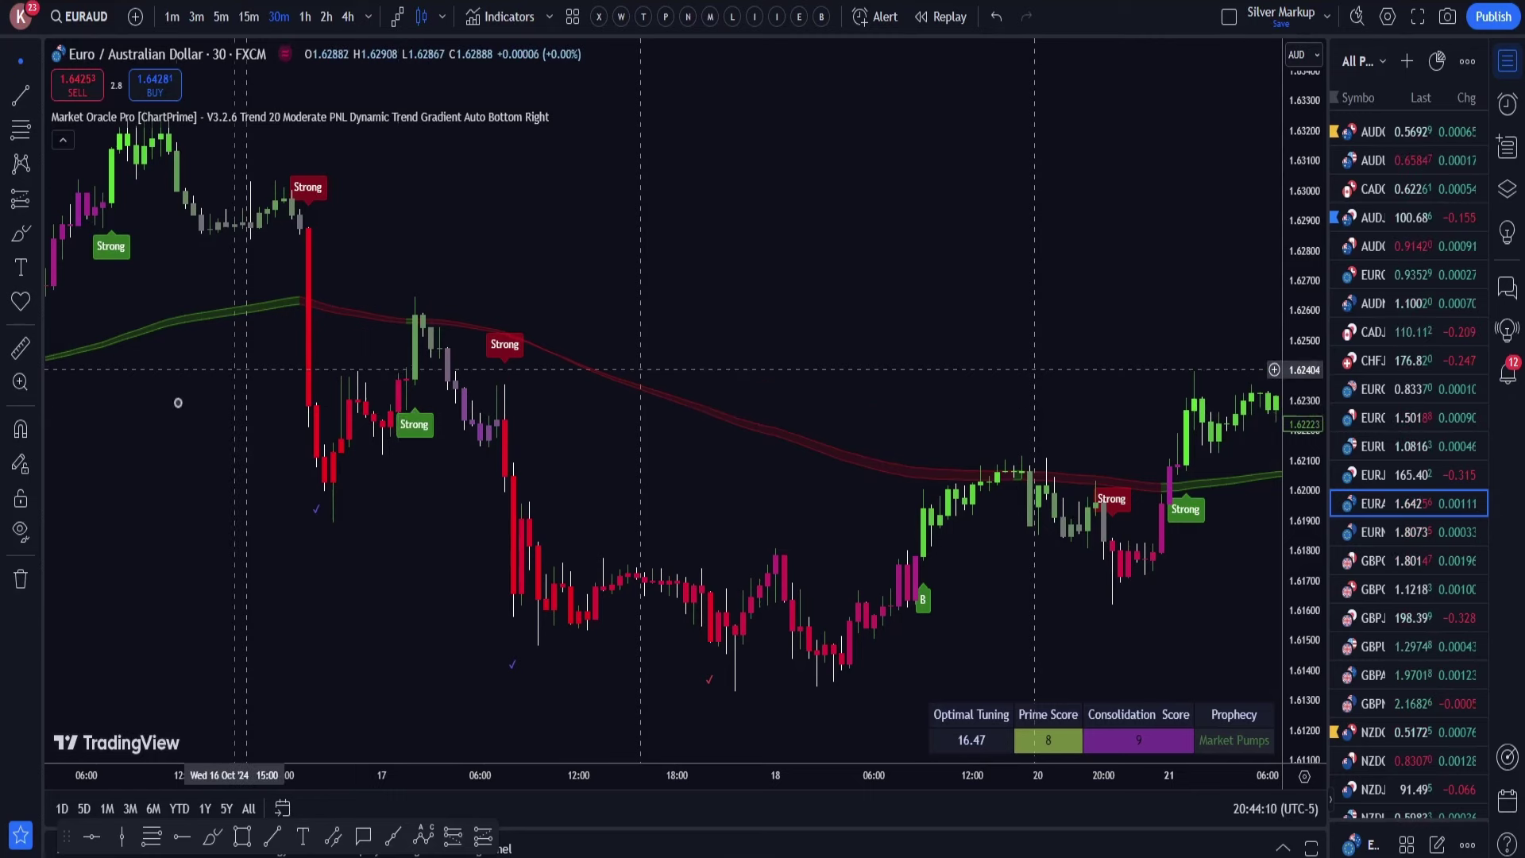
left_click_drag(229, 438, 527, 442)
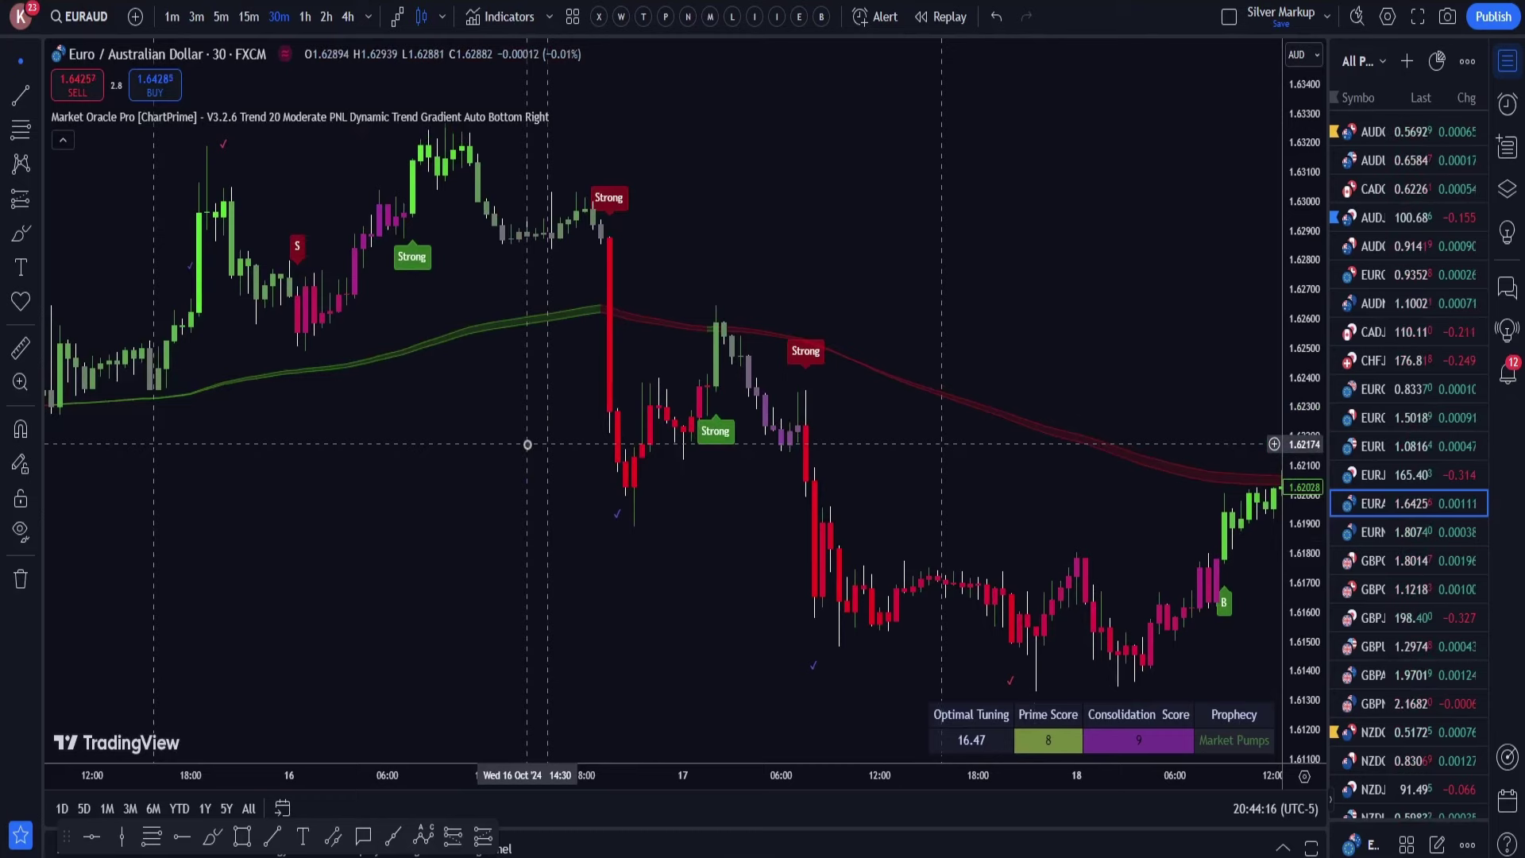
left_click_drag(749, 245, 477, 355)
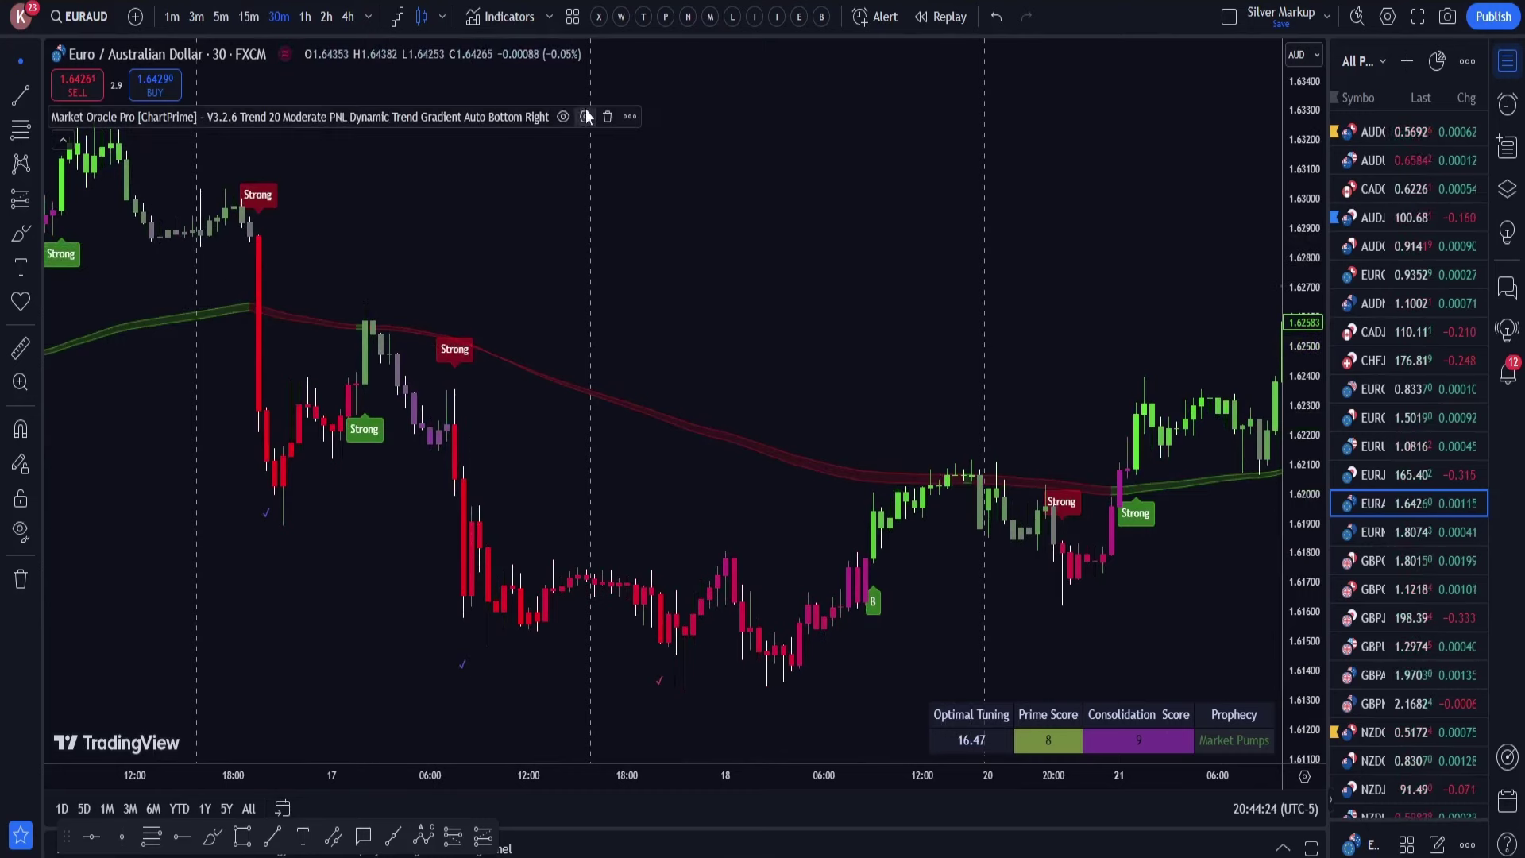
- Enable Momentum Wave Bands in the Market Oracle Pro settings and examine how EURAUD price reacts at the bands
left_click(586, 119)
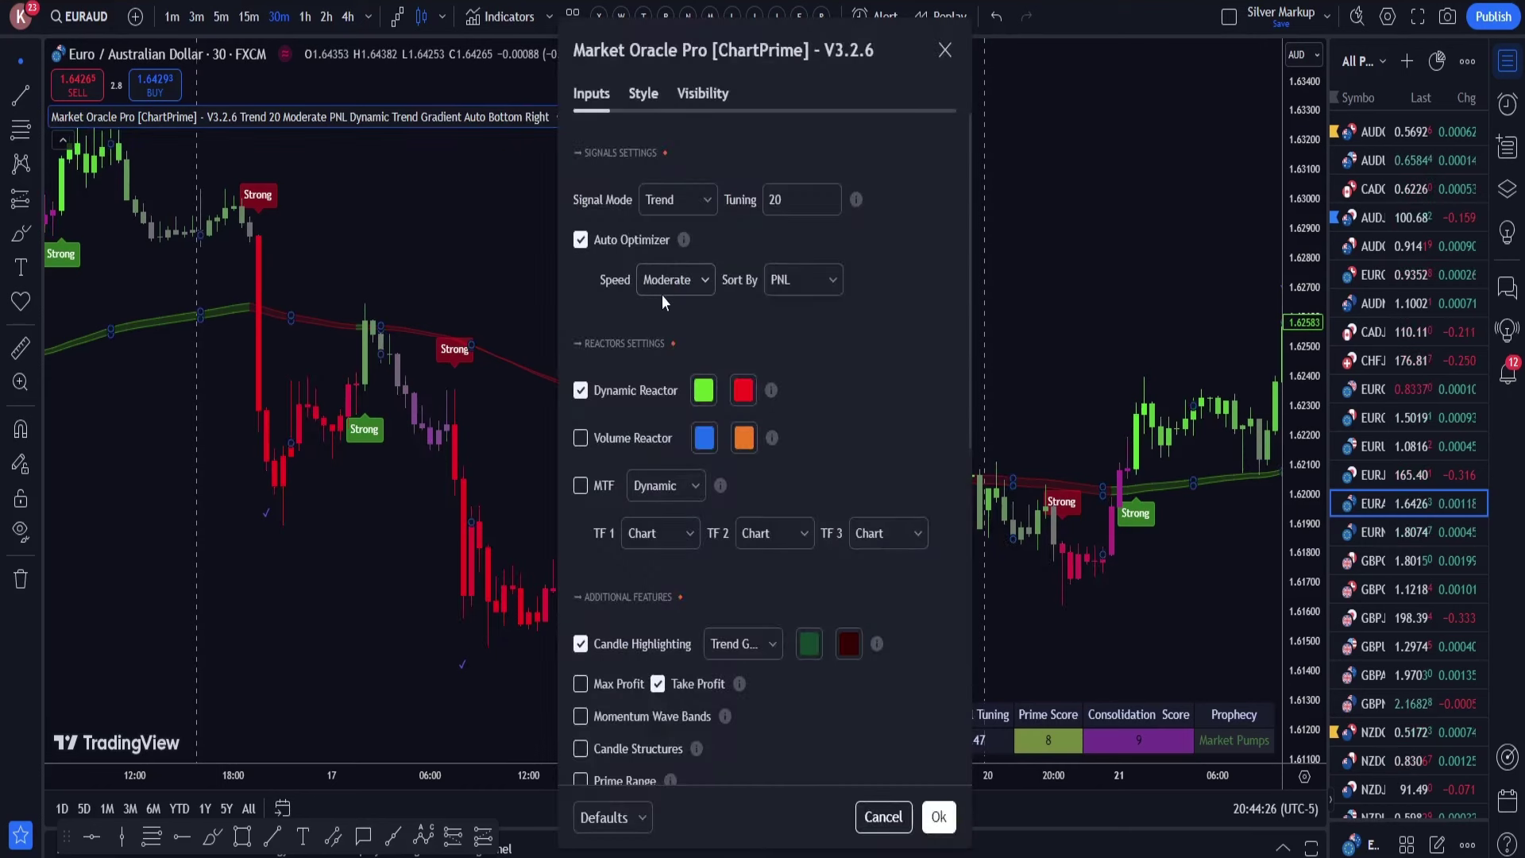
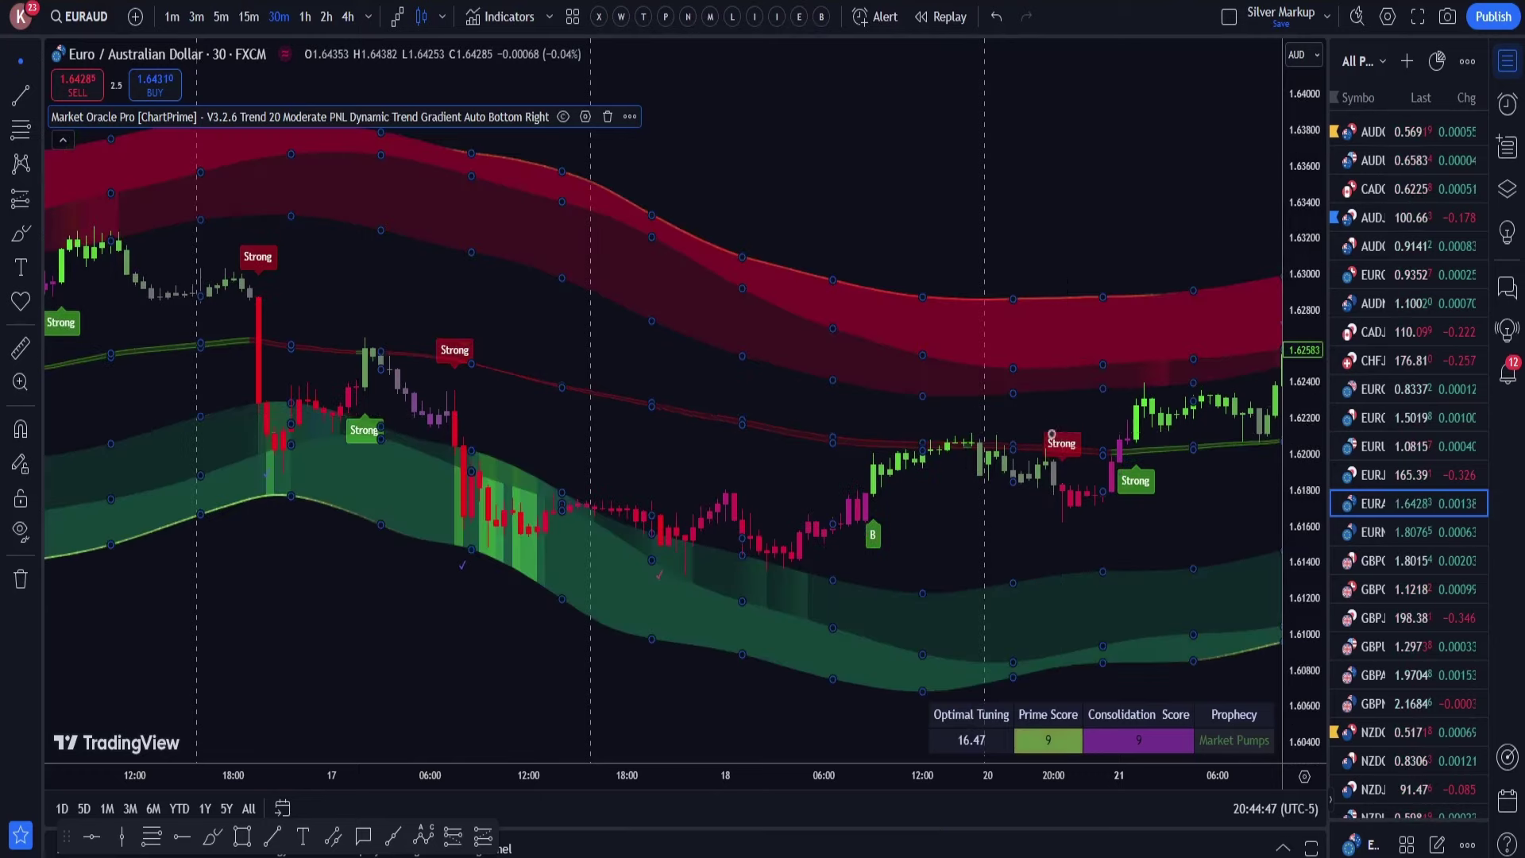
left_click_drag(969, 242, 344, 202)
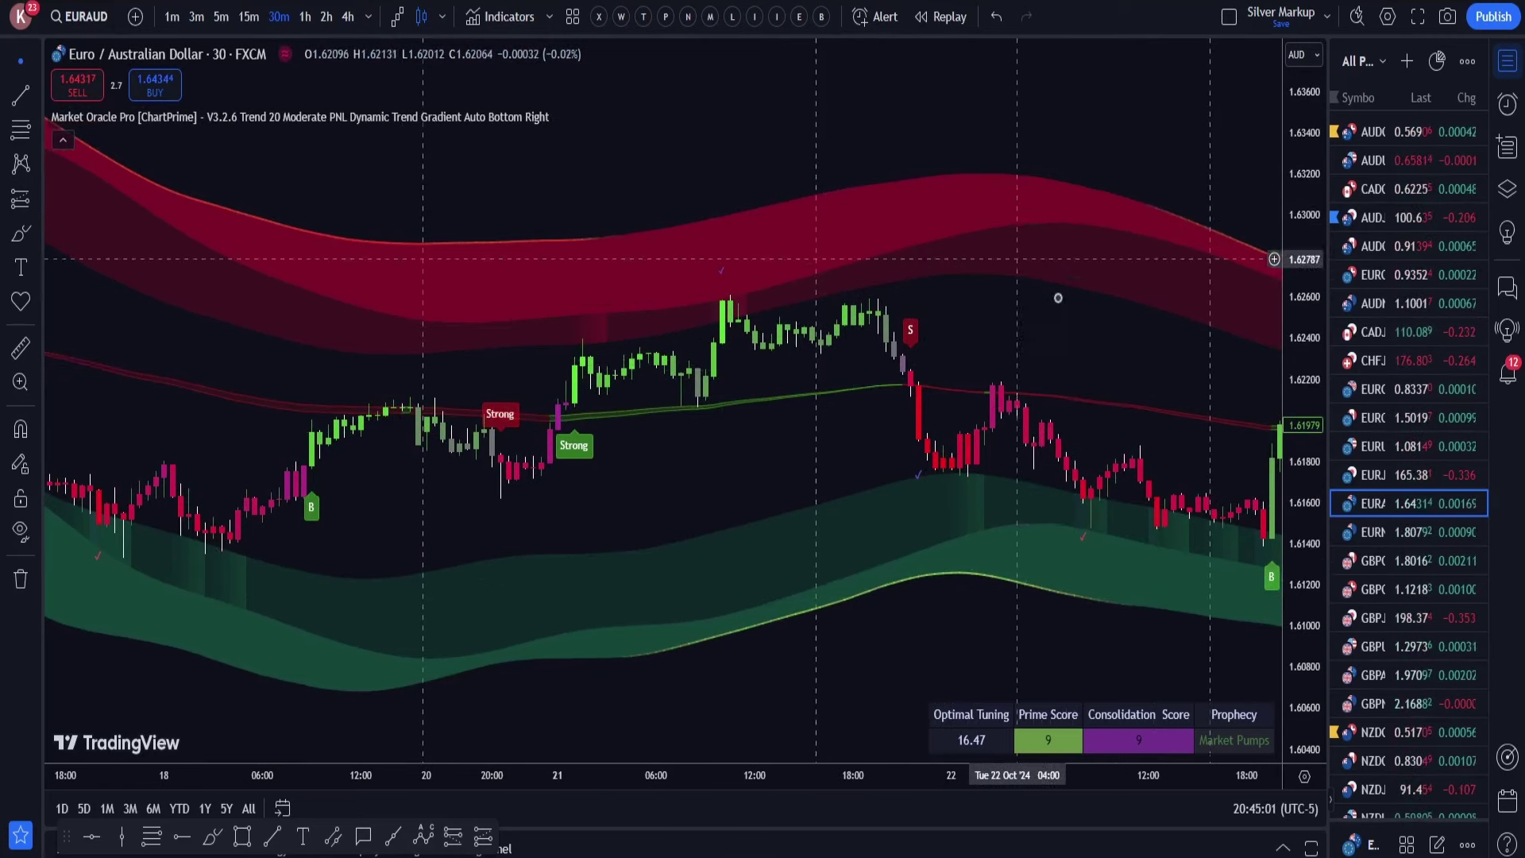
left_click_drag(1009, 357, 673, 328)
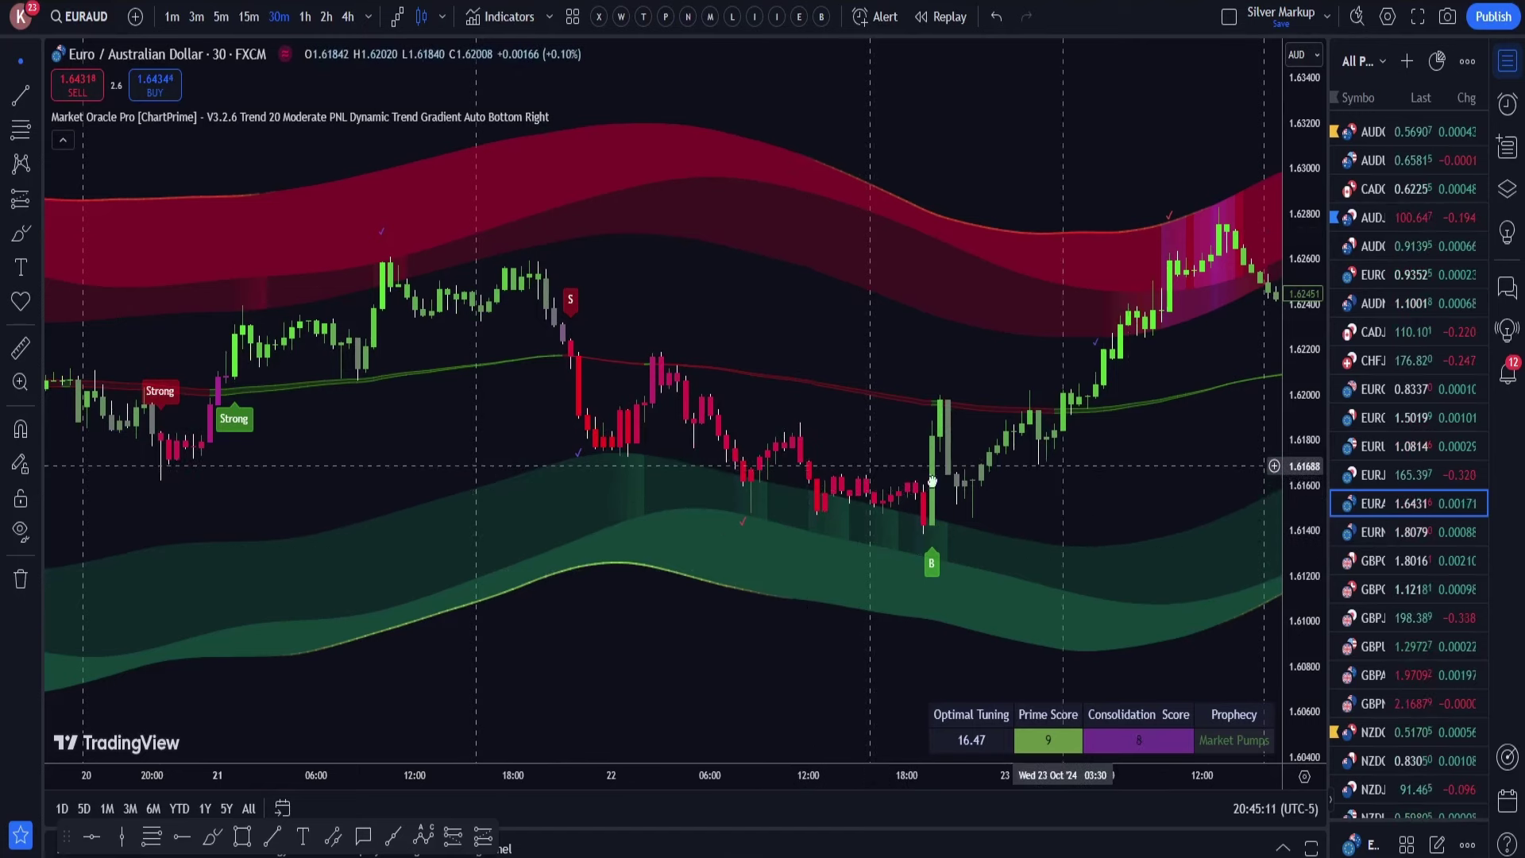
left_click_drag(1134, 471, 896, 495)
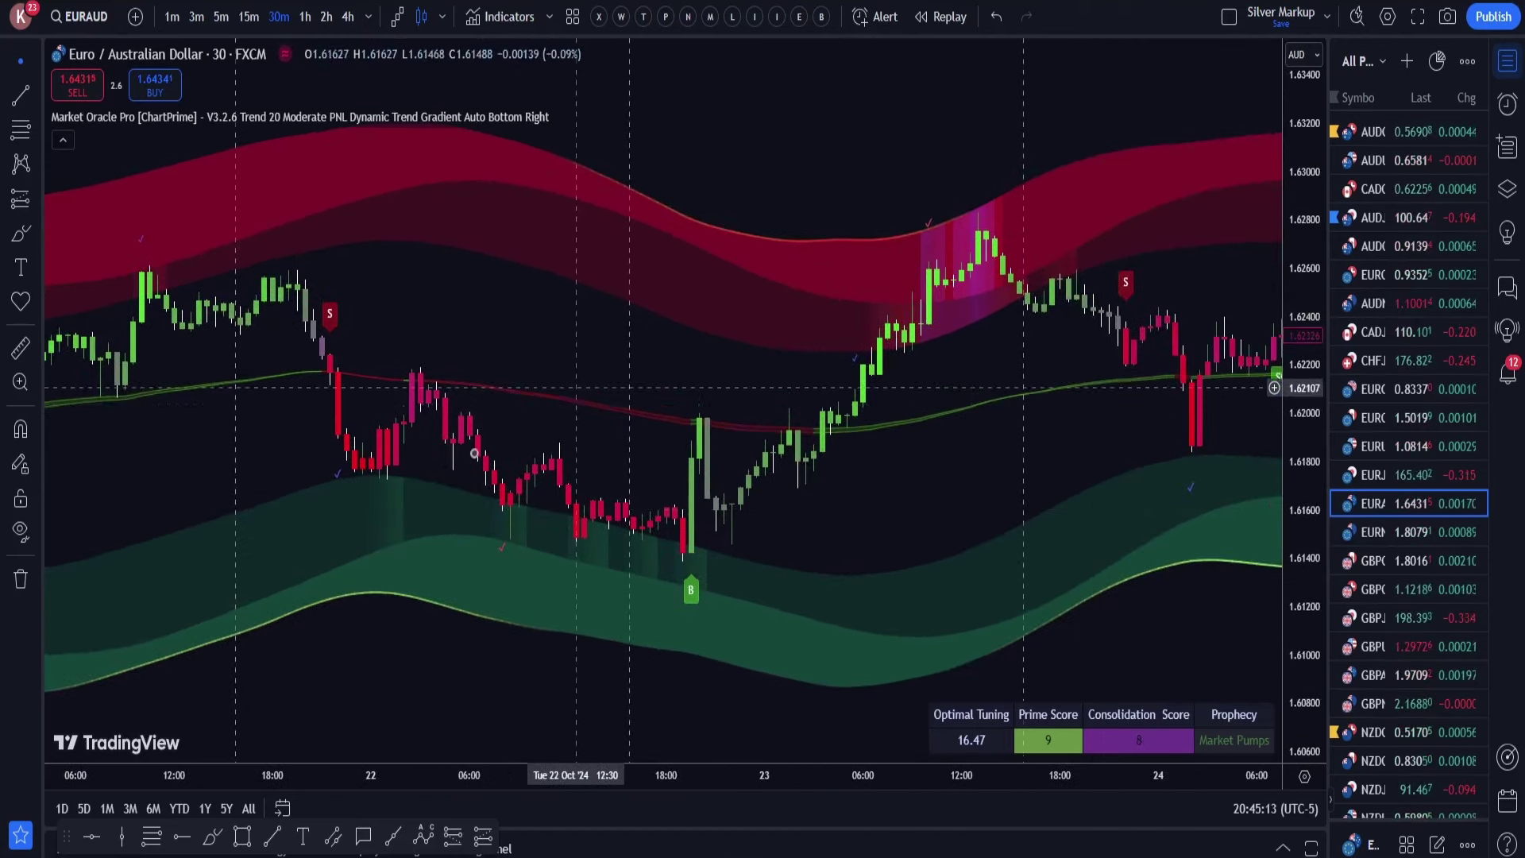
left_click_drag(397, 421, 1113, 415)
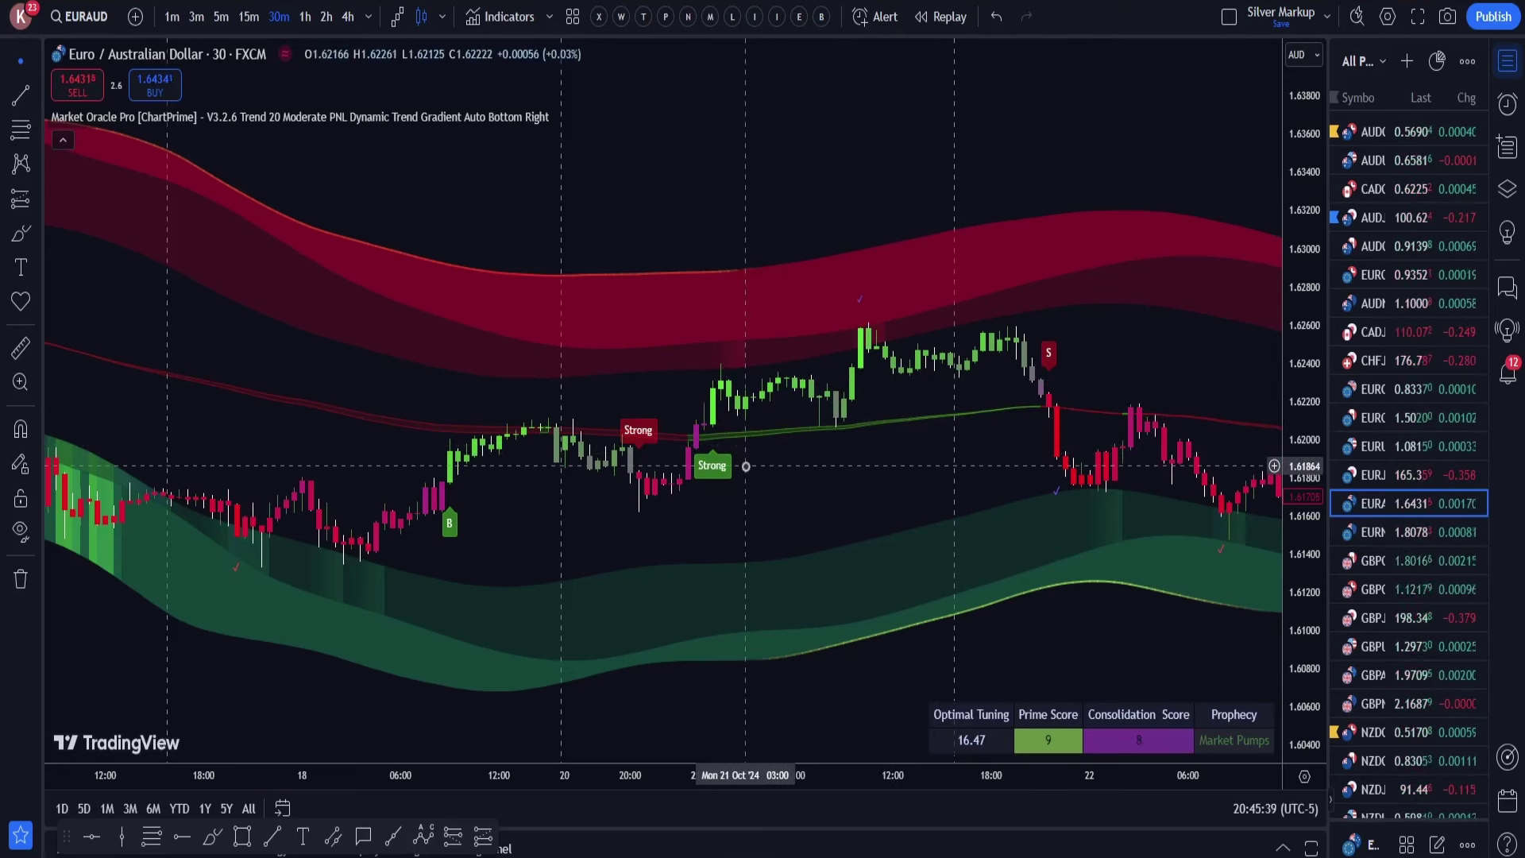
scroll(953, 449, "left", 5)
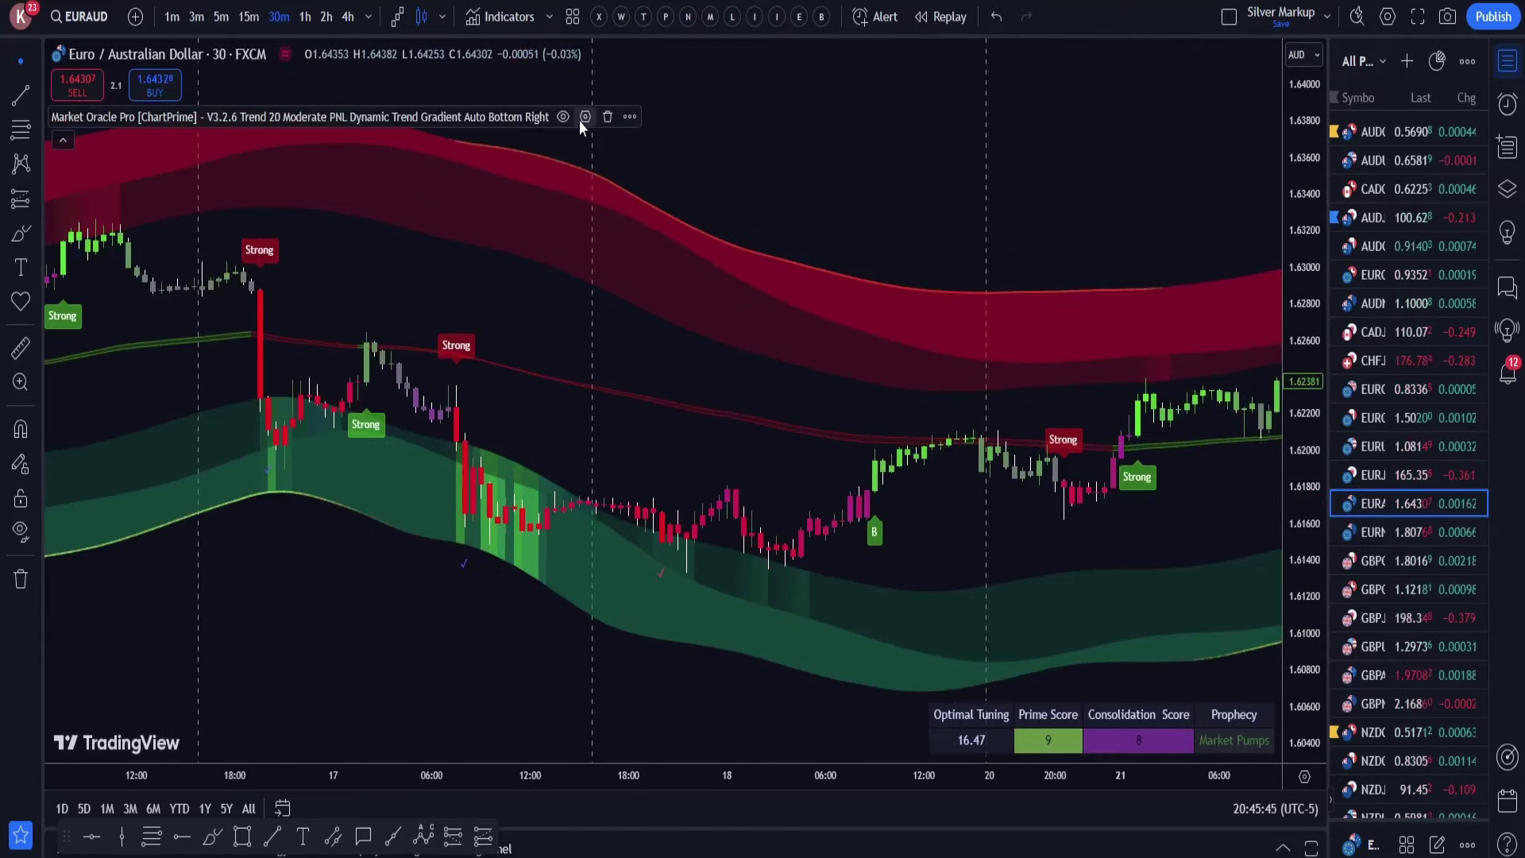
- Turn off Momentum Wave Bands in the Market Oracle Pro settings and look through the dashboard and alert options
left_click(584, 117)
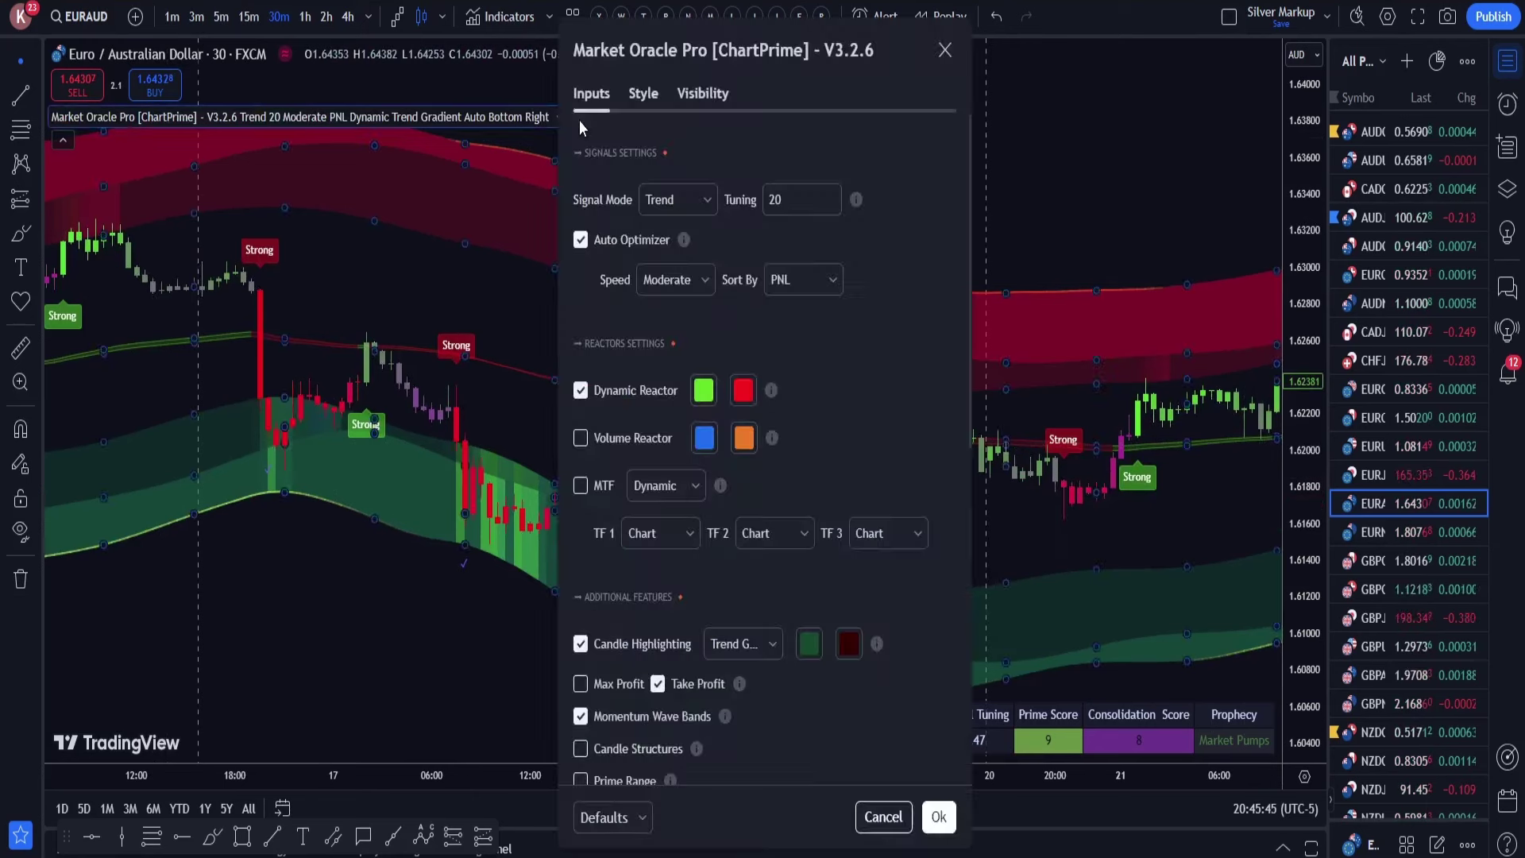
left_click(588, 717)
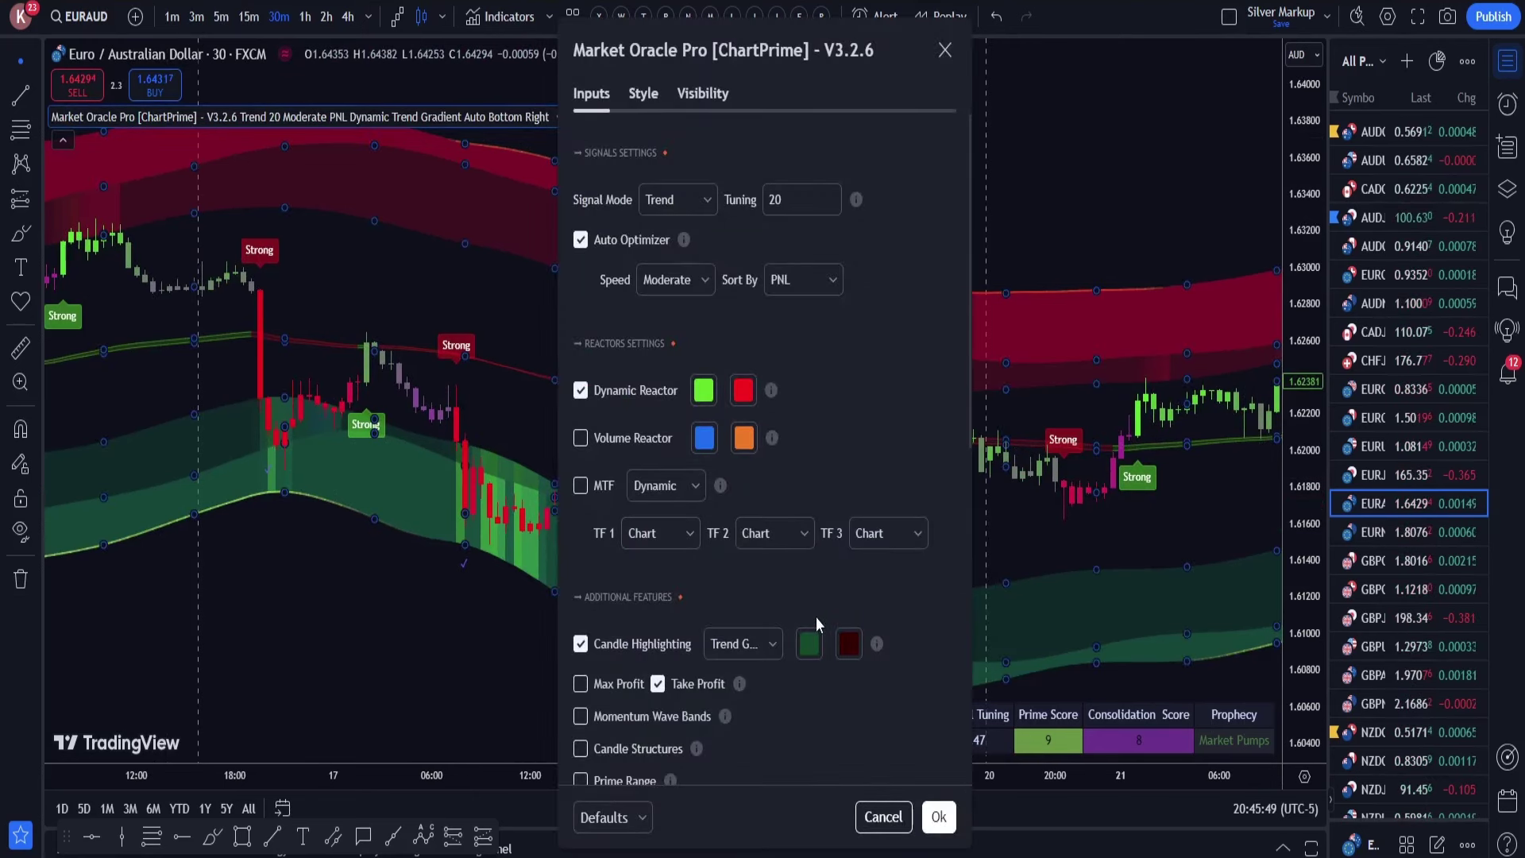
scroll(817, 616, "down", 8)
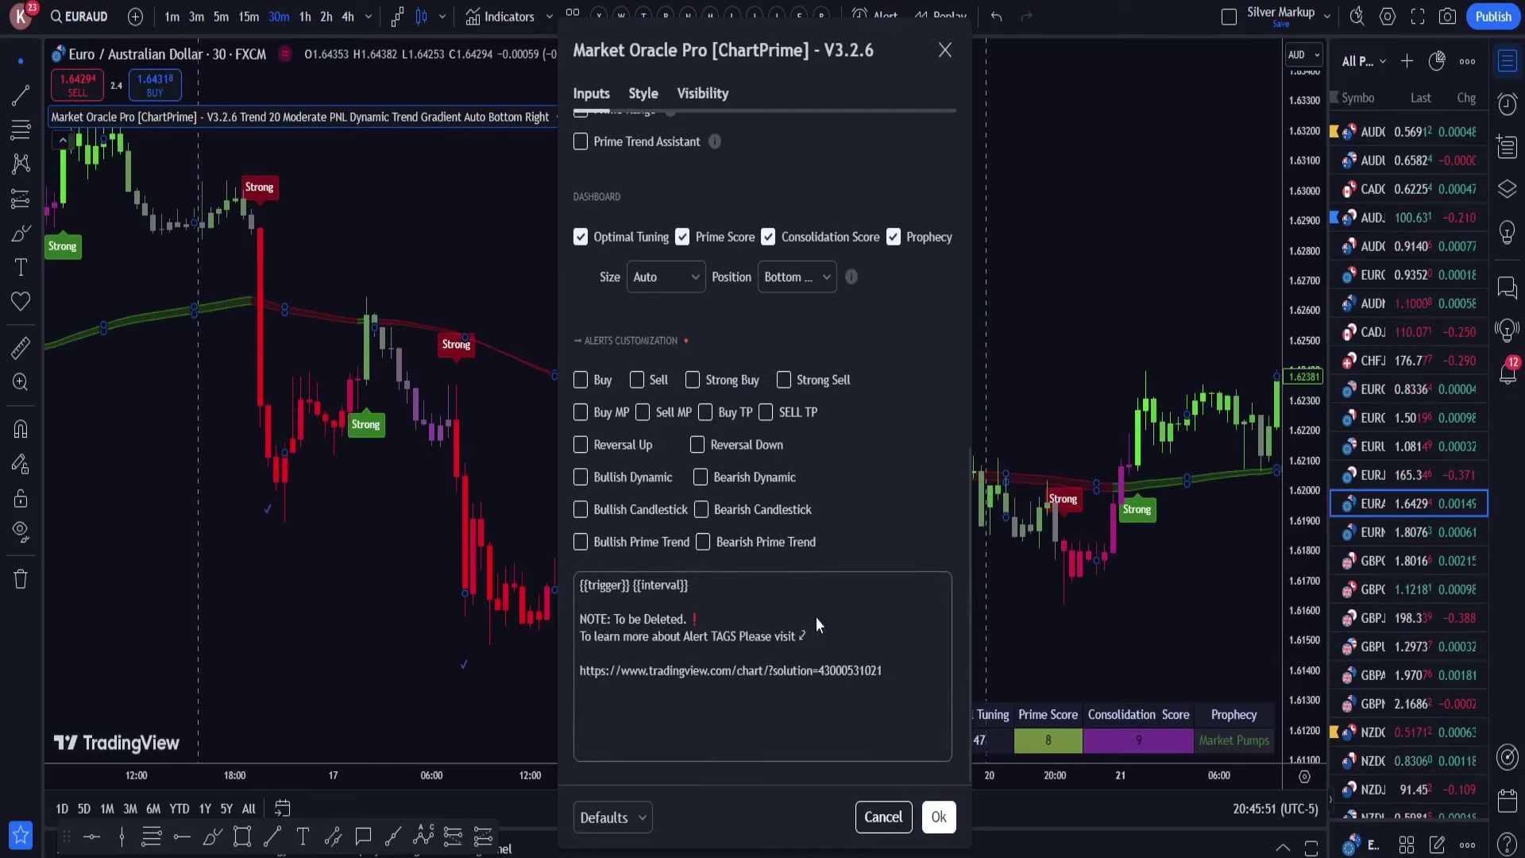
scroll(817, 616, "up", 4)
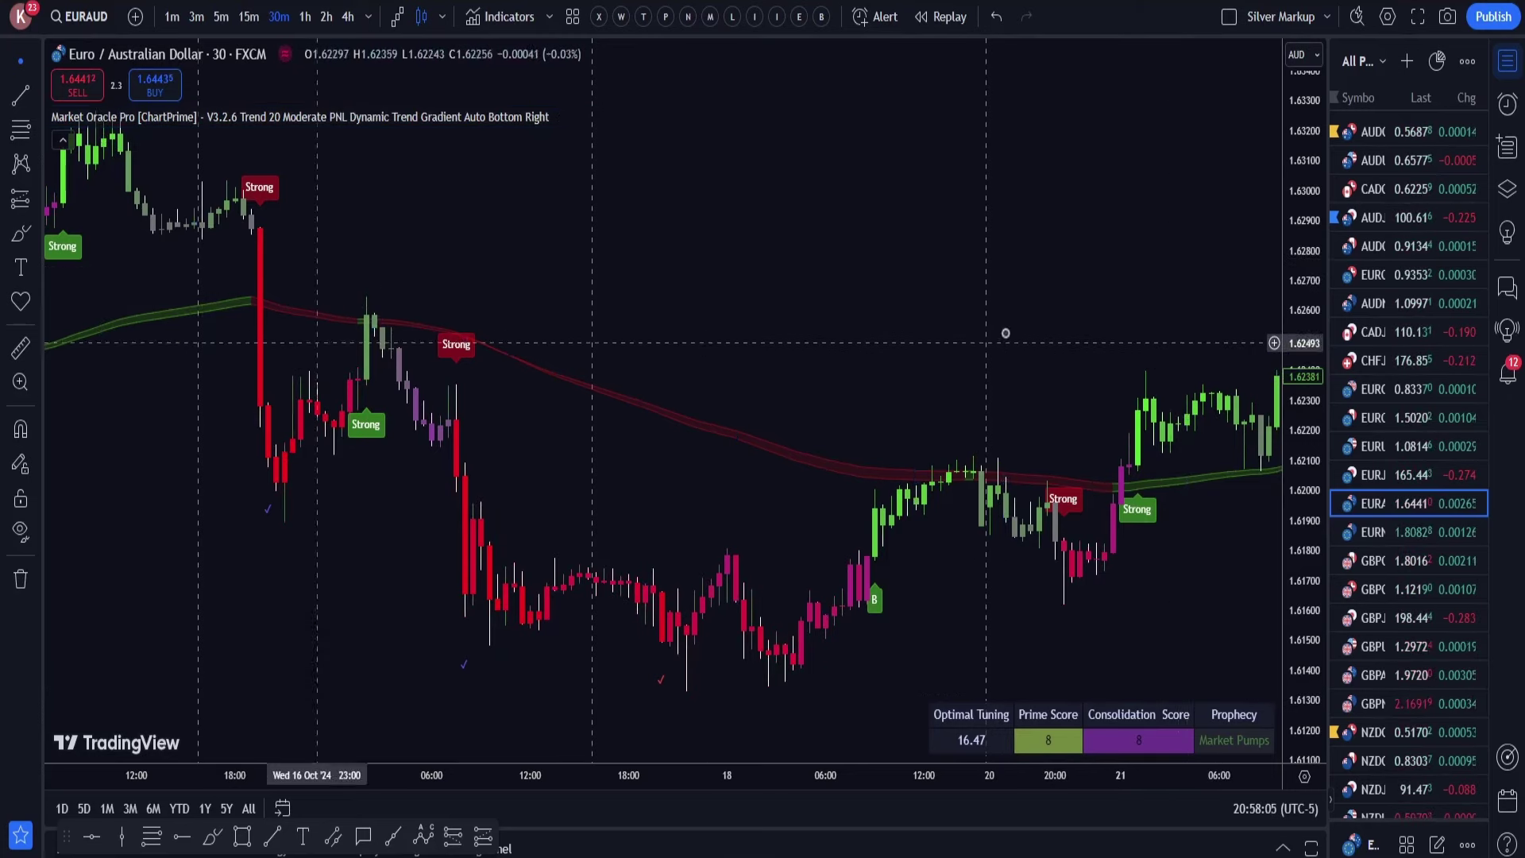
- Review the Market Oracle Pro signals and Dynamic Reactor band from 17 October onward on the EURAUD chart
left_click_drag(503, 373, 366, 375)
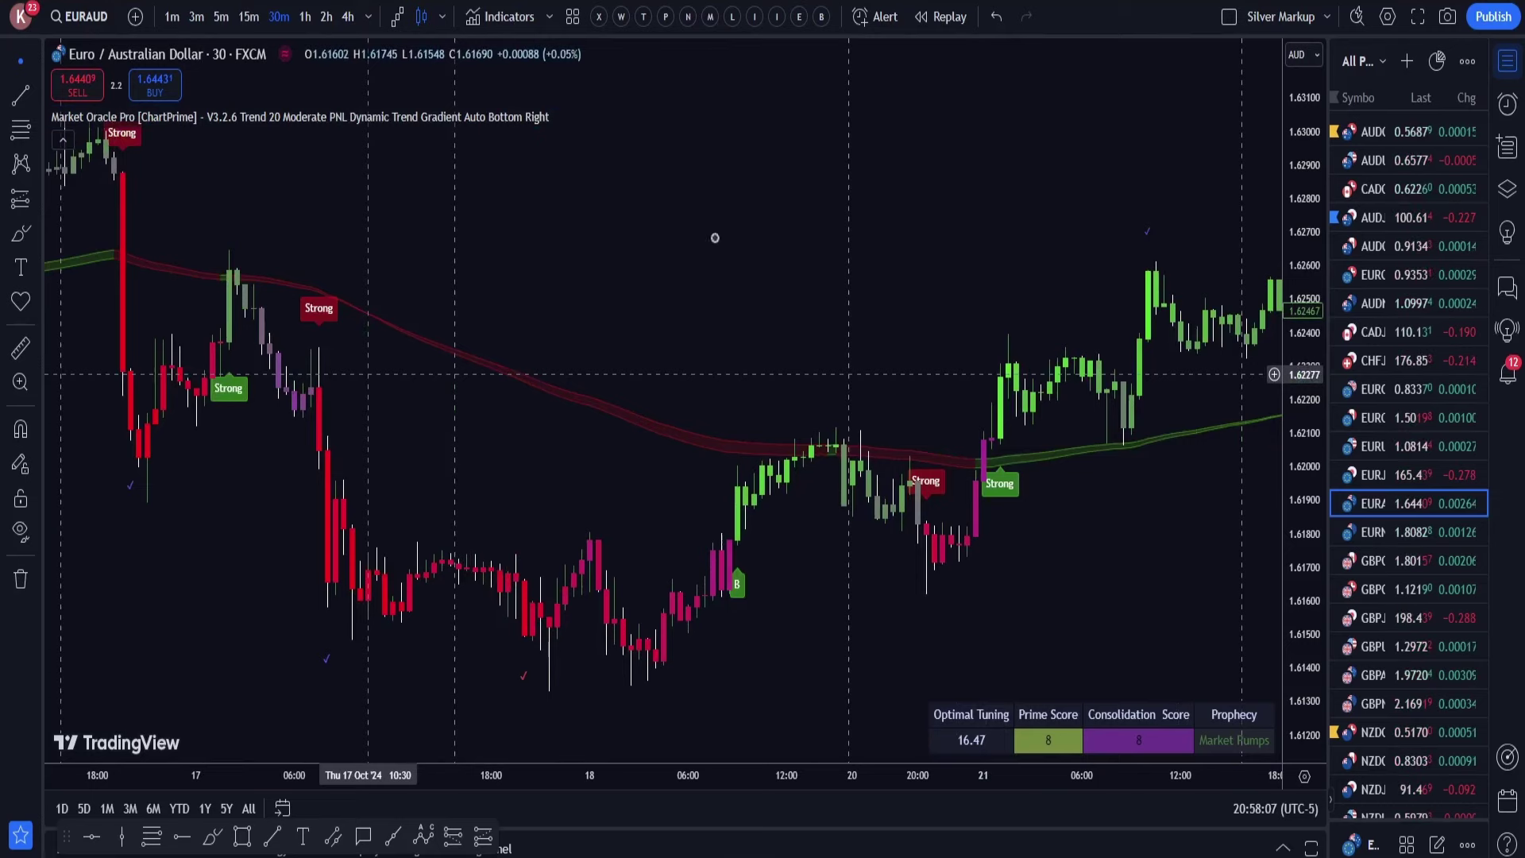
left_click_drag(672, 294, 211, 294)
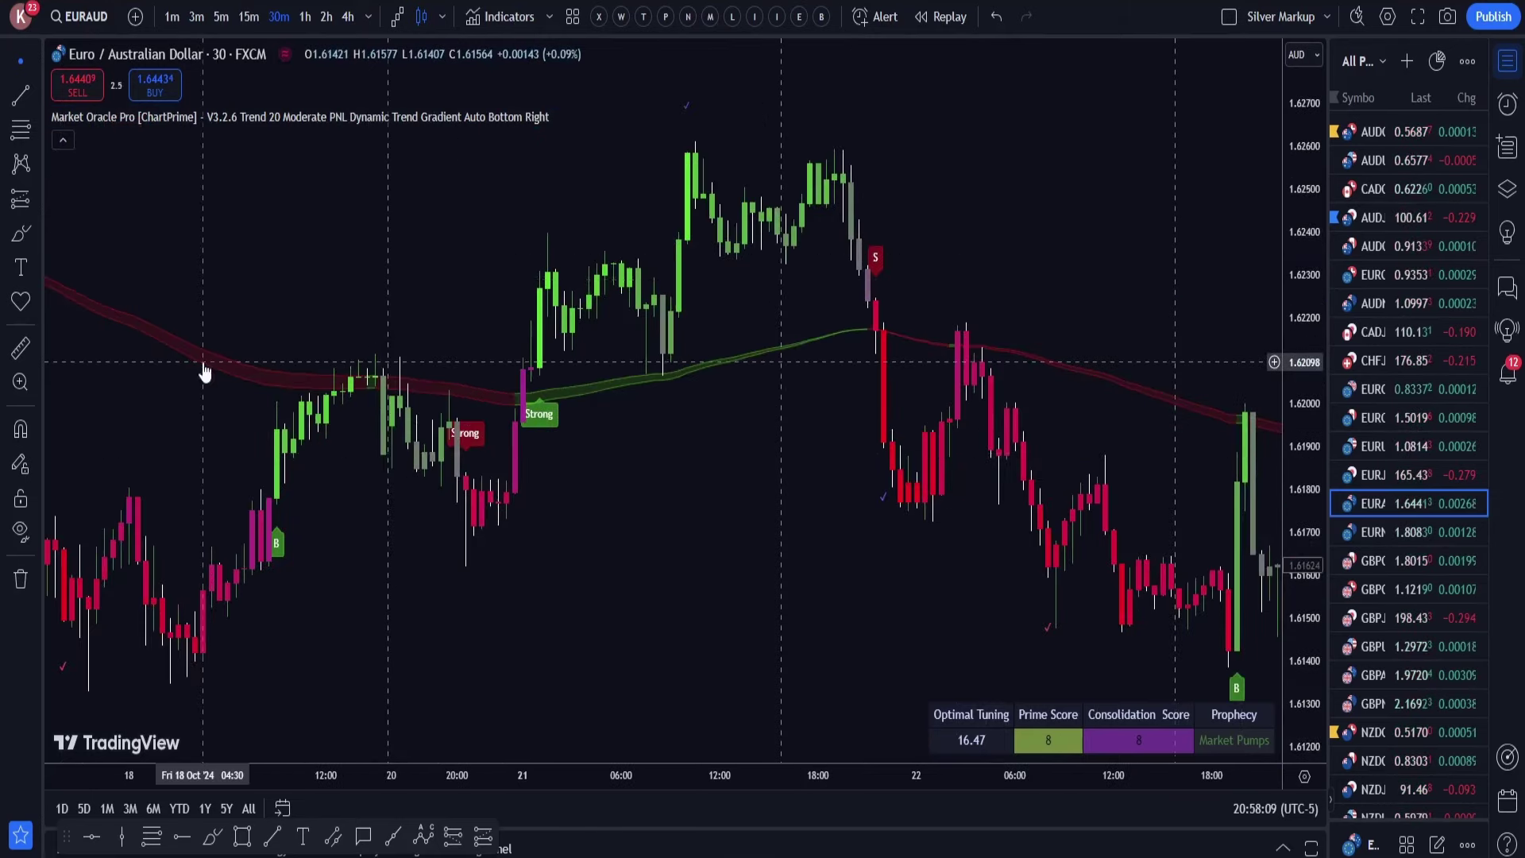
left_click_drag(604, 286, 317, 288)
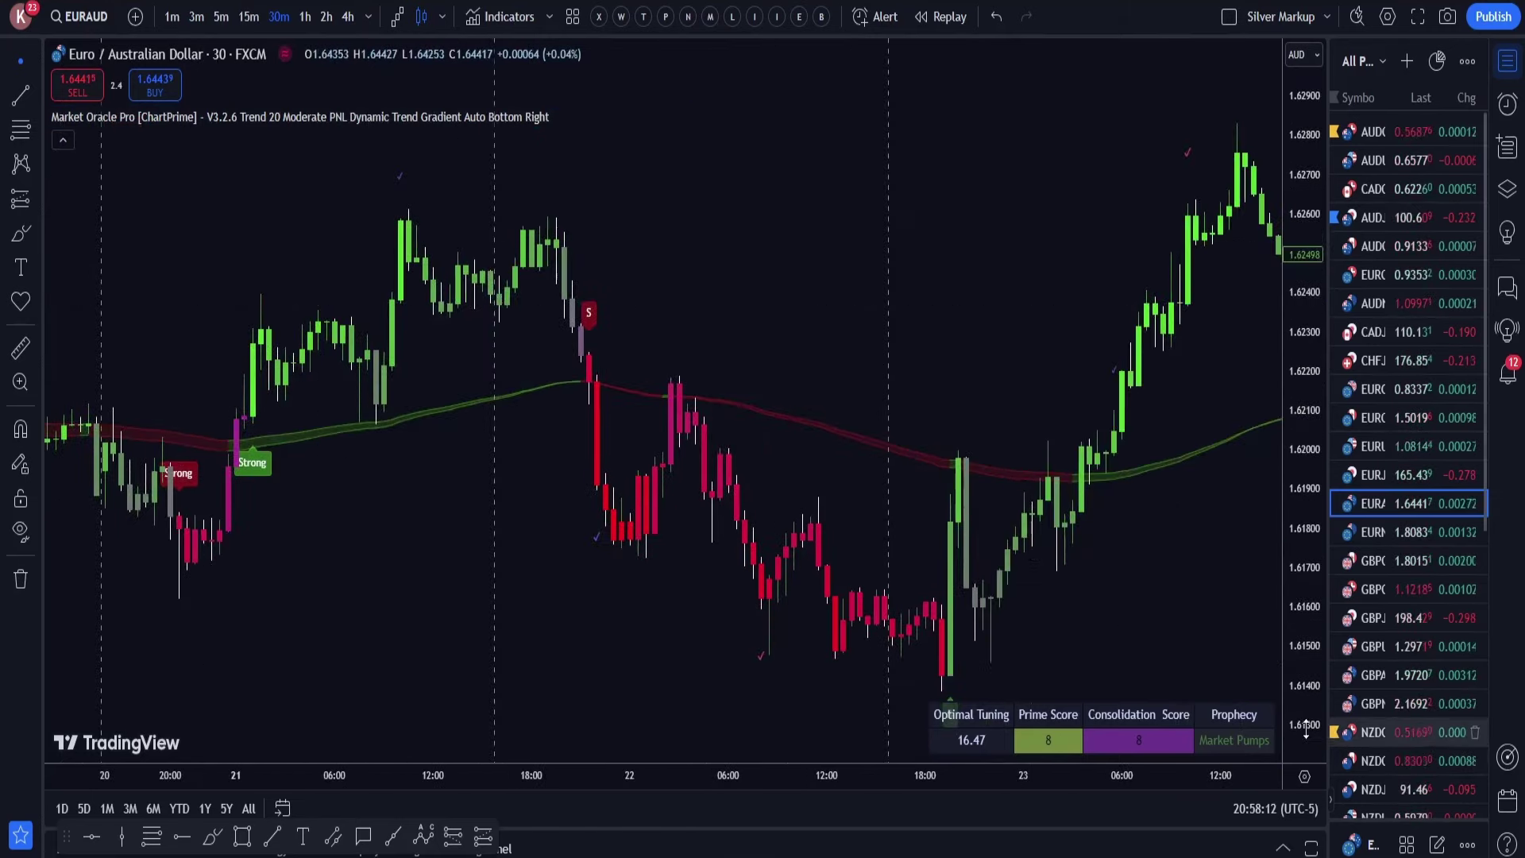
left_click_drag(874, 476, 189, 477)
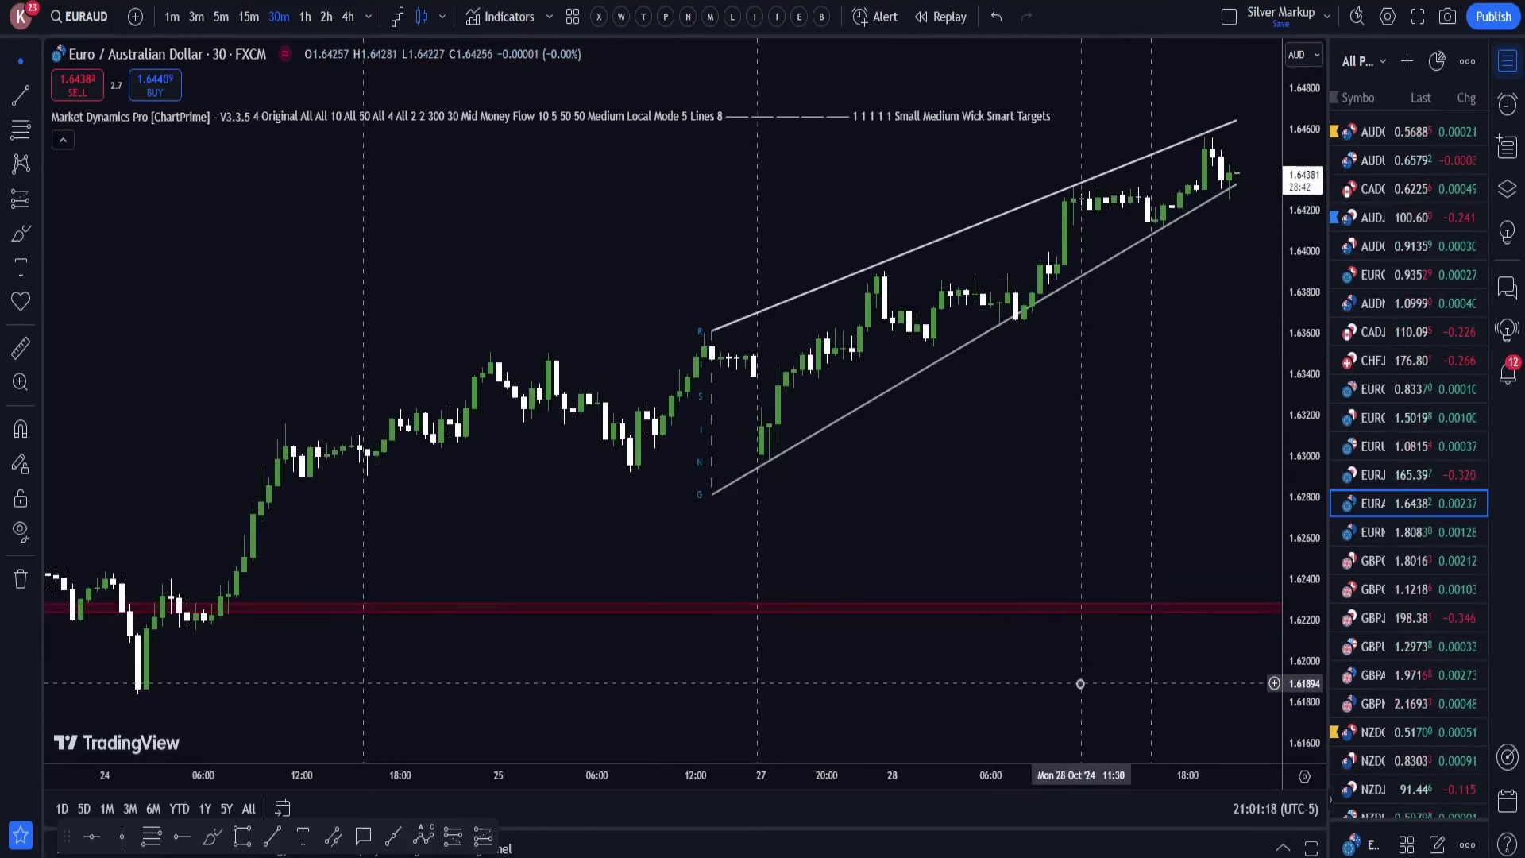
- Enable order blocks in the Market Dynamics Pro settings and set them to show the last 8
mouse_move(363, 128)
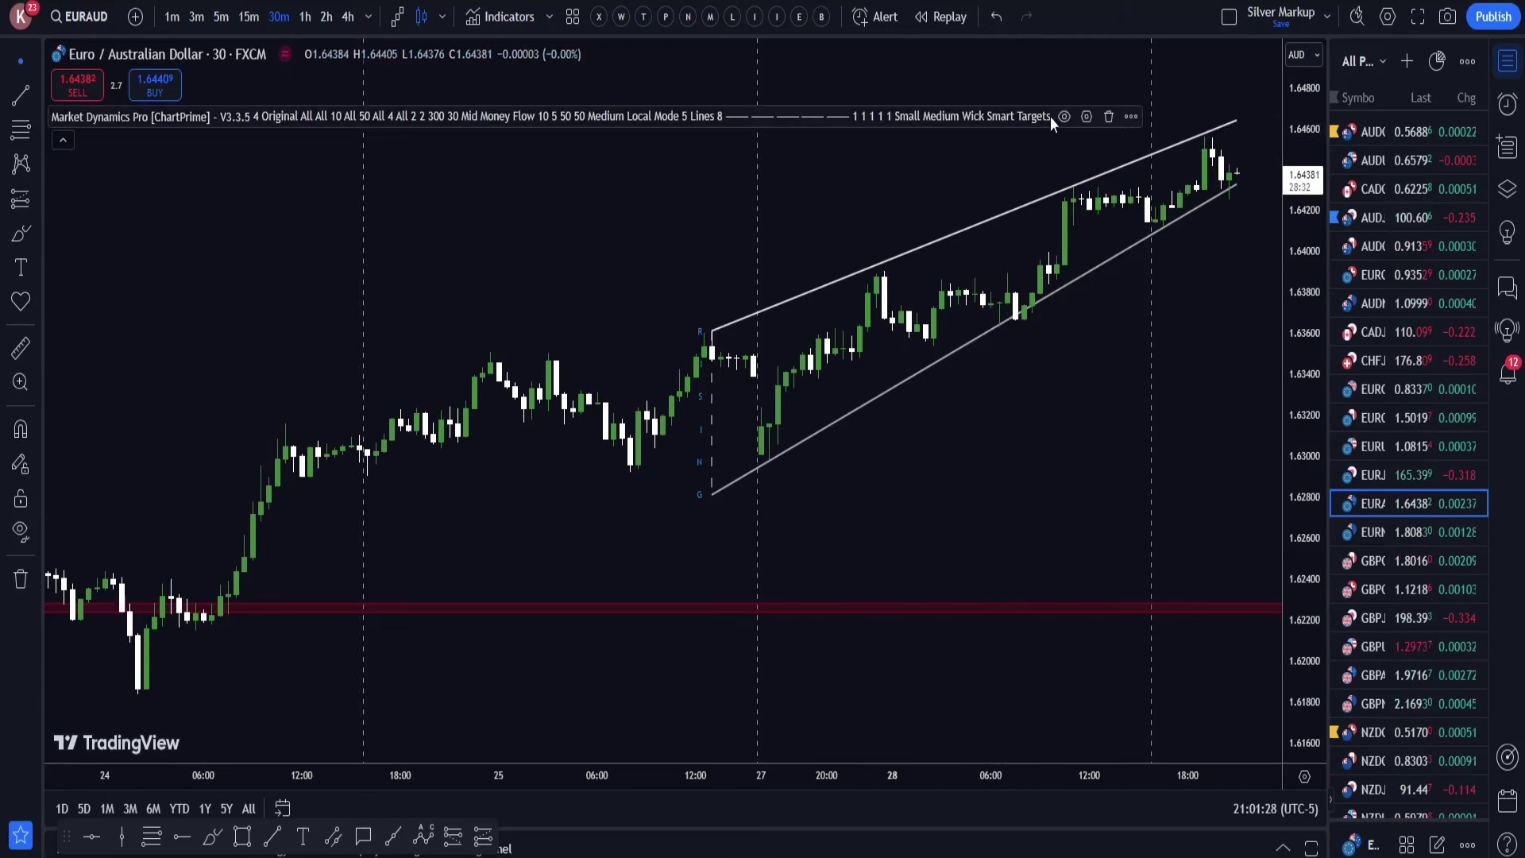
left_click(1086, 118)
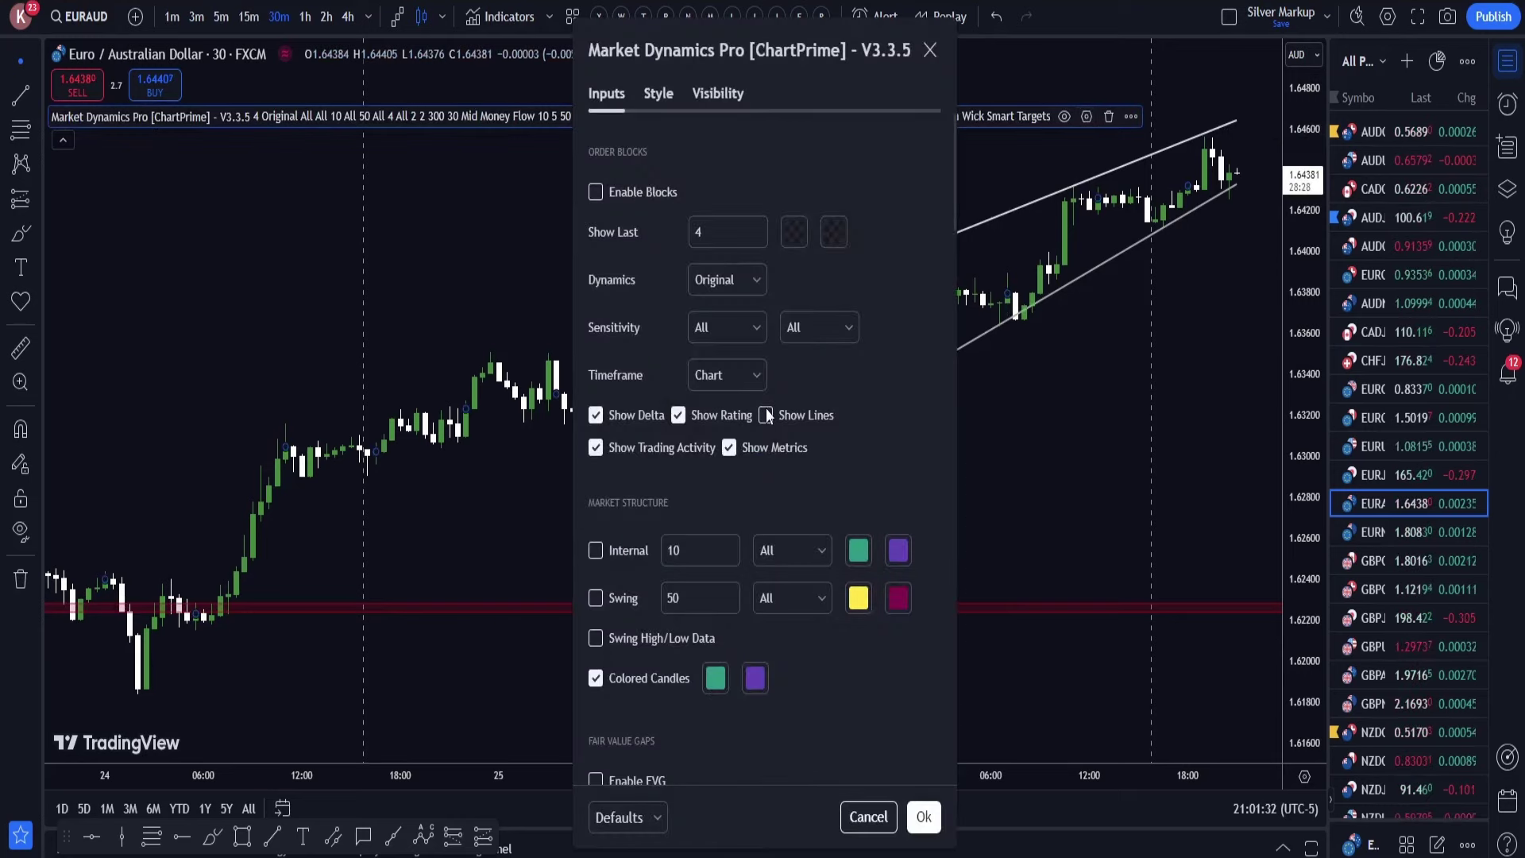
left_click(595, 192)
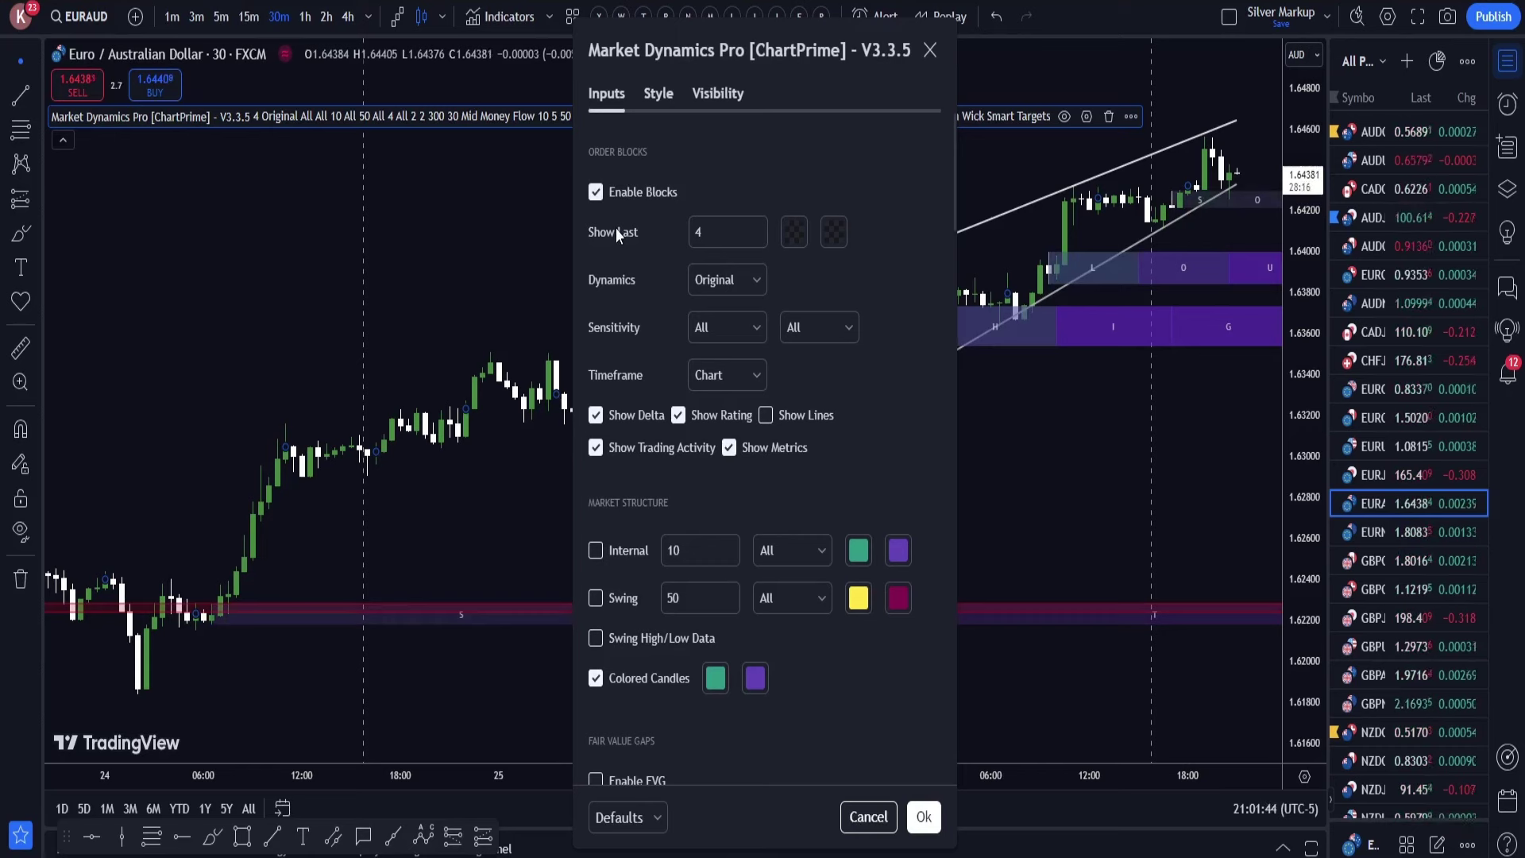
left_click(755, 228)
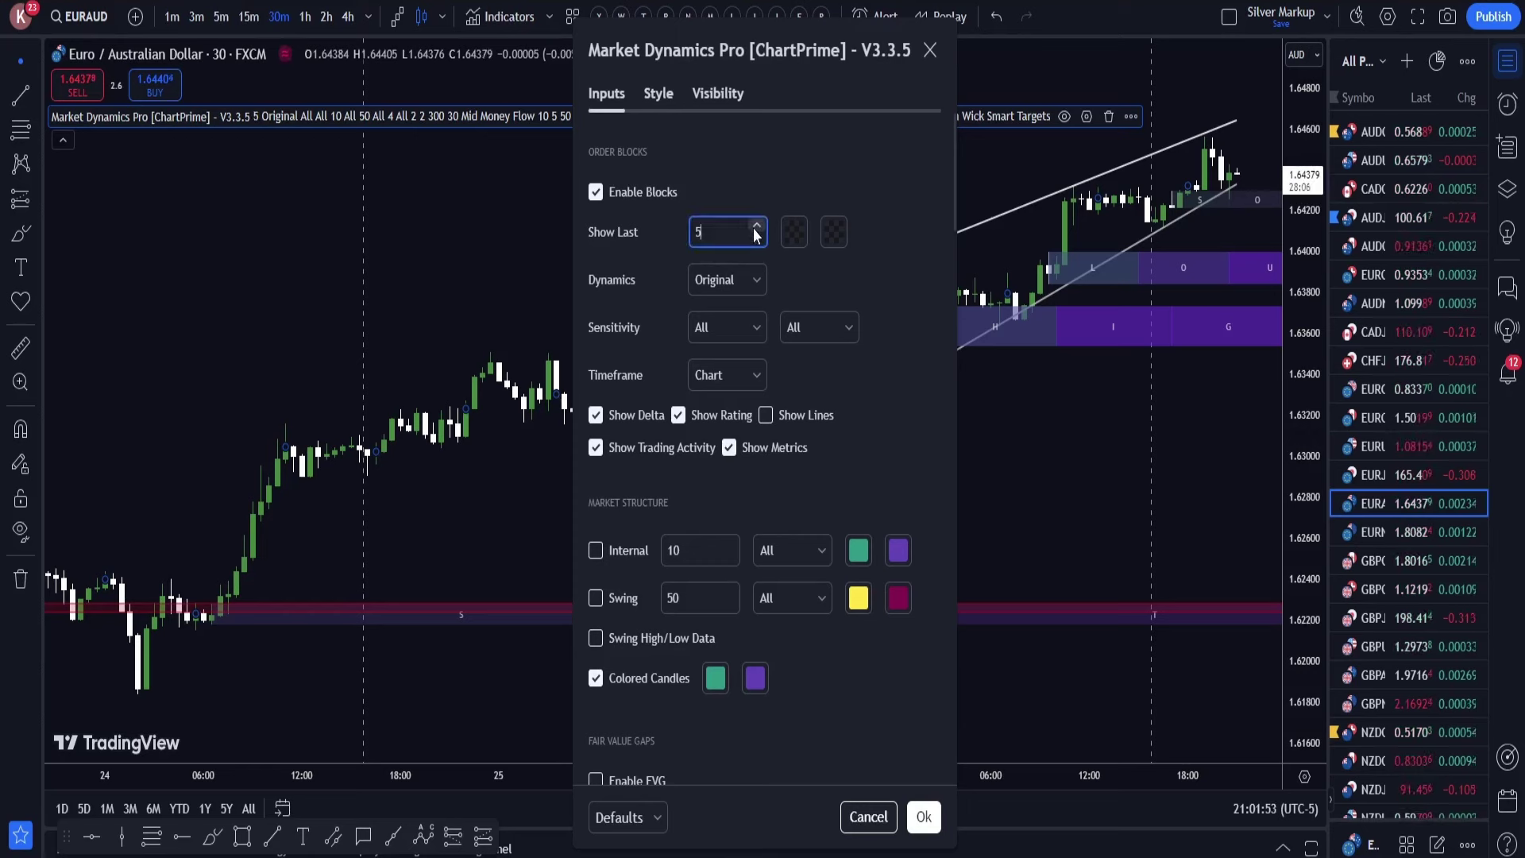
left_click(755, 228)
left_click(755, 227)
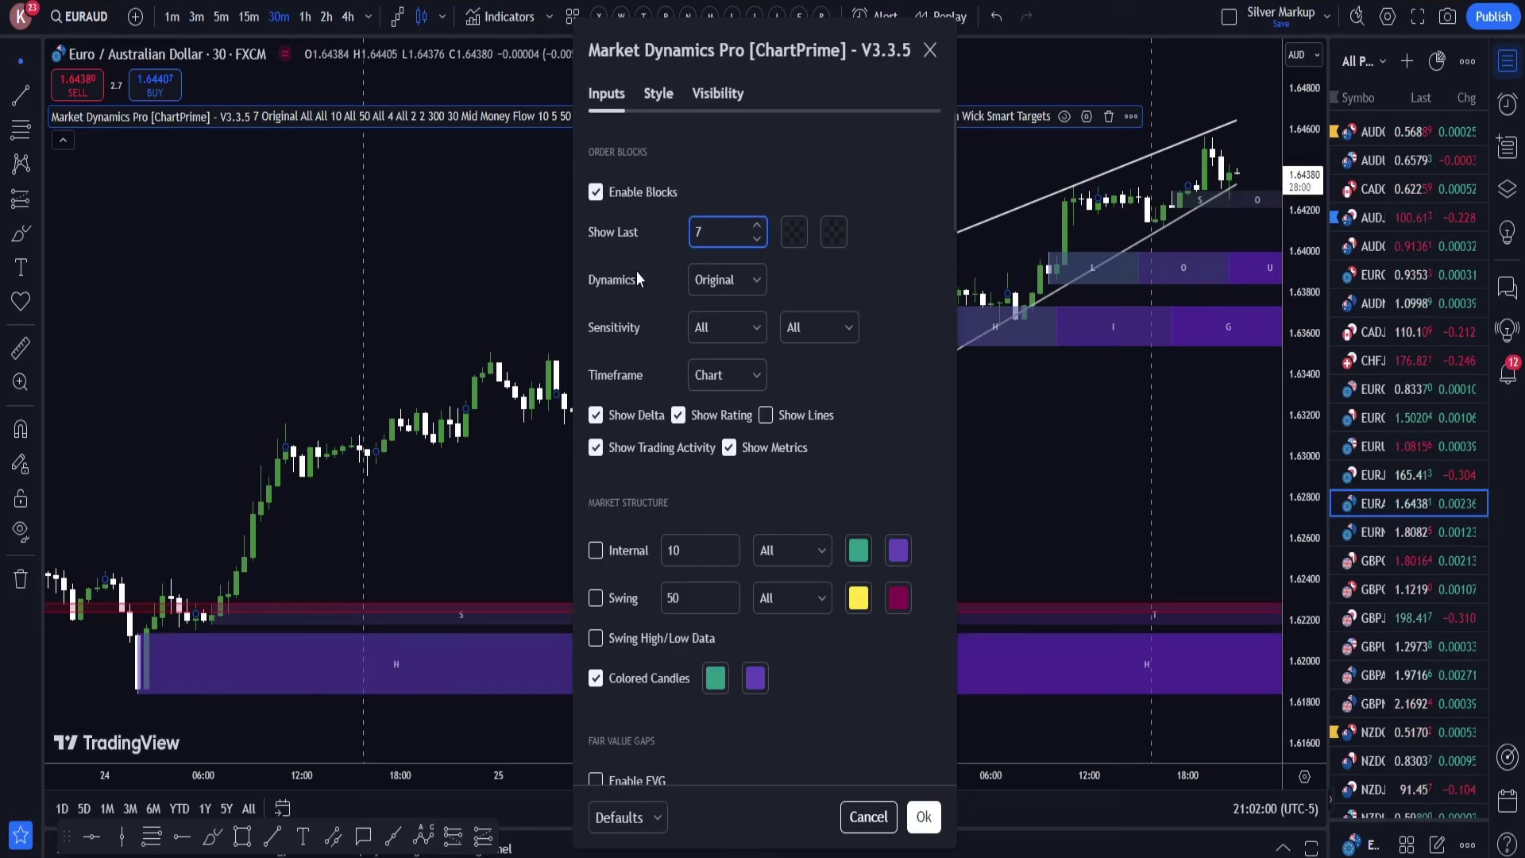
left_click(755, 227)
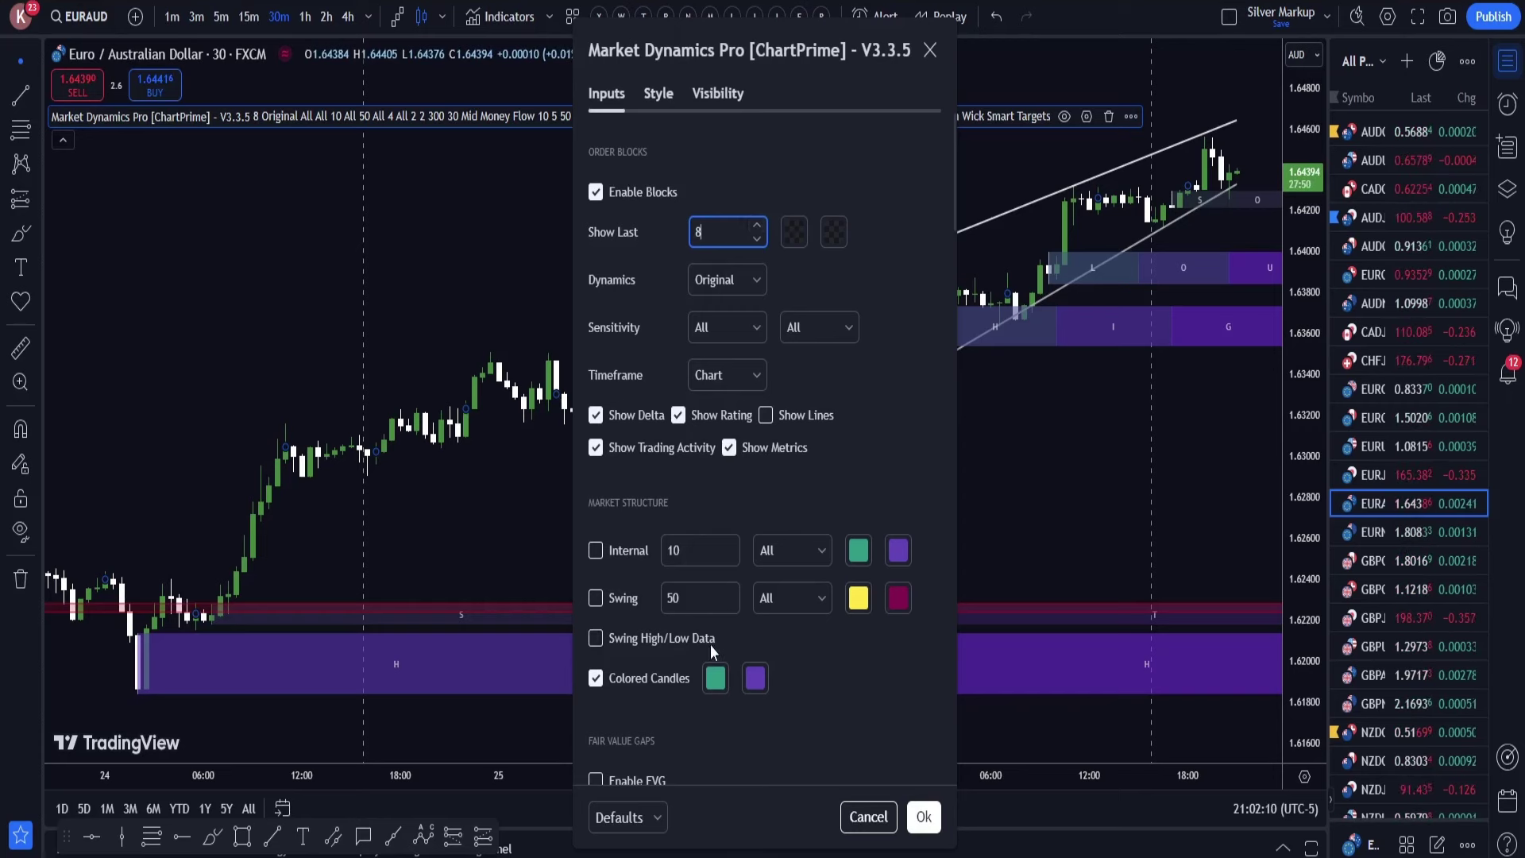
- Enable Internal market structure in Market Dynamics Pro and examine the BOS and CHoCH labels on the chart back to 20 October
scroll(711, 644, "down", 2)
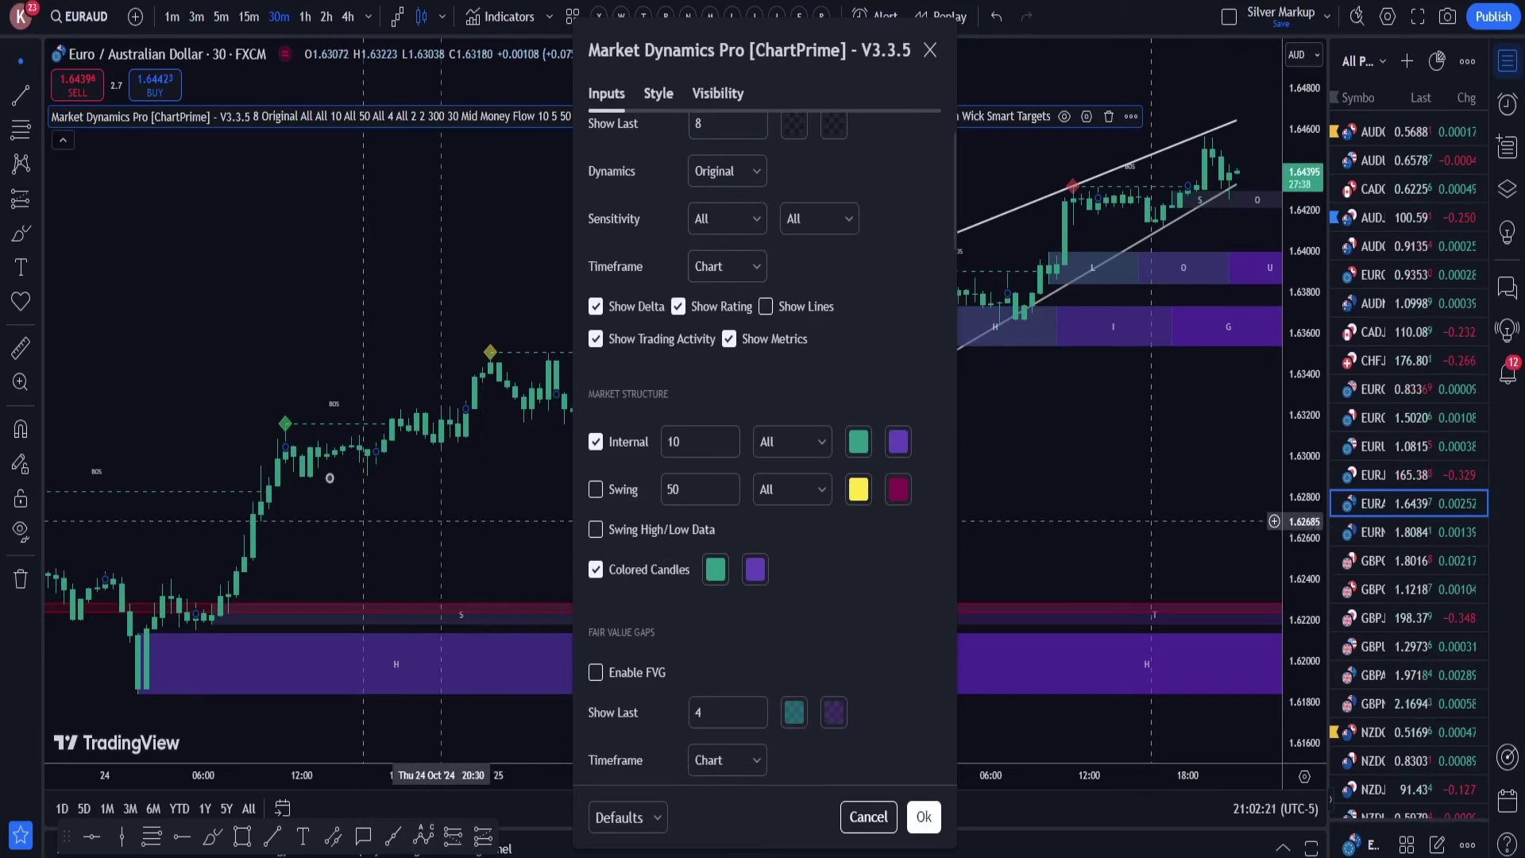
key("Escape")
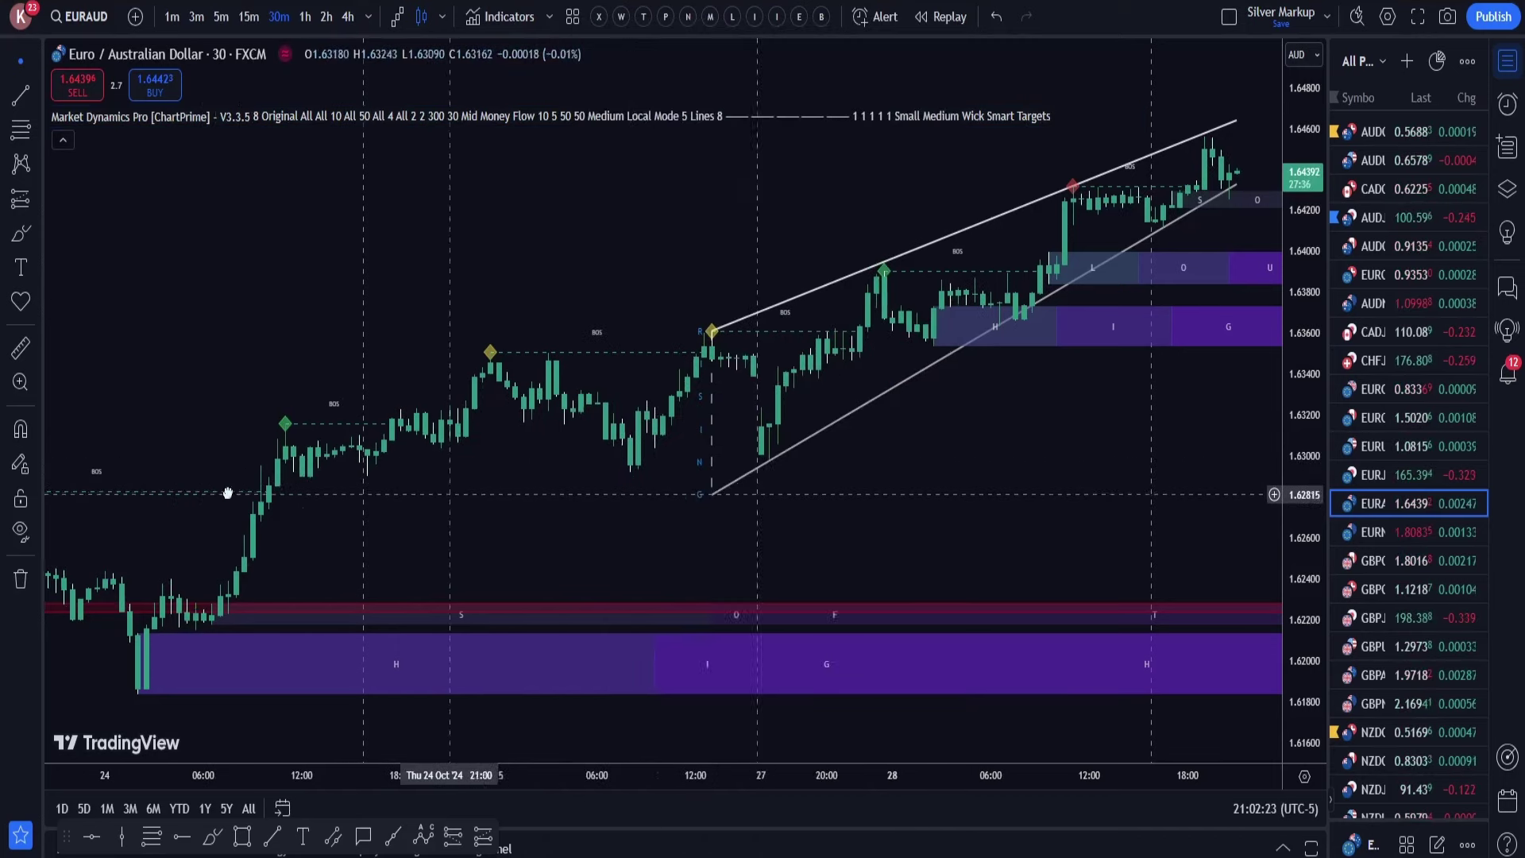
left_click_drag(231, 490, 195, 490)
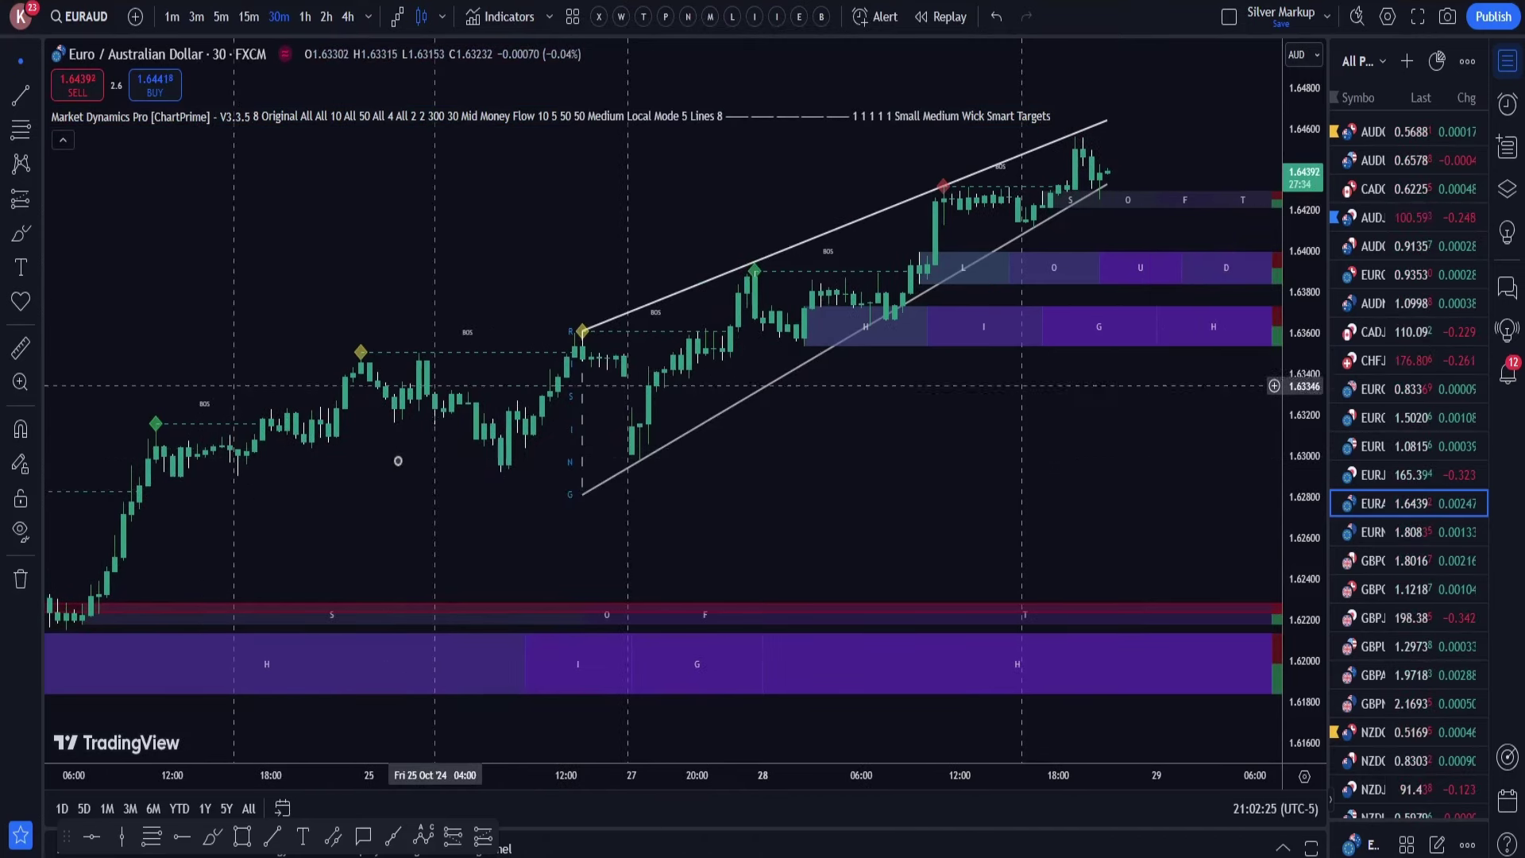
left_click_drag(551, 495, 905, 493)
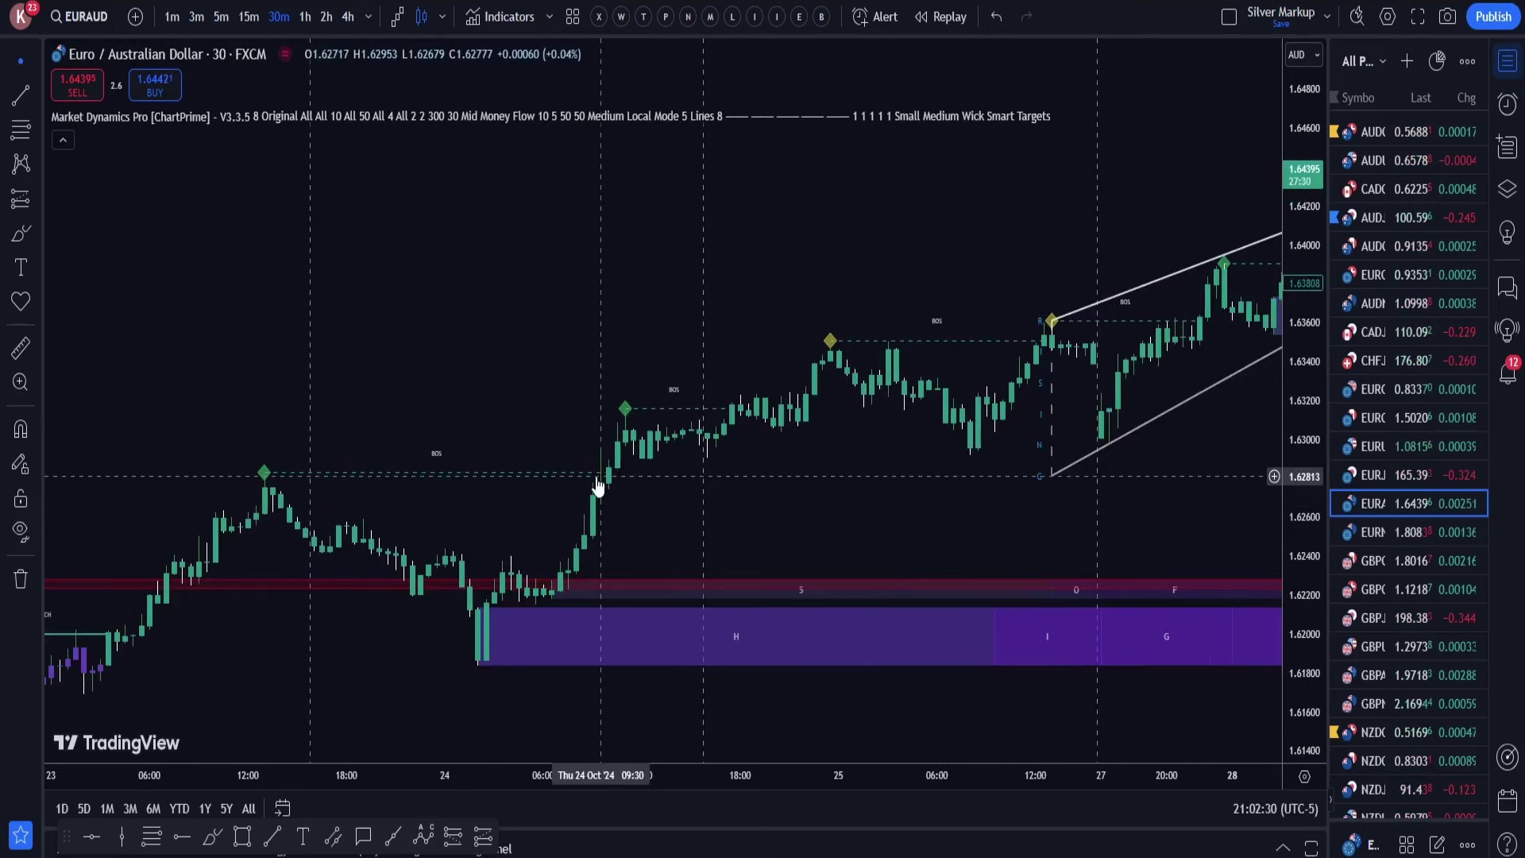
left_click_drag(432, 415, 617, 416)
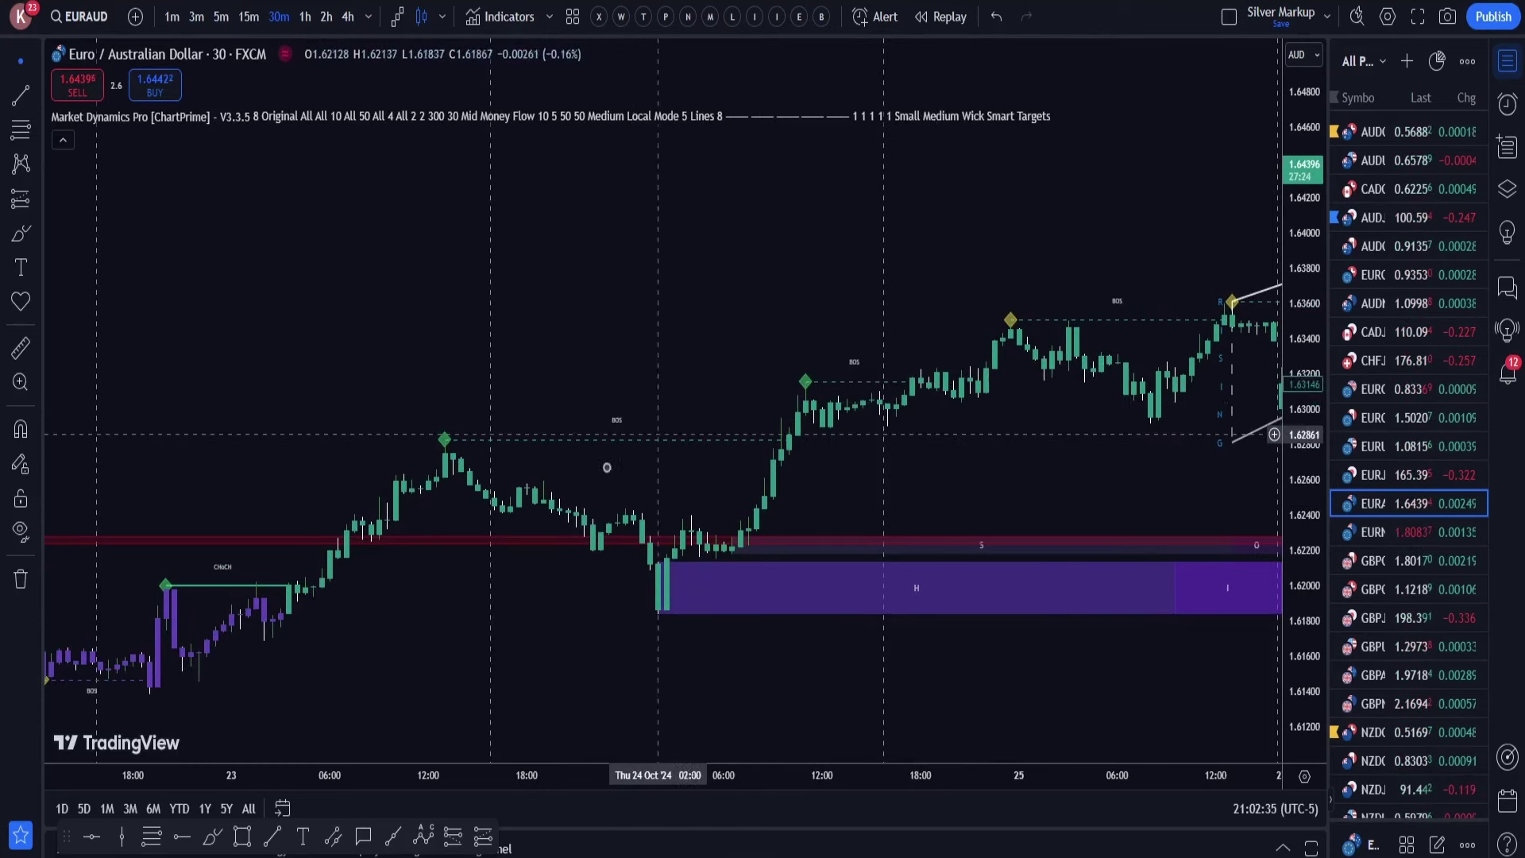
left_click_drag(782, 318, 158, 390)
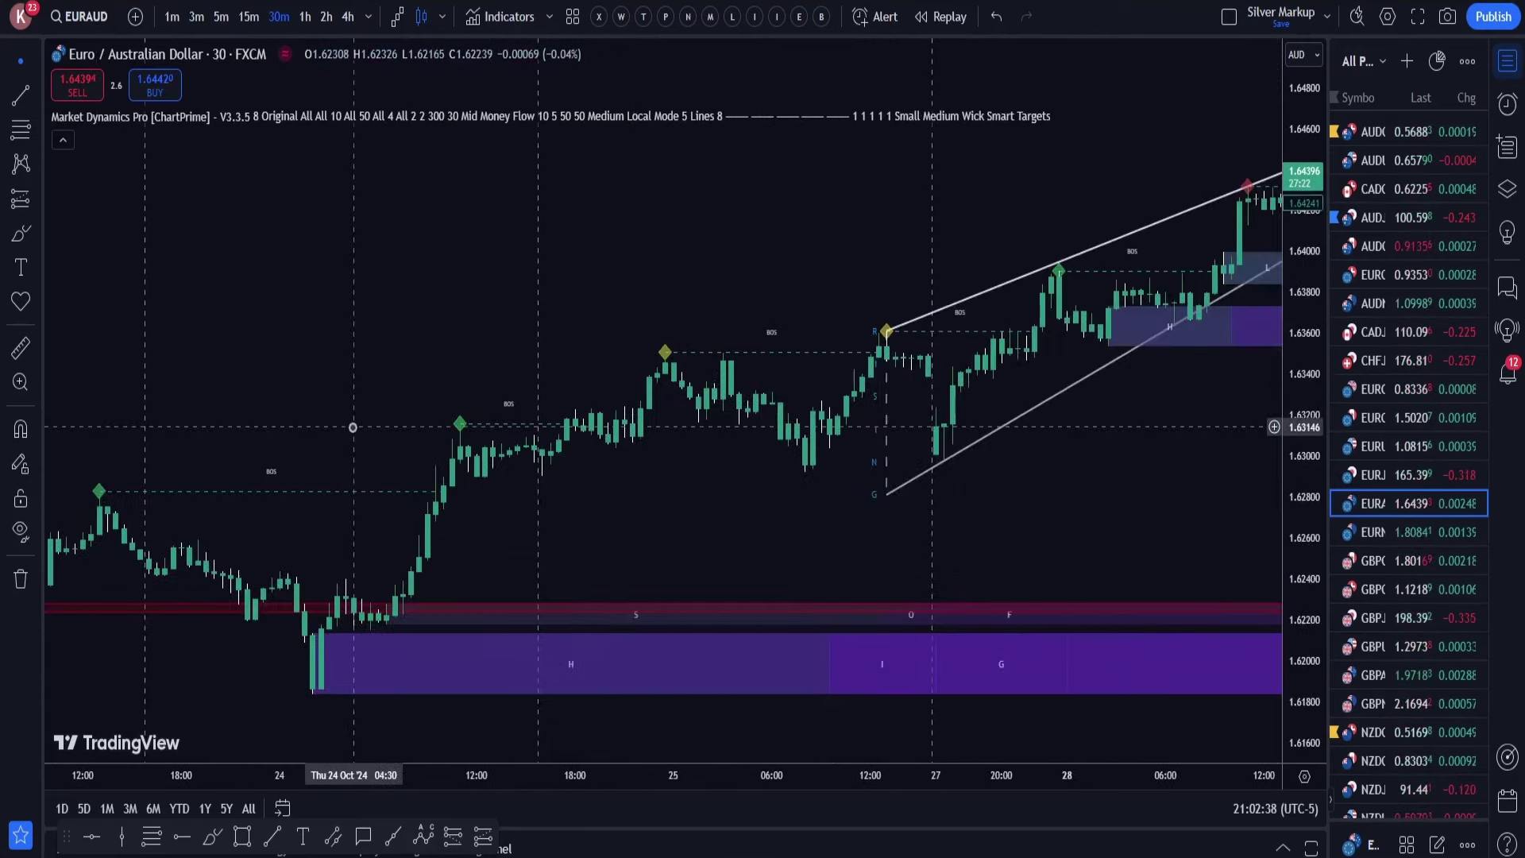
left_click_drag(639, 340, 885, 384)
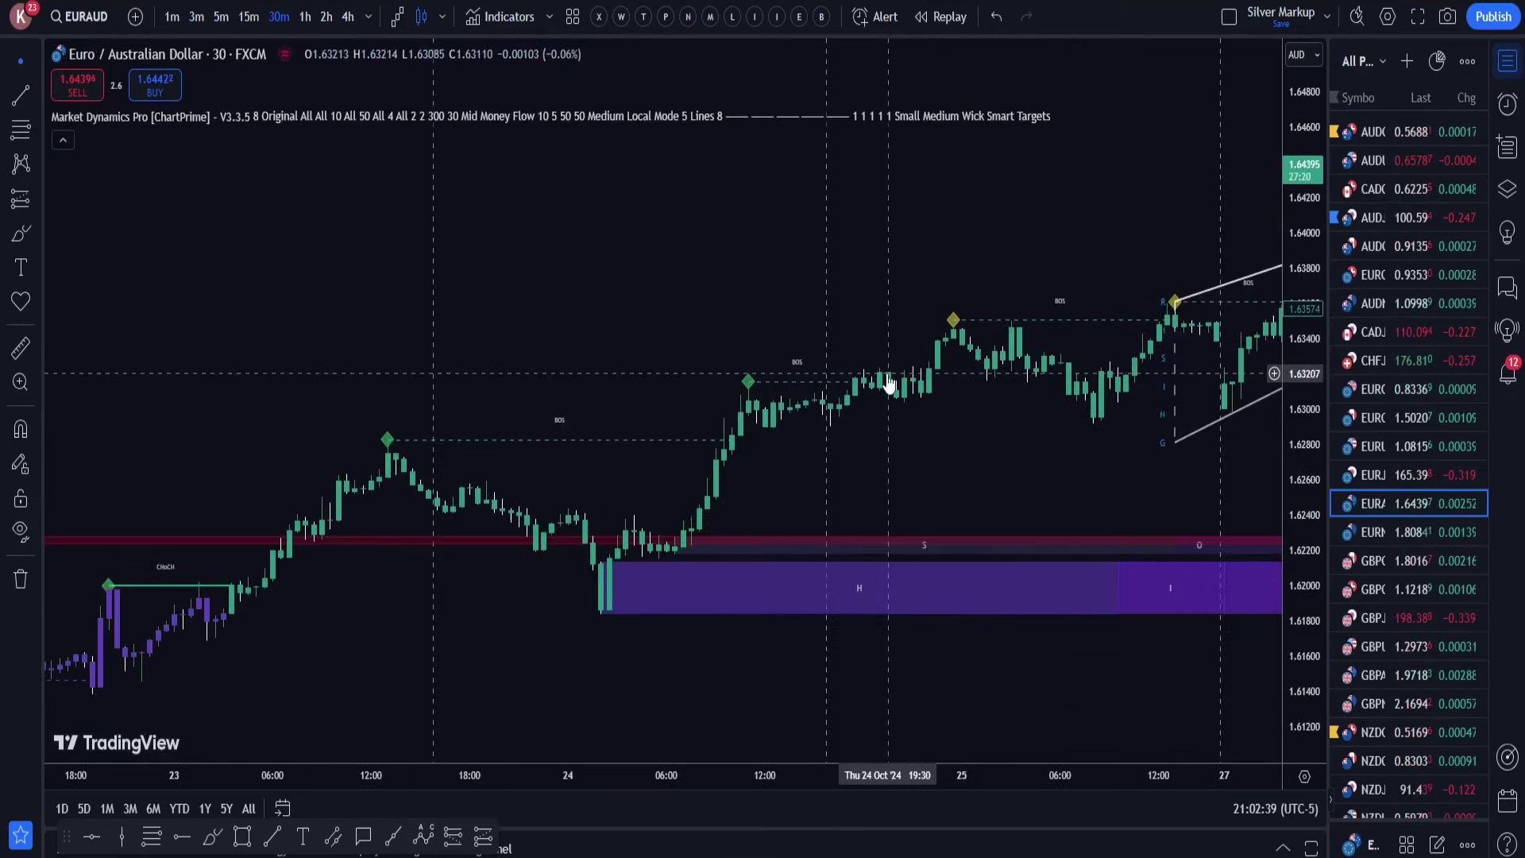
left_click_drag(732, 413, 959, 416)
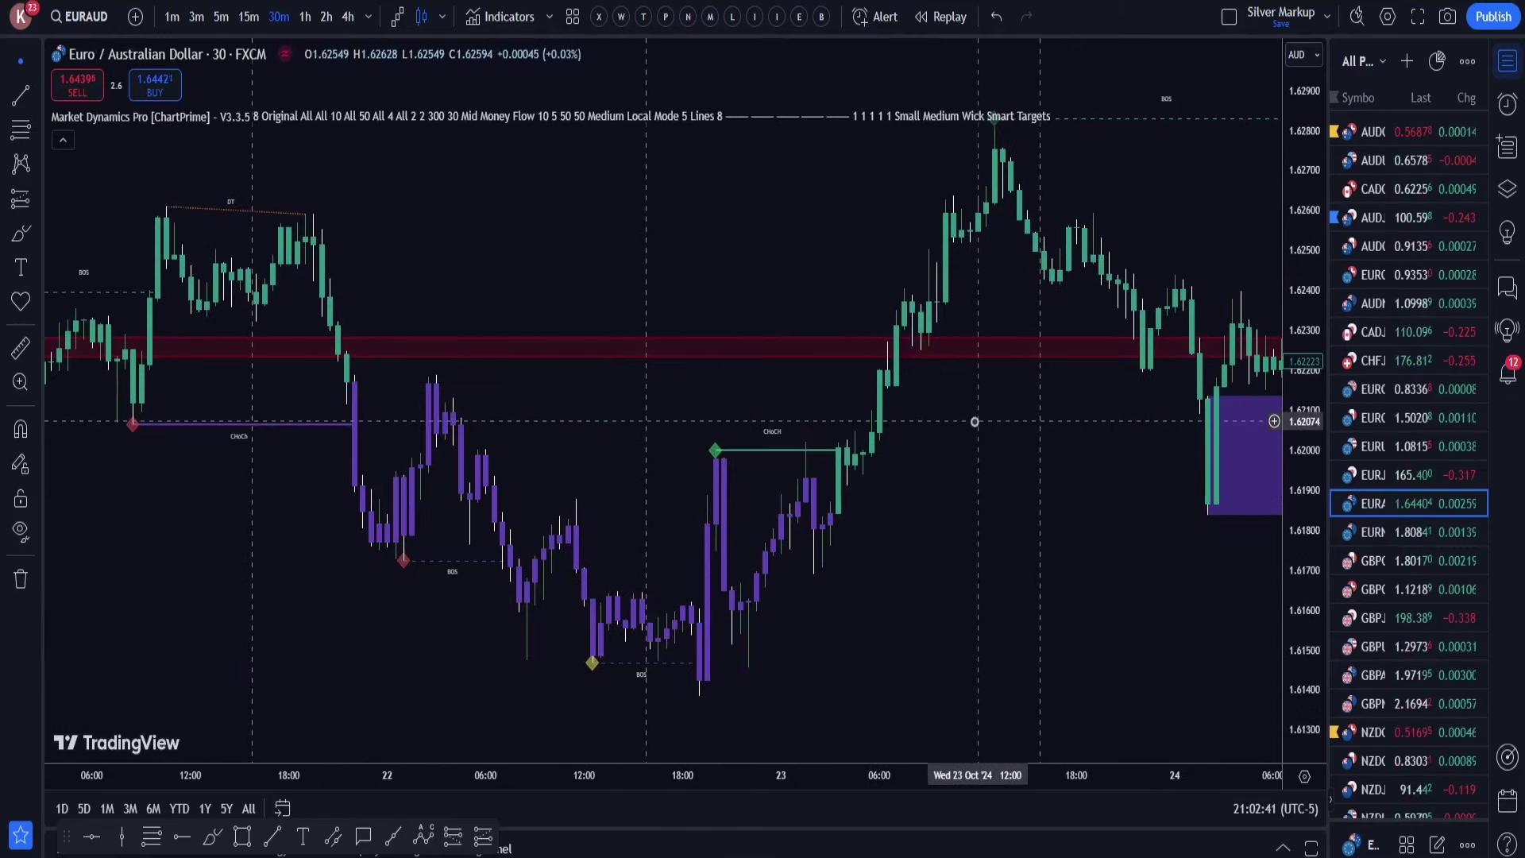
left_click_drag(208, 490, 699, 453)
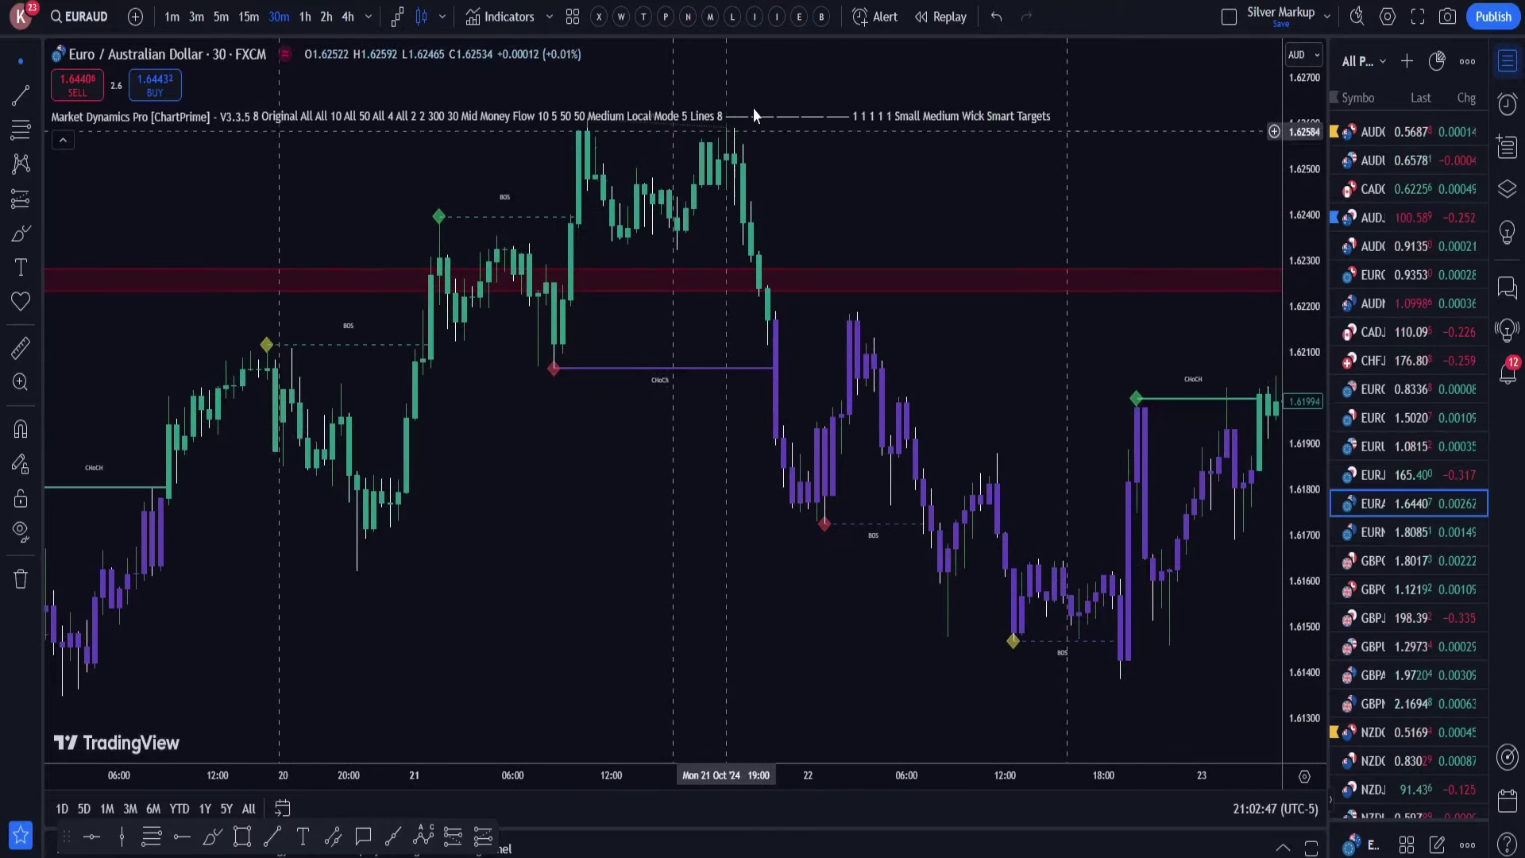
- Turn off Colored Candles and switch the Market Dynamics Pro market structure from Internal to Swing
mouse_move(1064, 116)
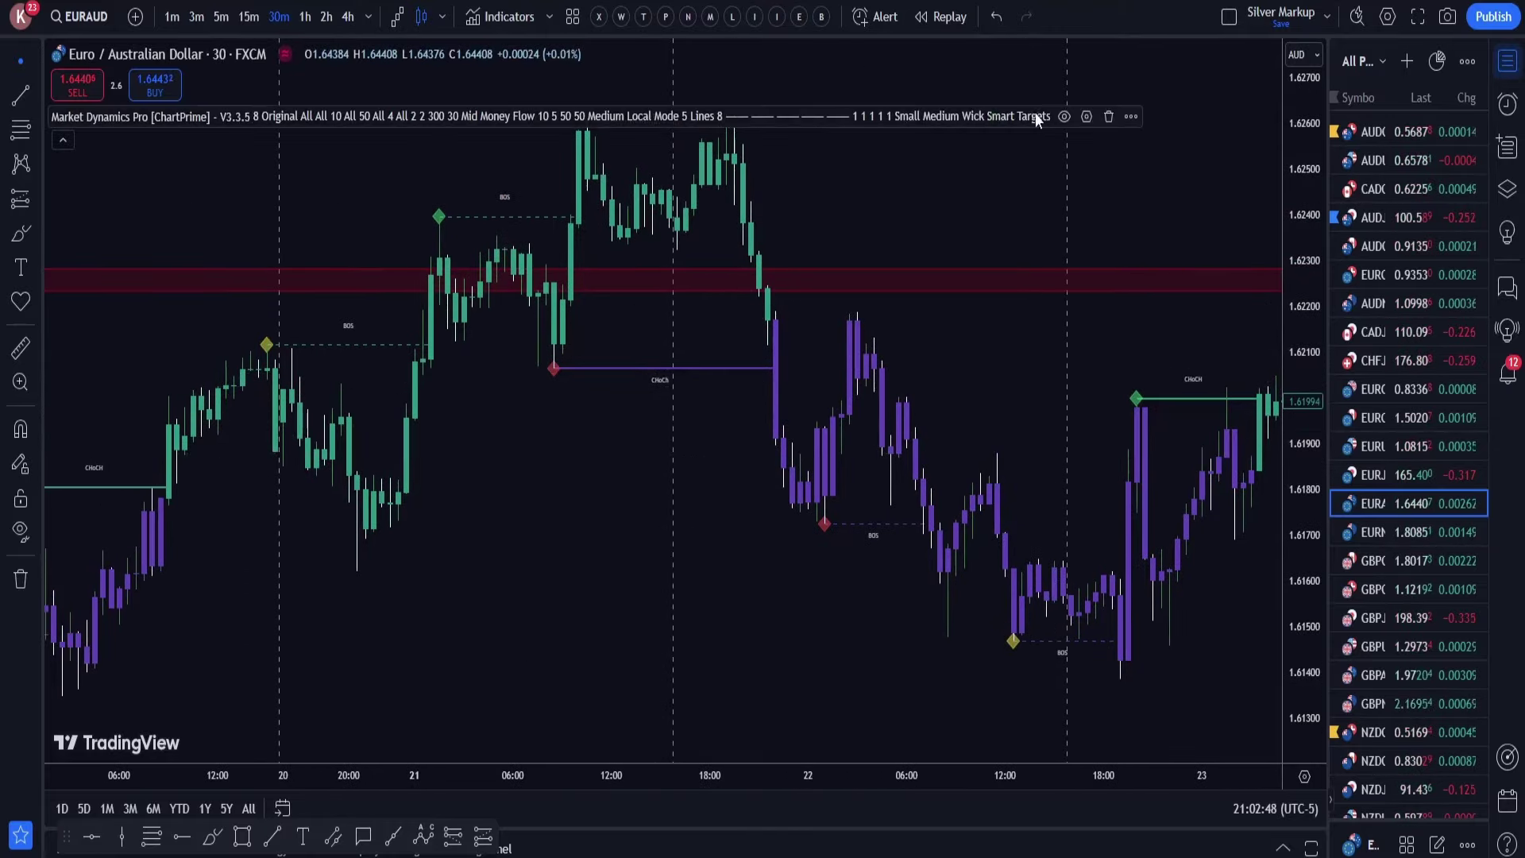
left_click(1077, 121)
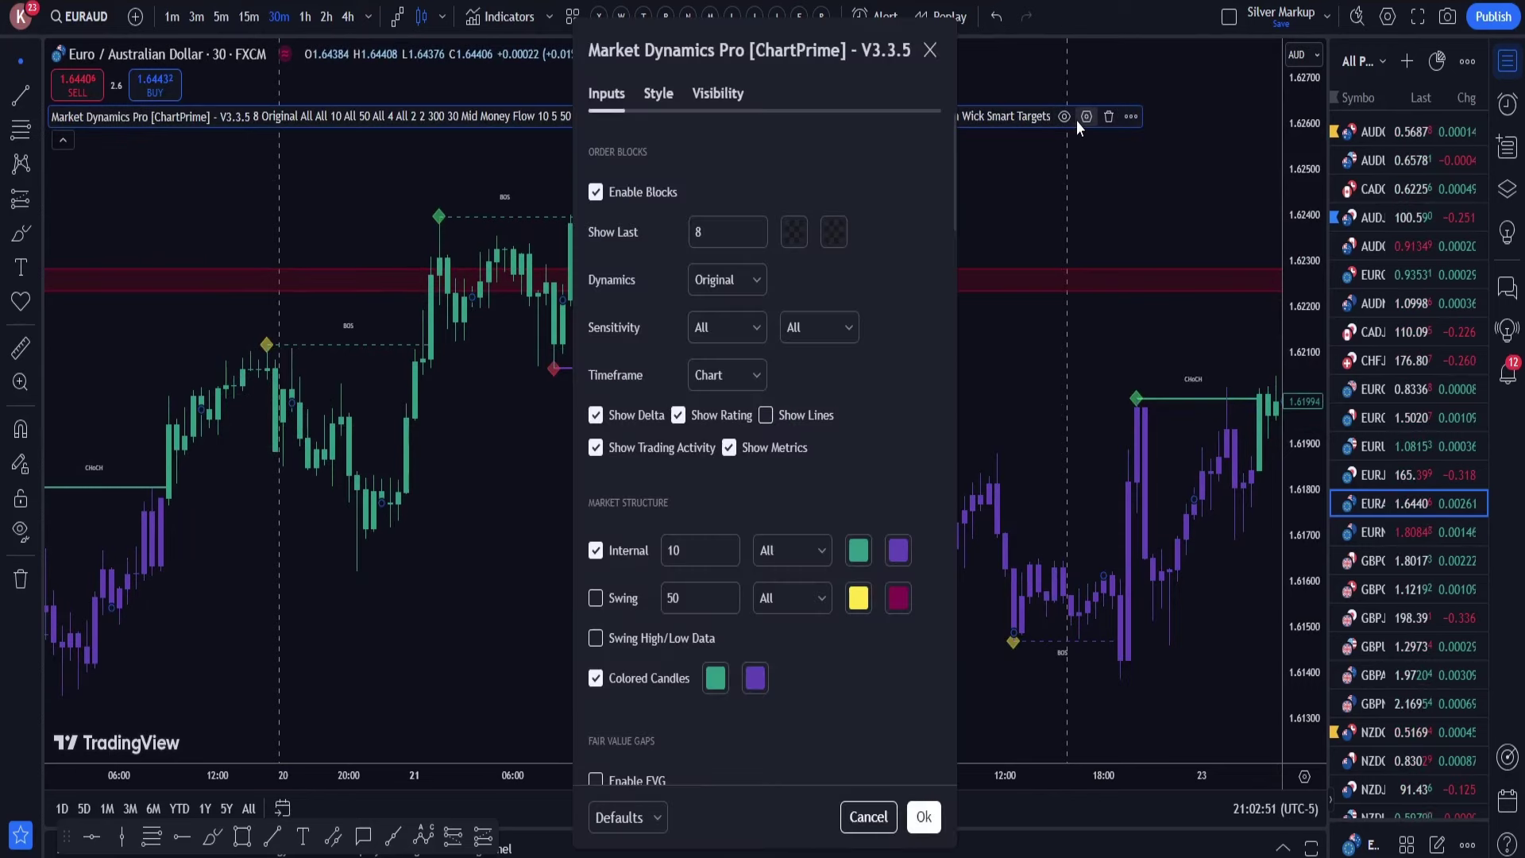
left_click(596, 677)
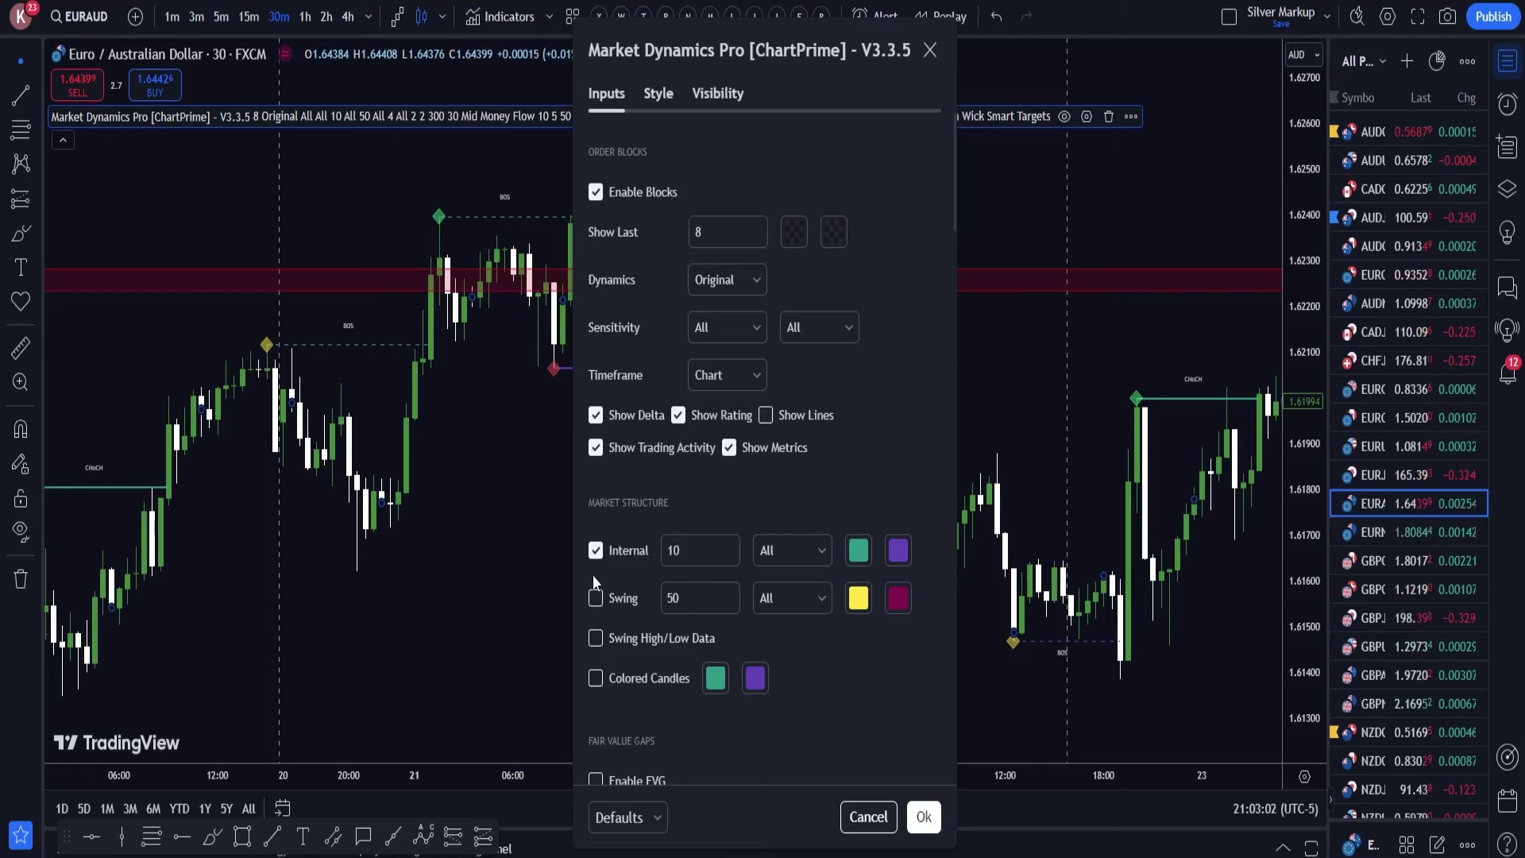
left_click(596, 598)
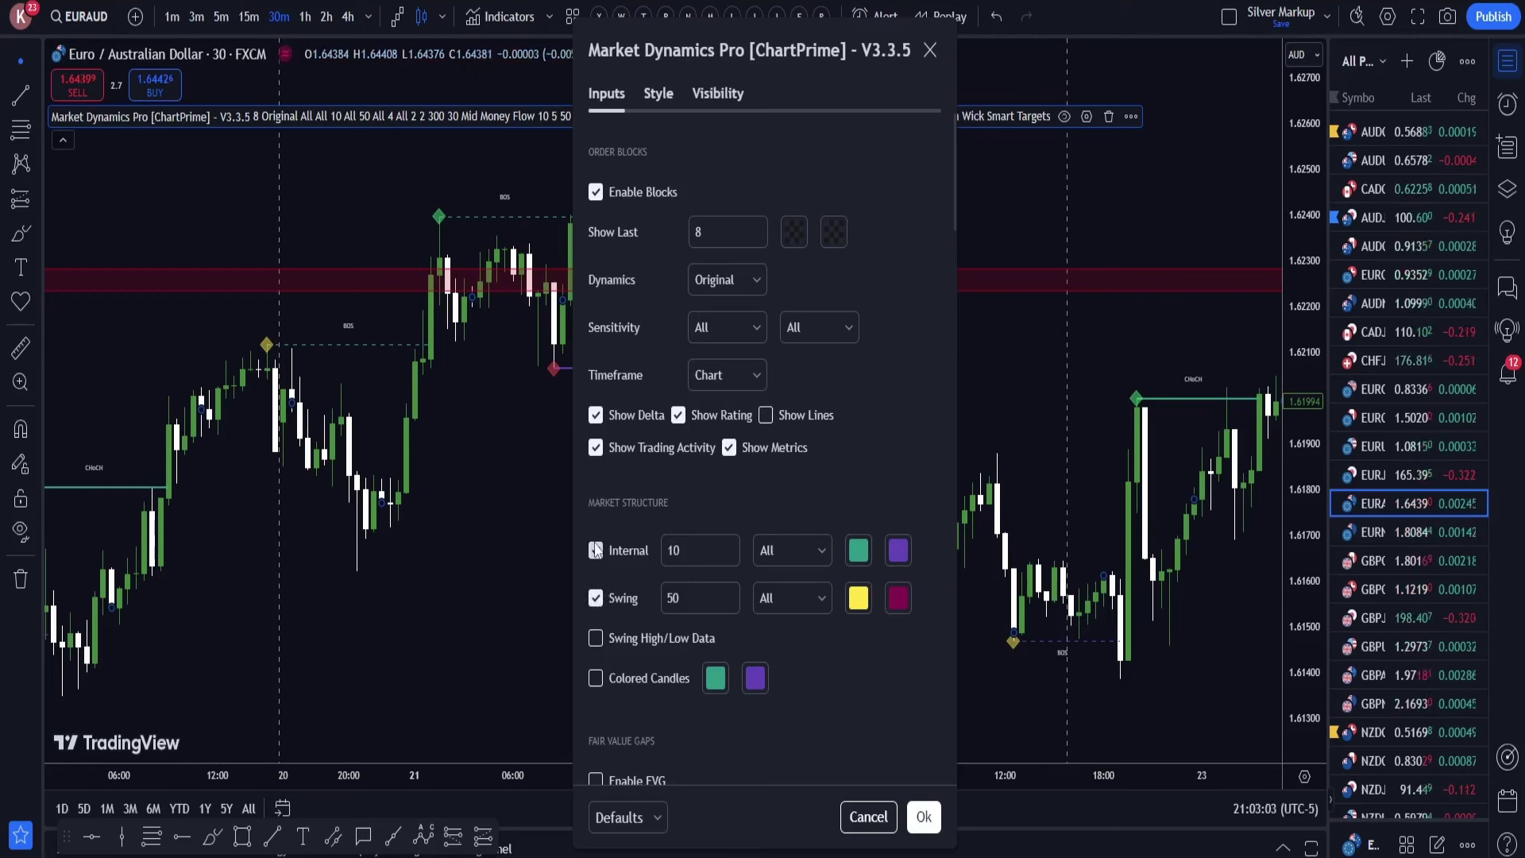
left_click(596, 550)
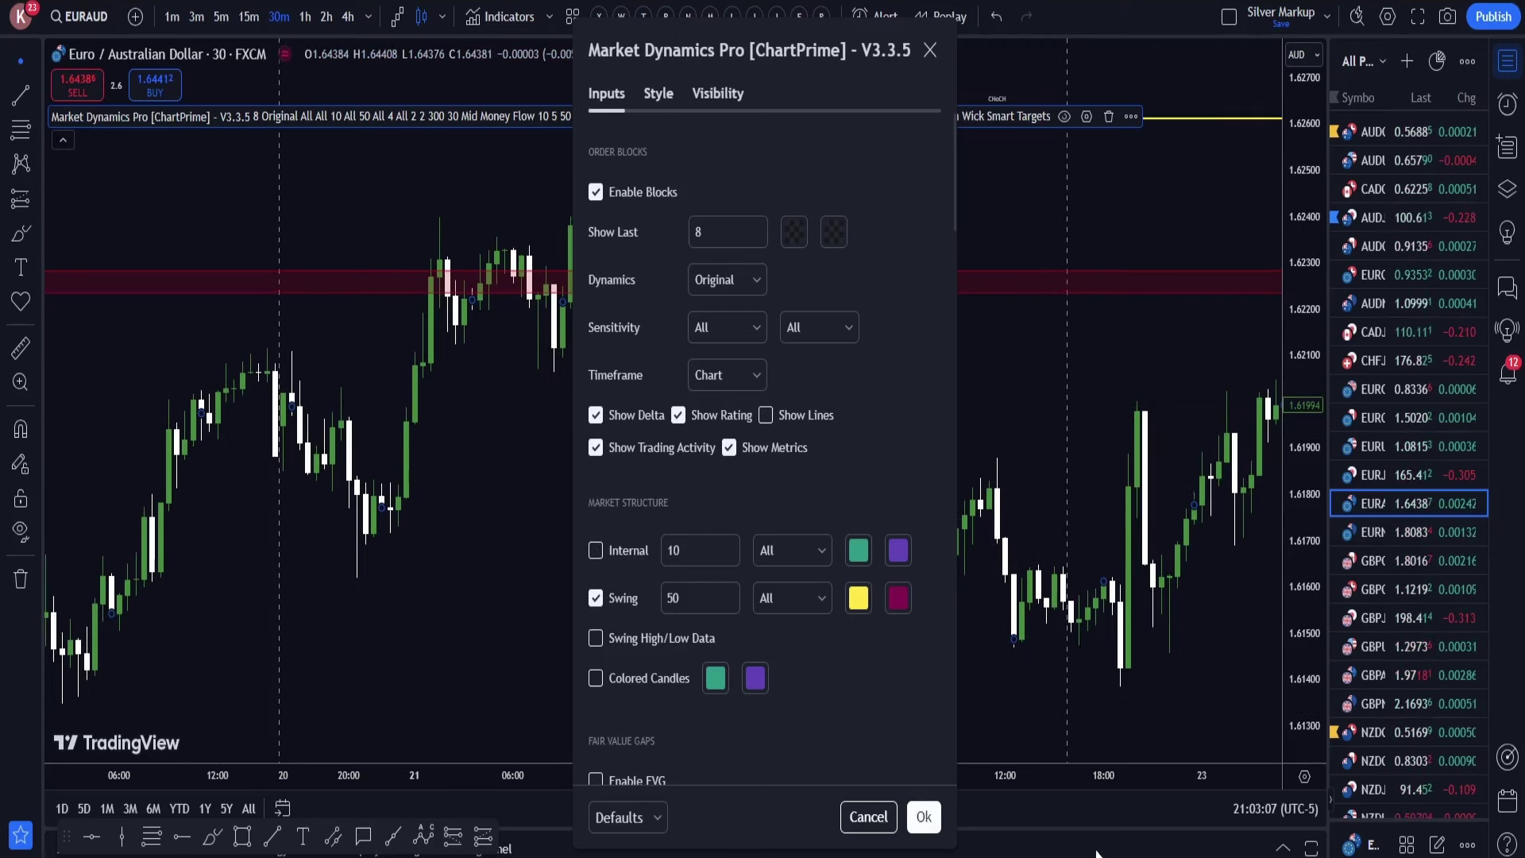
- Enable fair value gaps showing the last 6 and examine the gap zones alongside the order blocks on the EURAUD chart
scroll(791, 678, "down", 5)
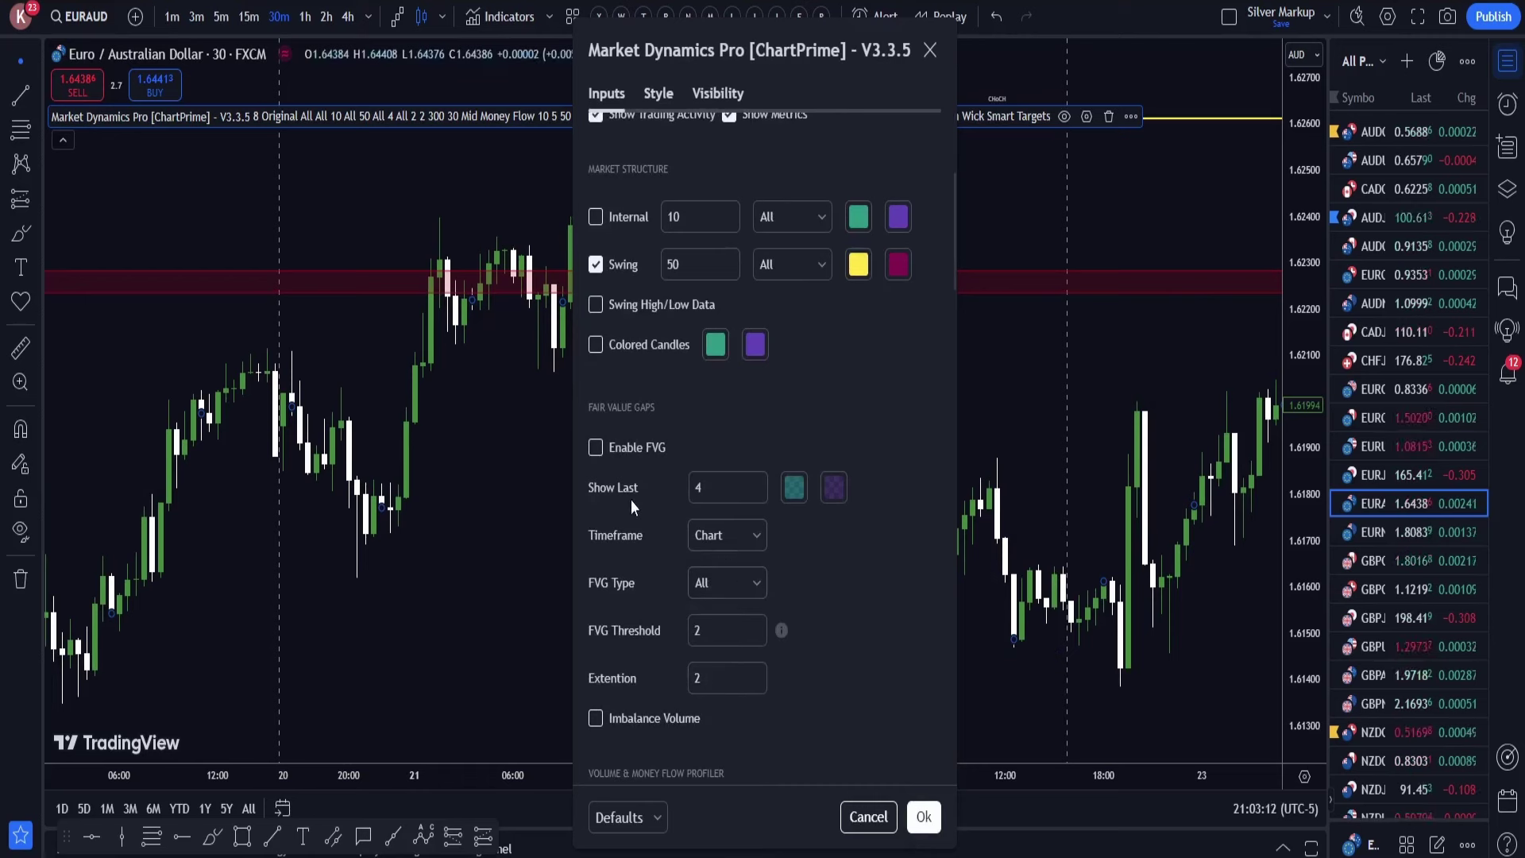
left_click(592, 450)
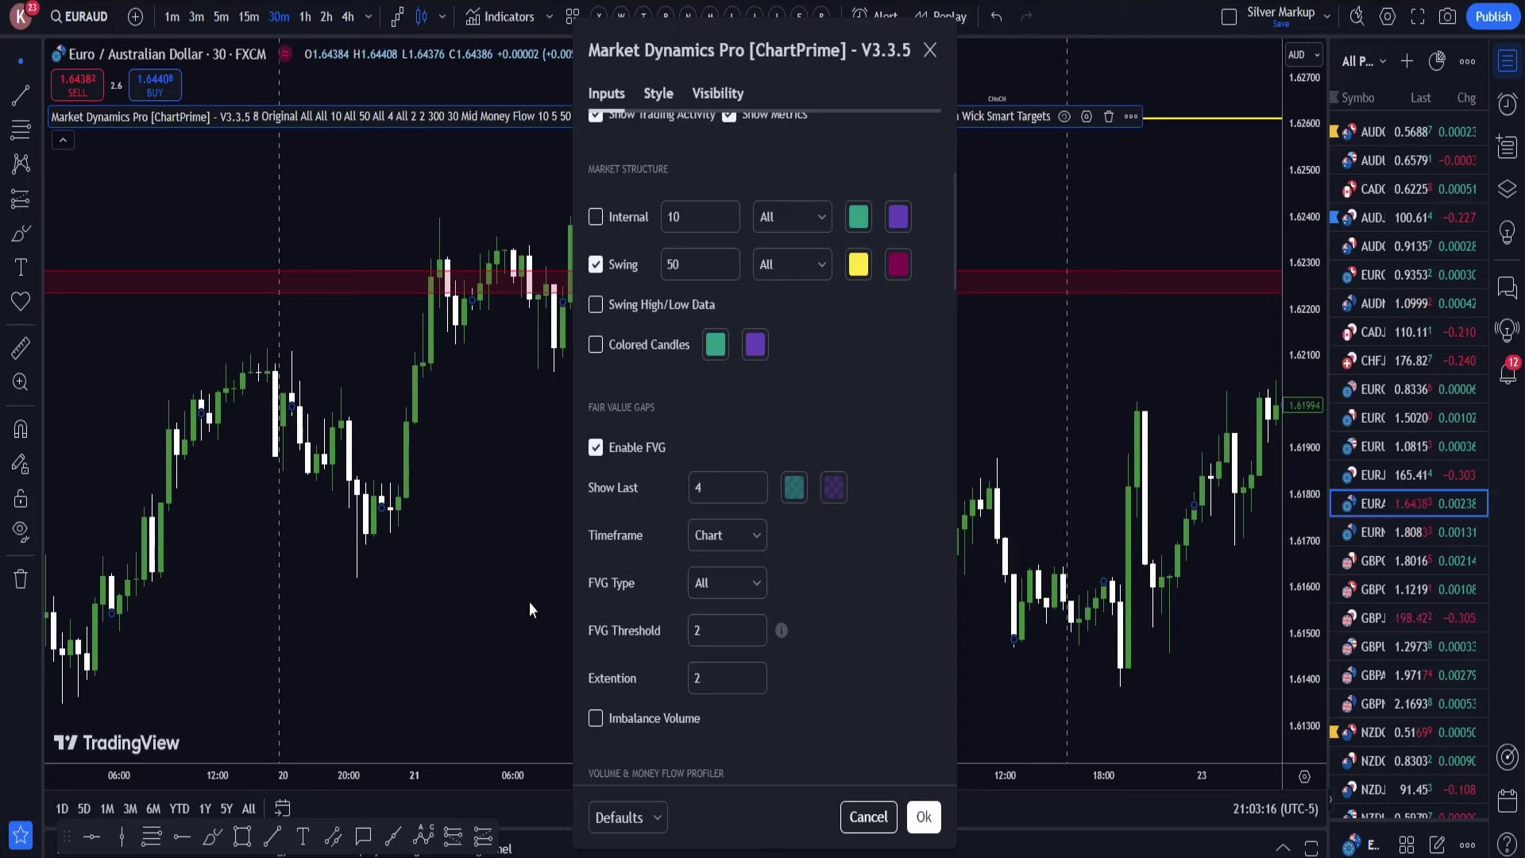
left_click(728, 491)
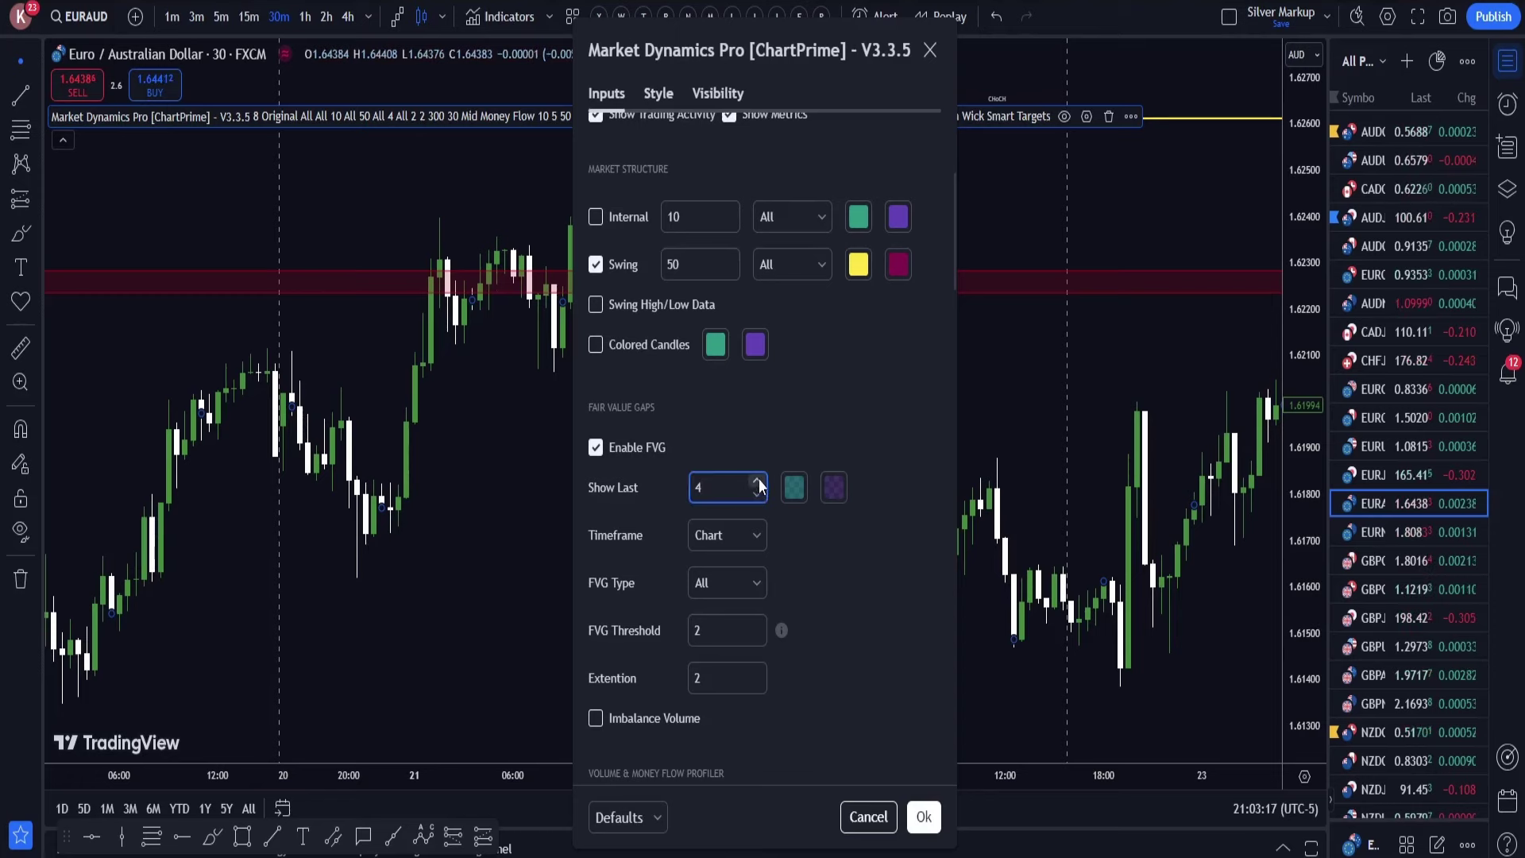
double_click(757, 482)
key("Return")
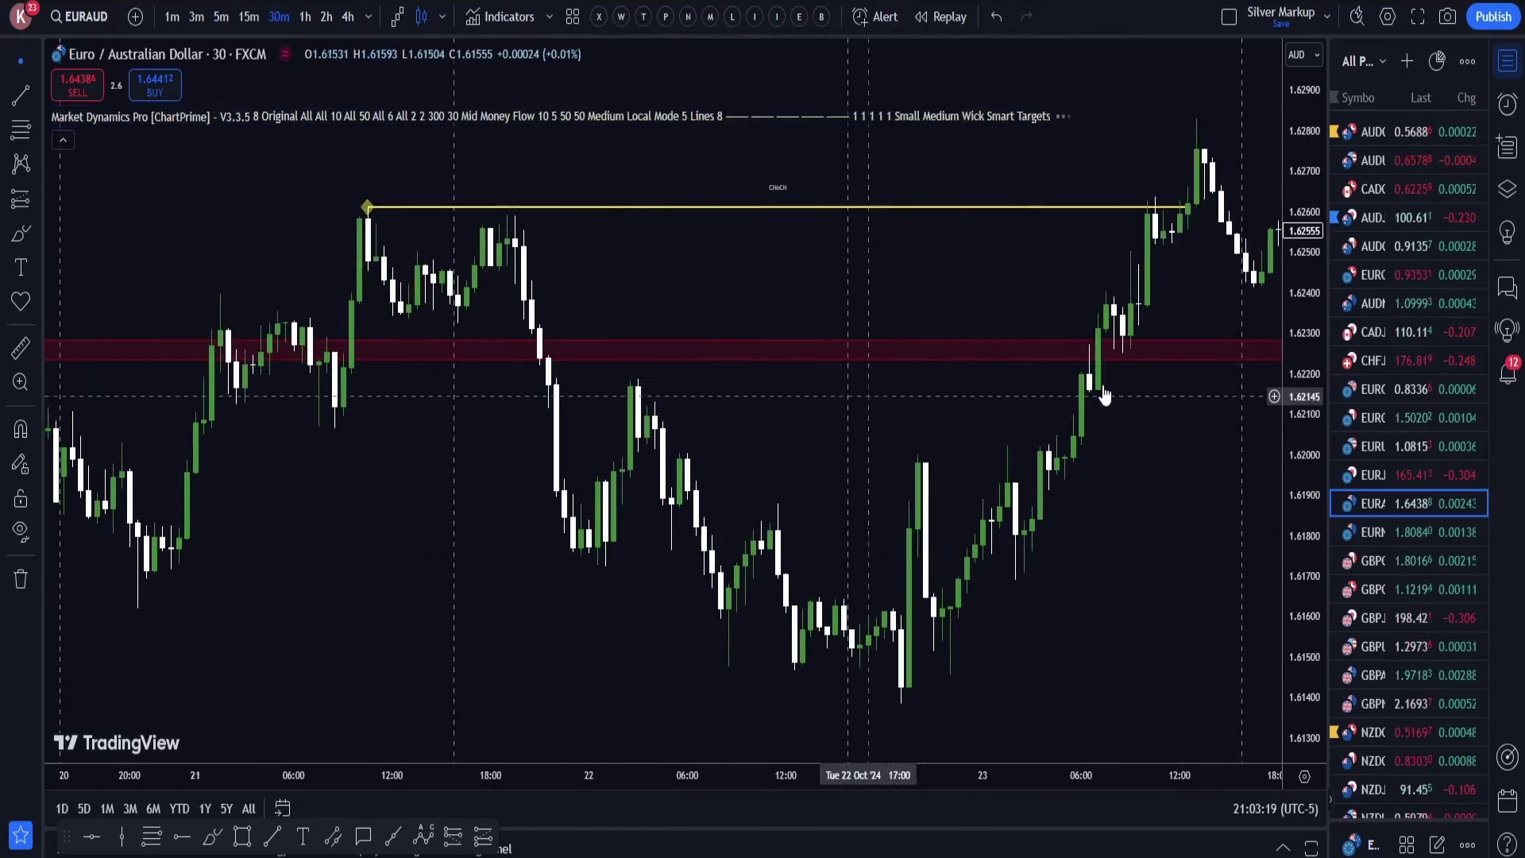
left_click_drag(1104, 395, 302, 505)
left_click_drag(866, 334, 136, 429)
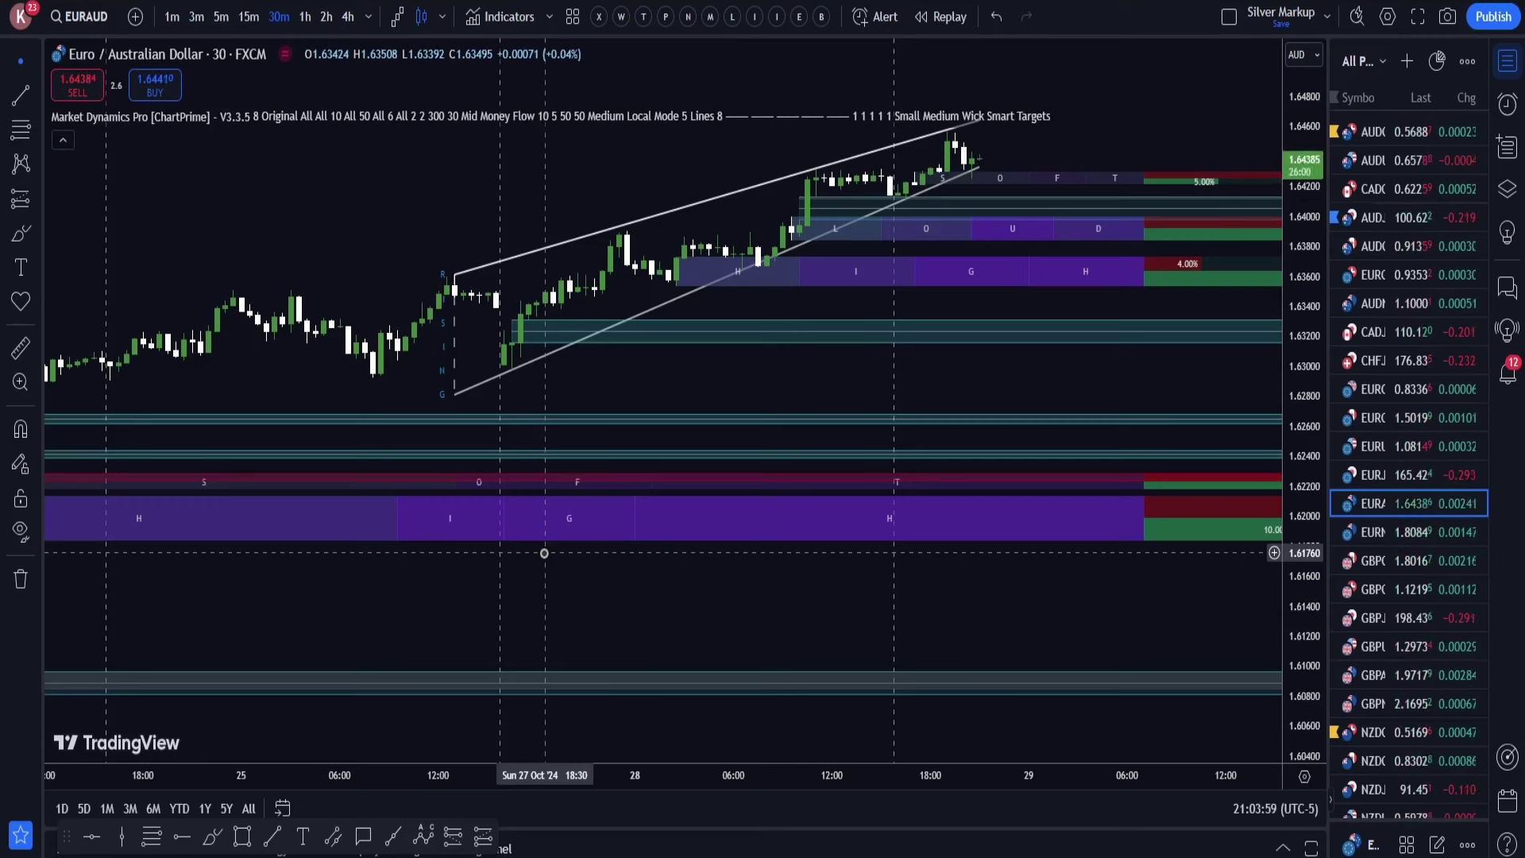
left_click_drag(1303, 409, 1303, 350)
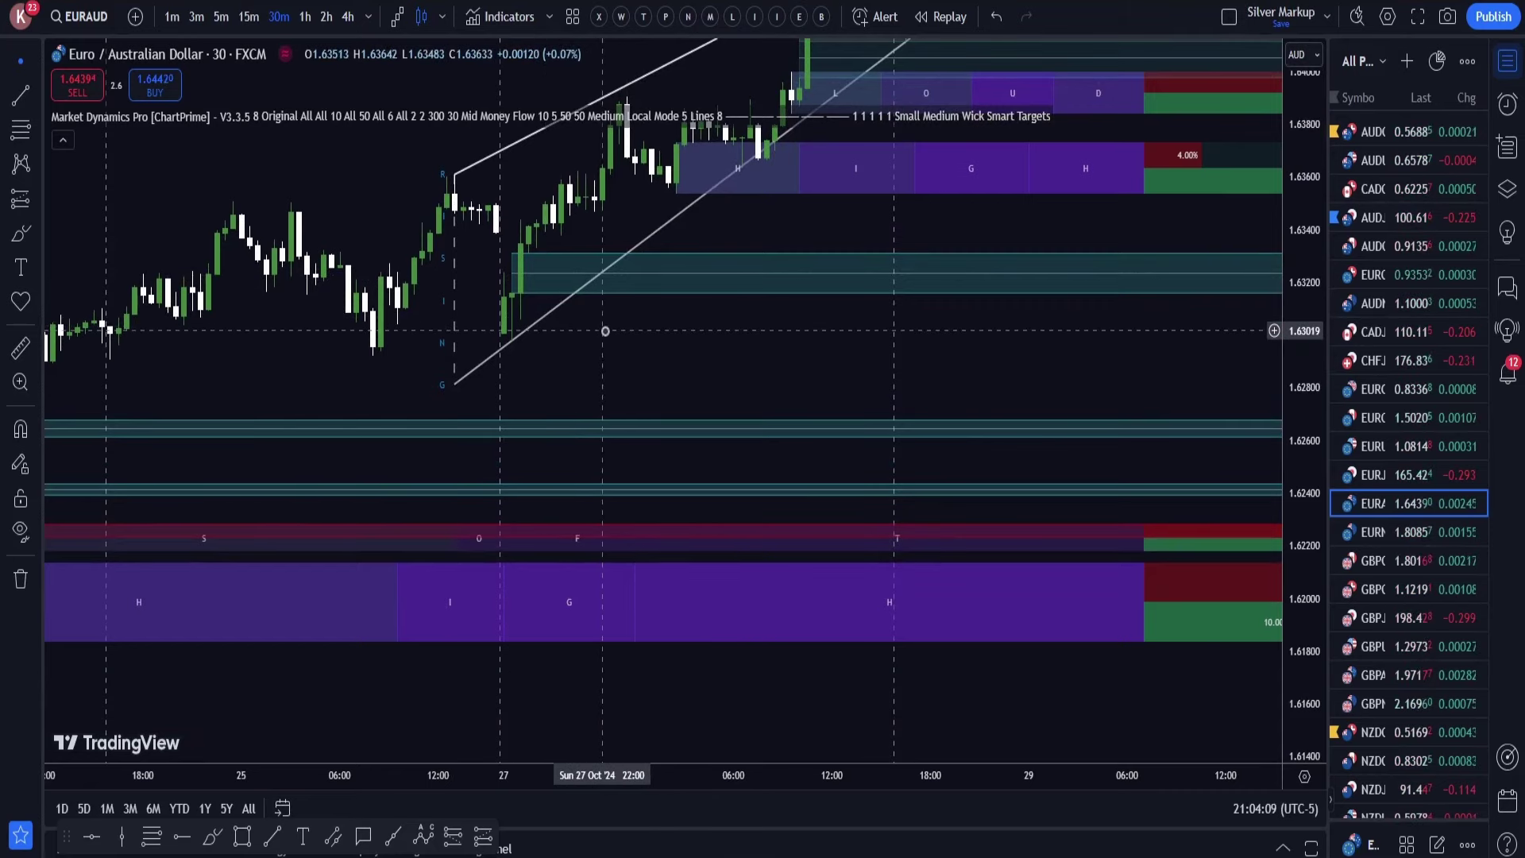
left_click_drag(594, 318, 348, 610)
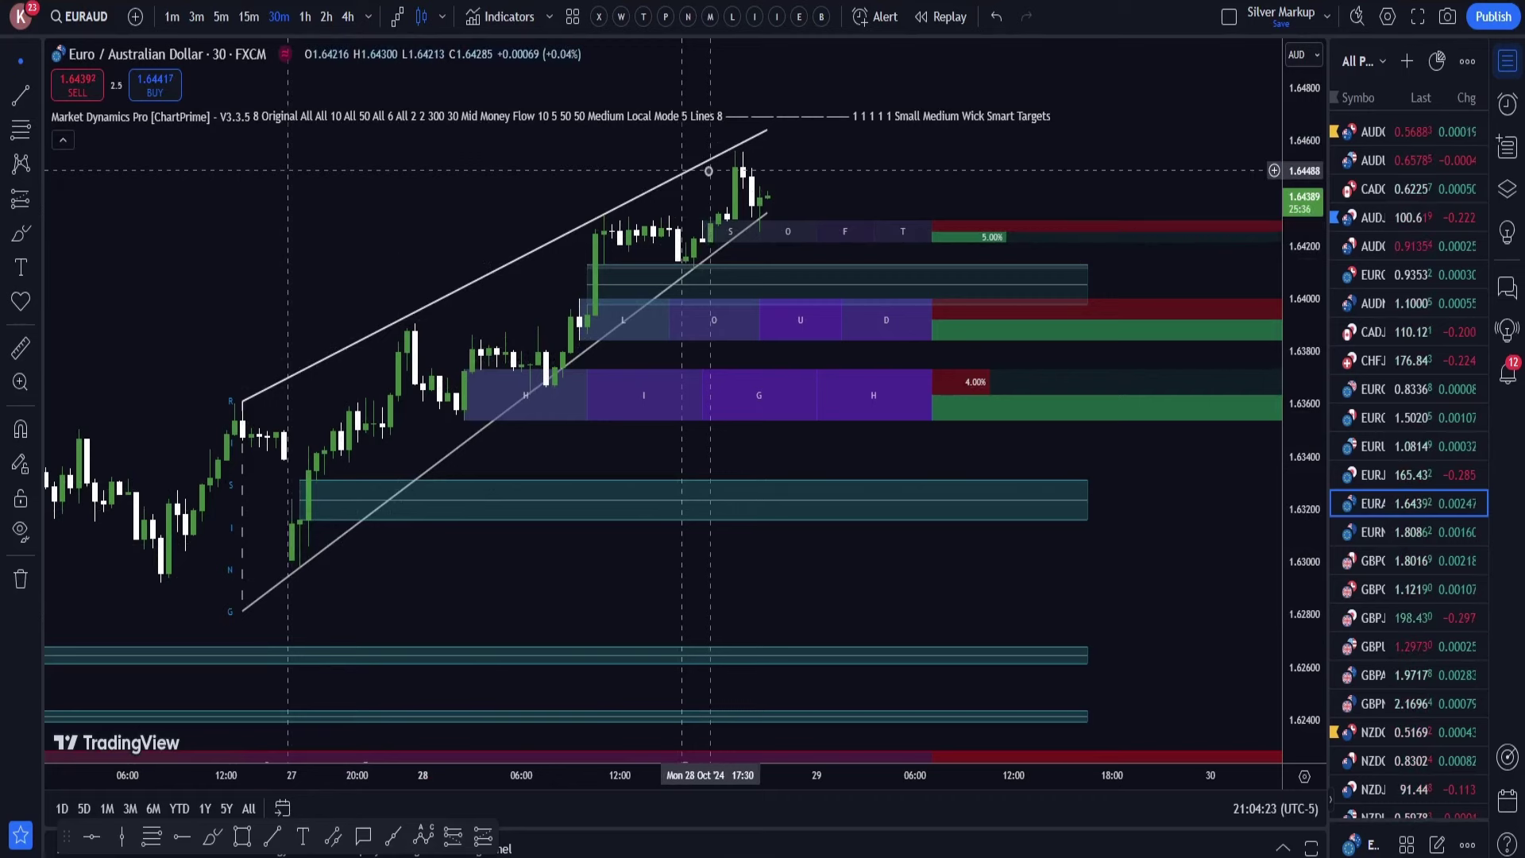
- Look through the Market Dynamics Pro profiler and liquidity options and enable the Volume Profile
mouse_move(837, 132)
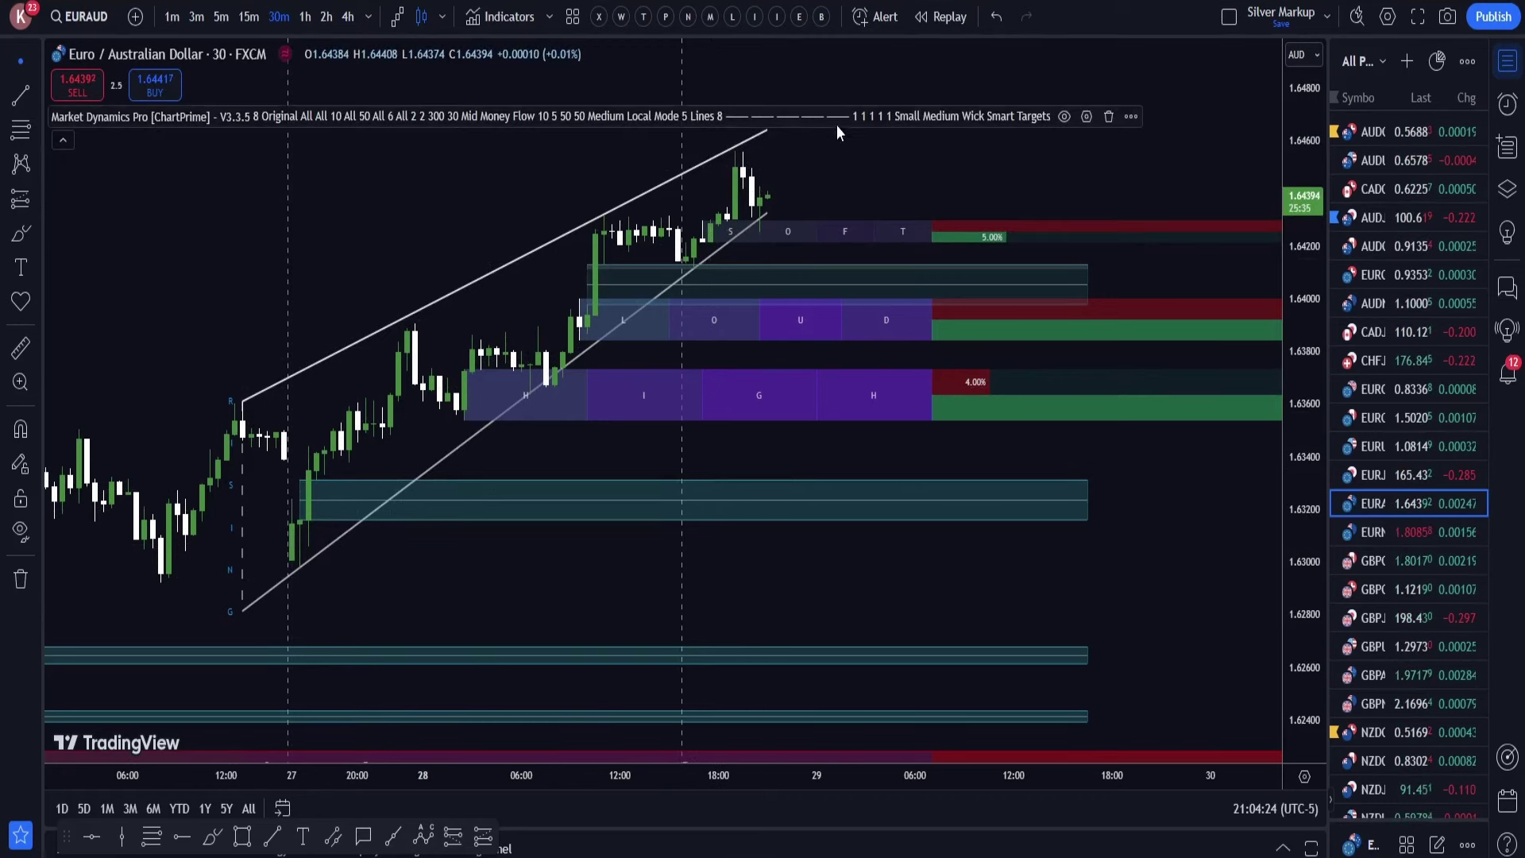
left_click(1085, 118)
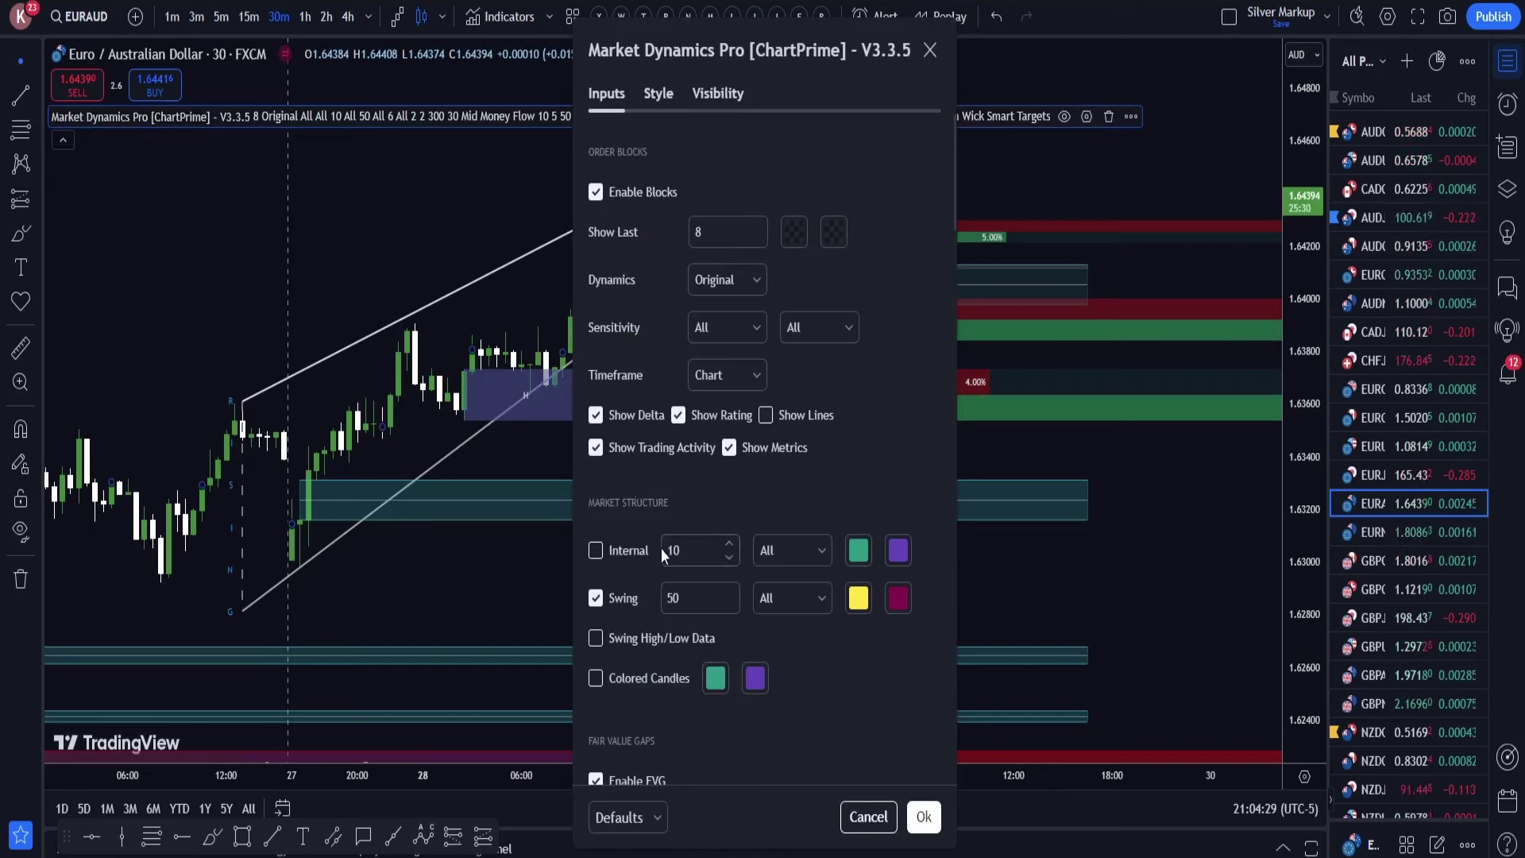
scroll(661, 548, "down", 4)
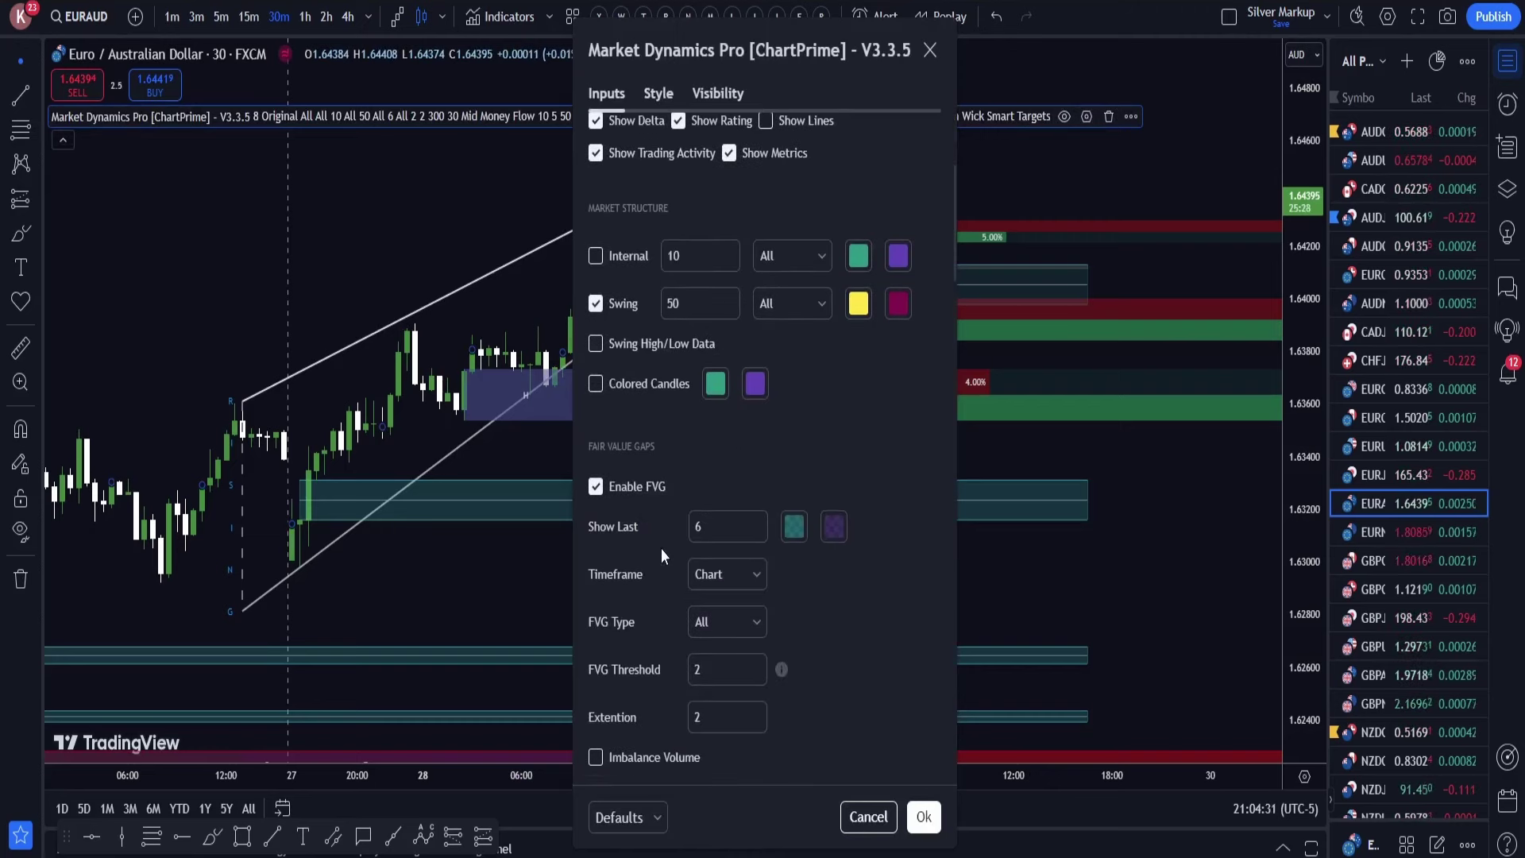
scroll(661, 548, "down", 4)
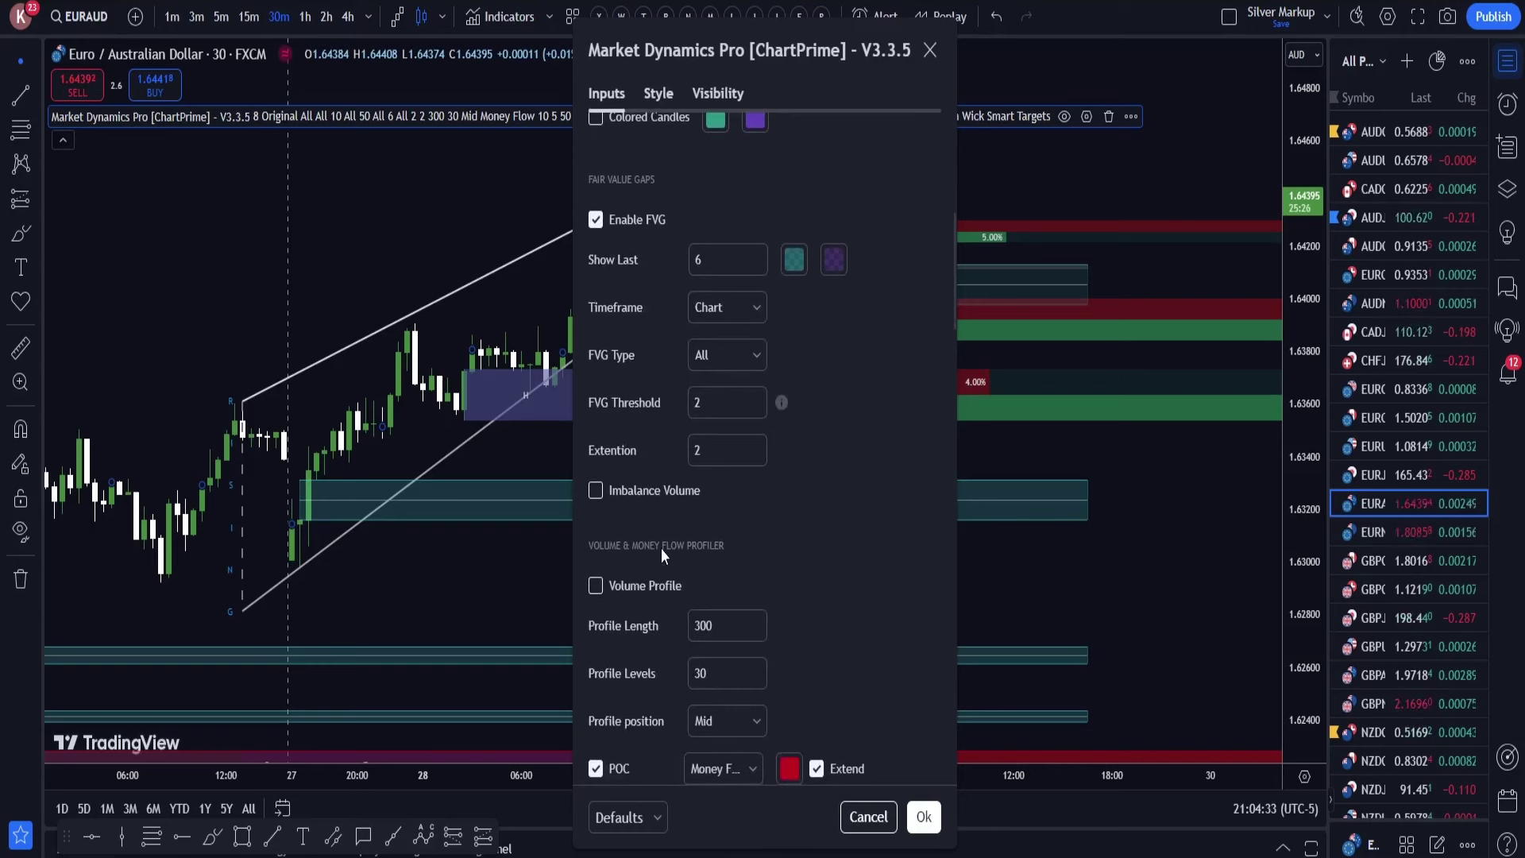
scroll(661, 548, "down", 2)
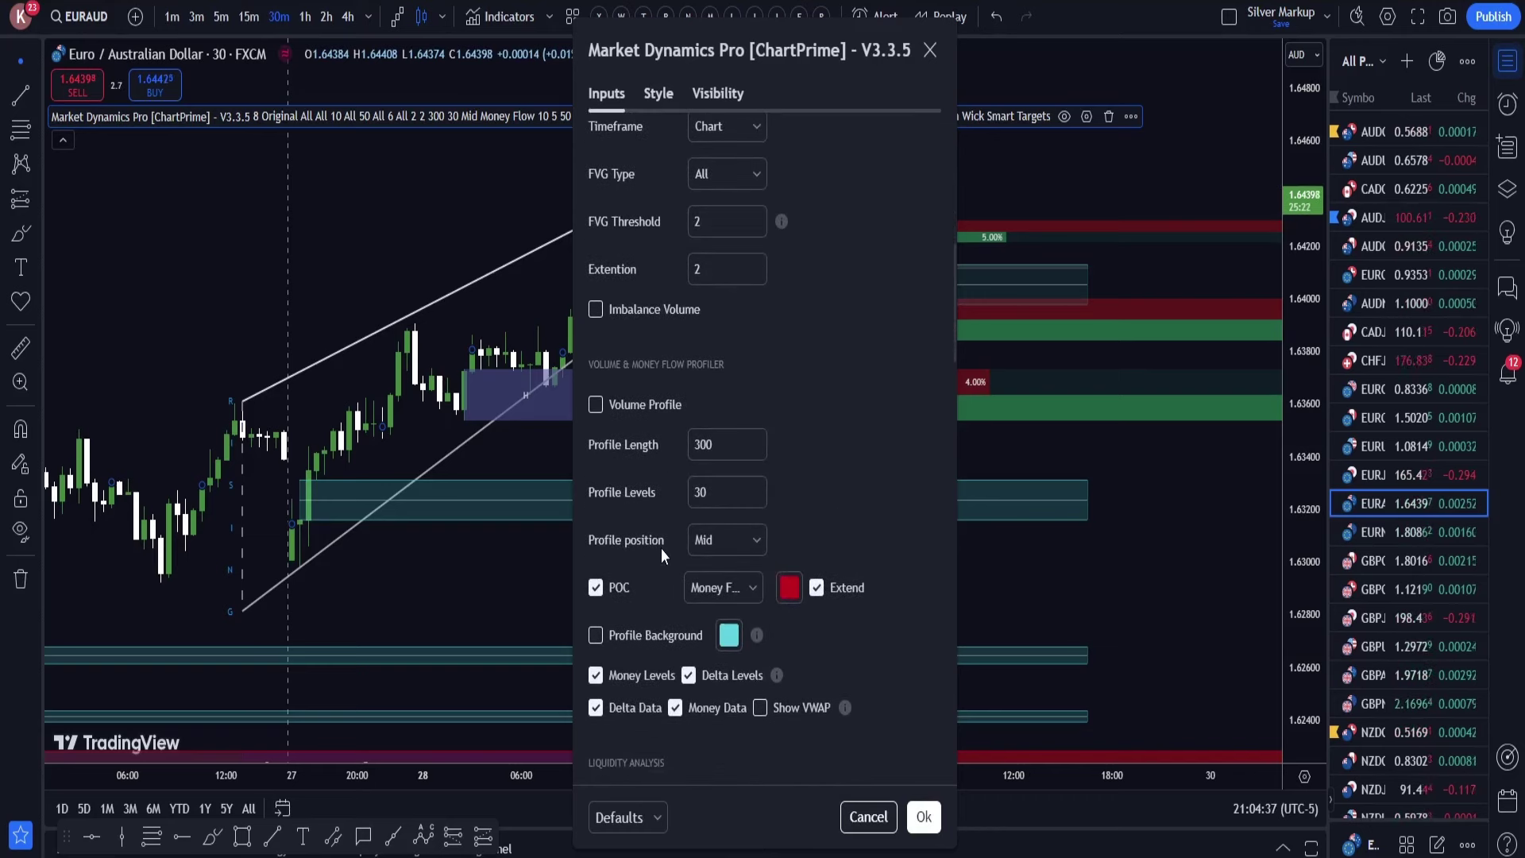
scroll(661, 548, "down", 5)
scroll(661, 548, "up", 8)
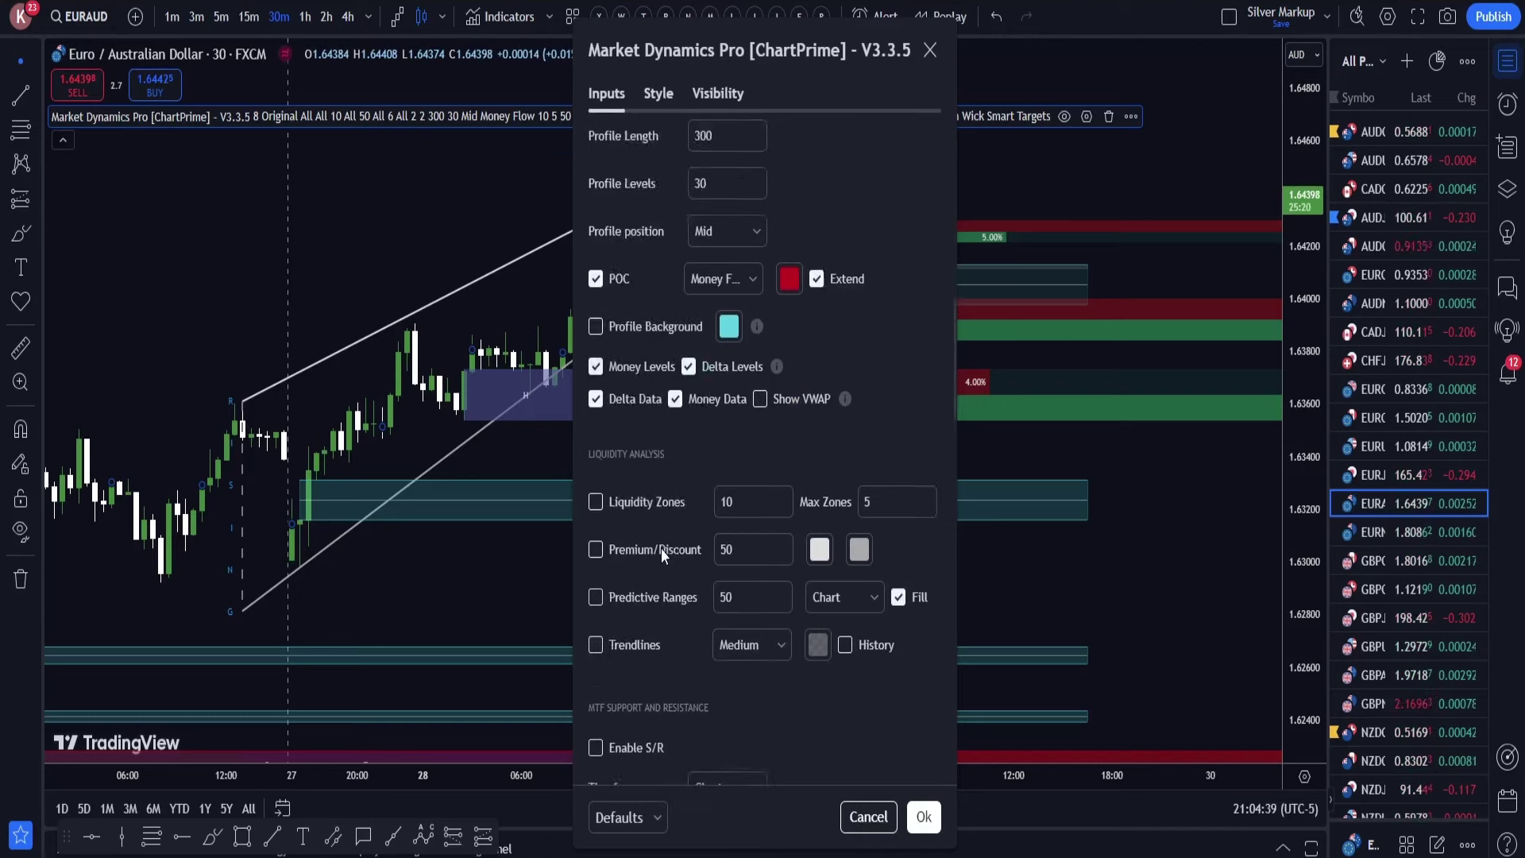
scroll(661, 548, "down", 2)
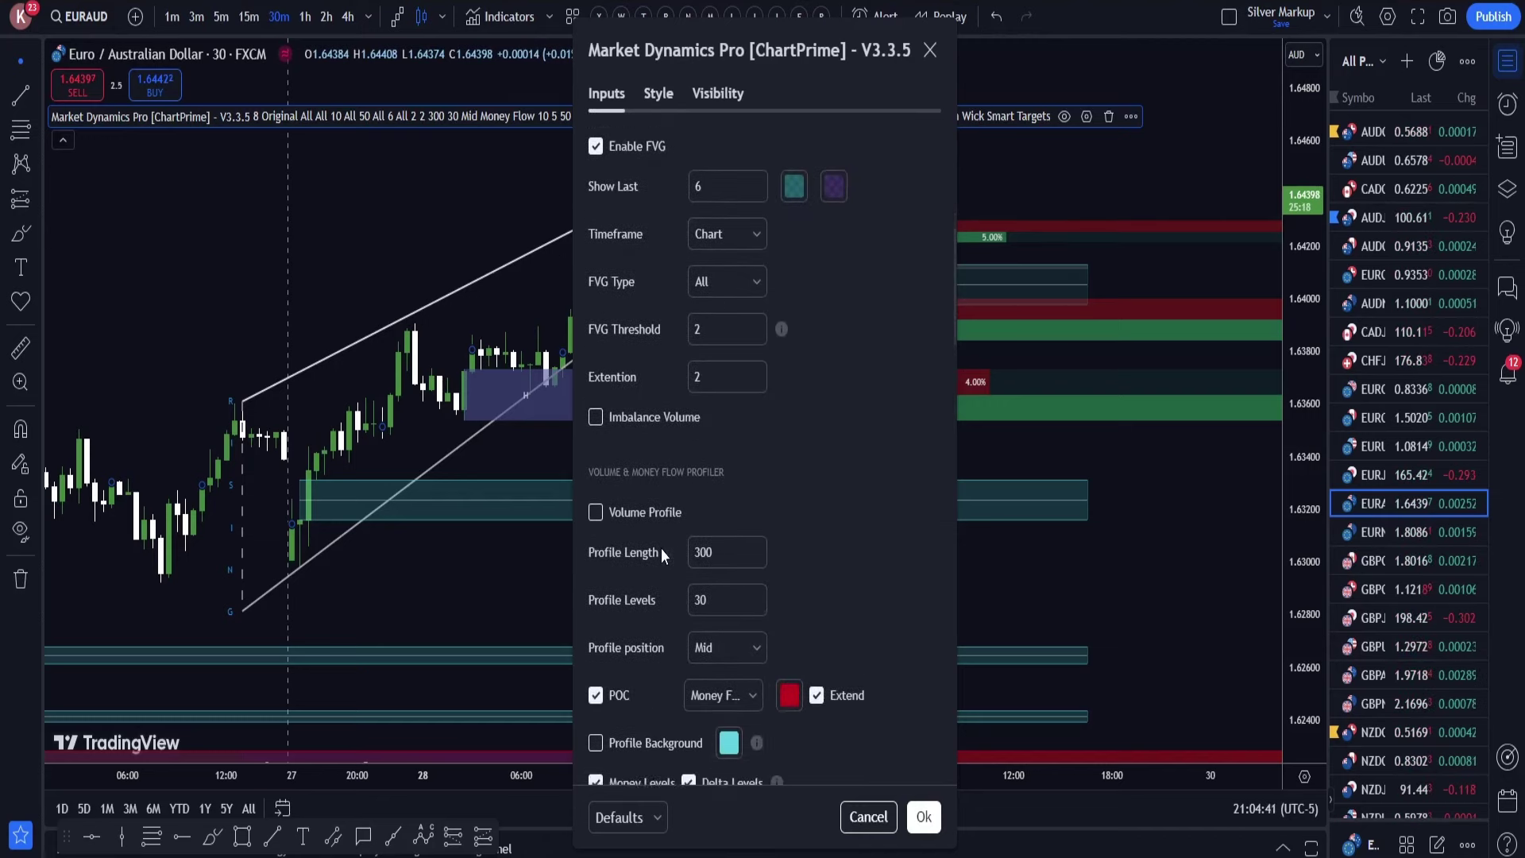
scroll(657, 215, "up", 2)
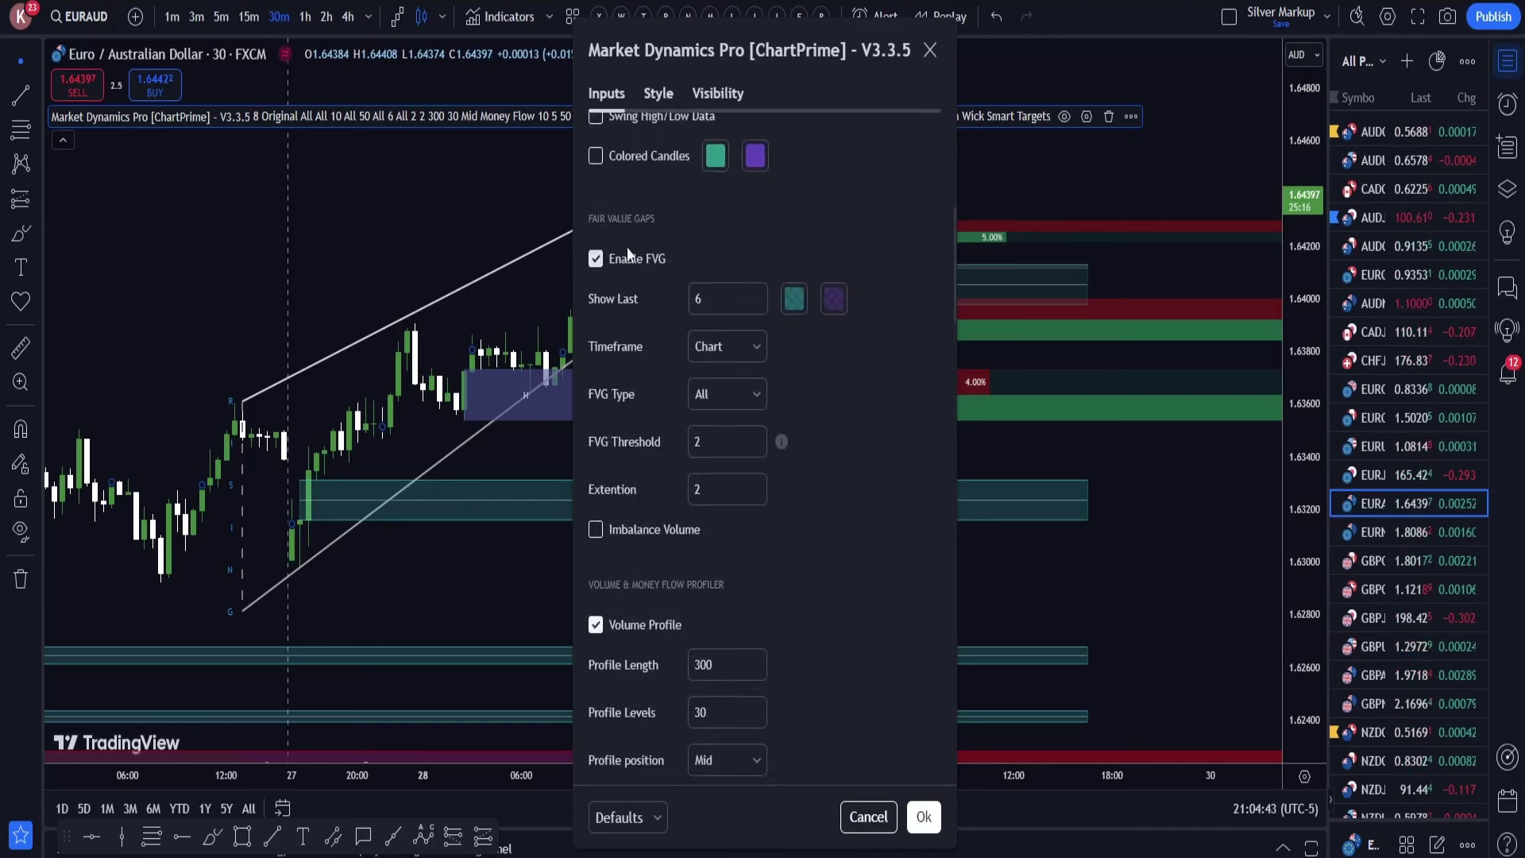
- Turn off the fair value gaps, Swing market structure and order blocks in Market Dynamics Pro
scroll(603, 263, "up", 3)
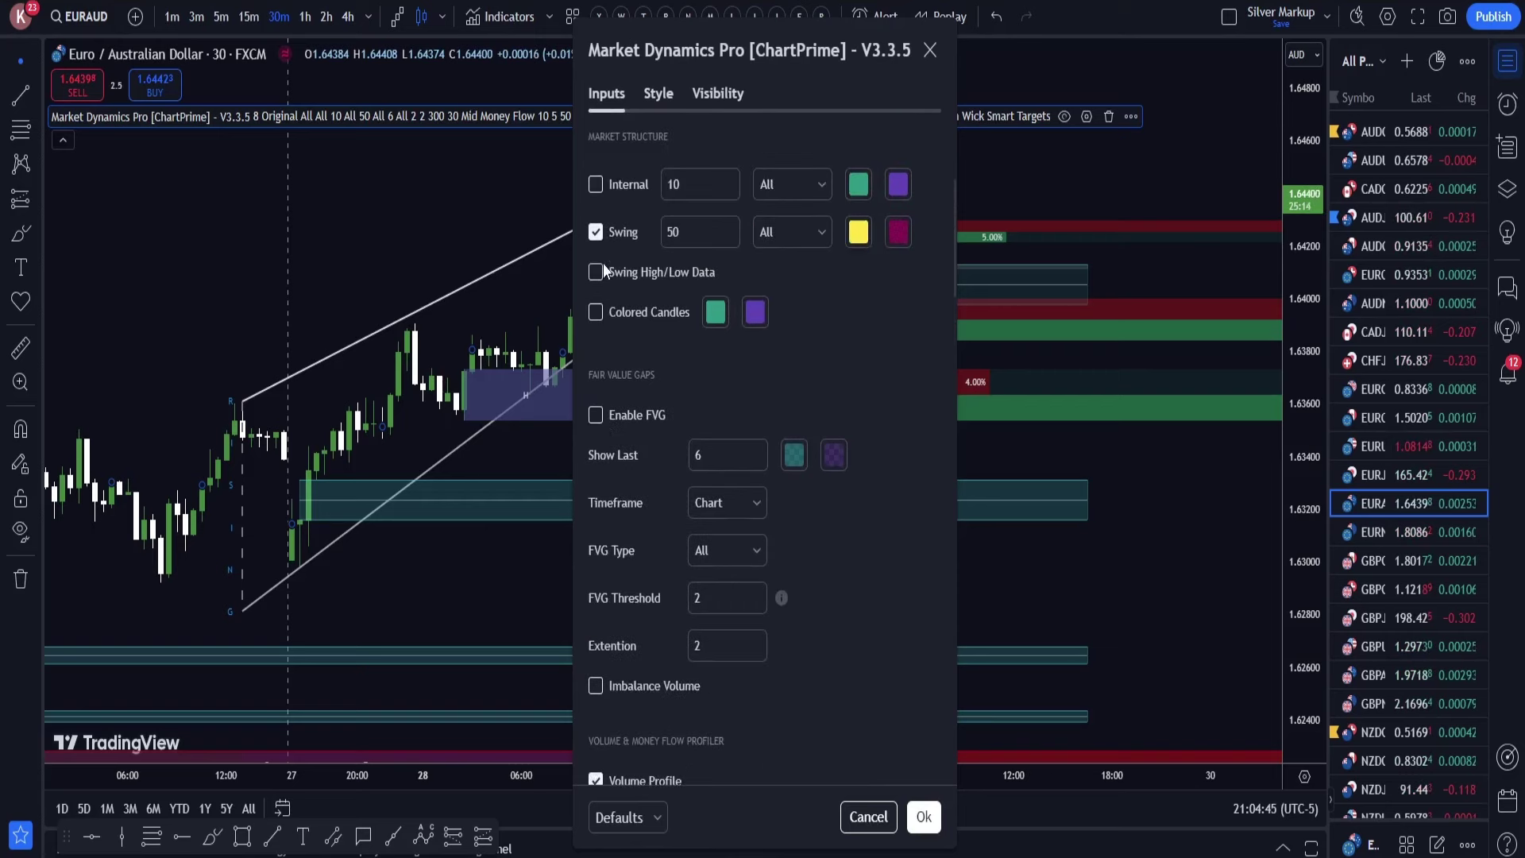
scroll(599, 264, "up", 4)
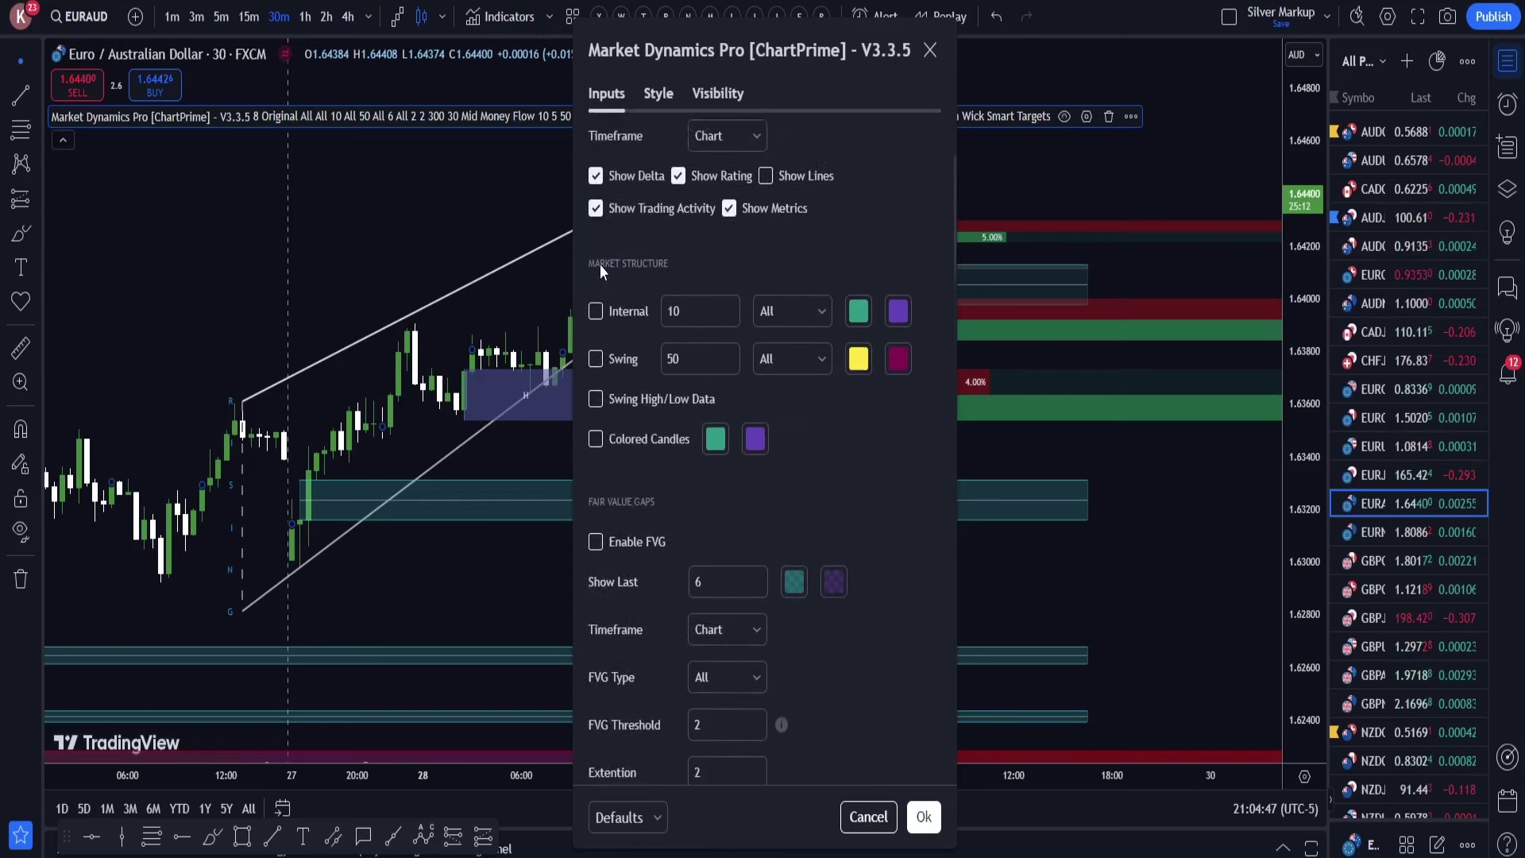
left_click(597, 123)
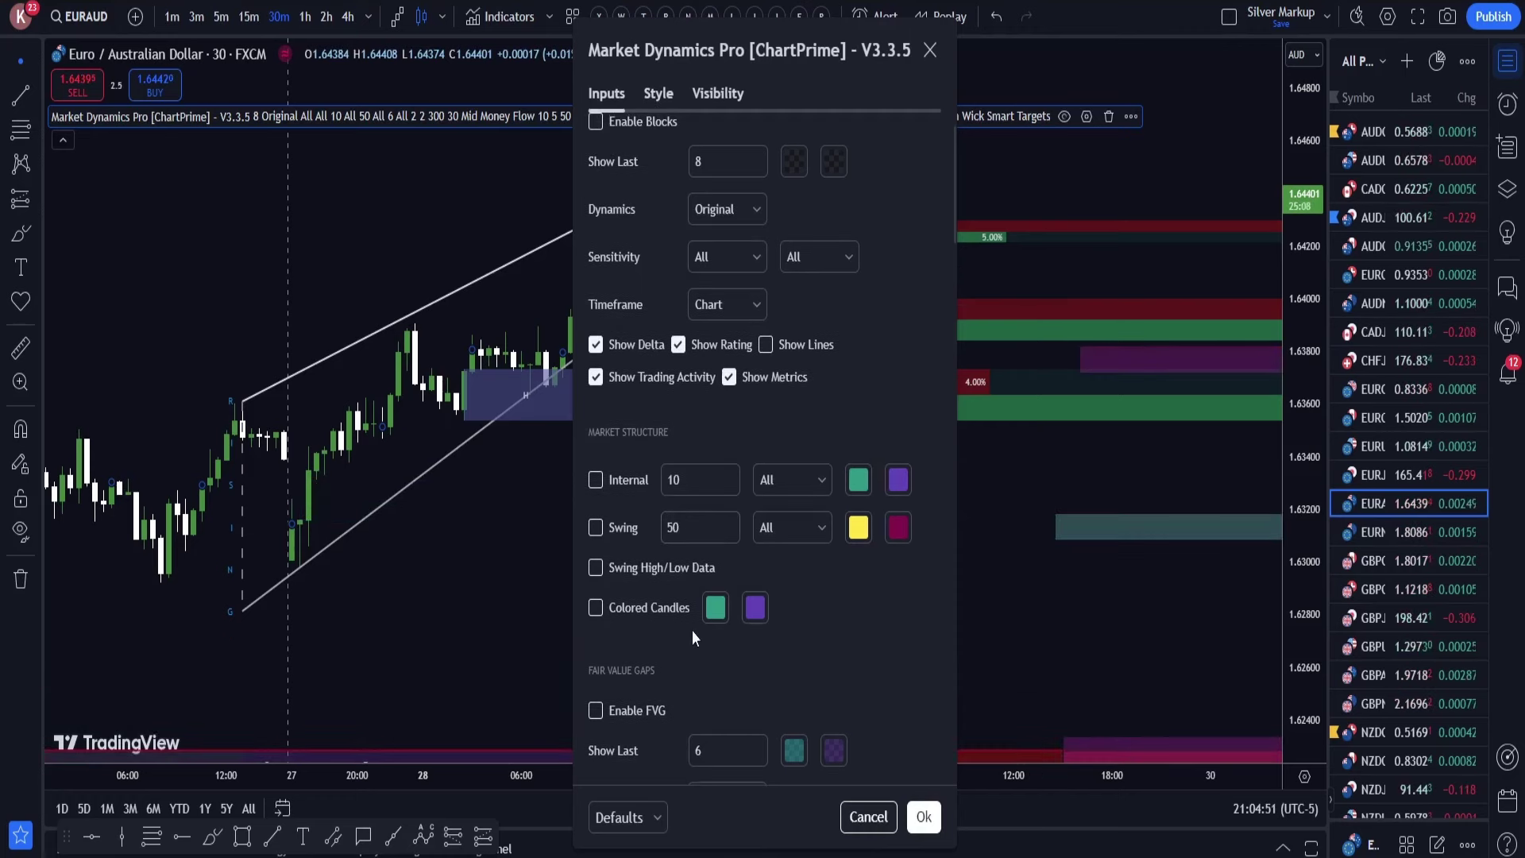
scroll(693, 631, "down", 7)
scroll(693, 630, "up", 5)
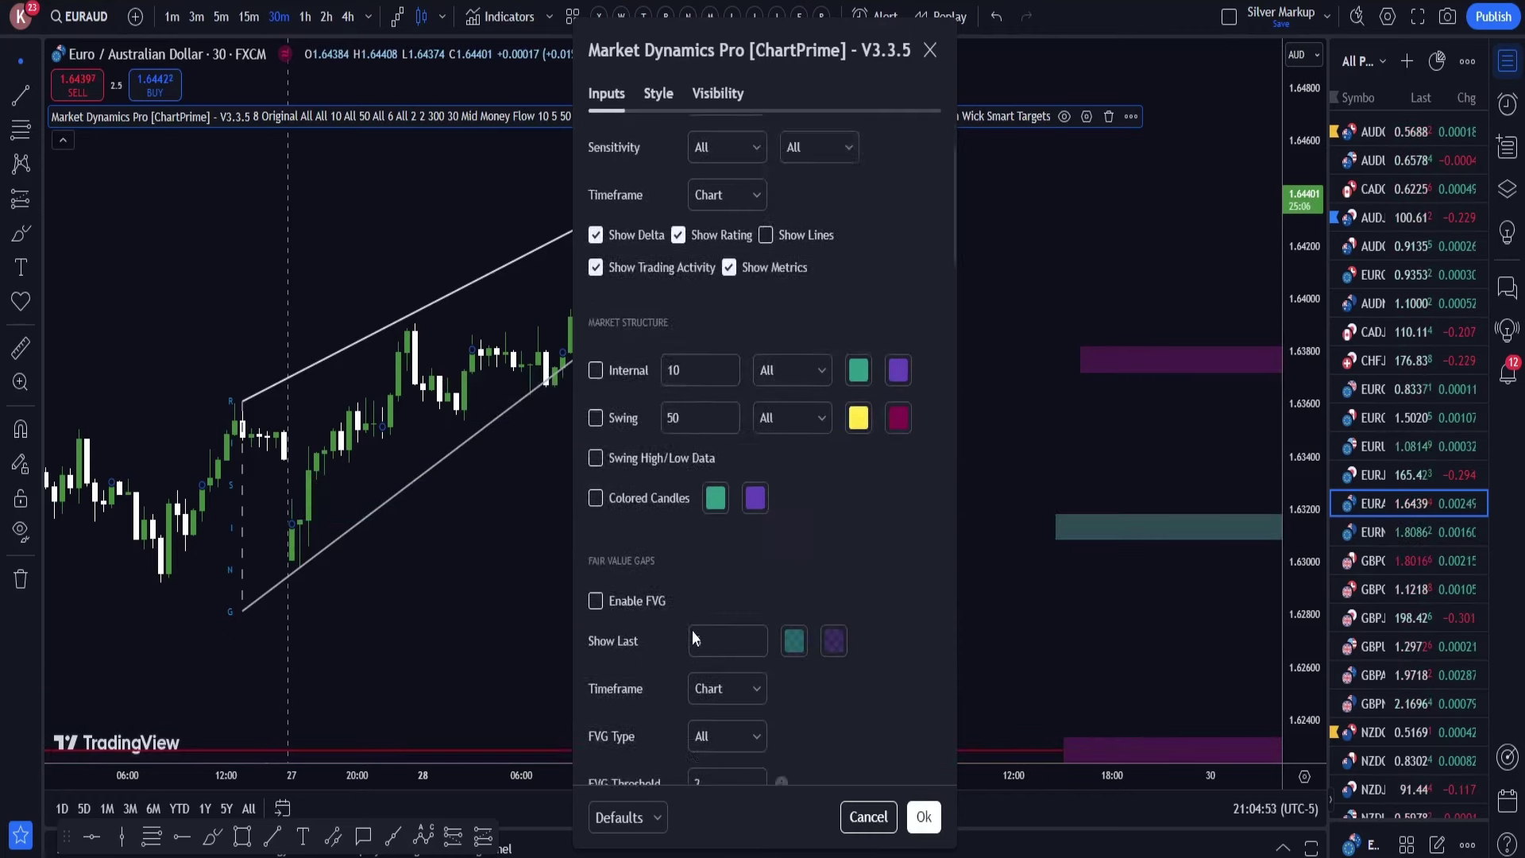
scroll(693, 631, "up", 3)
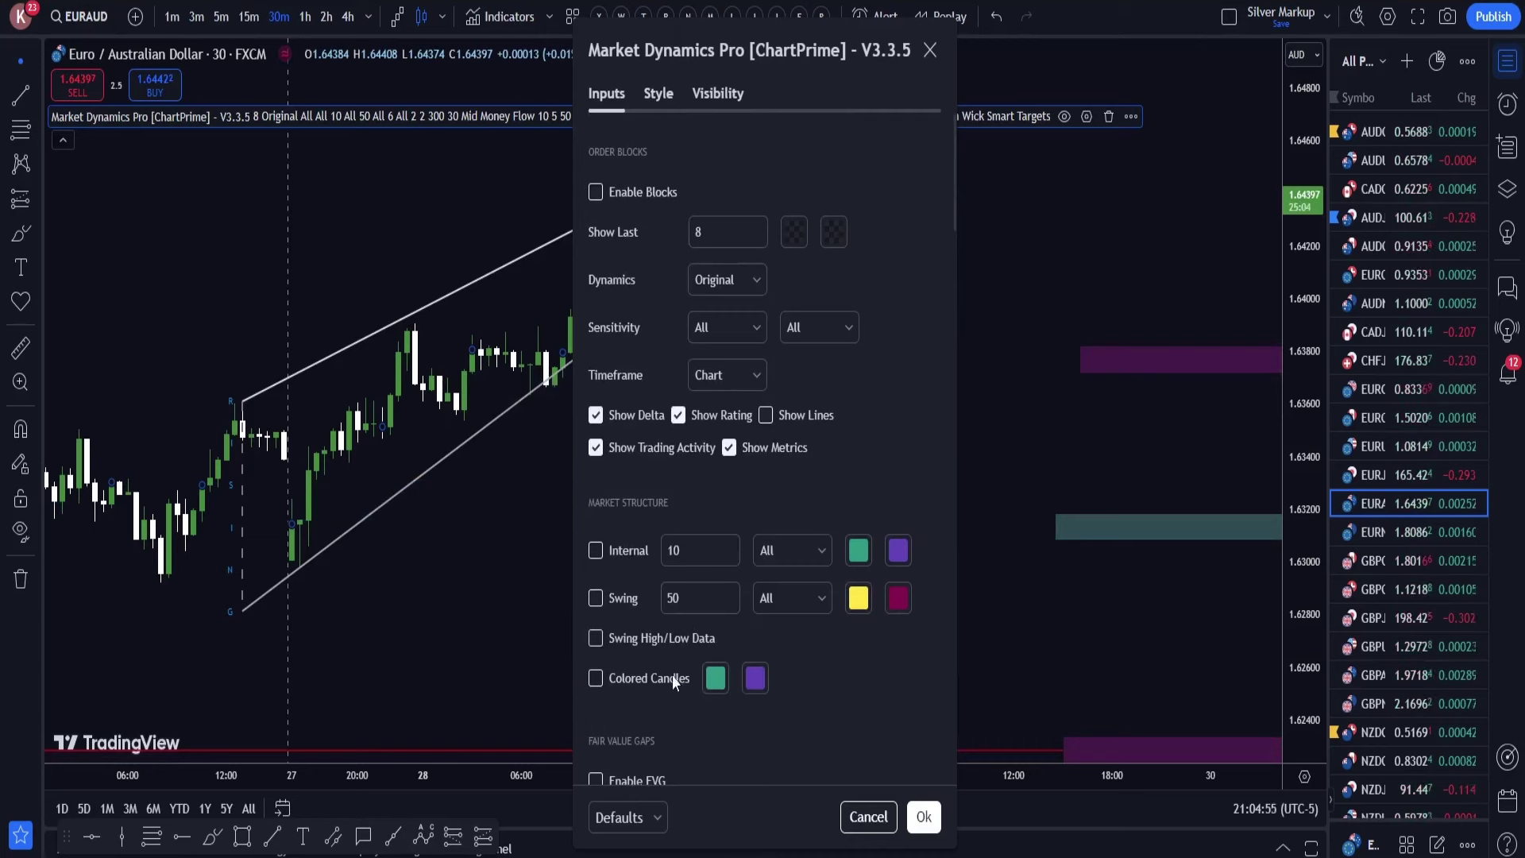
- Apply the indicator settings and examine the volume and money flow profile on the EURAUD chart
scroll(672, 675, "down", 11)
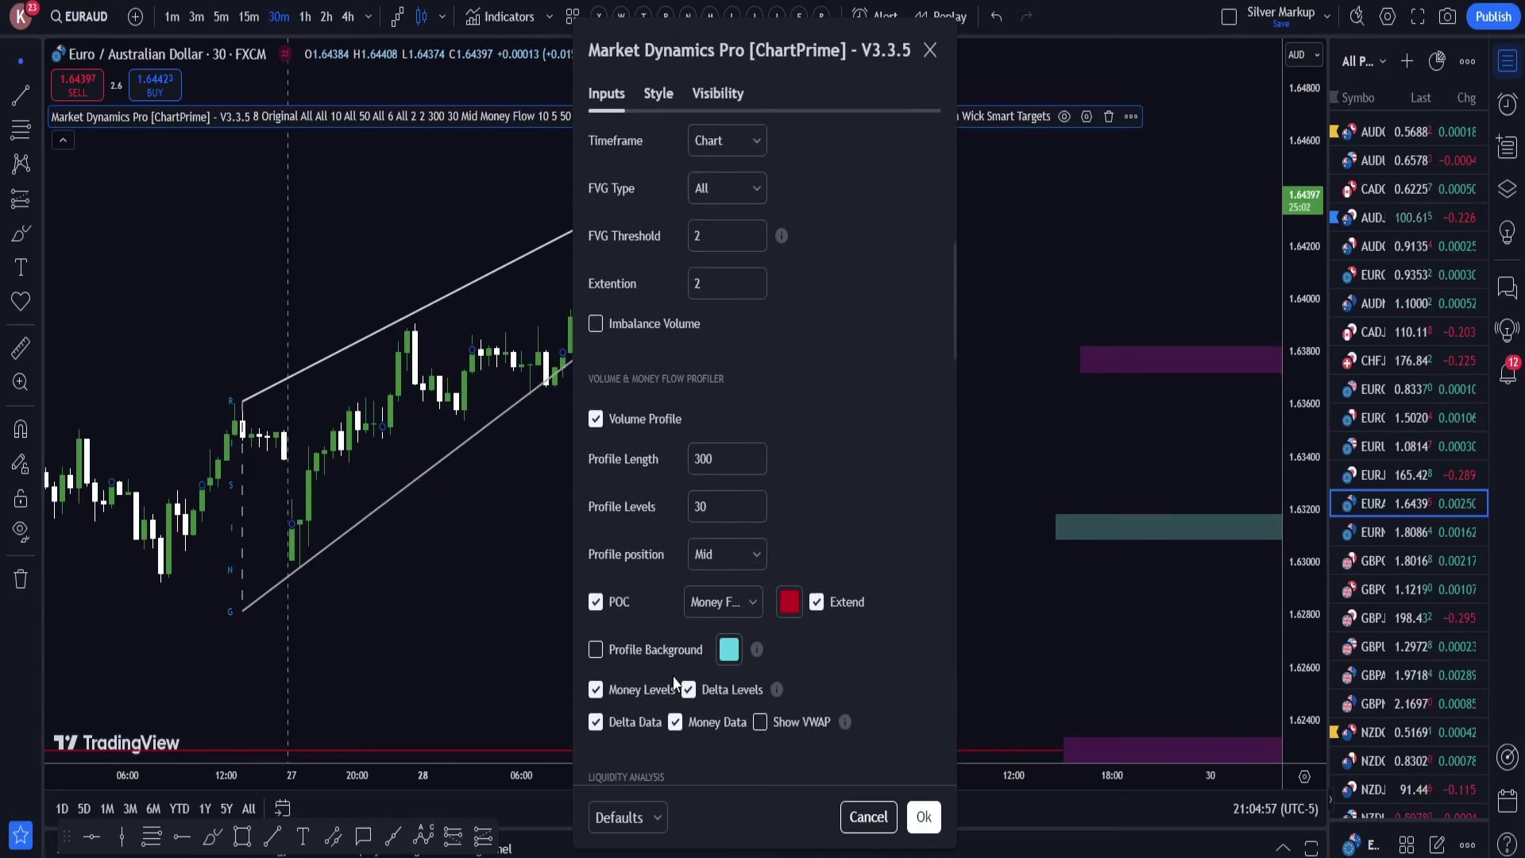
left_click(921, 817)
left_click_drag(937, 576, 595, 344)
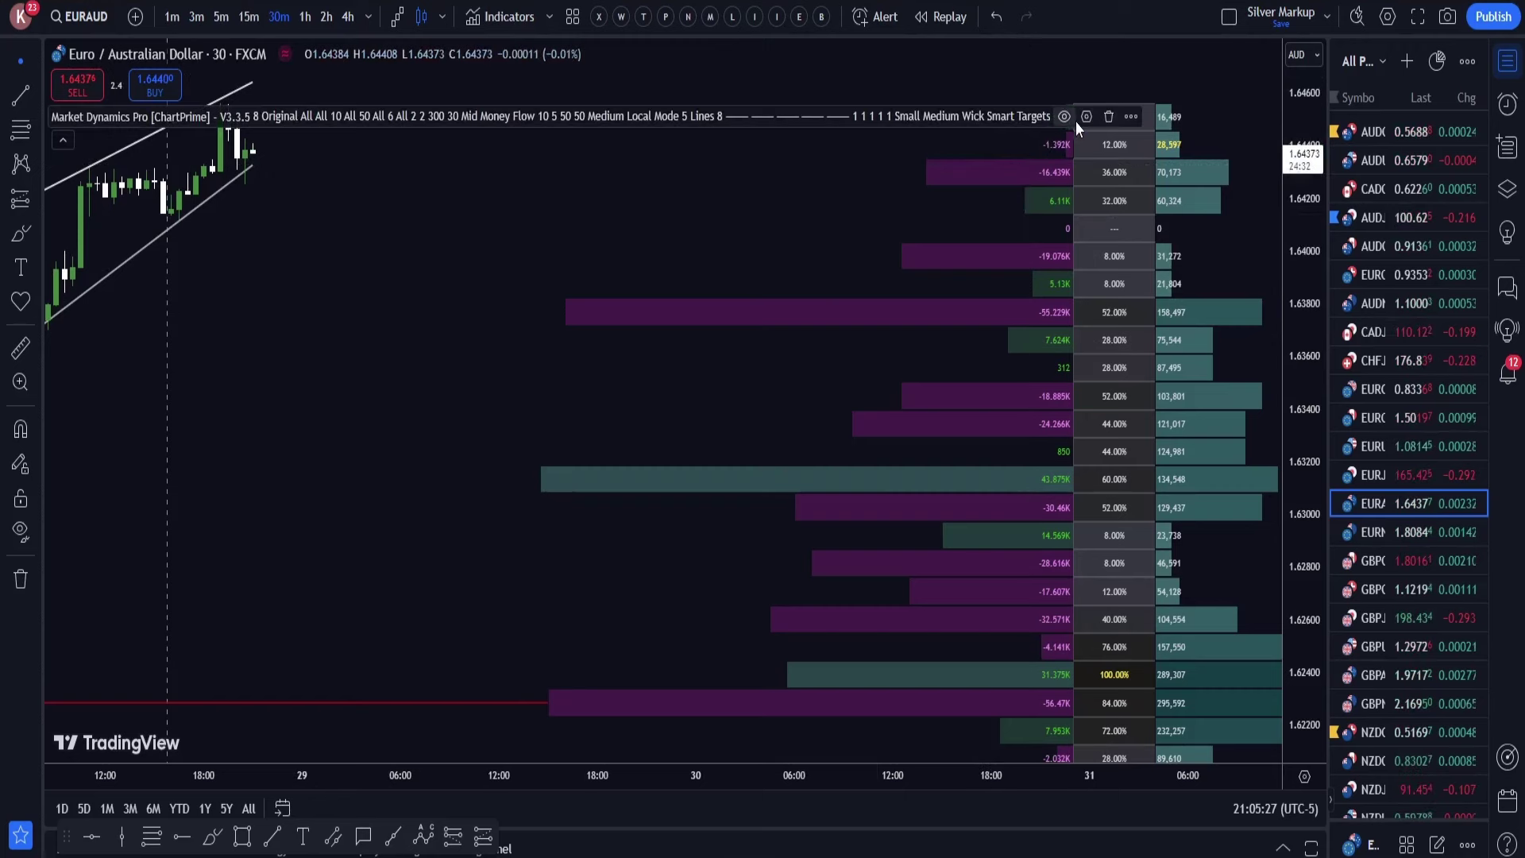
- Turn off the Volume Profile and its POC in Market Dynamics Pro, and look at the available POC types
left_click(1082, 118)
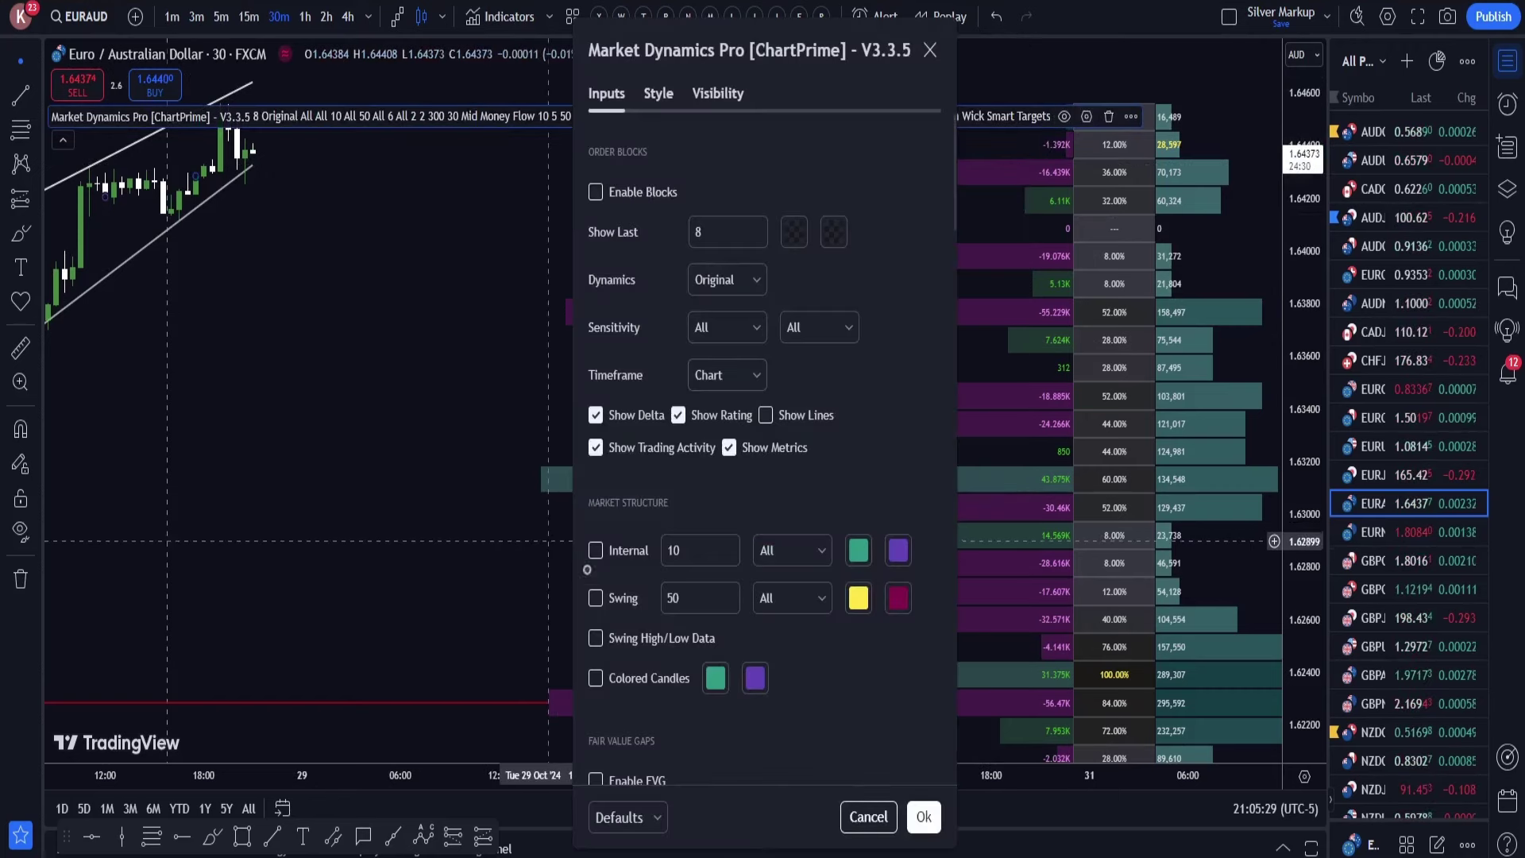
scroll(631, 650, "down", 10)
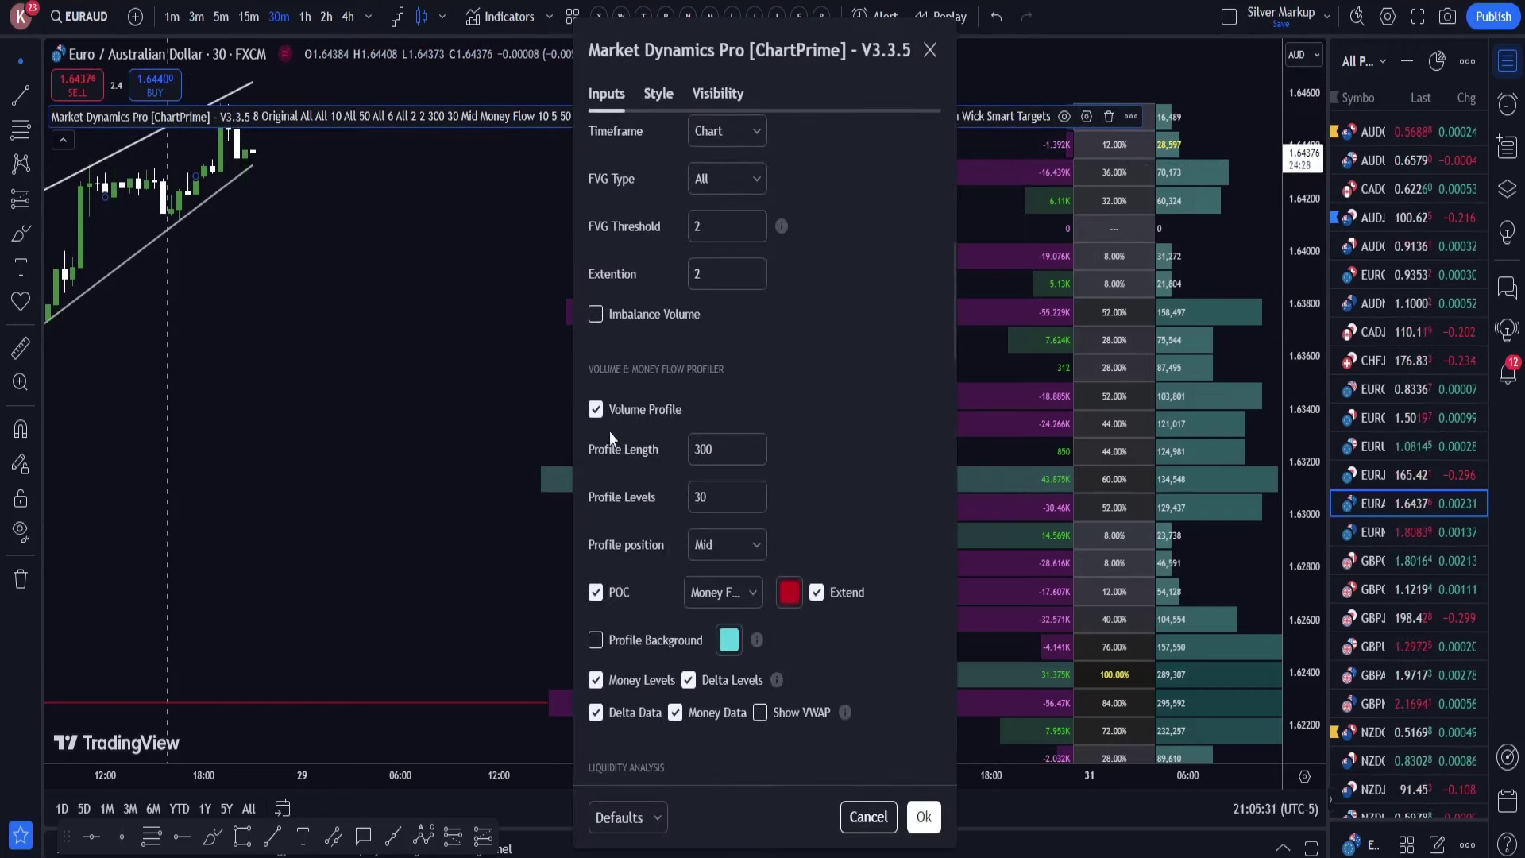
left_click(598, 410)
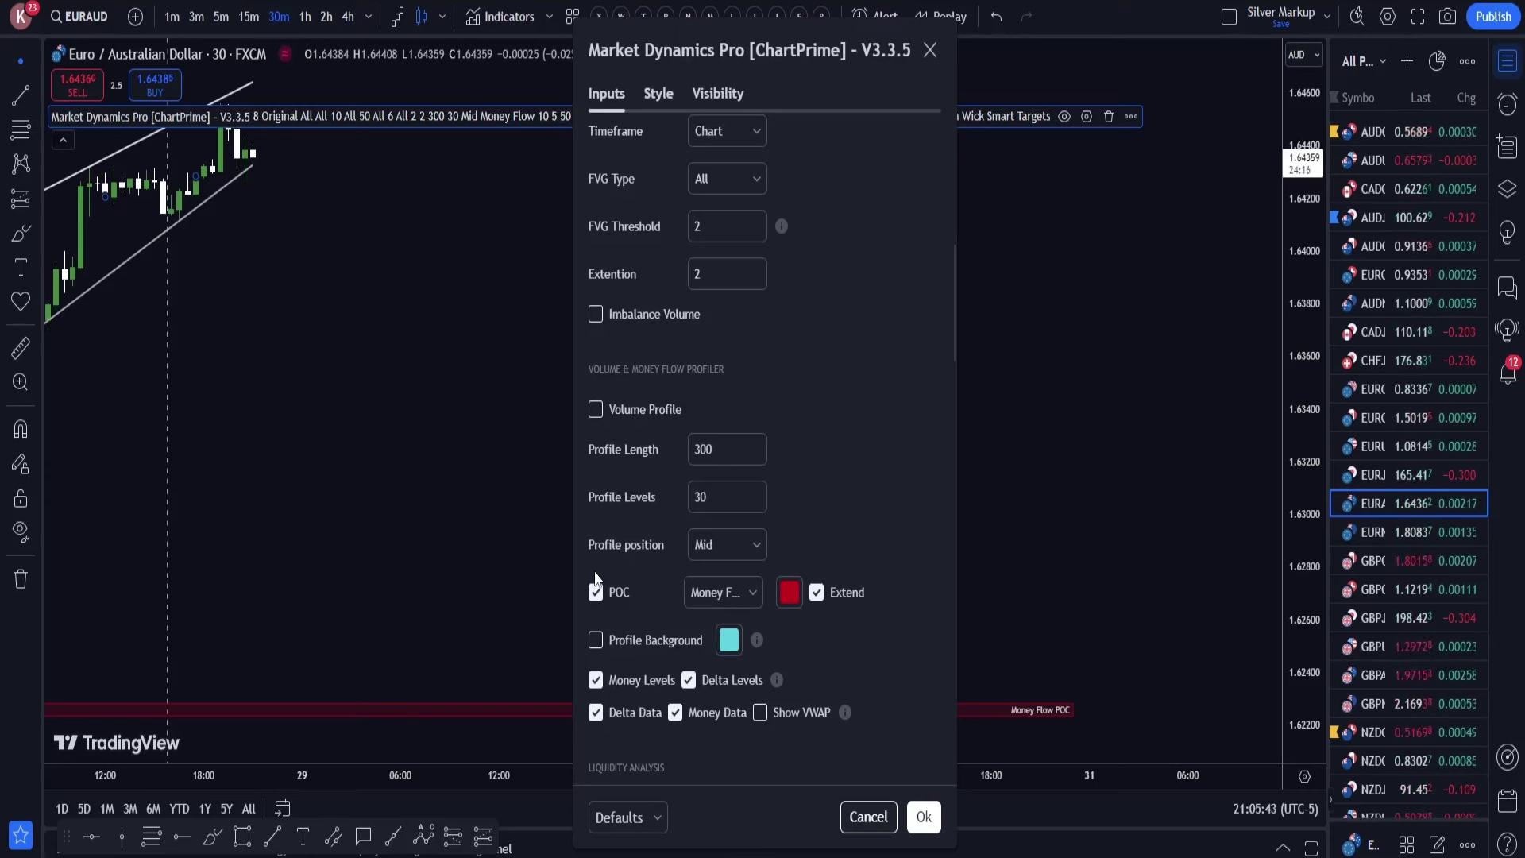
left_click(598, 592)
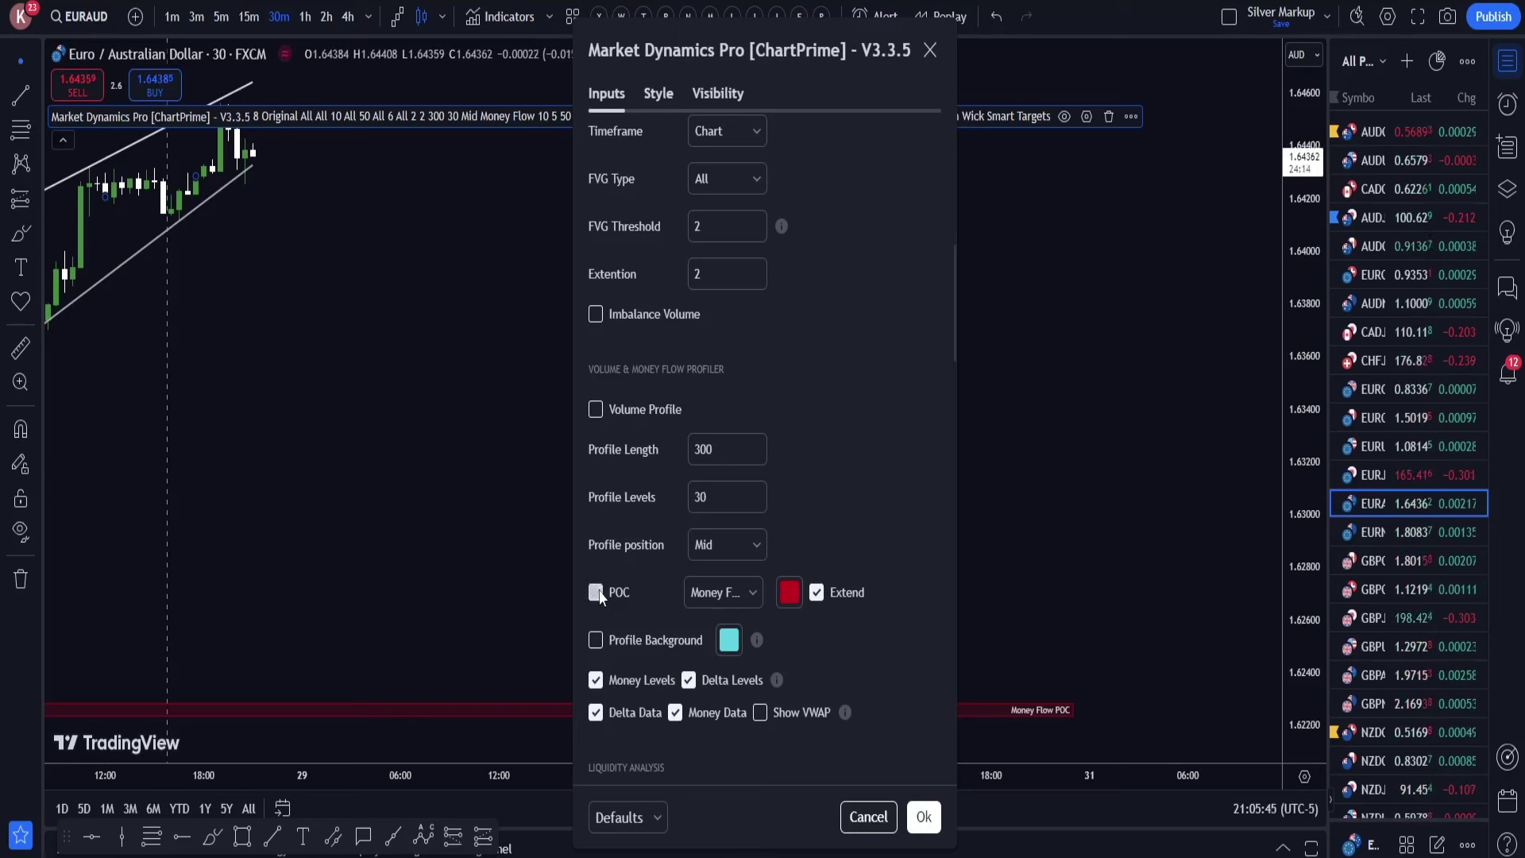
left_click(728, 593)
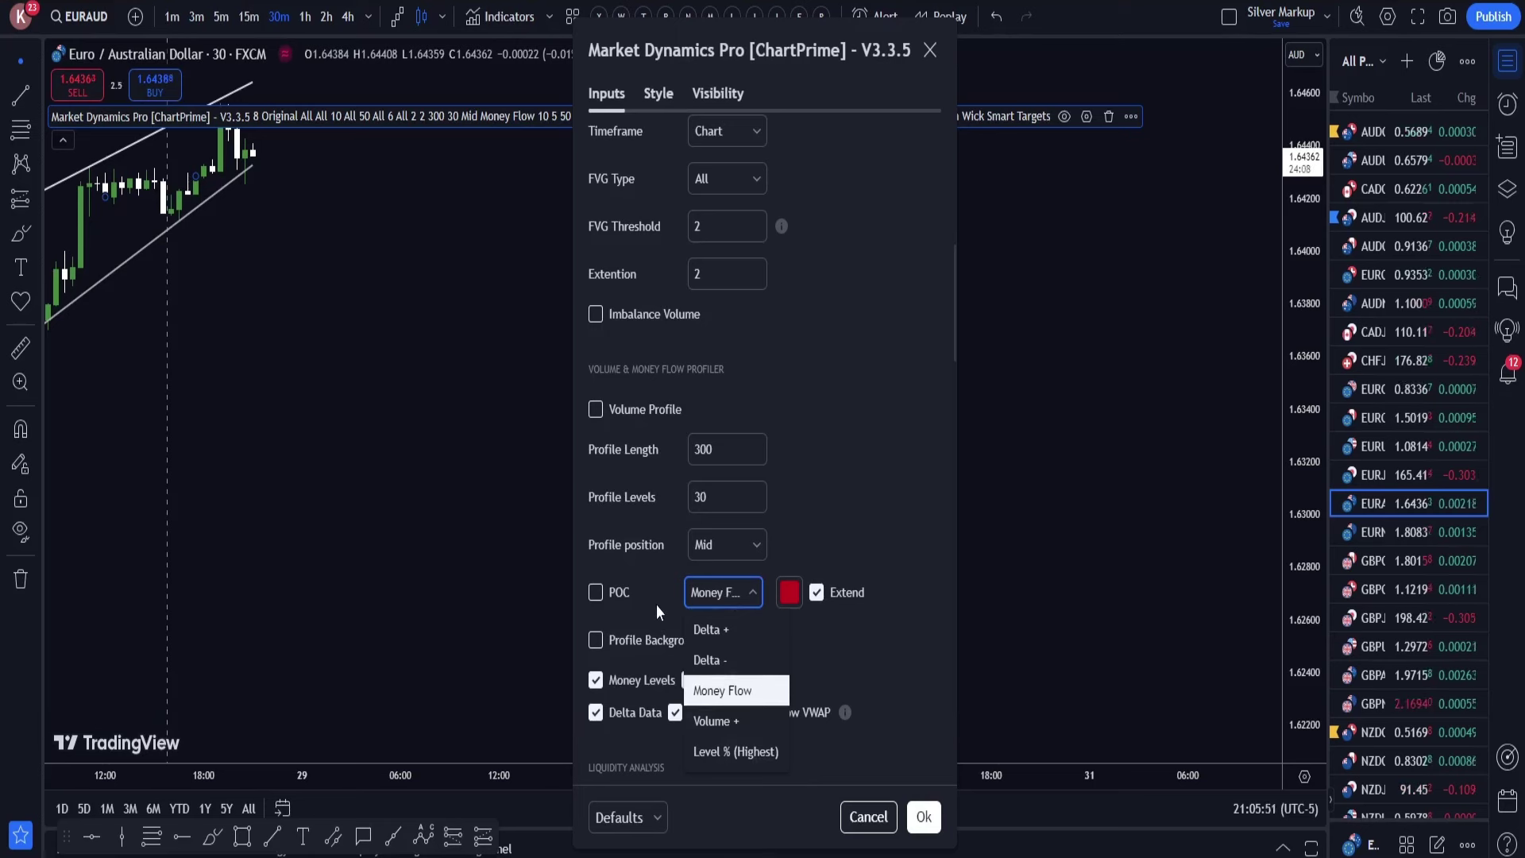
left_click(856, 631)
- Enable Liquidity Zones and Premium/Discount in the liquidity analysis and examine the zones on the EURAUD chart
scroll(856, 631, "down", 5)
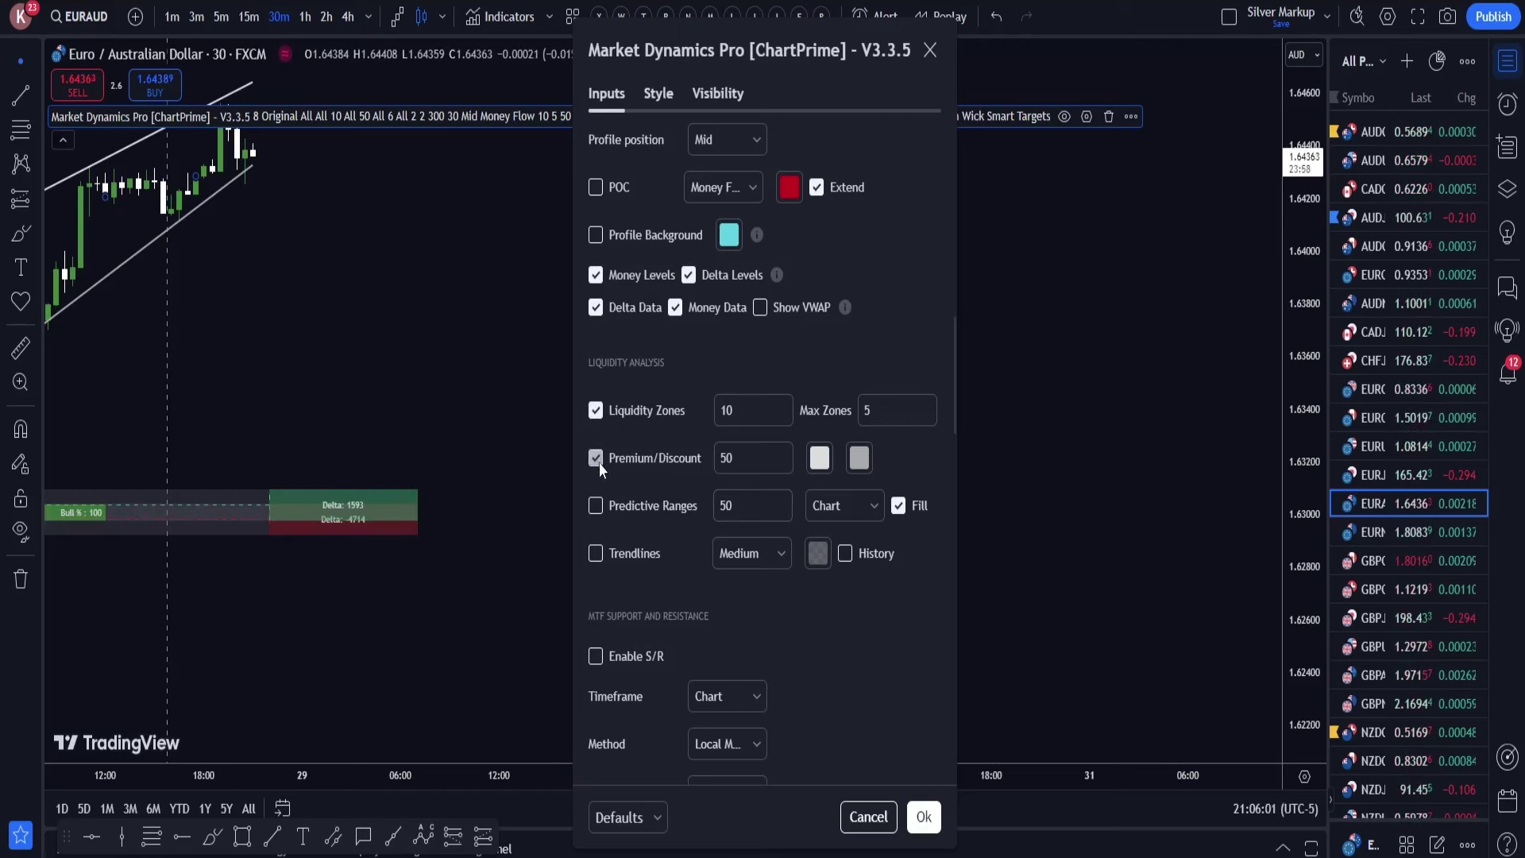
left_click(923, 816)
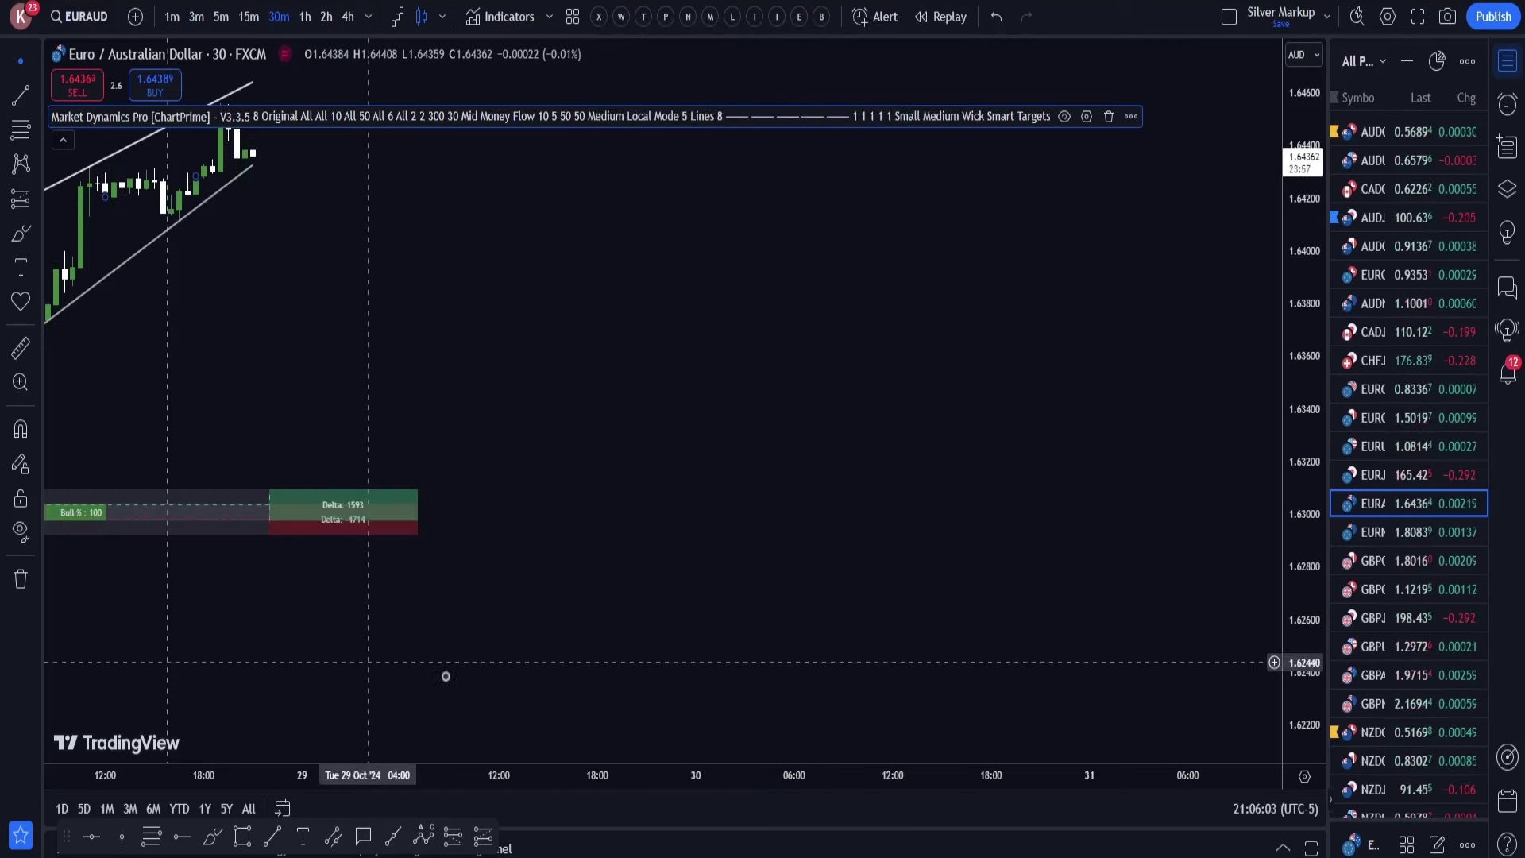
left_click_drag(446, 676, 919, 630)
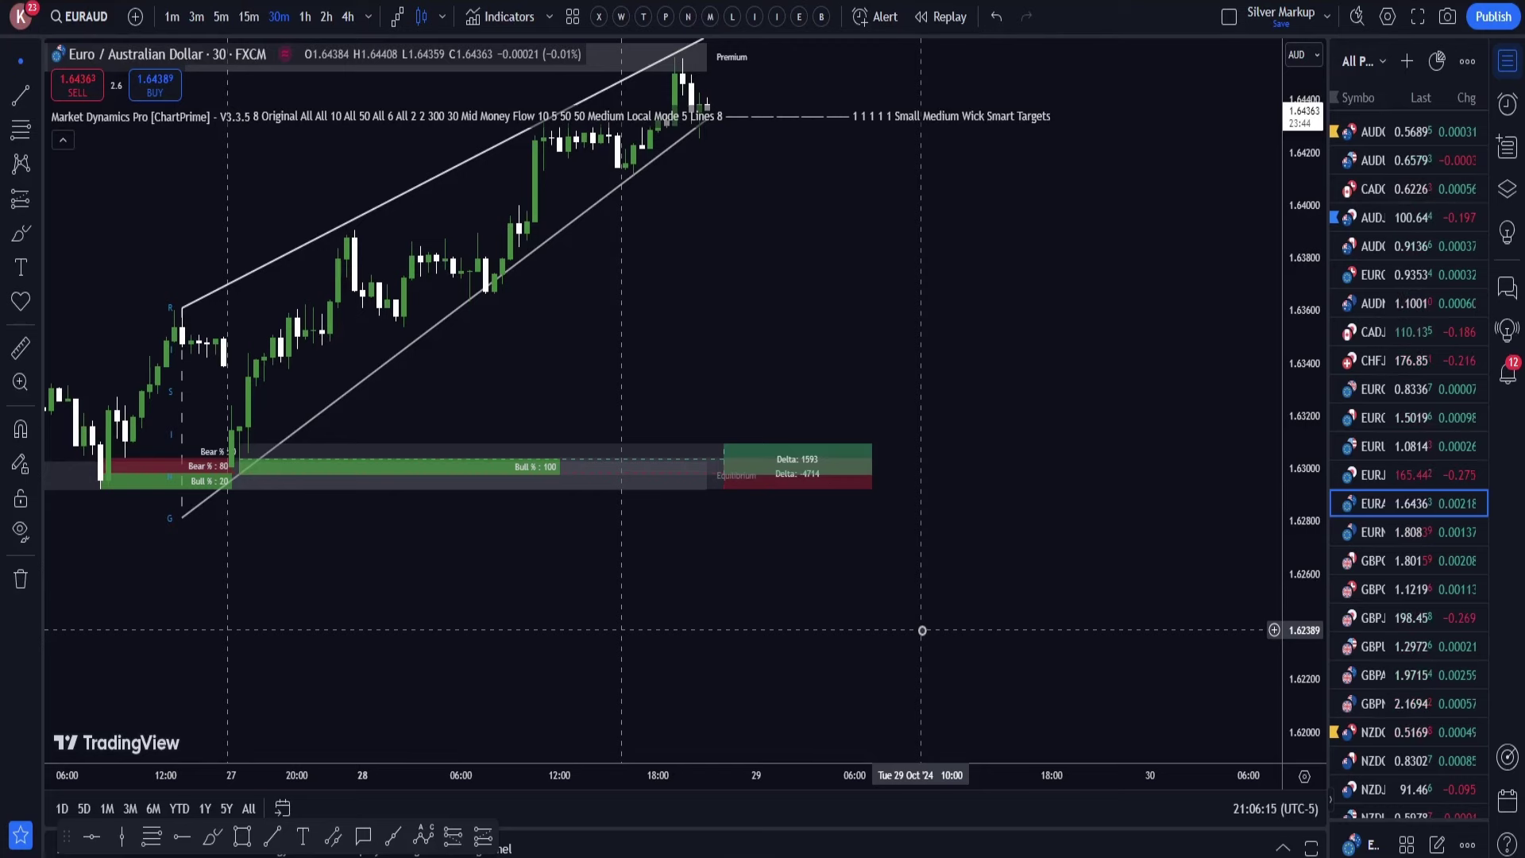
left_click_drag(877, 704, 974, 801)
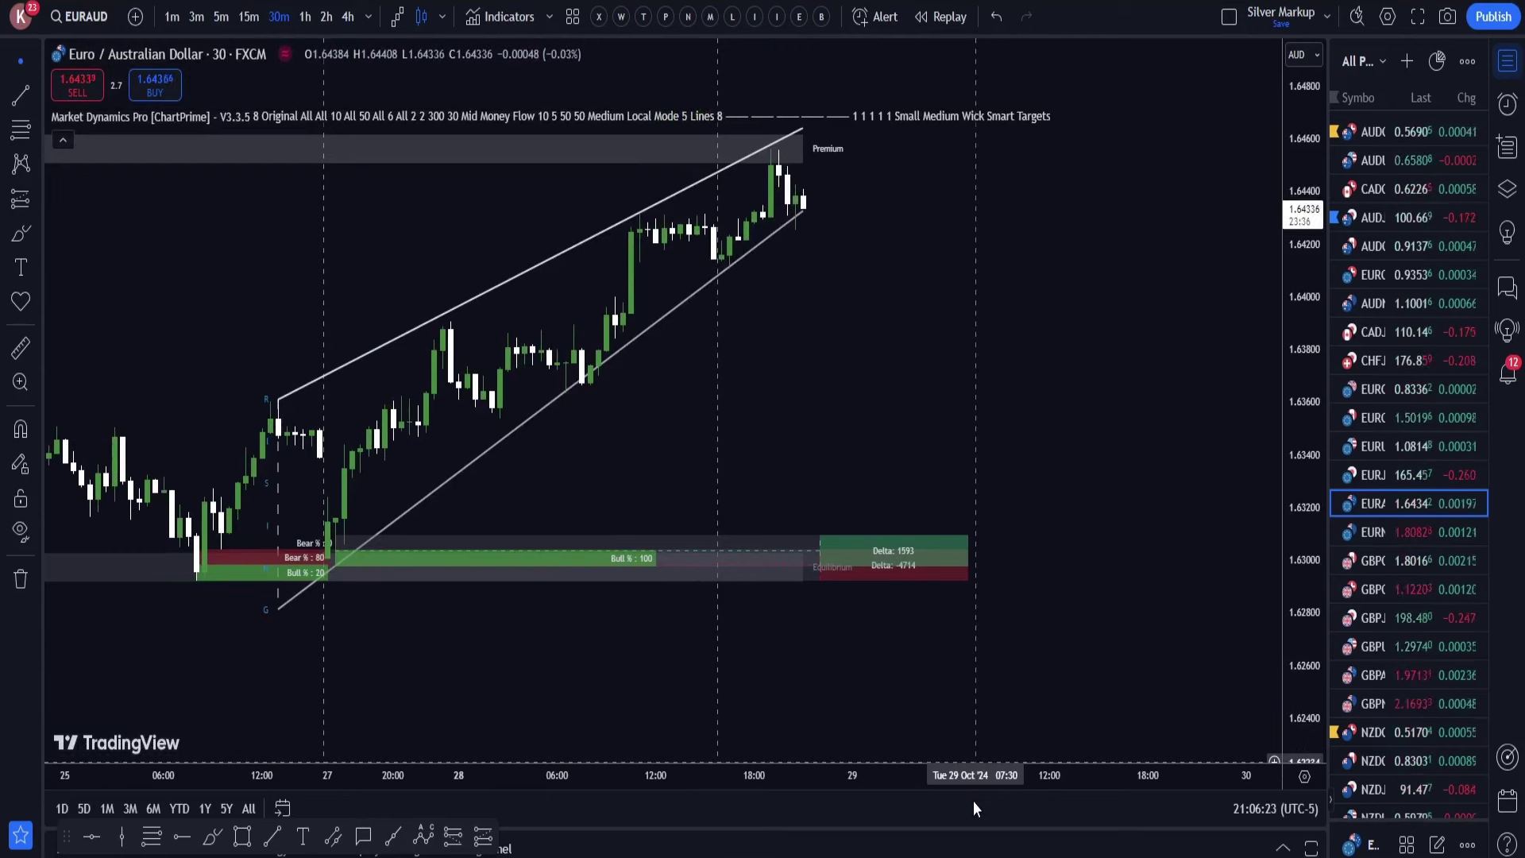
- Look through Market Dynamics Pro's multi-timeframe support and resistance, highs and lows, chart pattern and pattern alert options
mouse_move(946, 108)
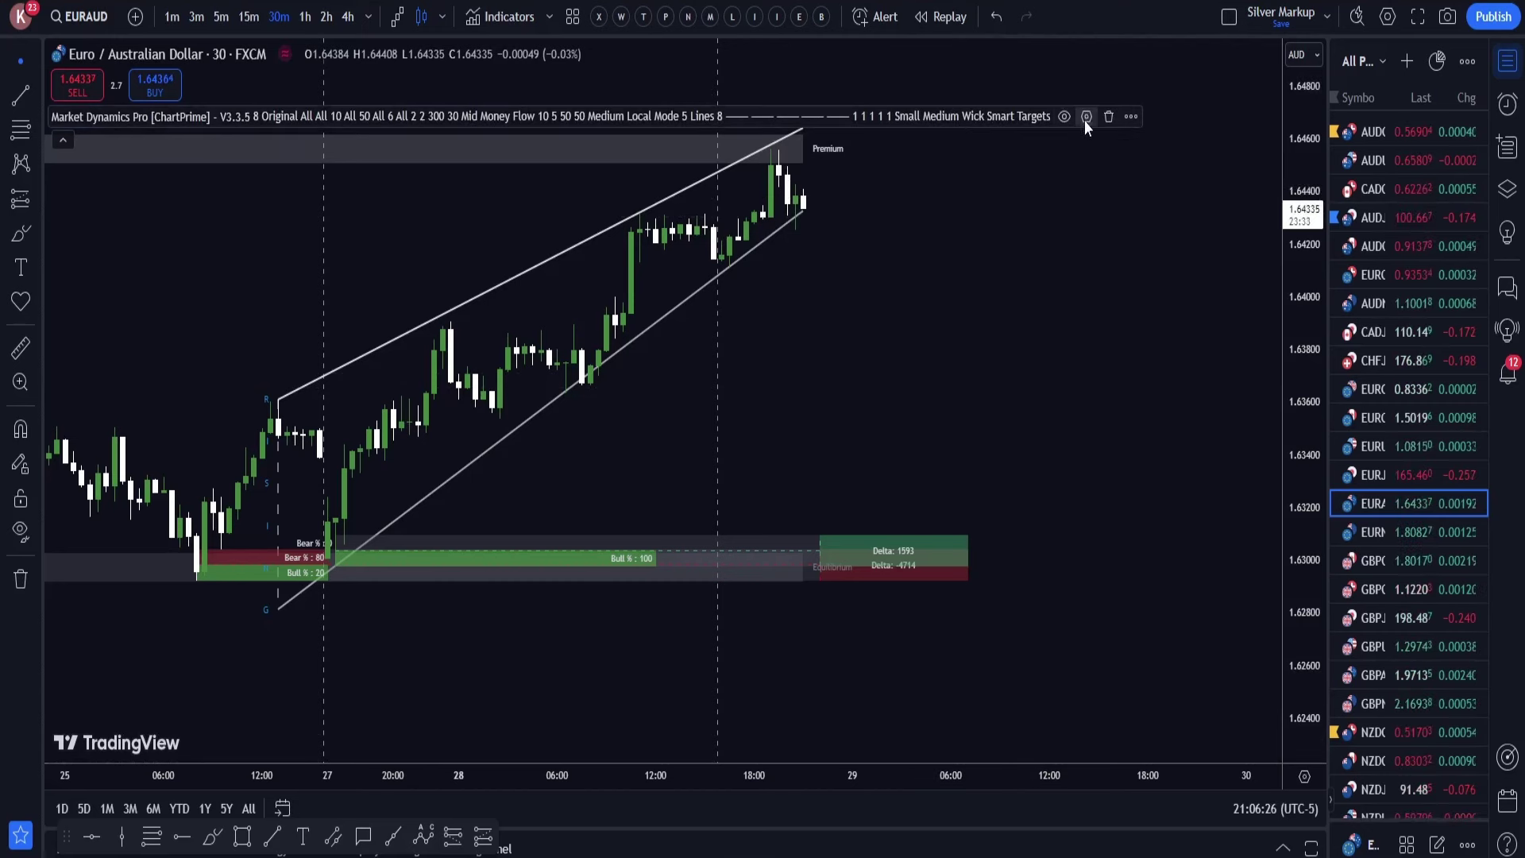
left_click(1086, 118)
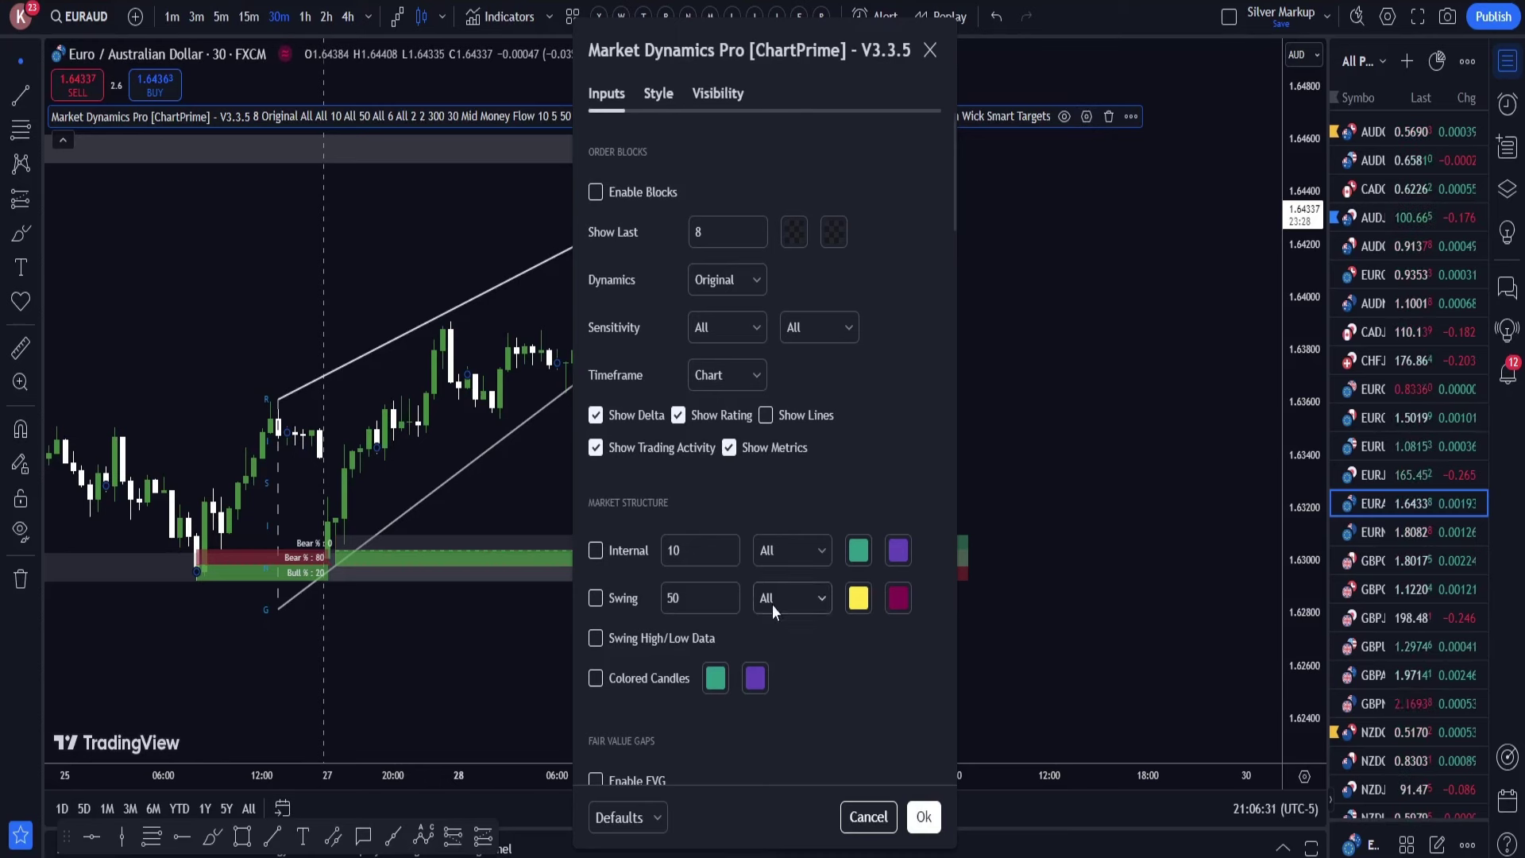
scroll(772, 604, "down", 15)
scroll(772, 603, "down", 5)
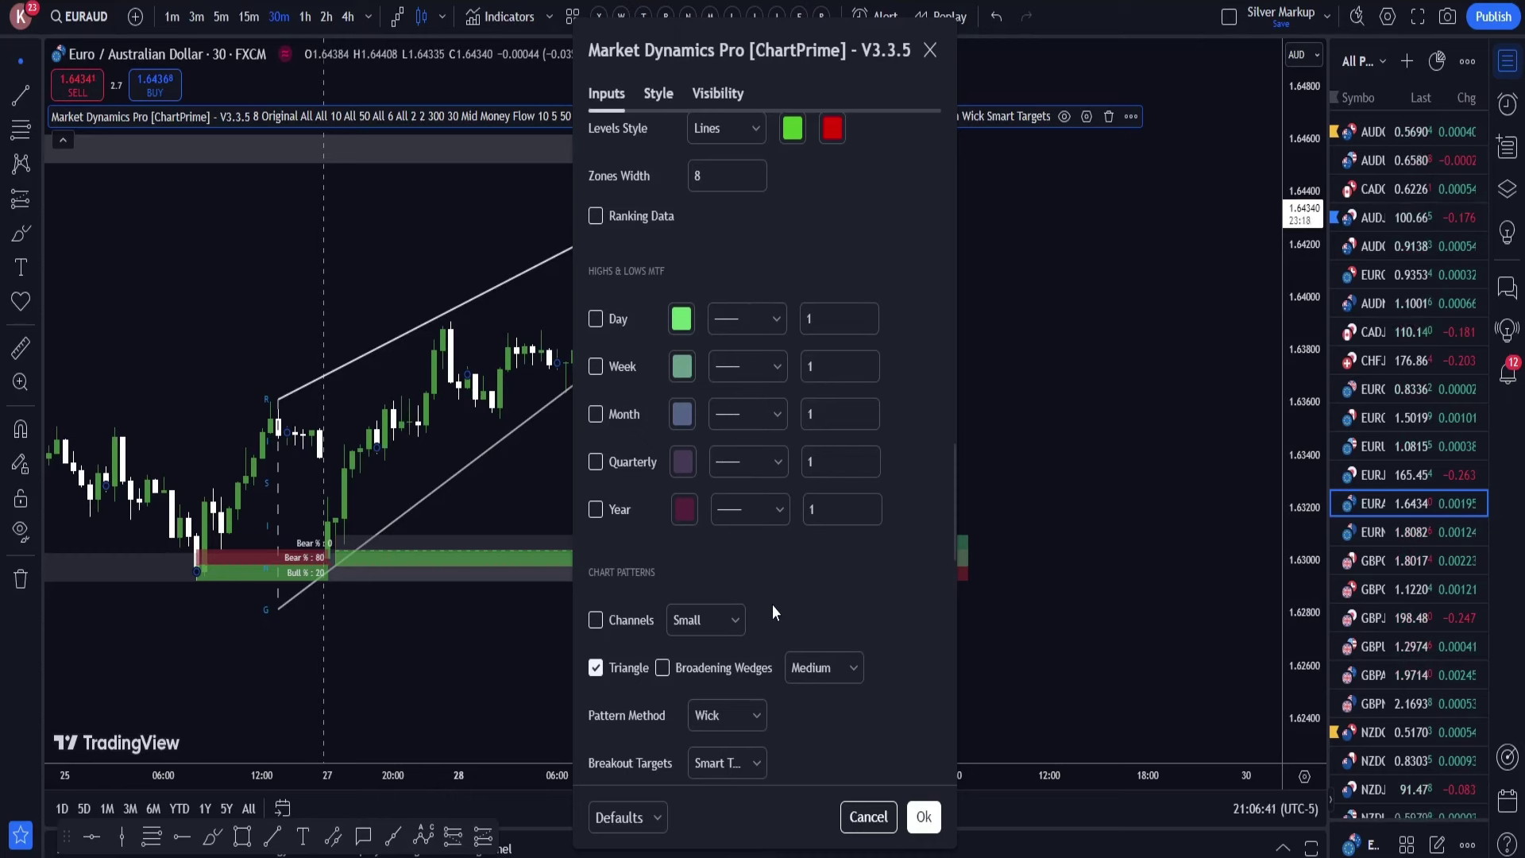
scroll(772, 604, "down", 5)
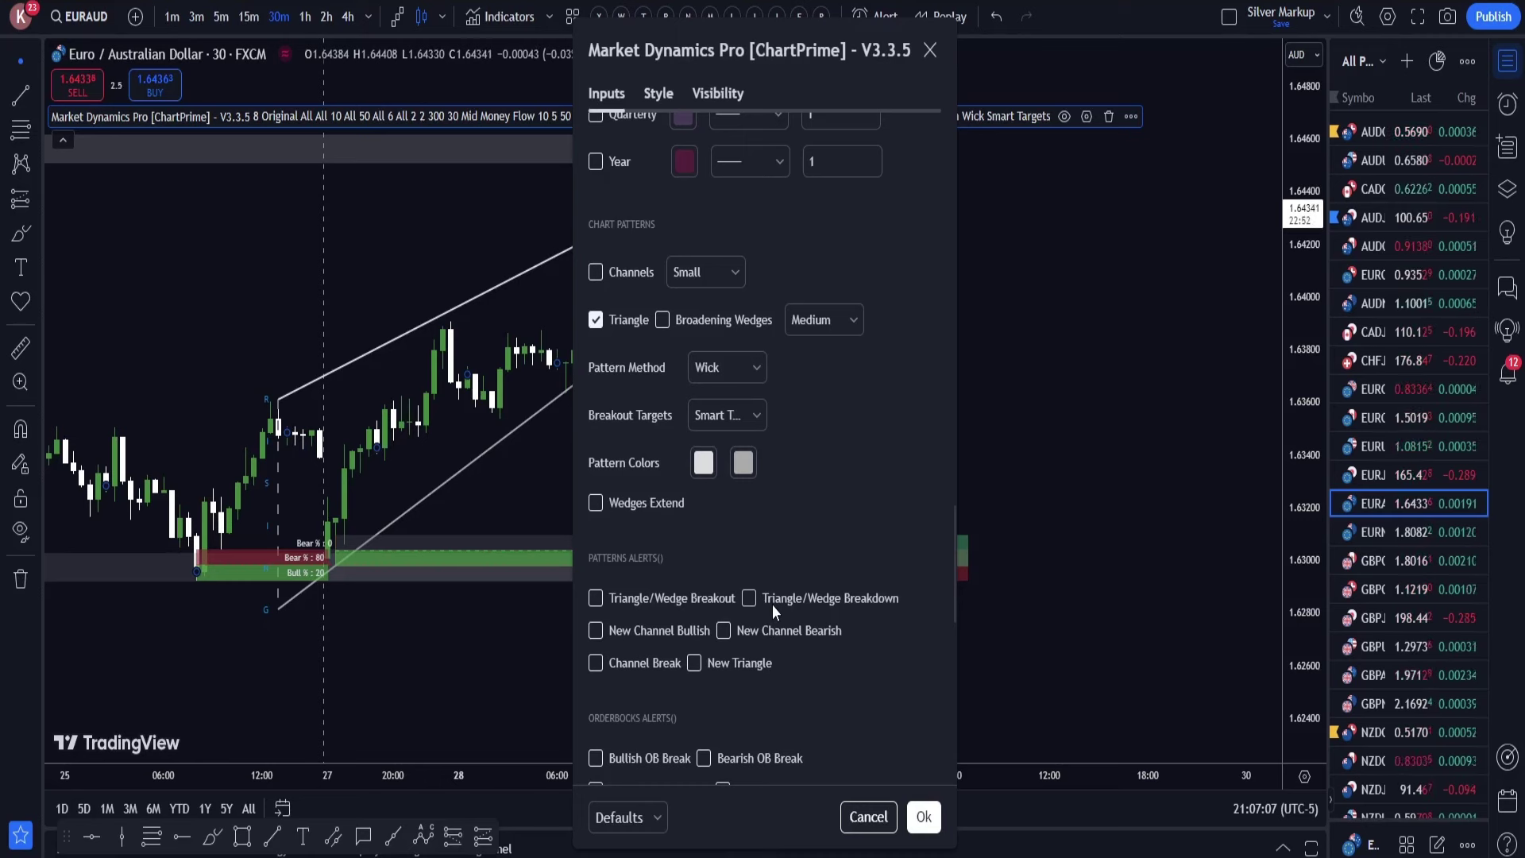
scroll(772, 603, "down", 2)
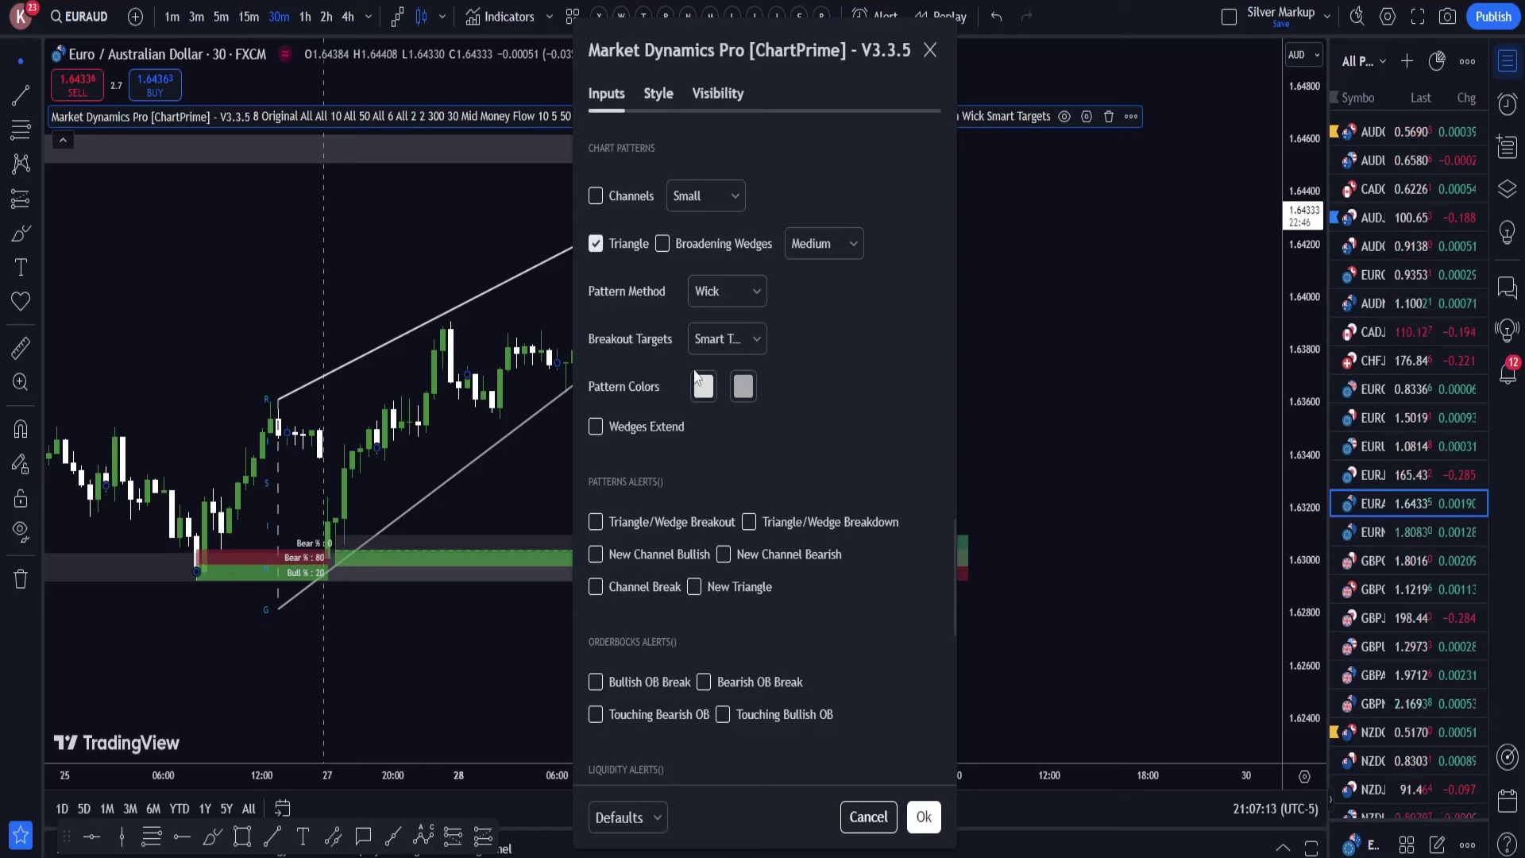
scroll(694, 368, "up", 1)
scroll(693, 369, "up", 10)
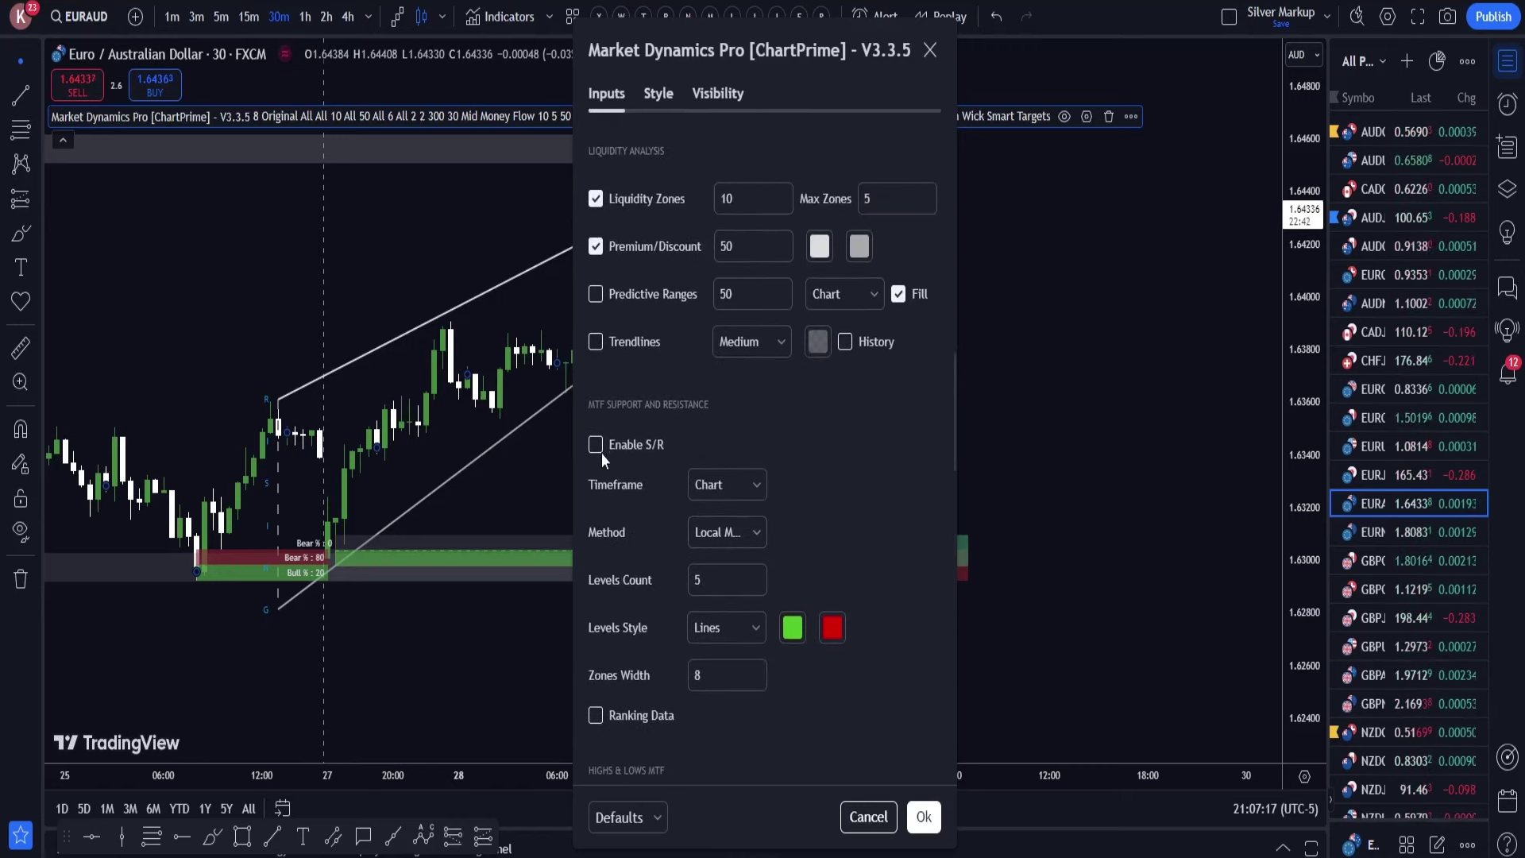
- Enable Small Channels and Medium Broadening Wedges in the chart patterns and examine the channel on the EURAUD chart
scroll(669, 511, "down", 6)
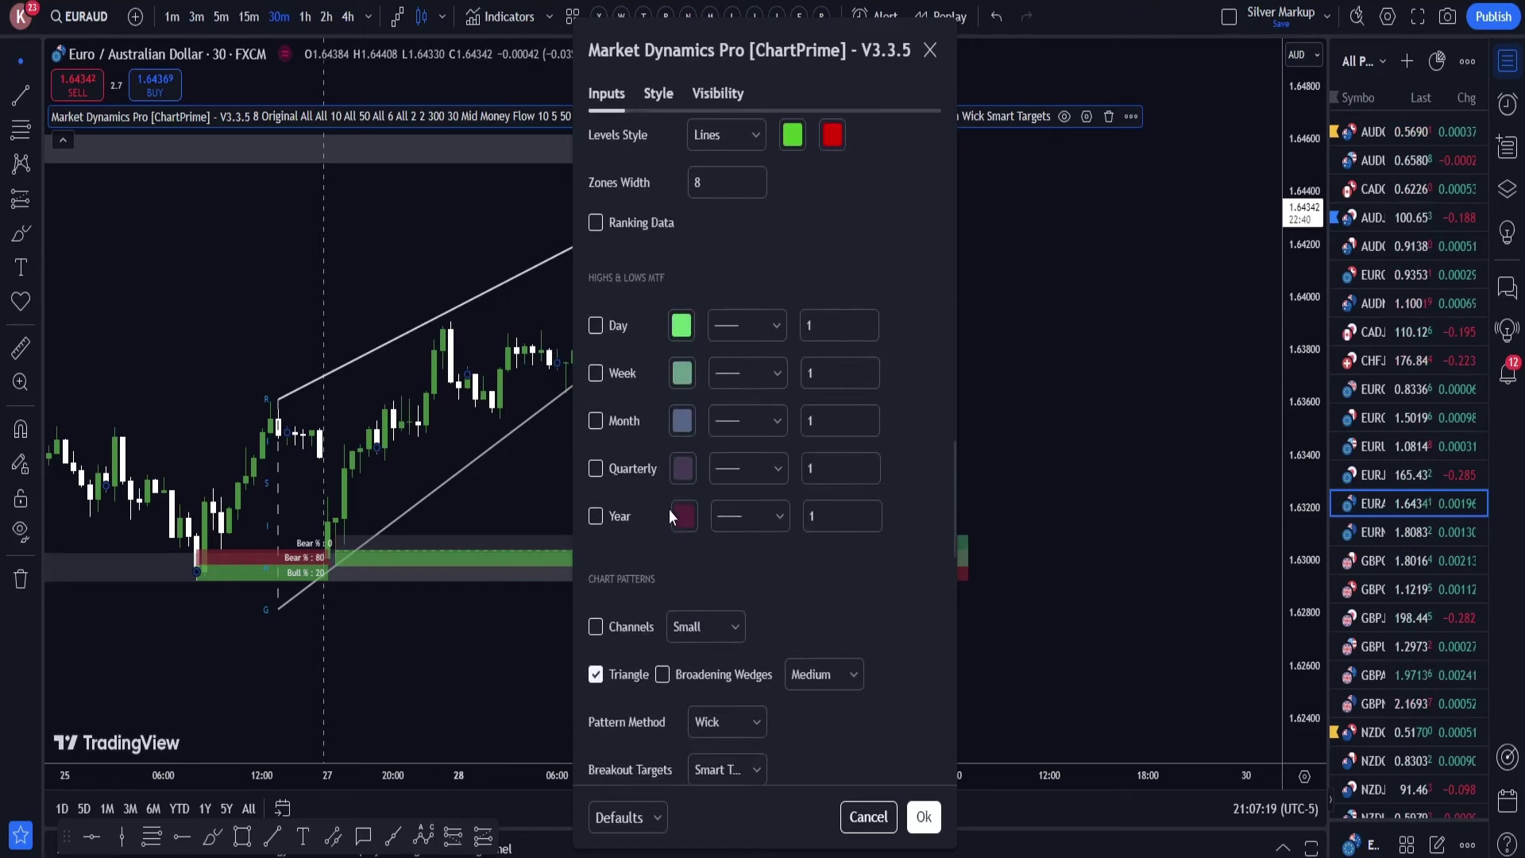
scroll(669, 511, "down", 2)
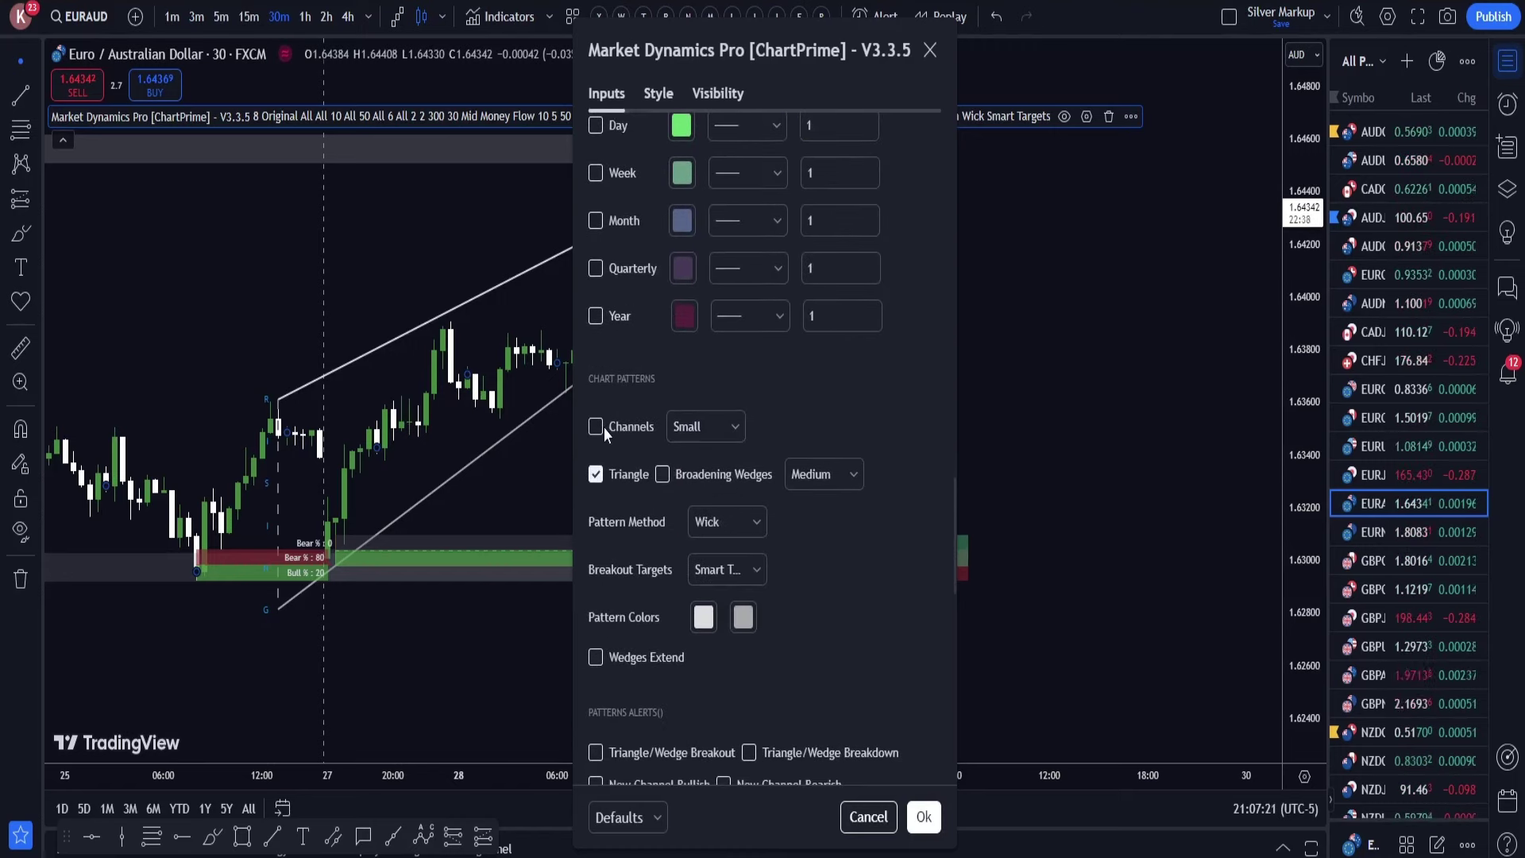
left_click(602, 428)
left_click(662, 479)
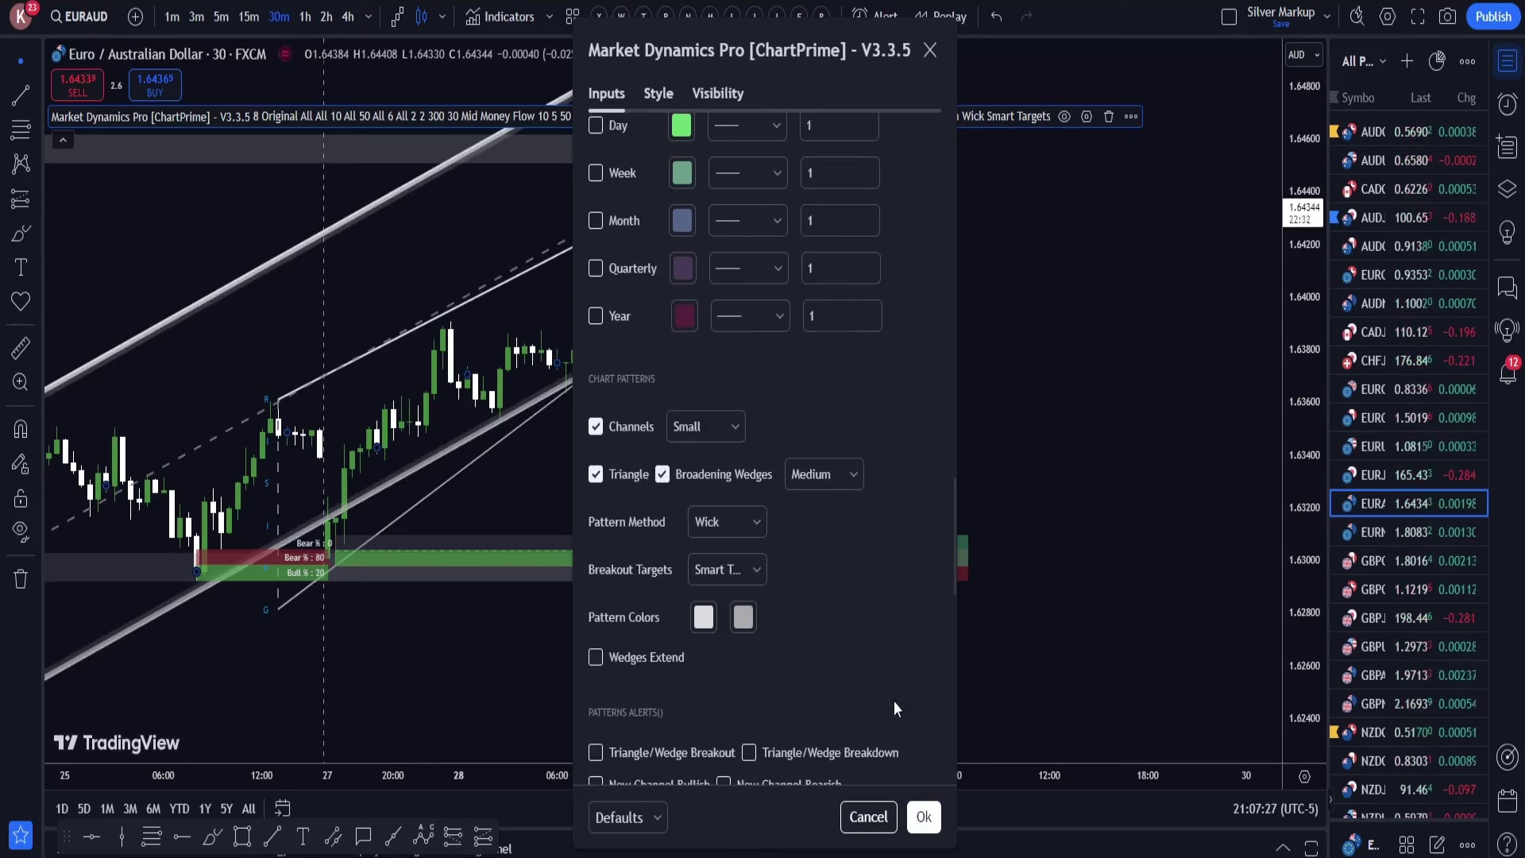
left_click(911, 826)
left_click_drag(718, 451, 1019, 438)
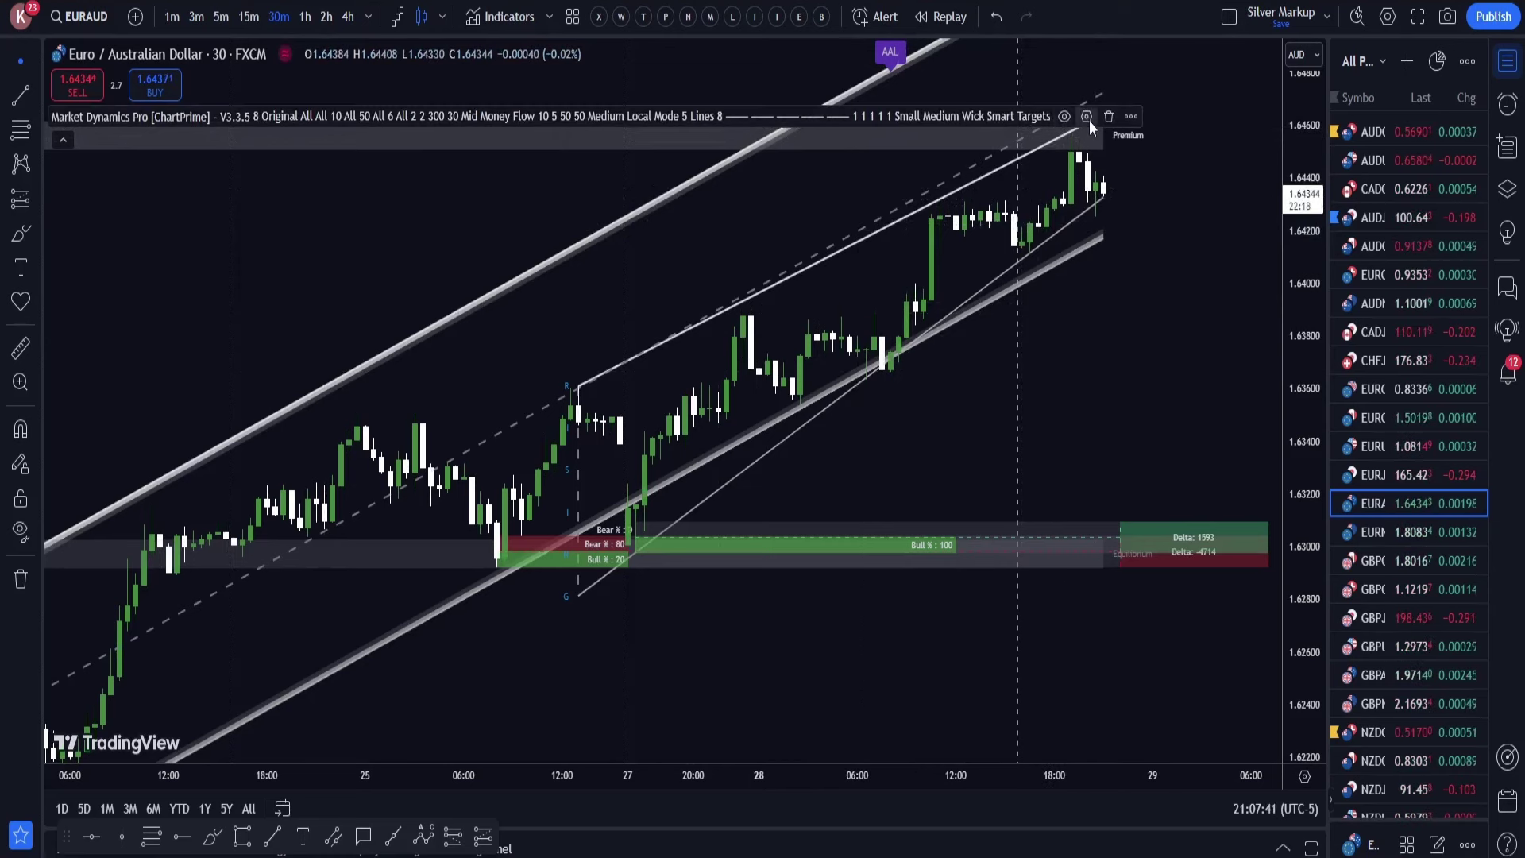
- Review Market Dynamics Pro's input settings, from order blocks through the volume profile, liquidity analysis and chart patterns to the alert options
double_click(893, 368)
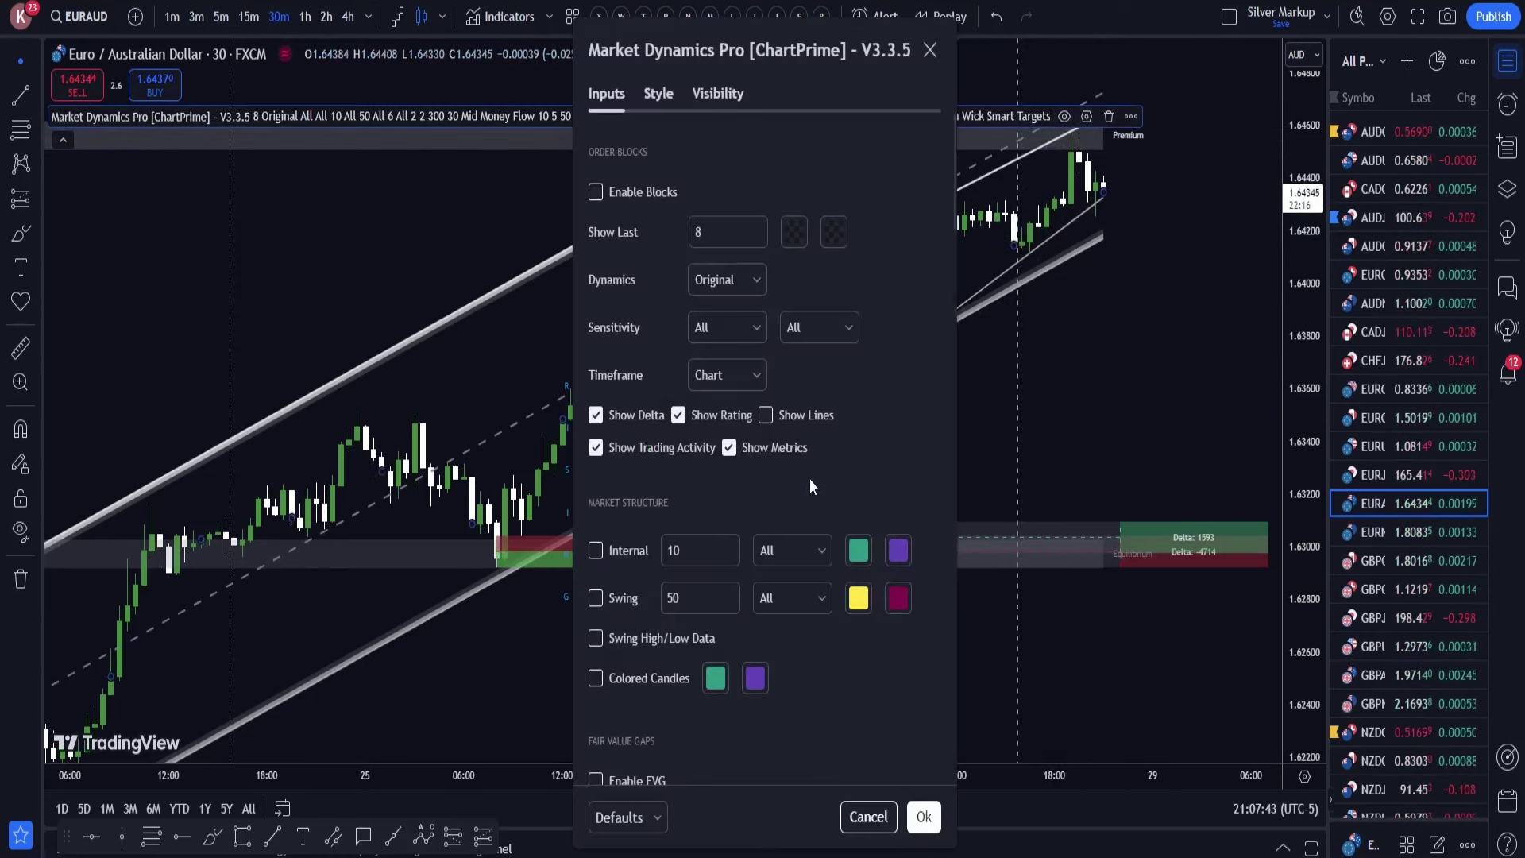
scroll(805, 439, "down", 1)
scroll(805, 439, "down", 8)
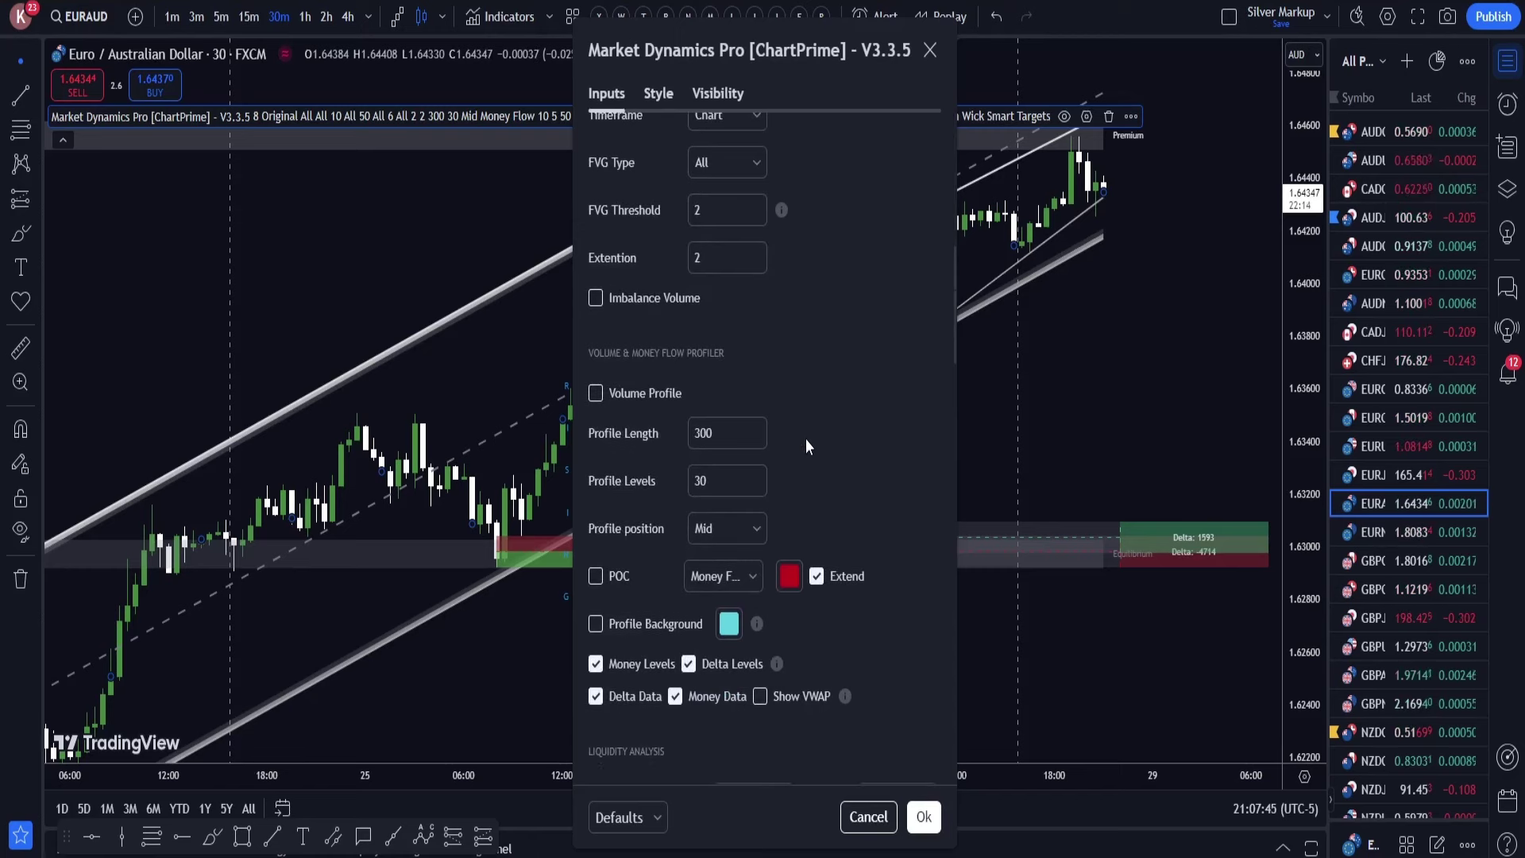
scroll(805, 439, "up", 2)
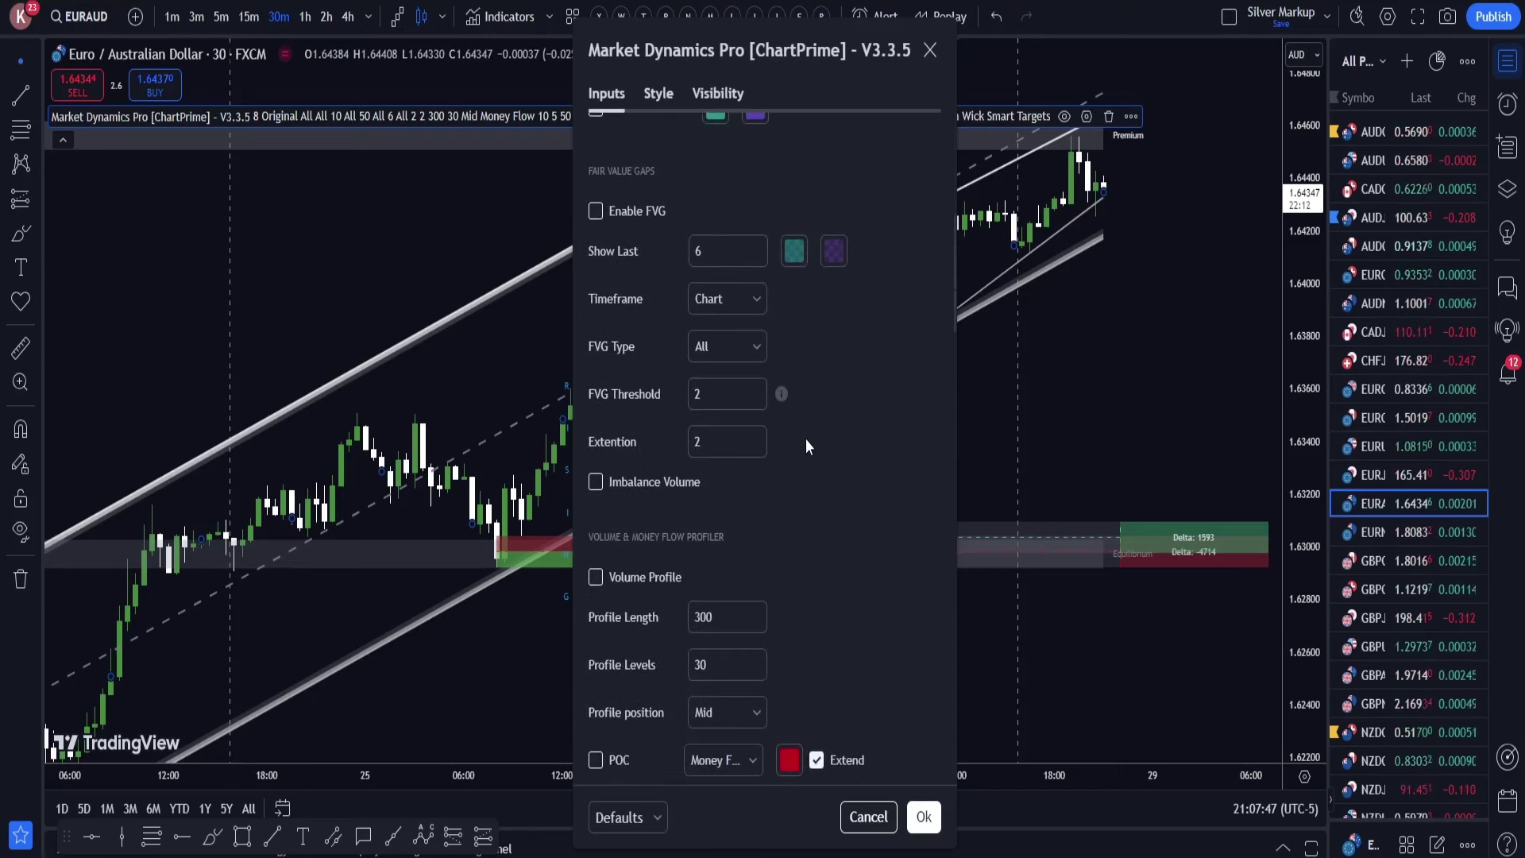
scroll(805, 438, "down", 3)
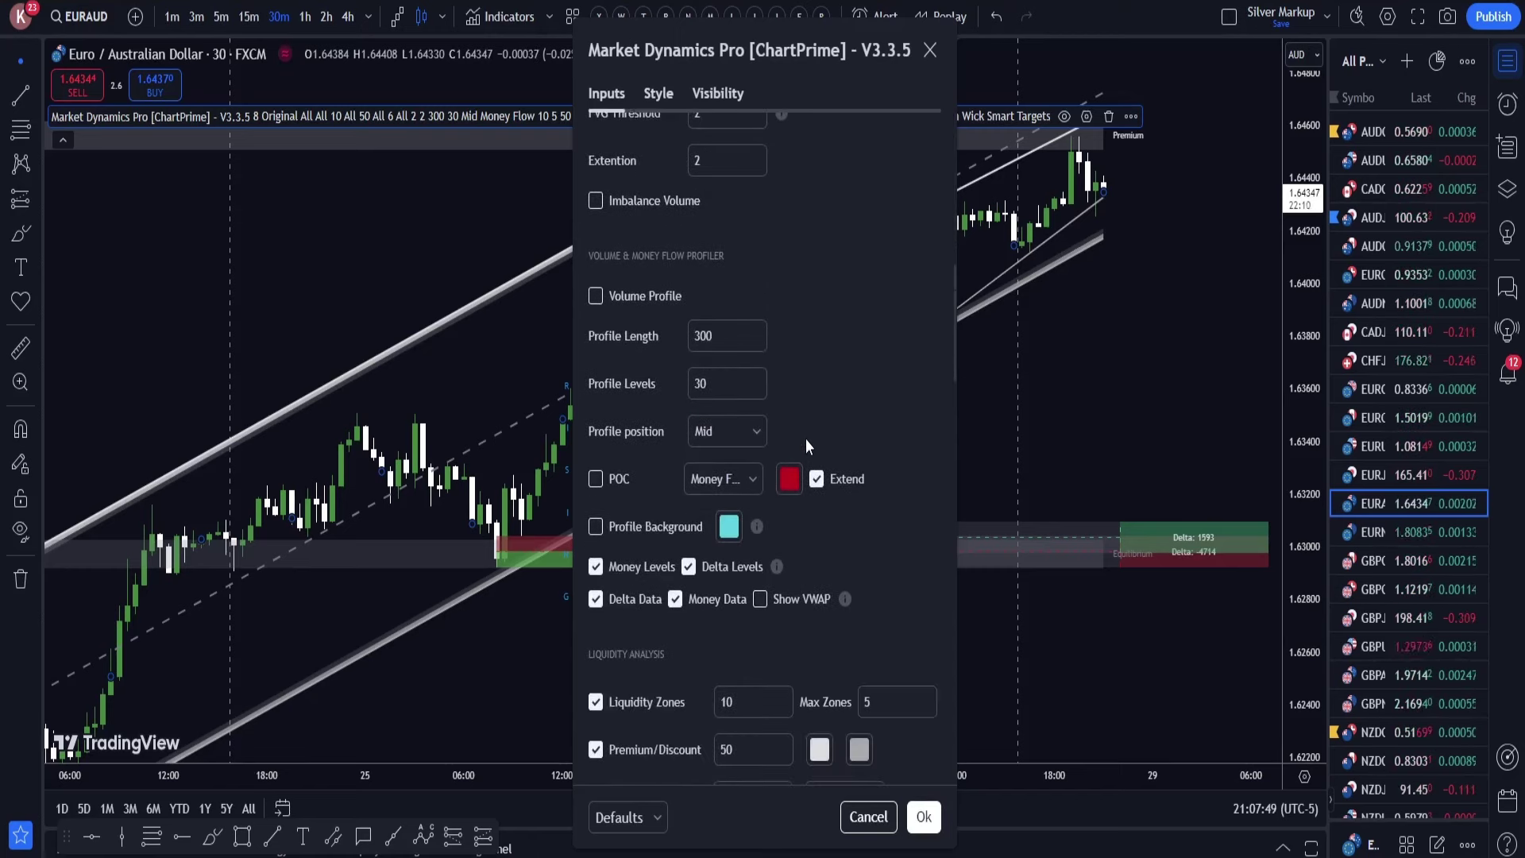
scroll(805, 438, "down", 4)
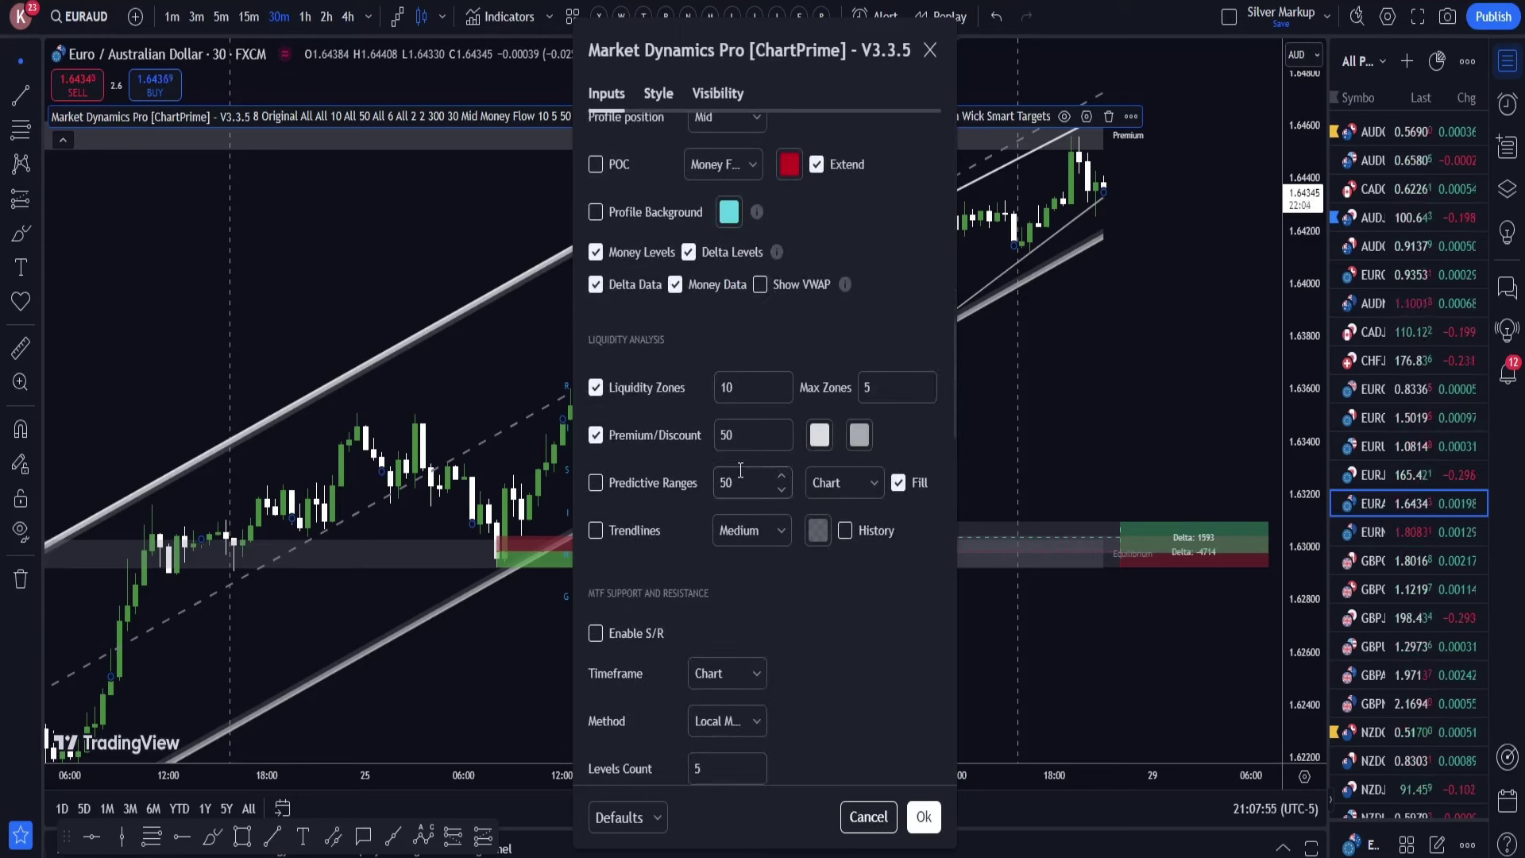
scroll(741, 470, "down", 5)
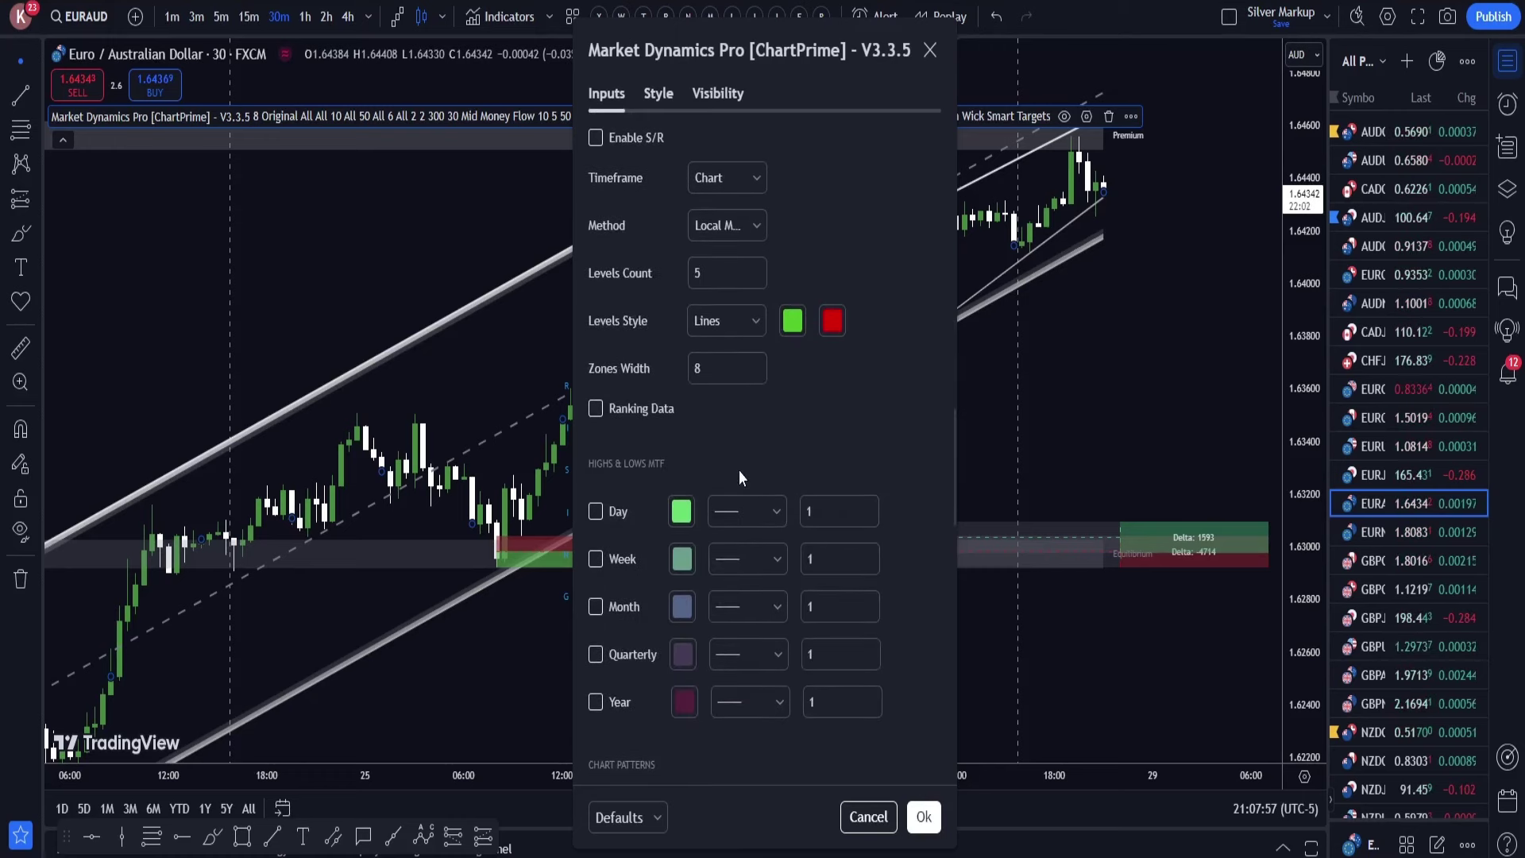
scroll(739, 475, "down", 3)
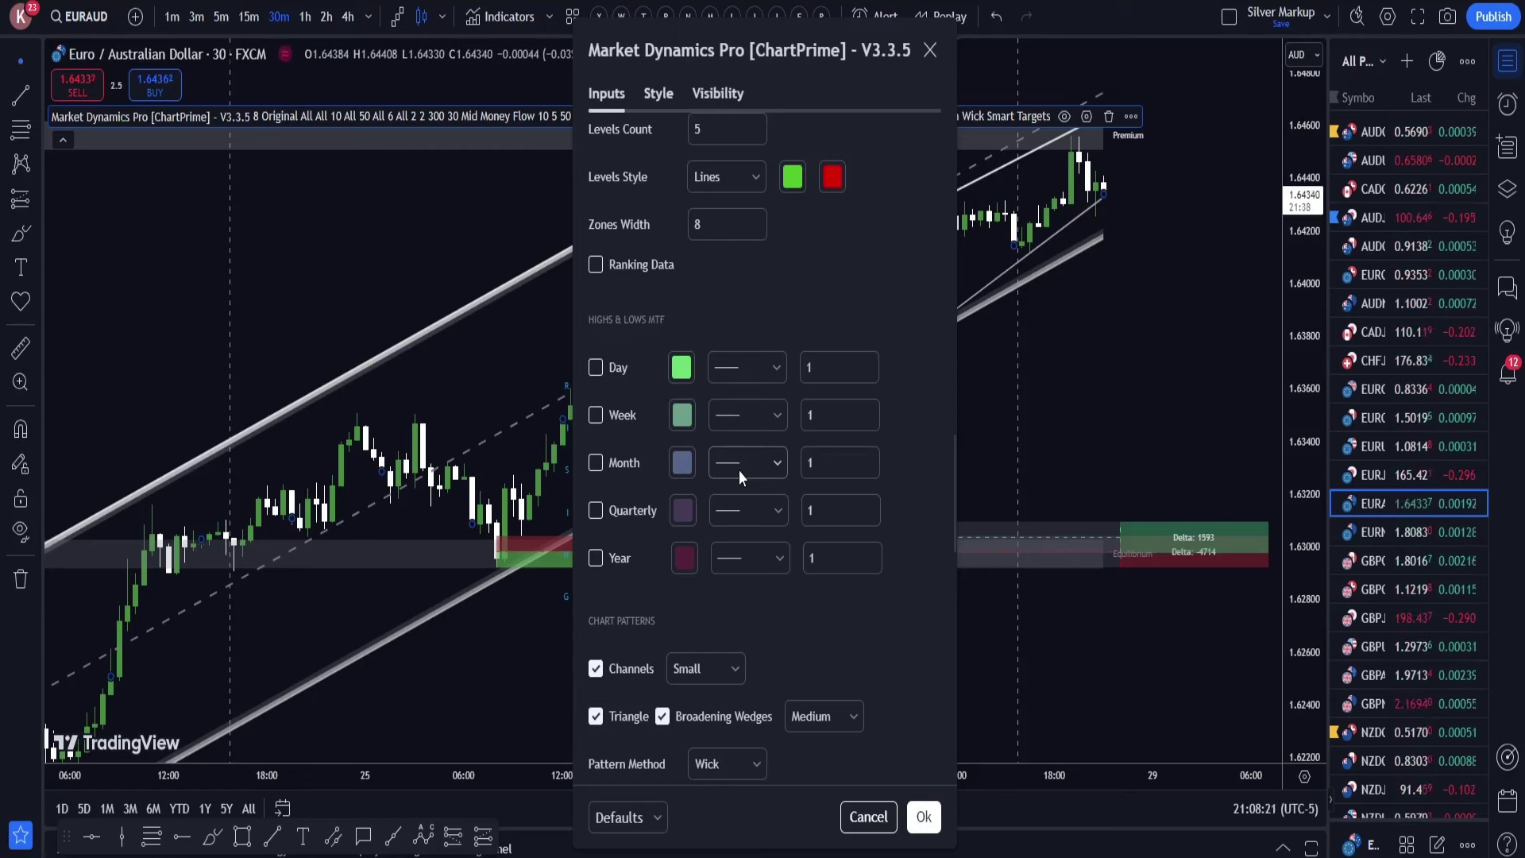
scroll(739, 470, "down", 6)
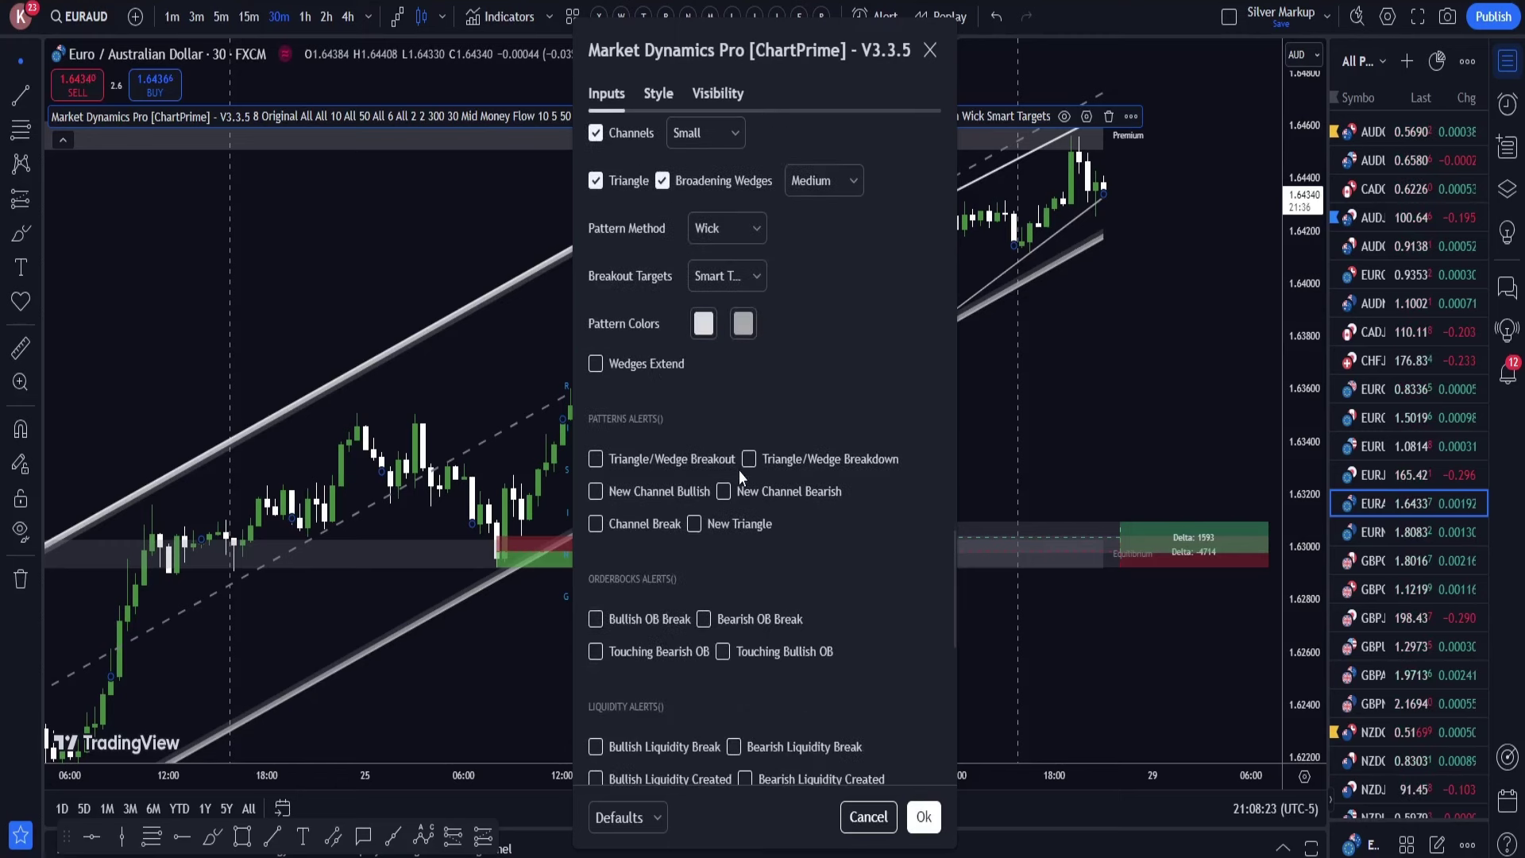
scroll(739, 470, "down", 1)
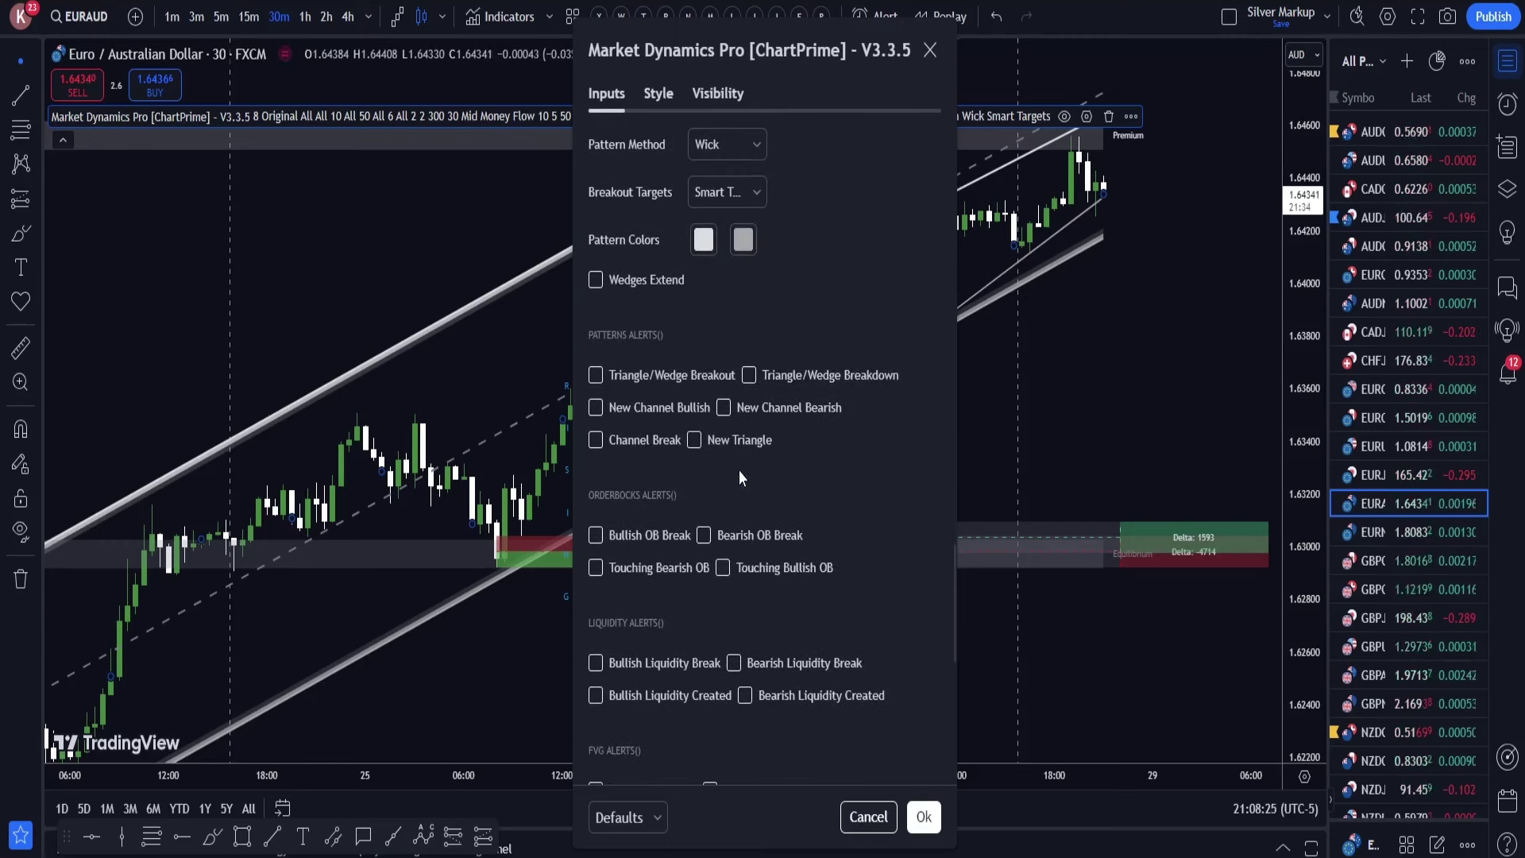
scroll(739, 475, "down", 5)
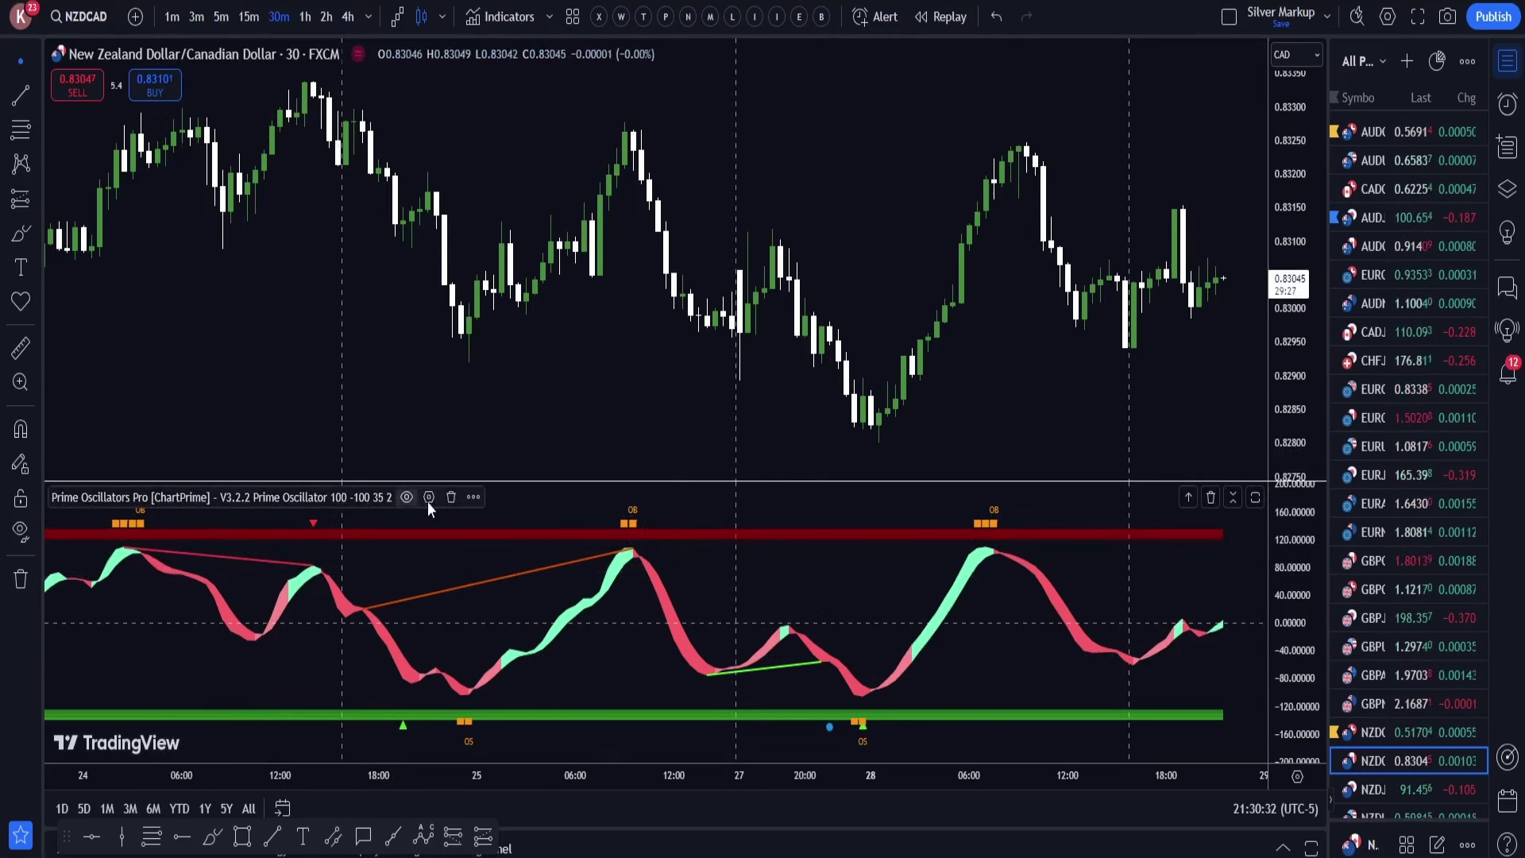
- Switch the Prime Oscillators Pro indicator on the NZDCAD chart to the Trend Fusion Oscillator and examine its plot and settings
left_click(428, 498)
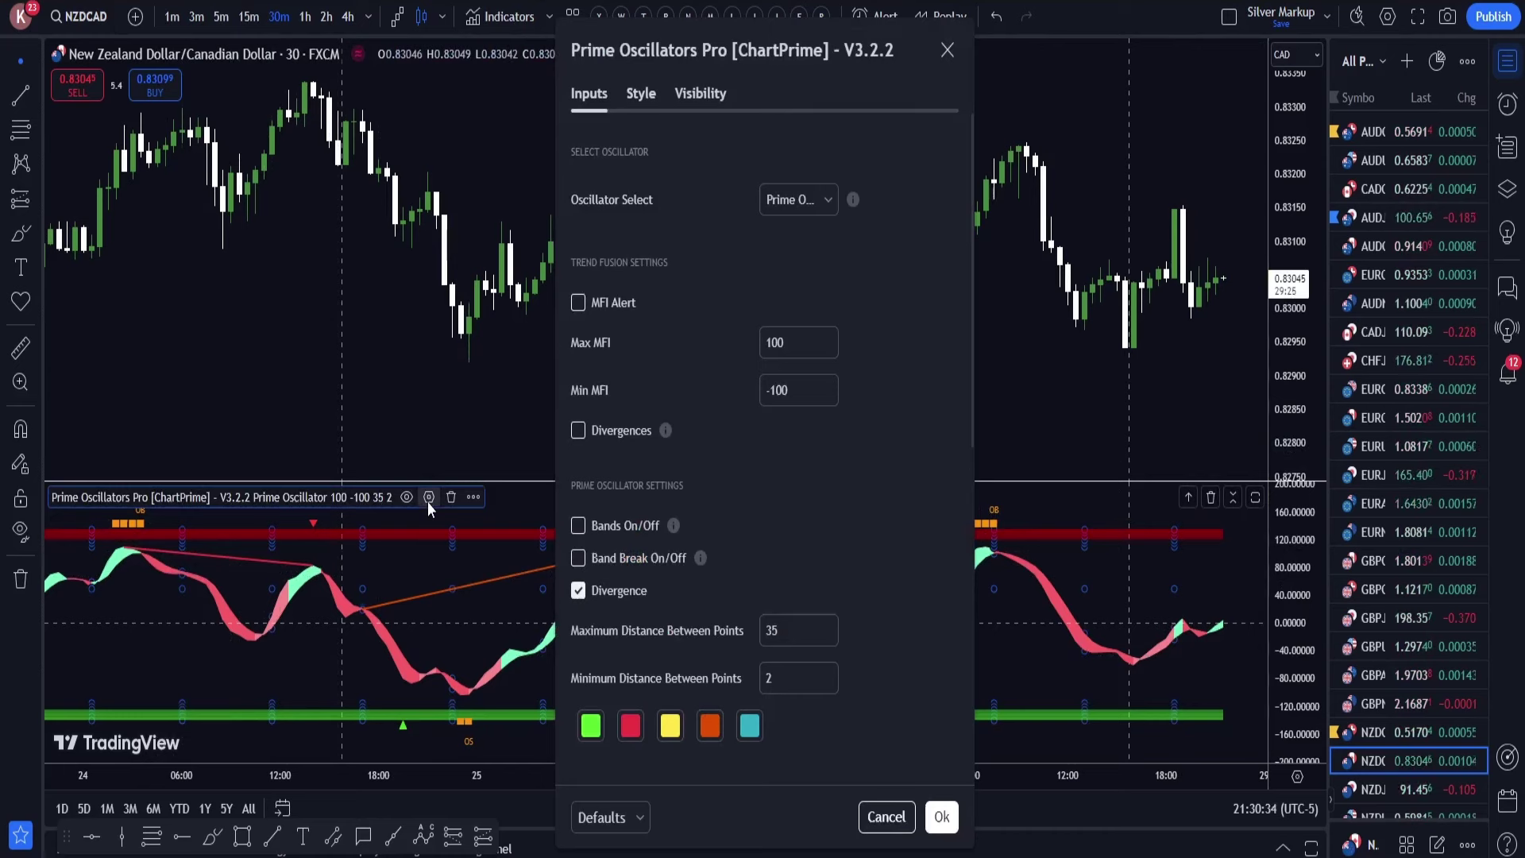
left_click(827, 202)
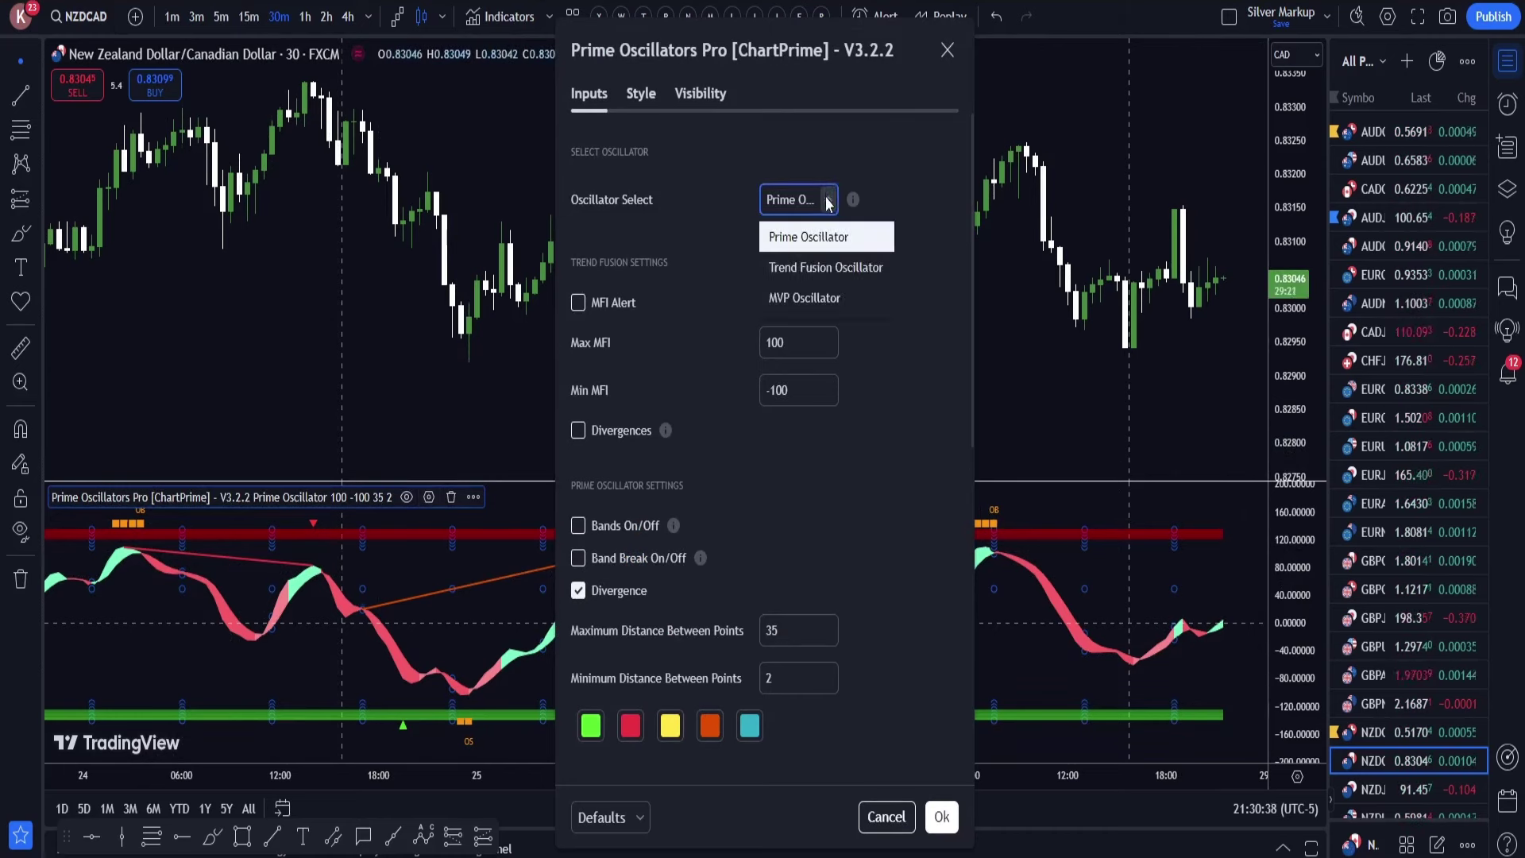
left_click(807, 270)
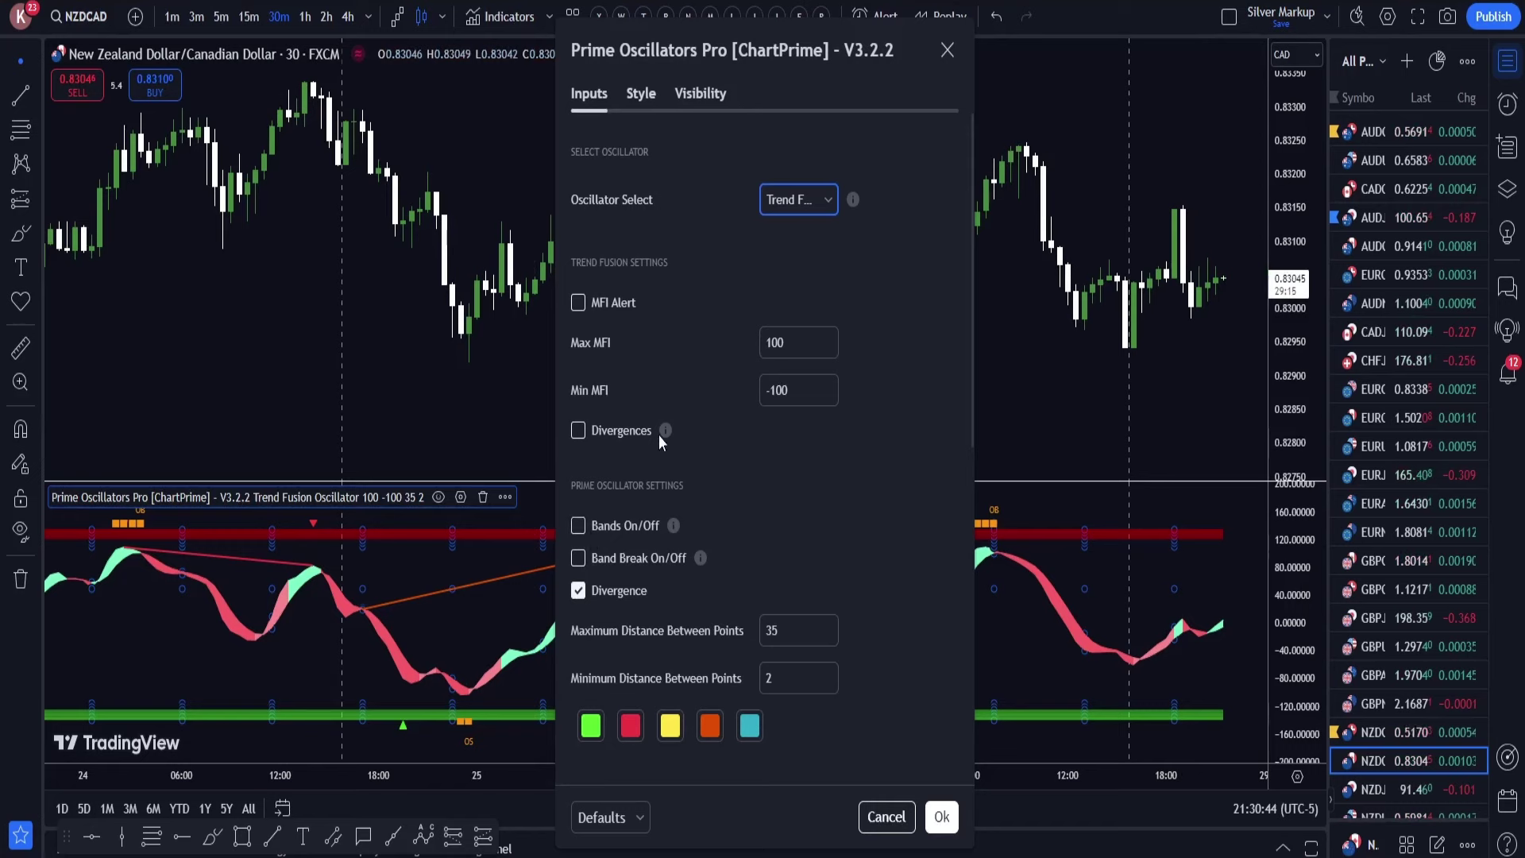
scroll(698, 480, "down", 3)
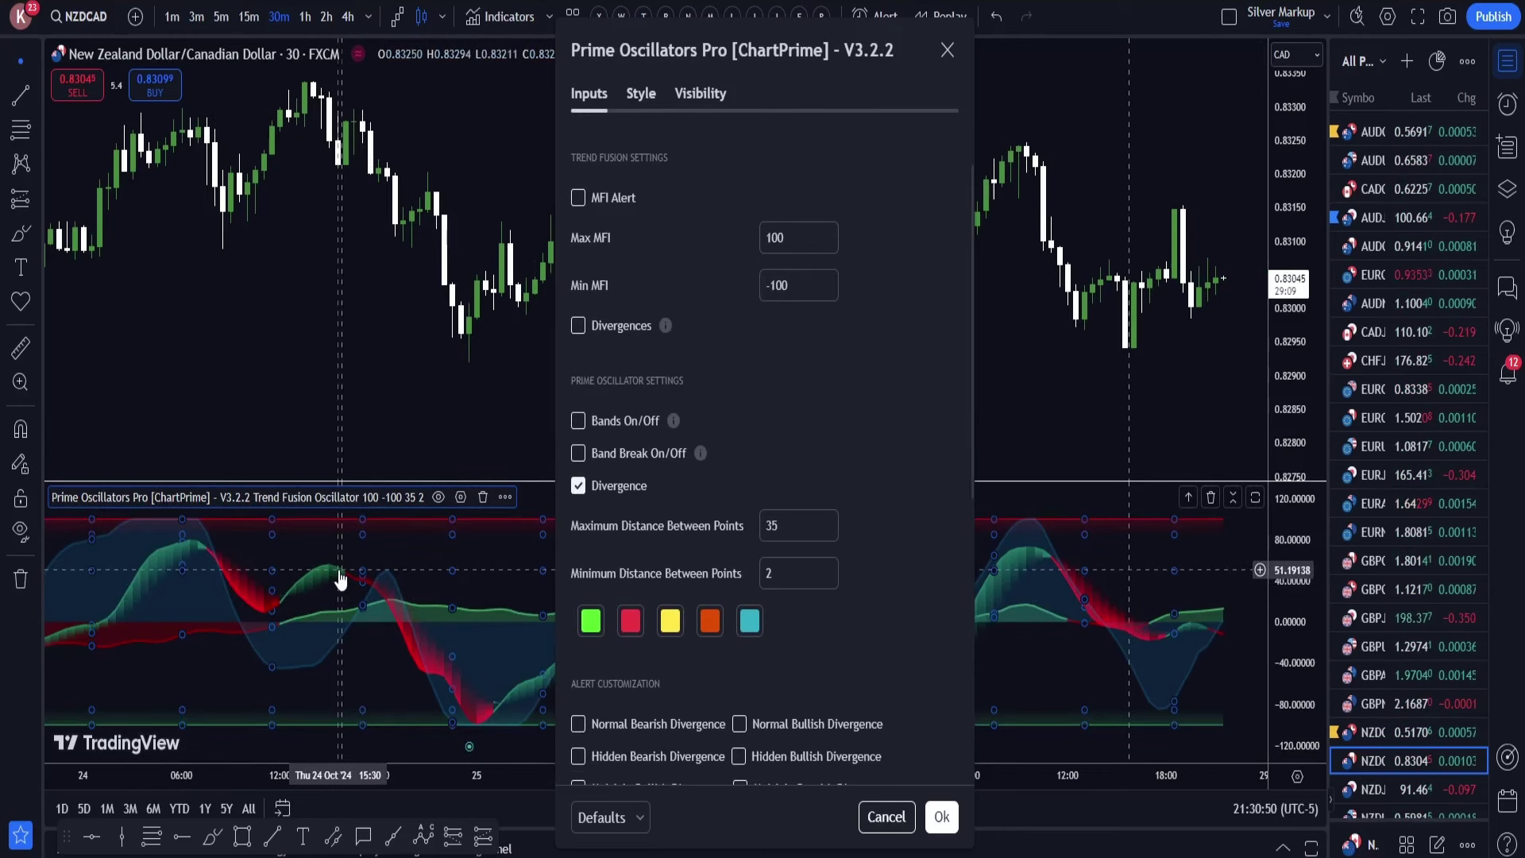
scroll(763, 278, "up", 3)
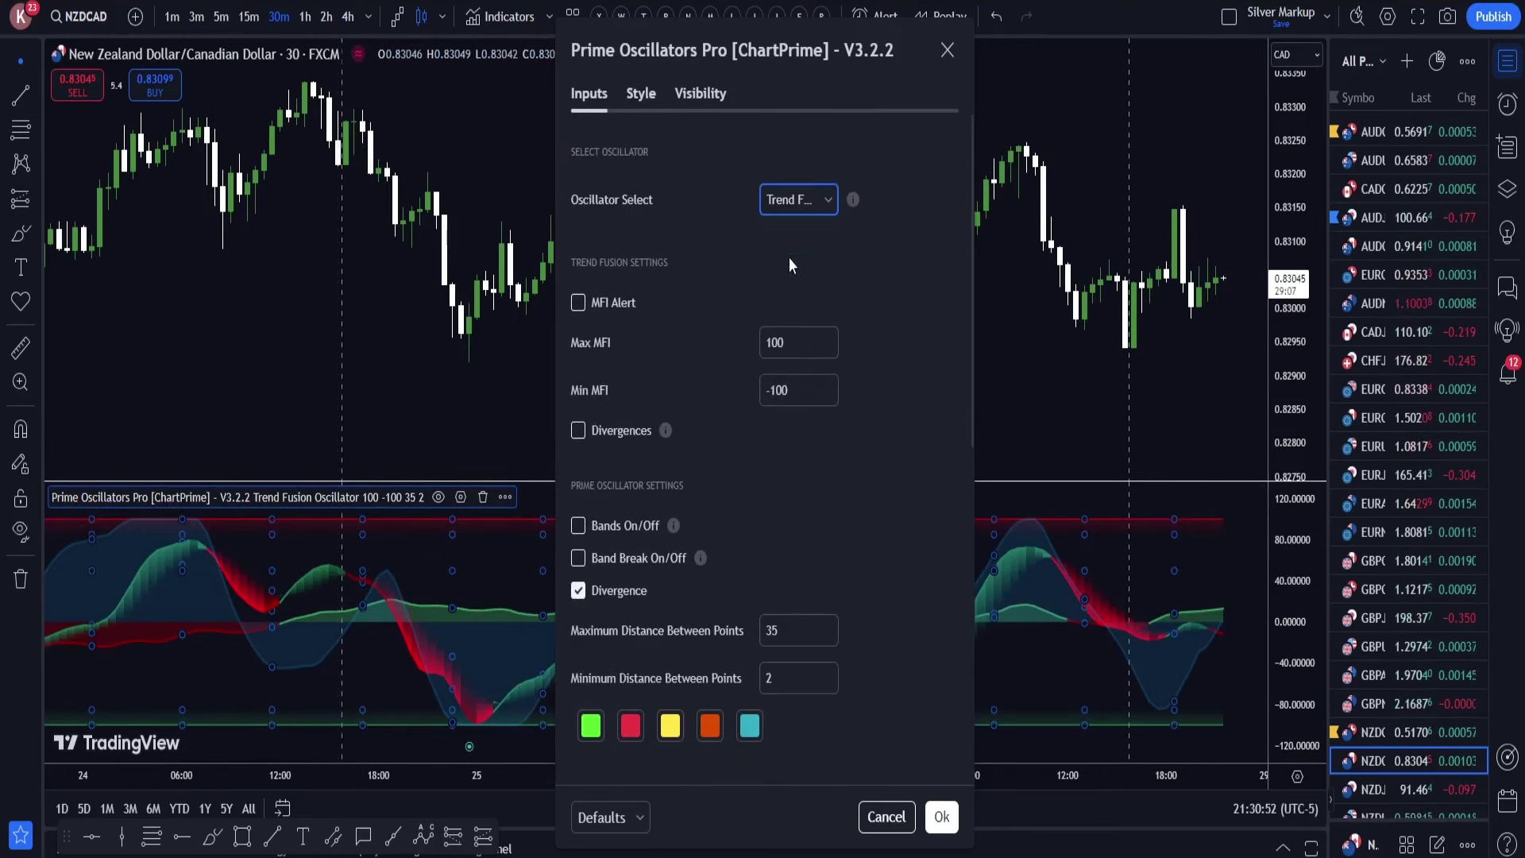
- Switch Prime Oscillators Pro to the MVP Oscillator and examine its plot and alert customization options
left_click(826, 203)
left_click(813, 299)
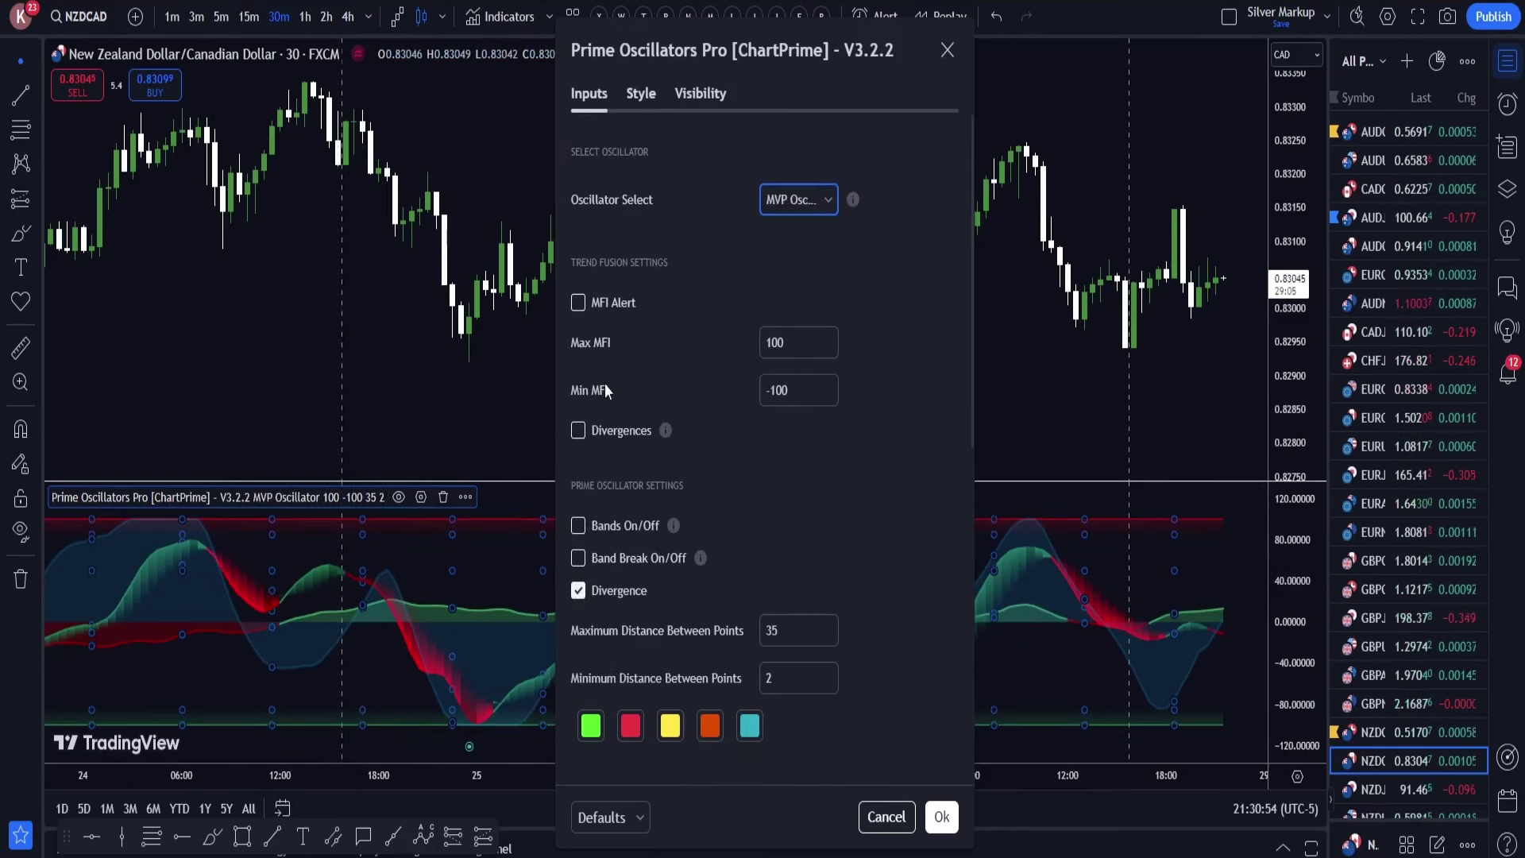
scroll(698, 547, "down", 3)
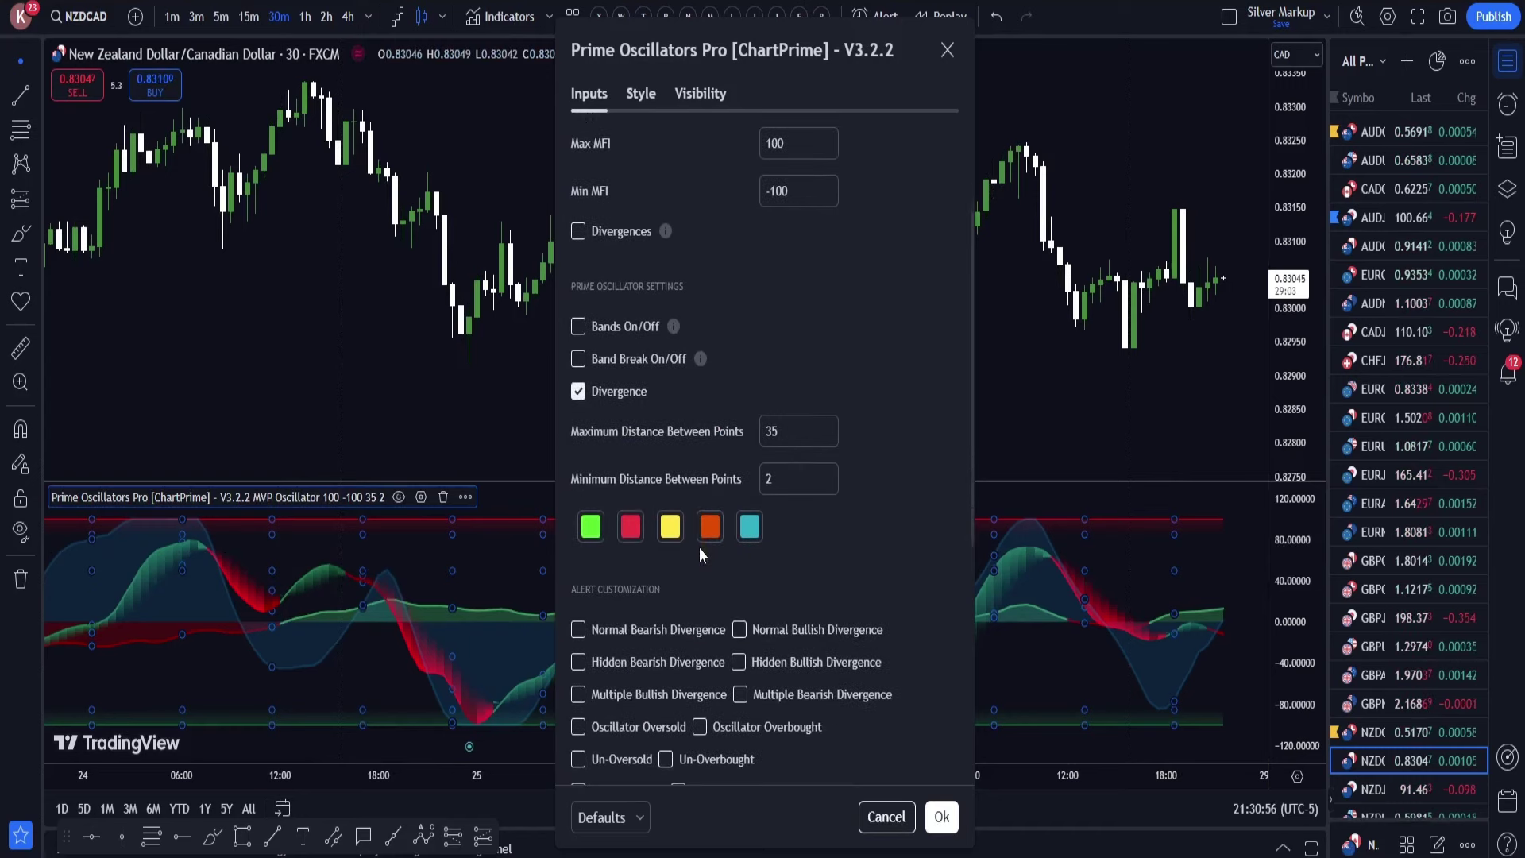
scroll(699, 546, "up", 1)
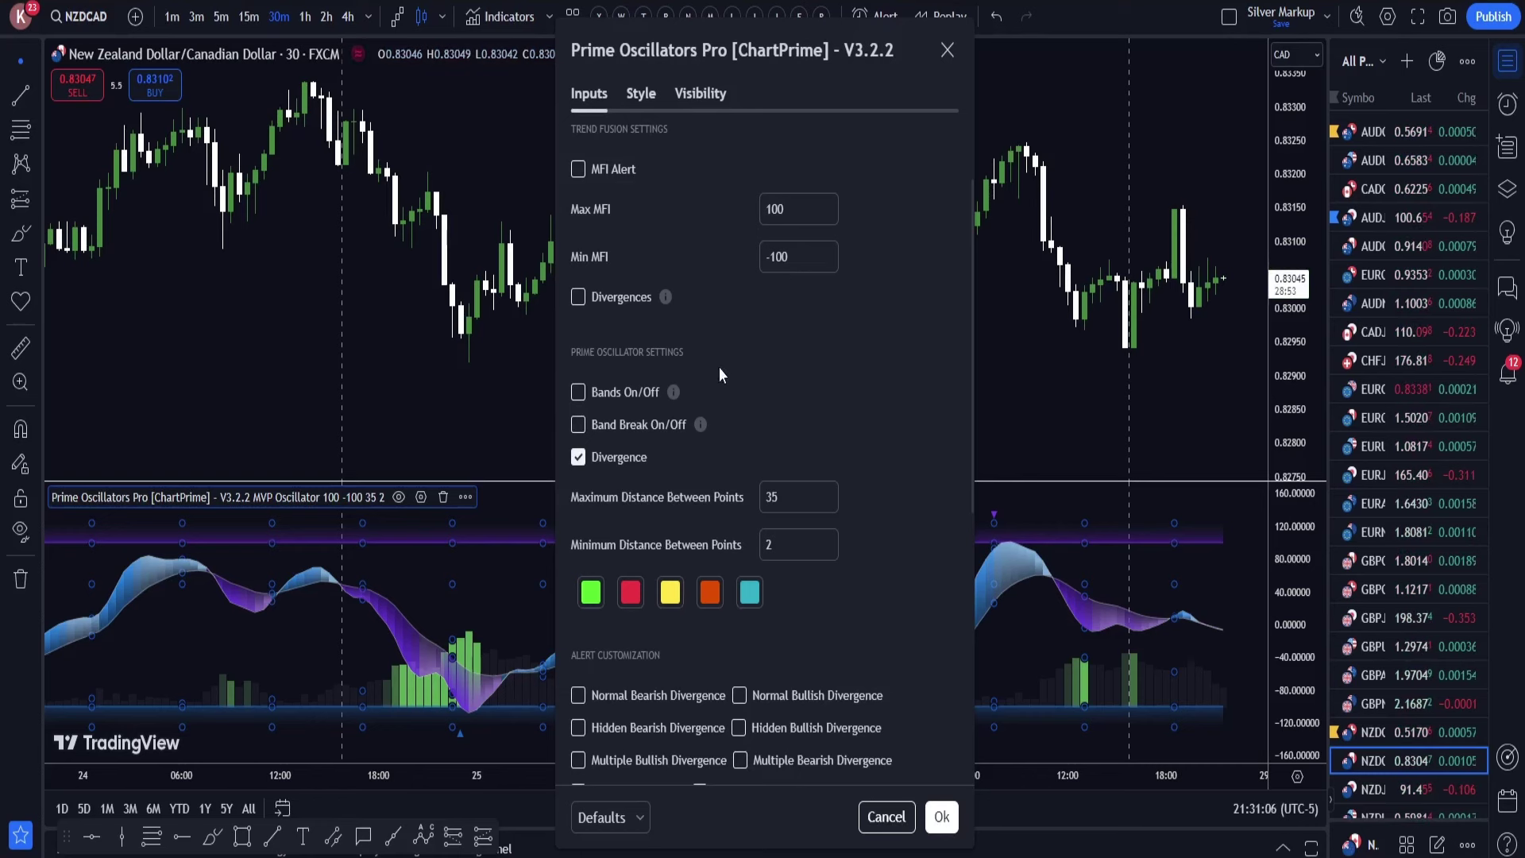
scroll(718, 367, "up", 2)
- Set Prime Oscillators Pro back to the Prime Oscillator and look over its alert customization options
left_click(830, 210)
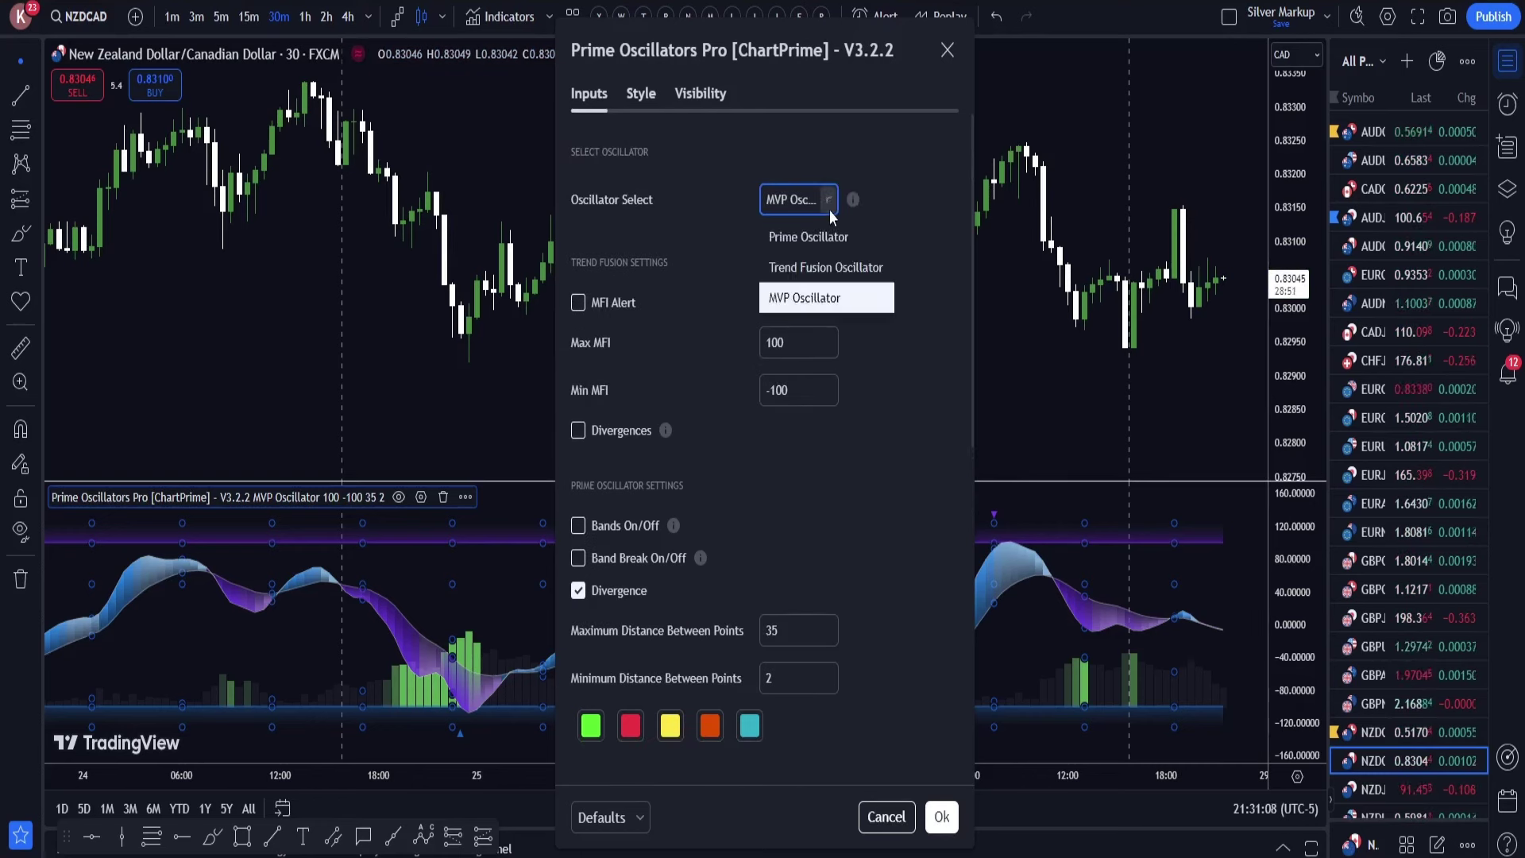
left_click(821, 240)
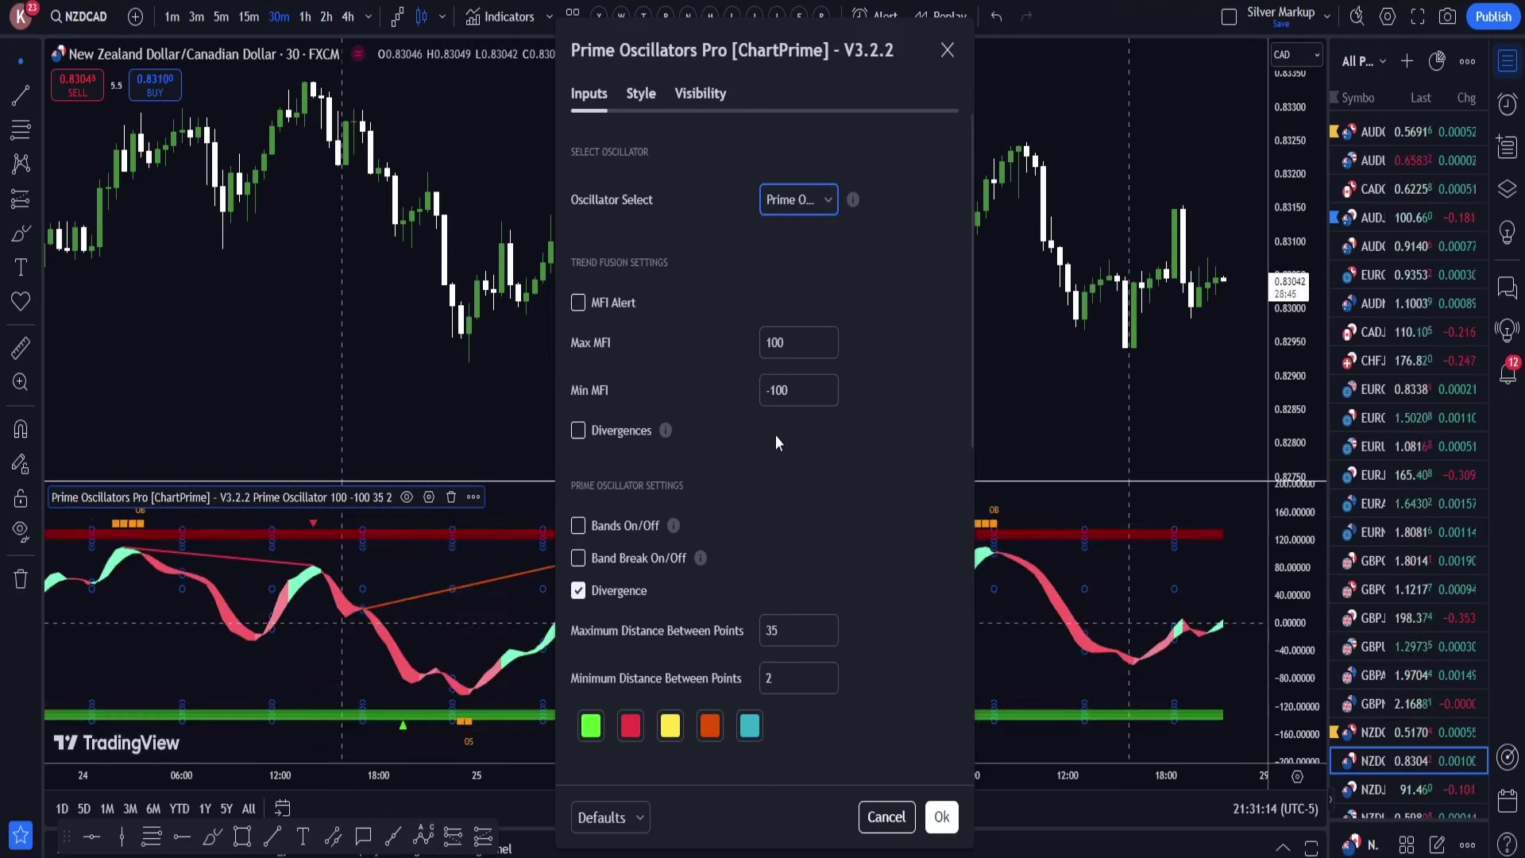
scroll(775, 437, "down", 5)
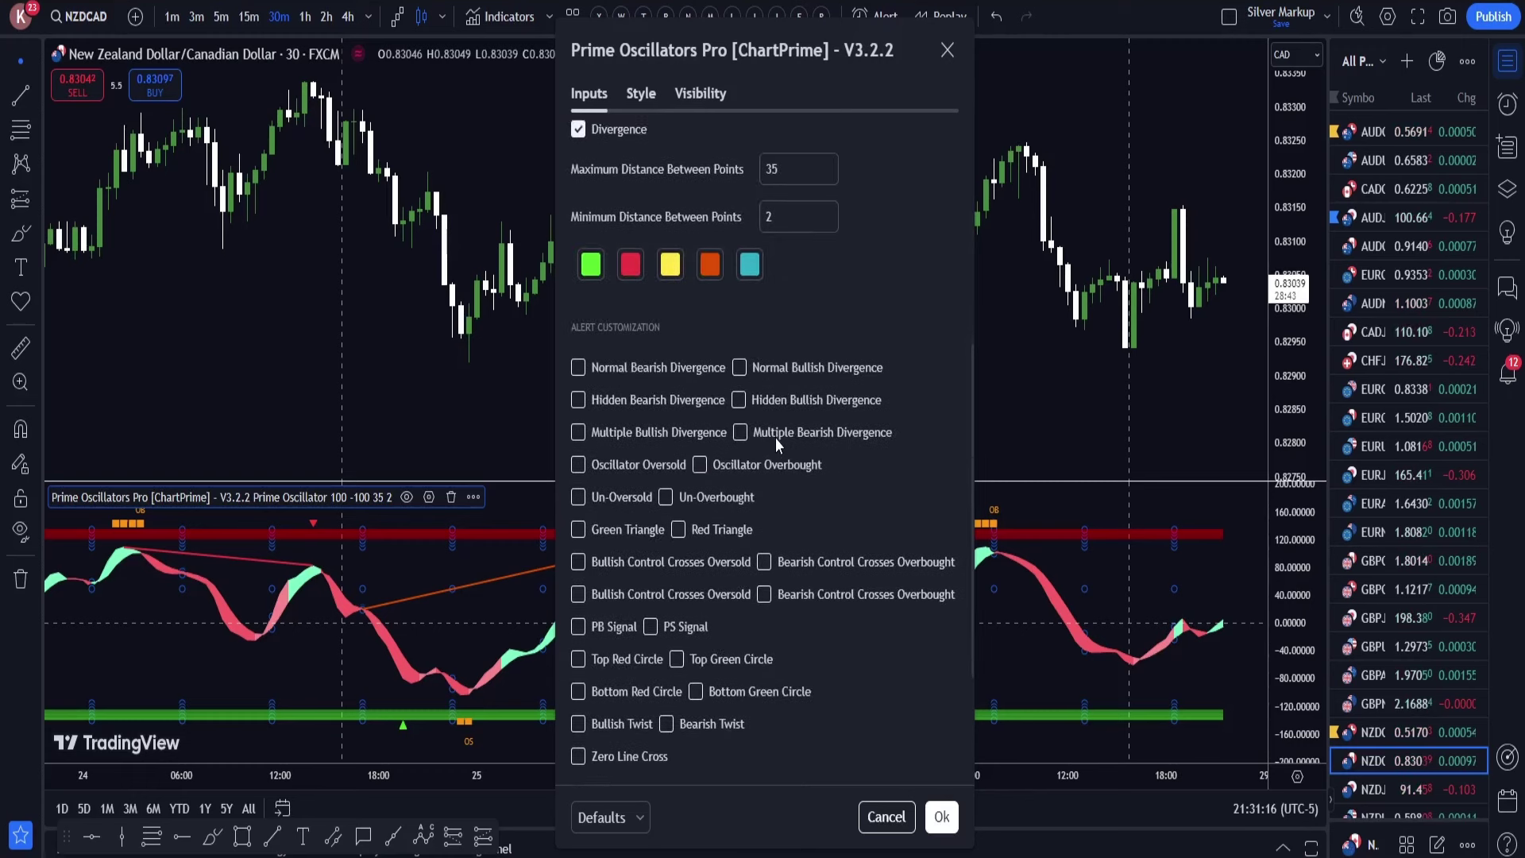
- Enable Bands and Band Break in the Prime Oscillator settings and apply them to the NZDCAD chart
scroll(775, 436, "up", 1)
scroll(775, 437, "up", 1)
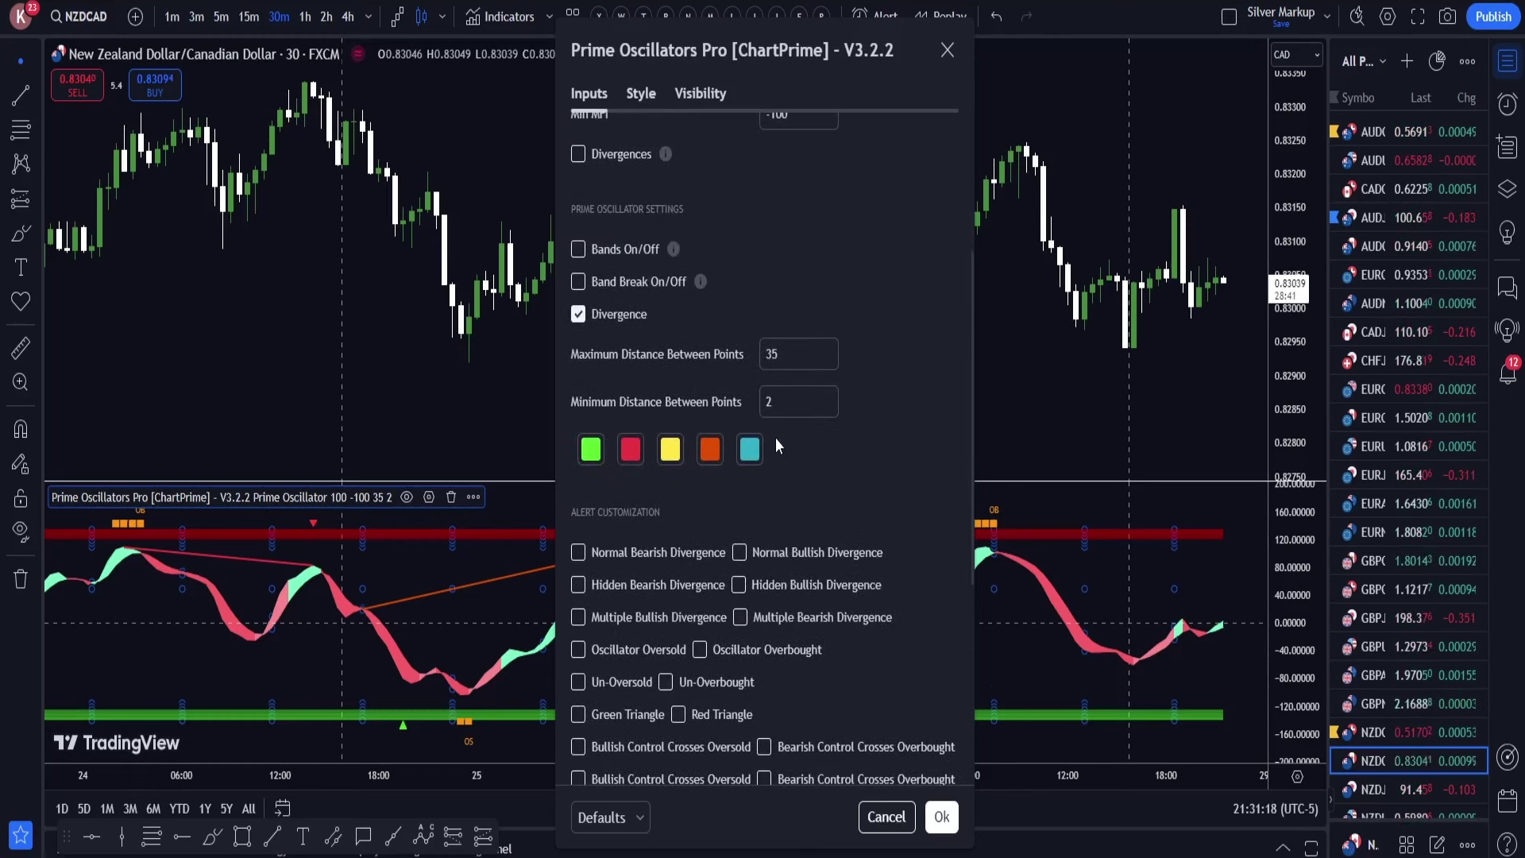
left_click(576, 251)
left_click(578, 283)
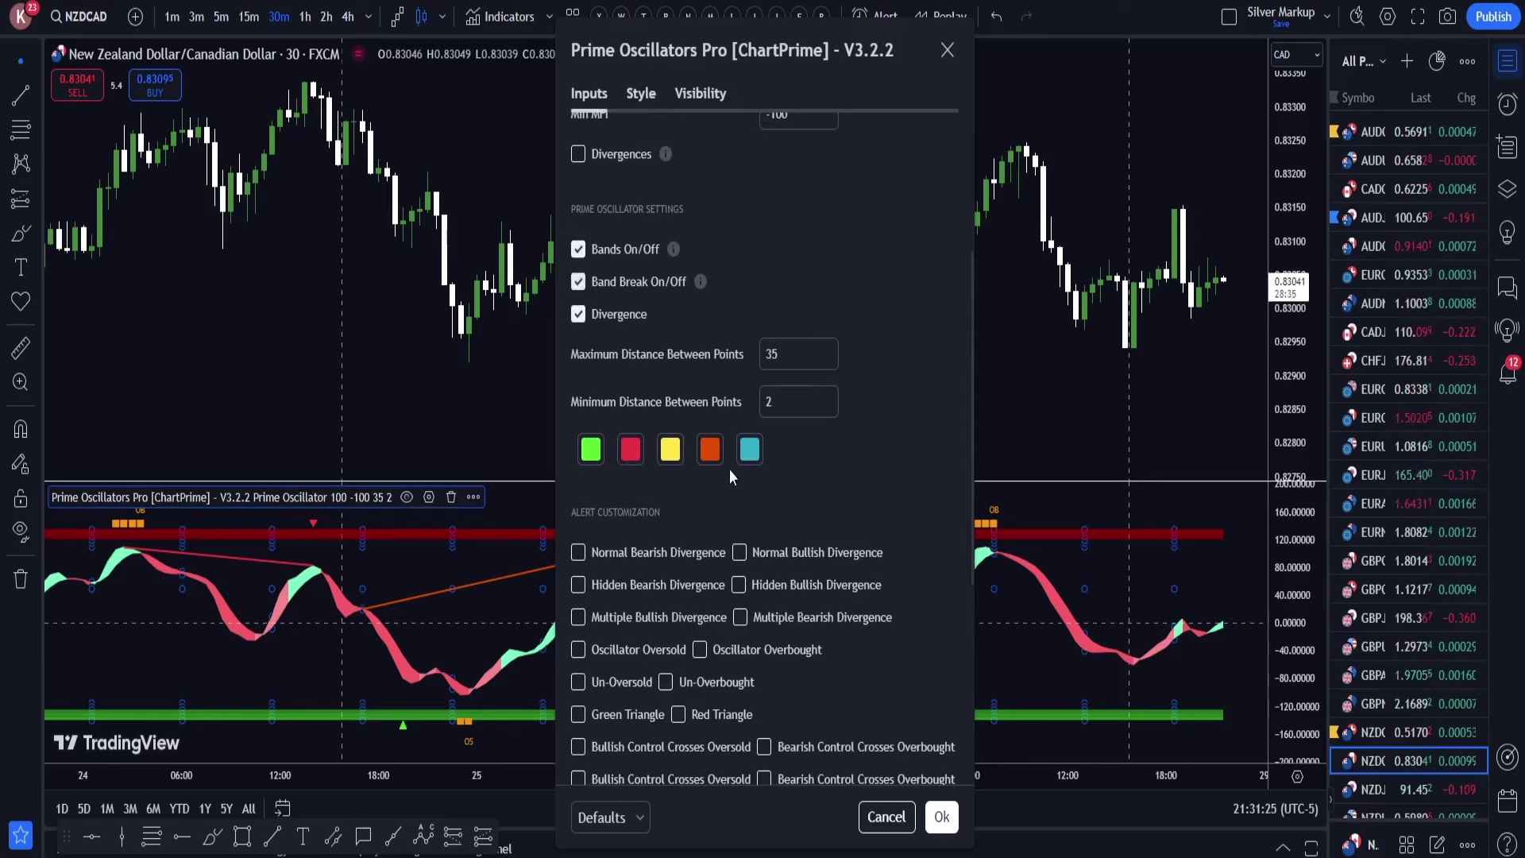
scroll(910, 504, "up", 1)
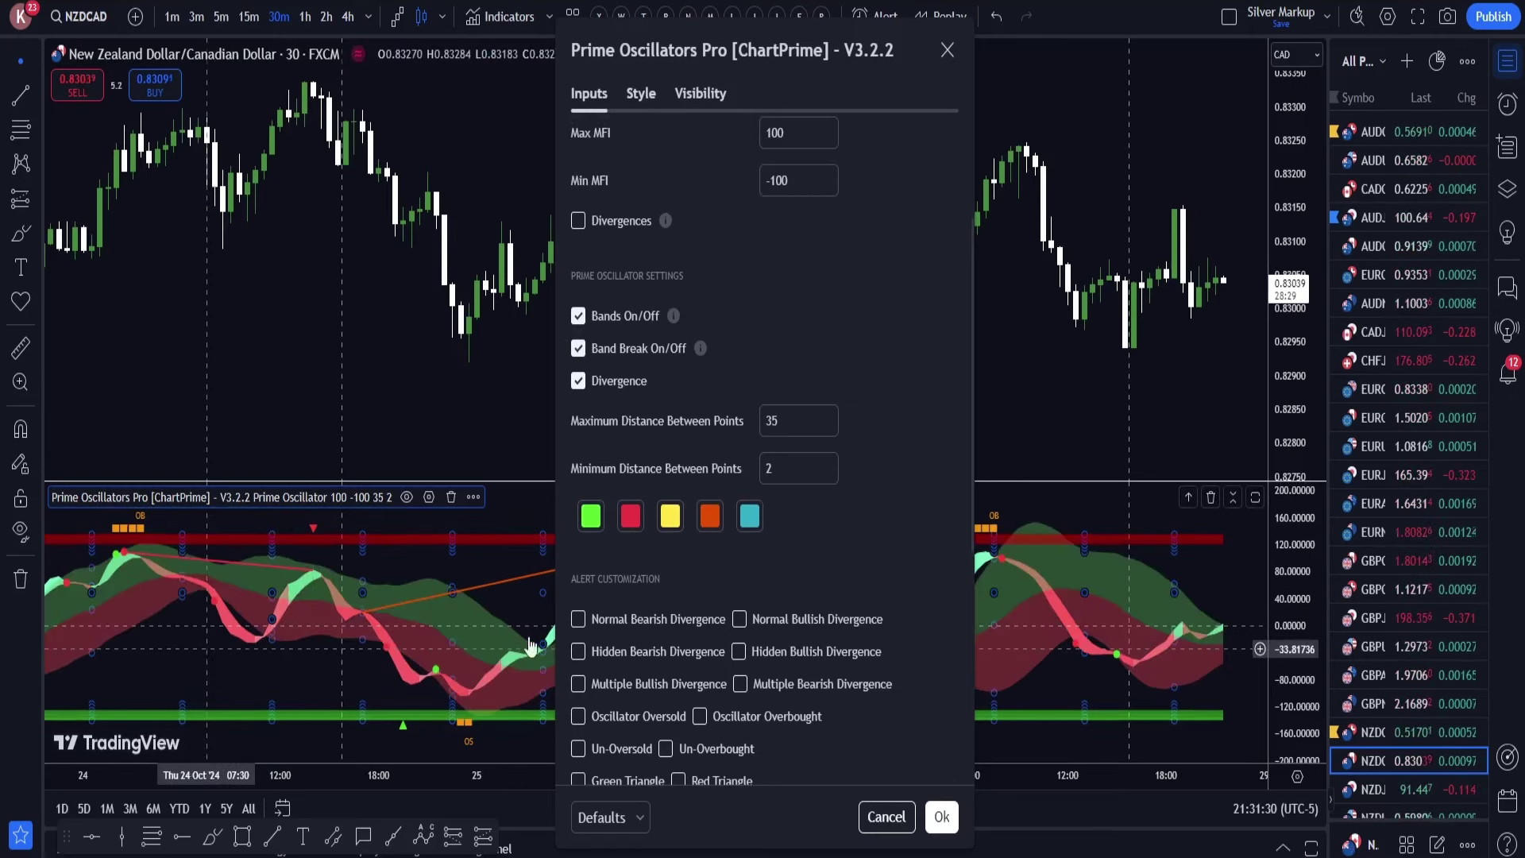
left_click(942, 818)
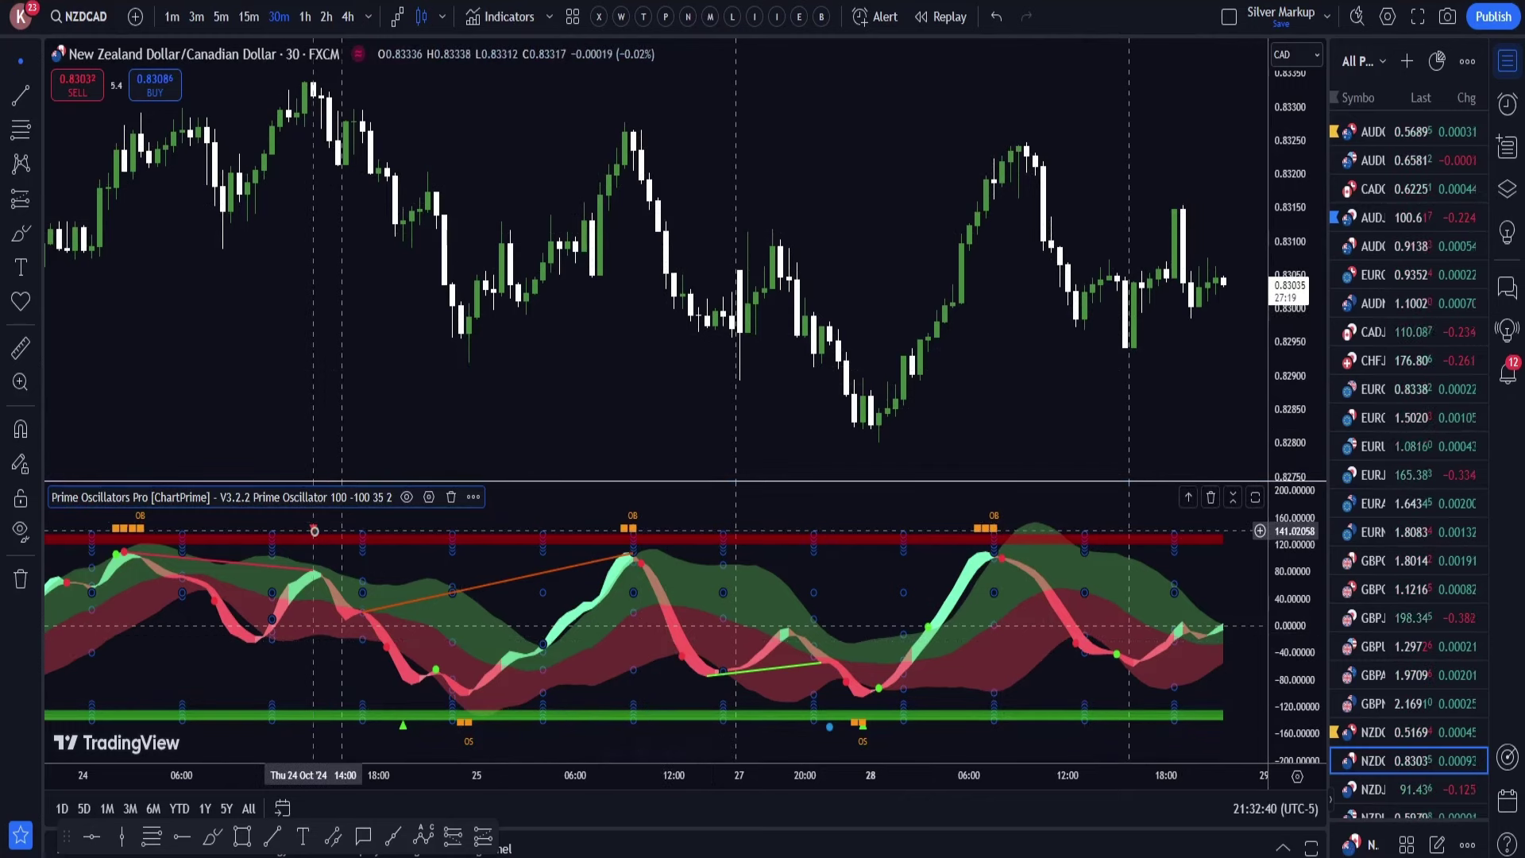
- Add the invite-only Prime Screener [ChartPrime] indicator to the NZDCAD chart
left_click(503, 19)
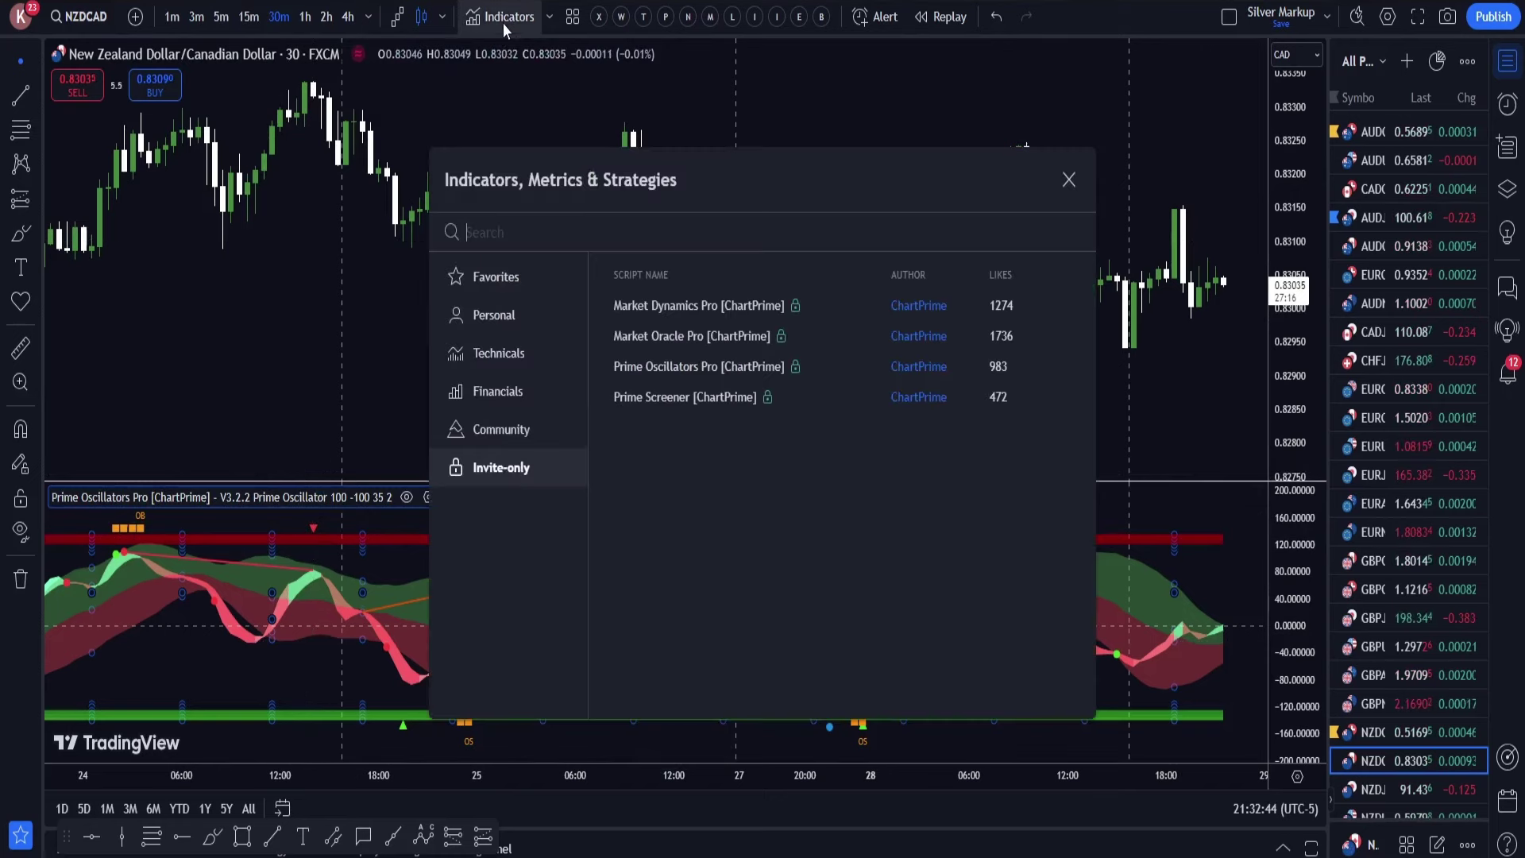
left_click(667, 399)
left_click(234, 400)
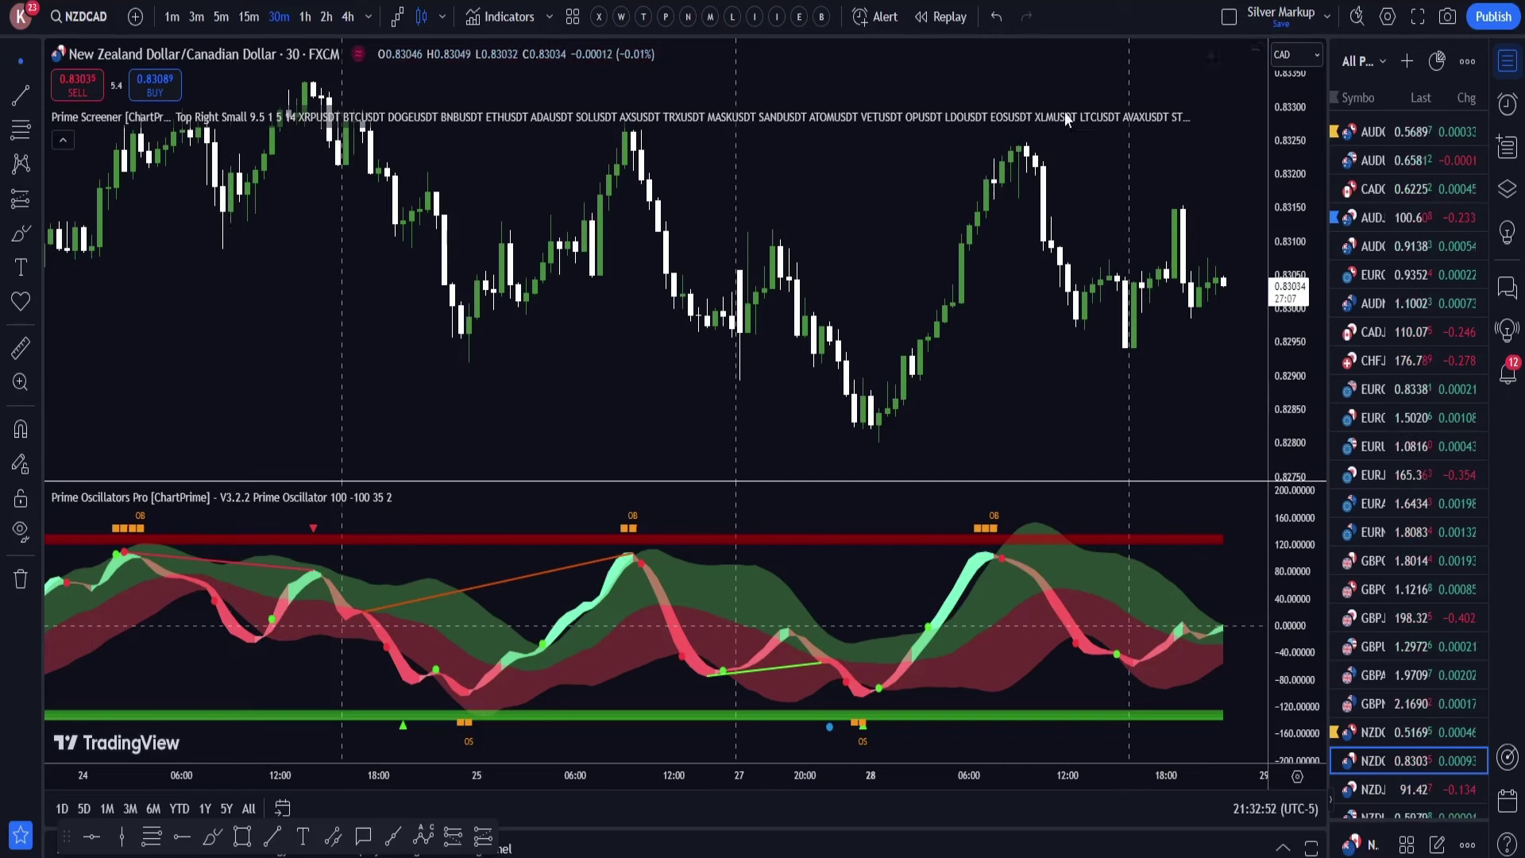
- Look through Prime Screener's data settings, alert settings and symbol list
mouse_move(1146, 116)
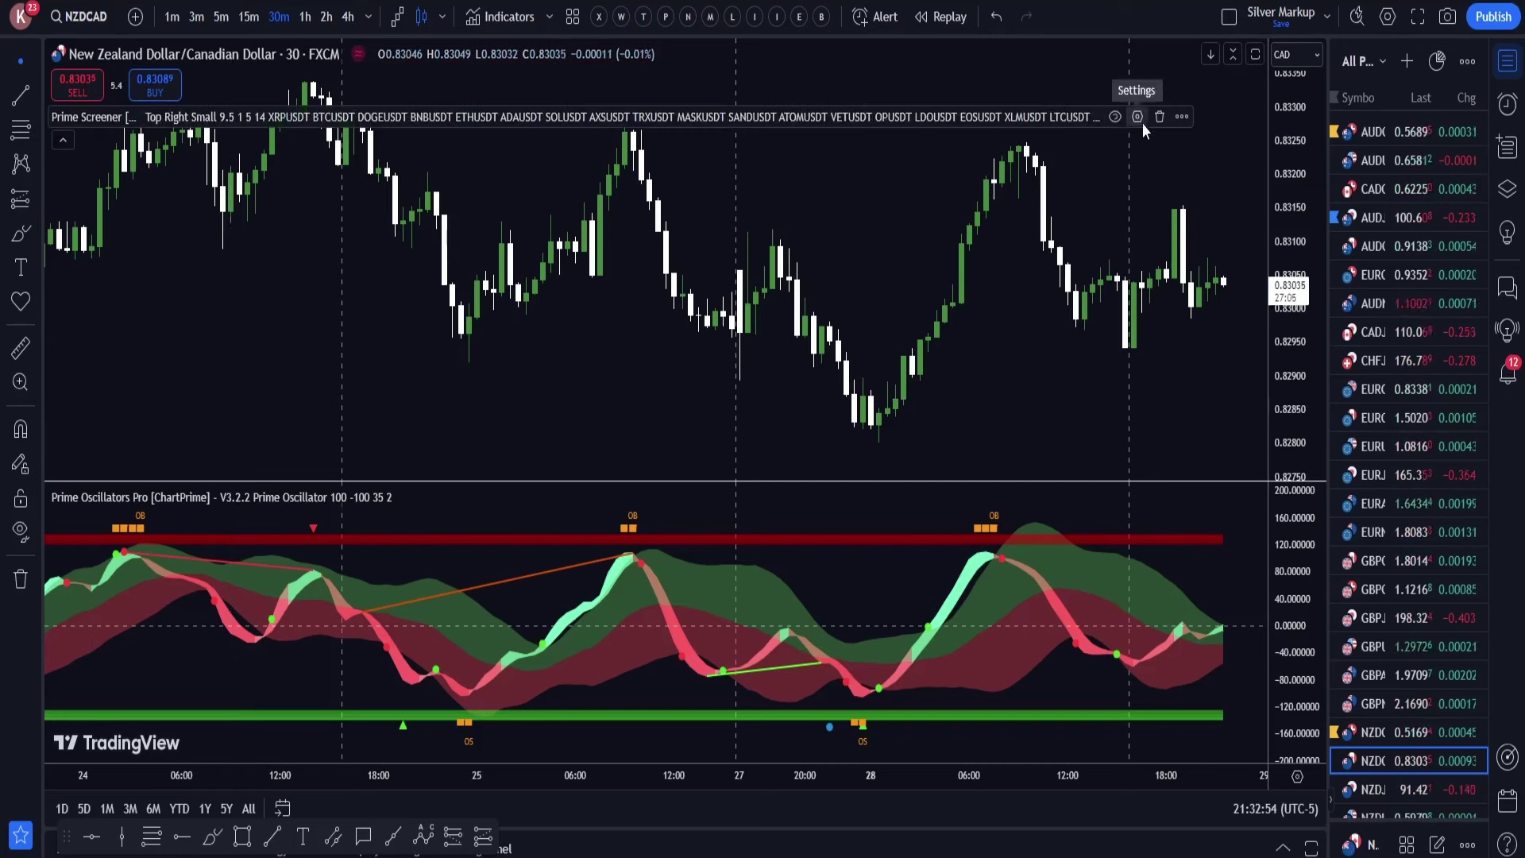
left_click(1142, 121)
scroll(759, 554, "down", 4)
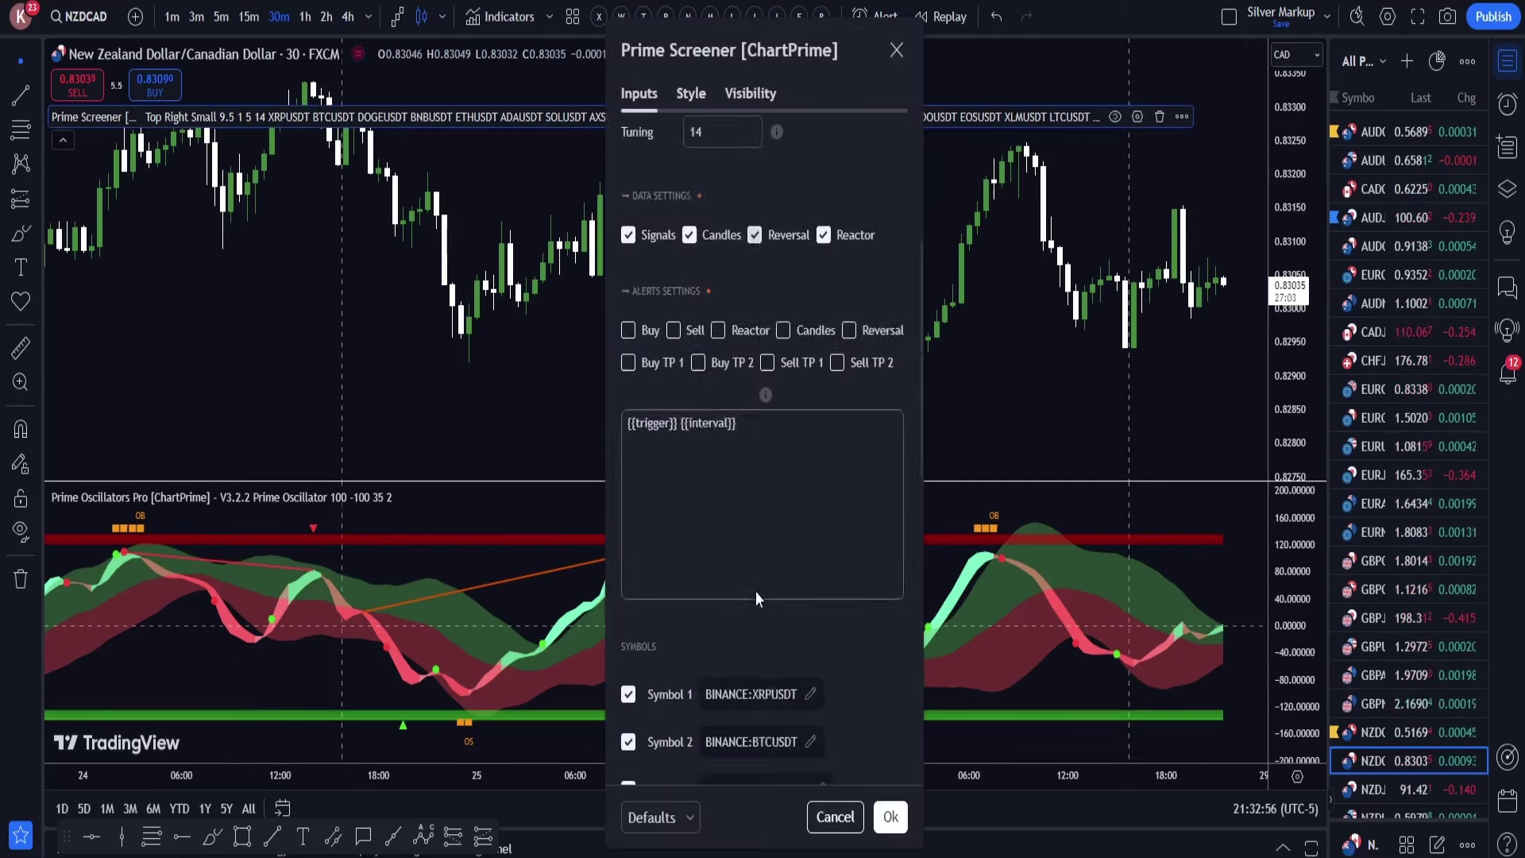
scroll(755, 597, "down", 6)
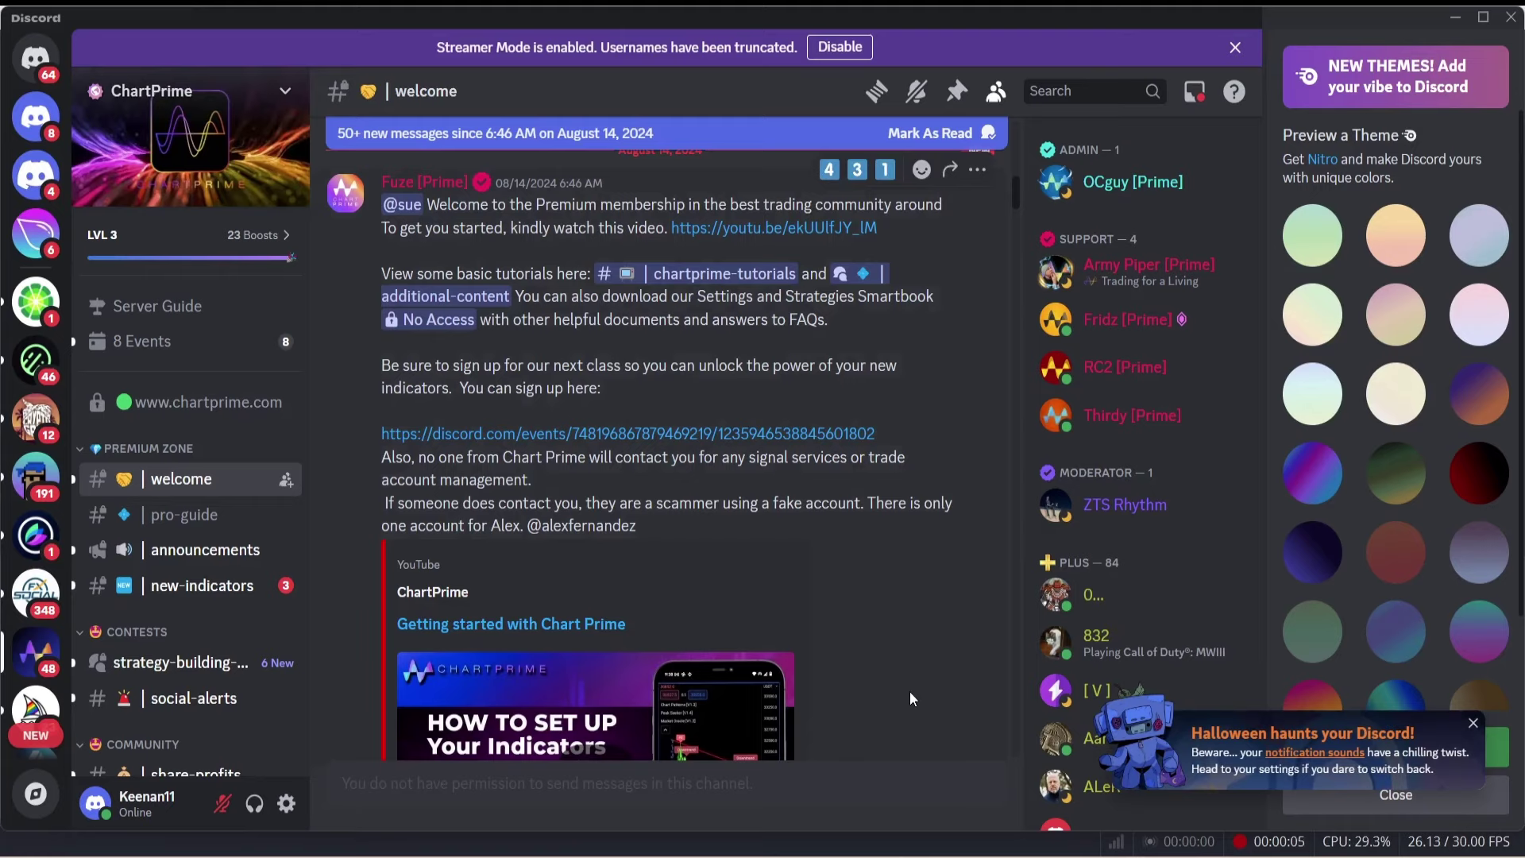
- Switch to Discord and browse the ChartPrime server's welcome, chartprime-tutorials and class-recordings channels
scroll(908, 691, "down", 2)
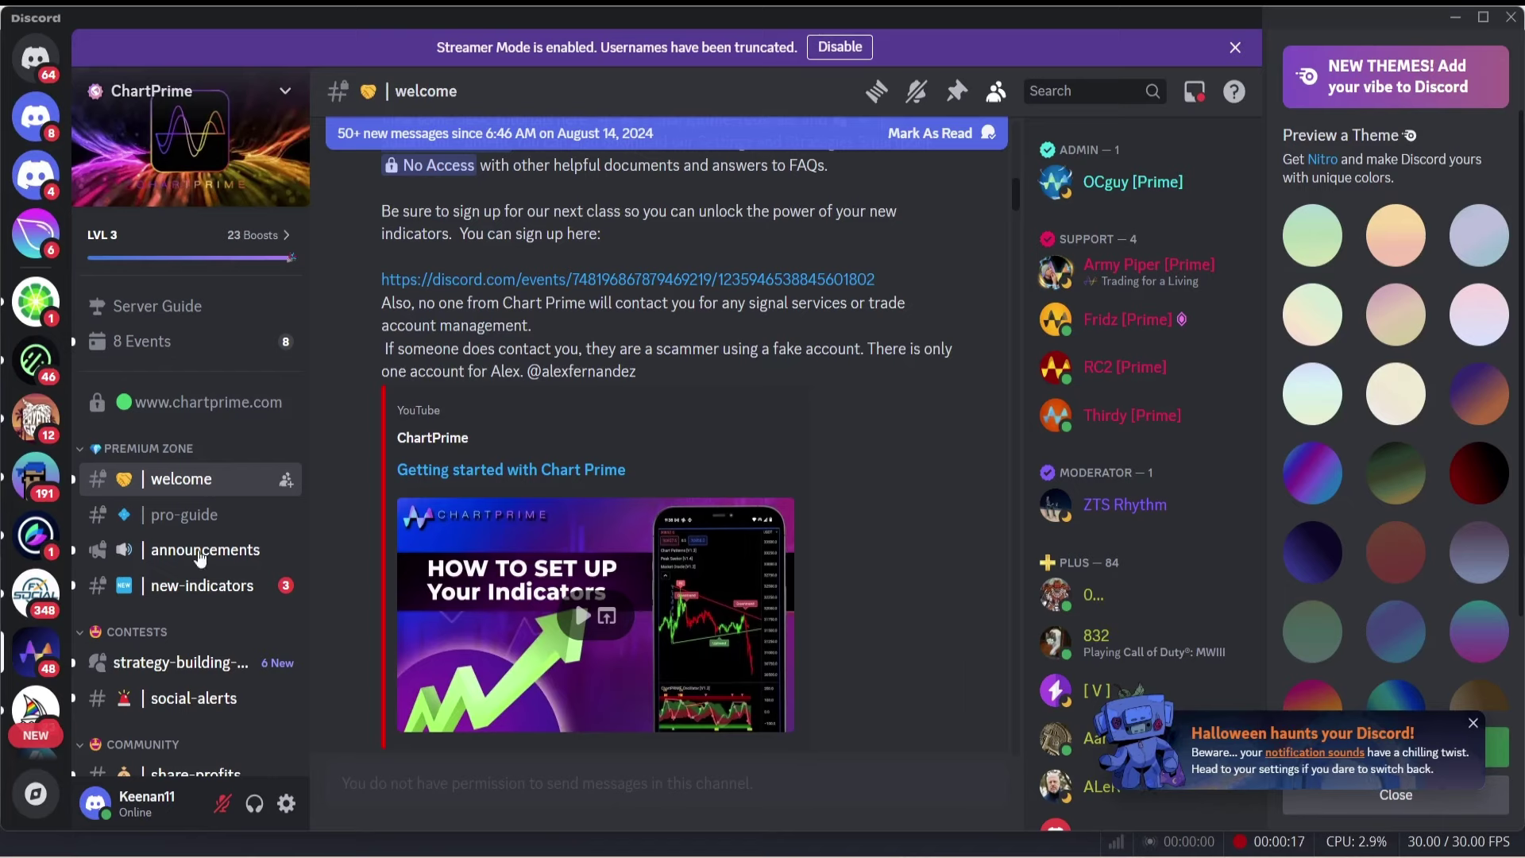
scroll(205, 556, "down", 8)
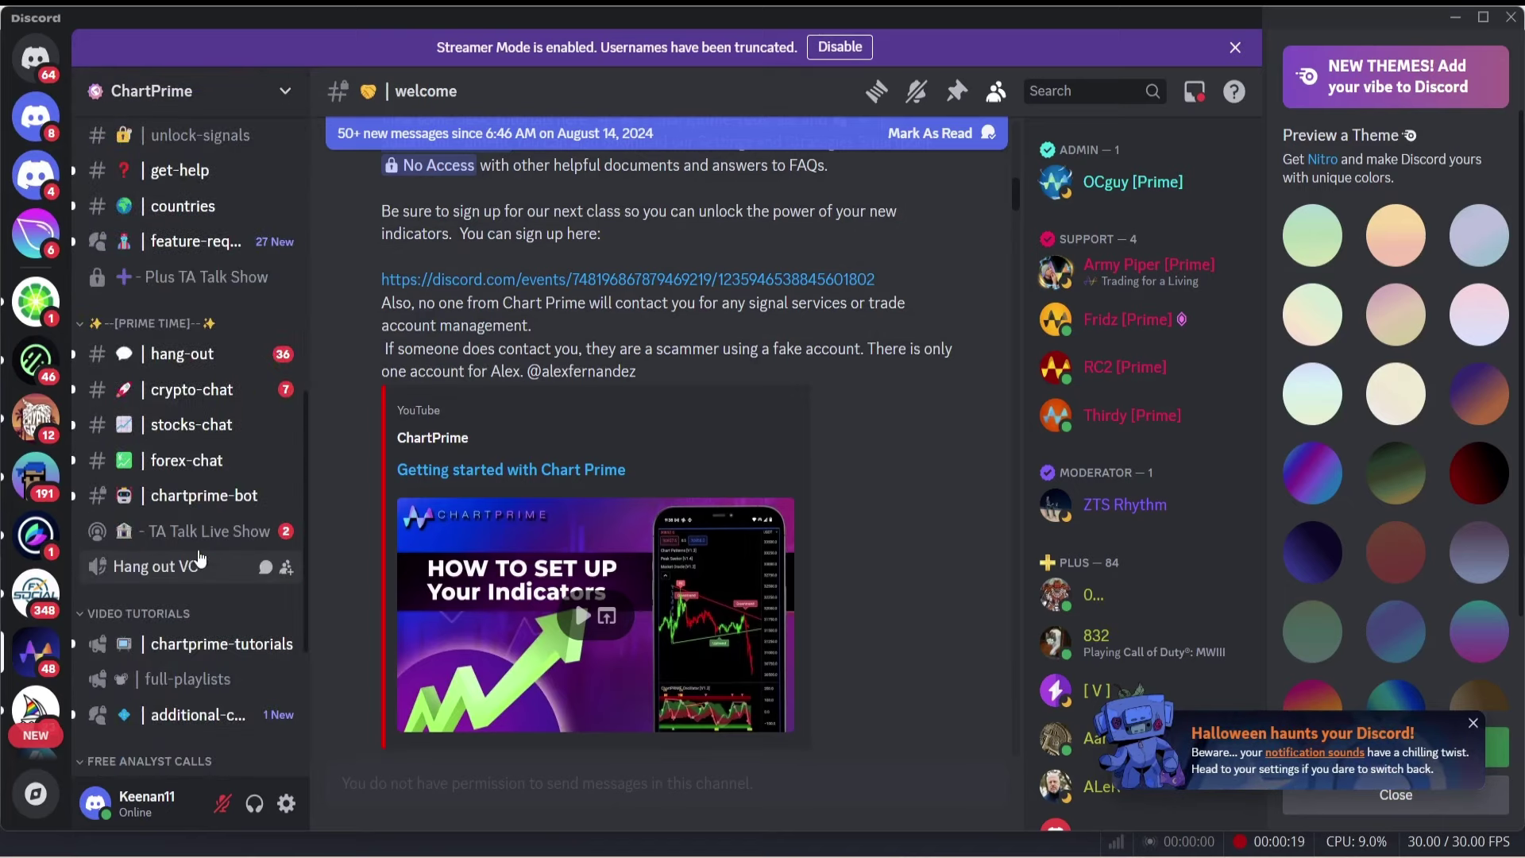
left_click(208, 647)
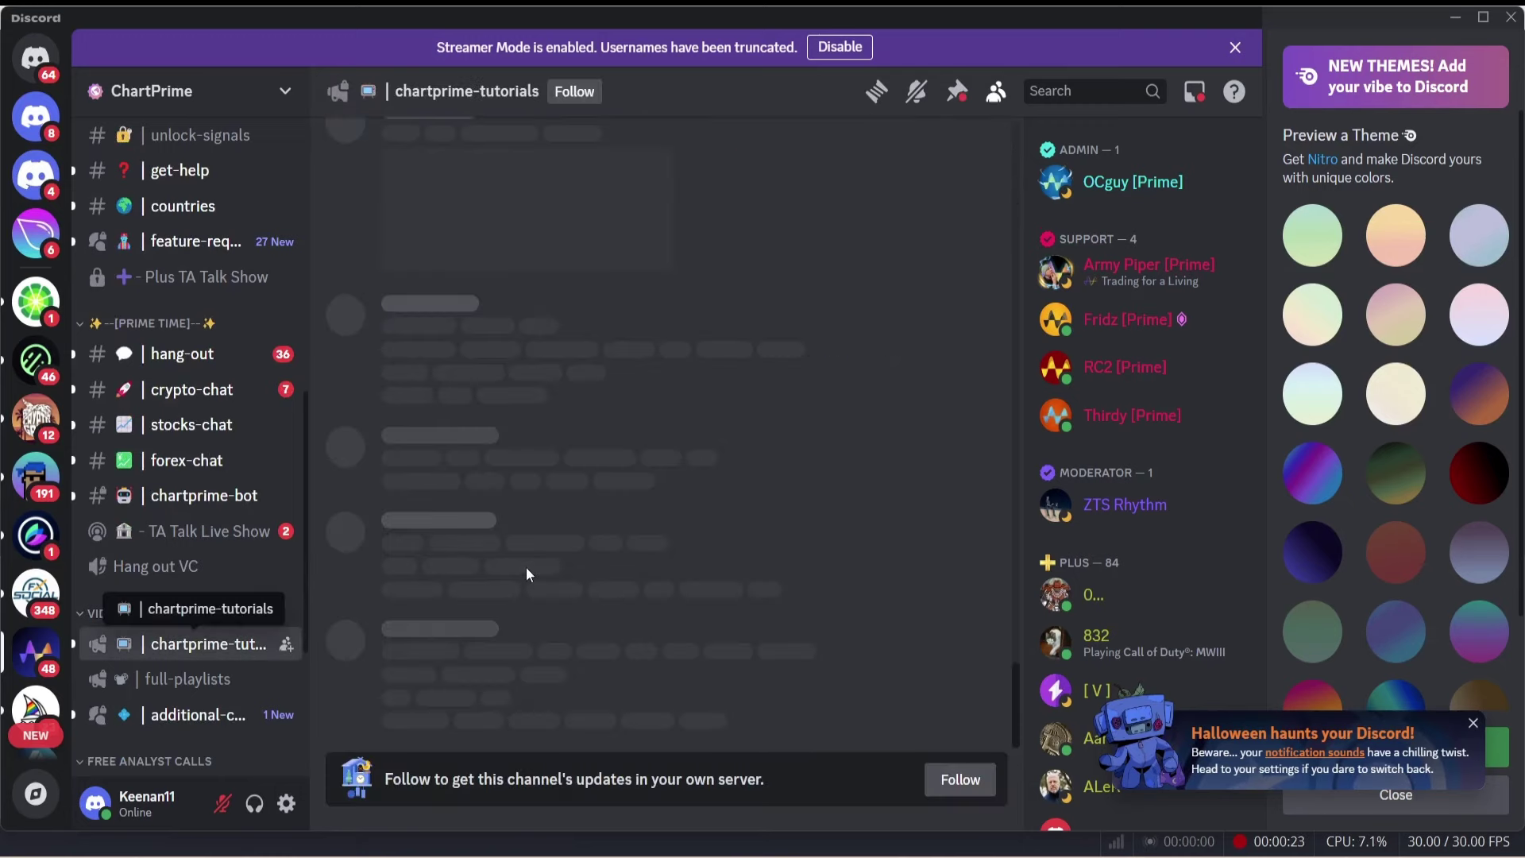
scroll(161, 578, "down", 4)
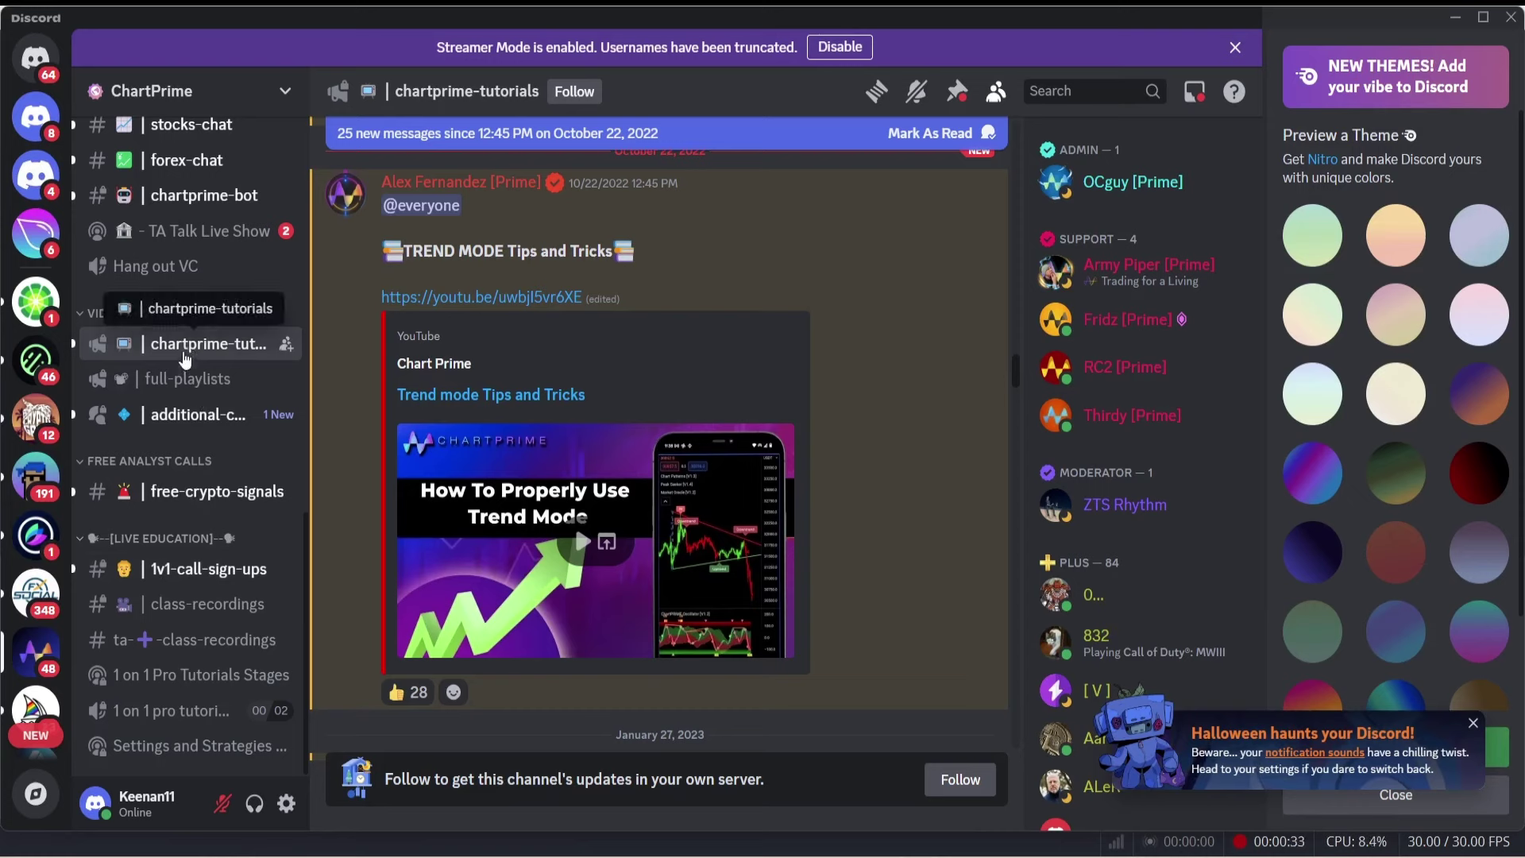
left_click(167, 606)
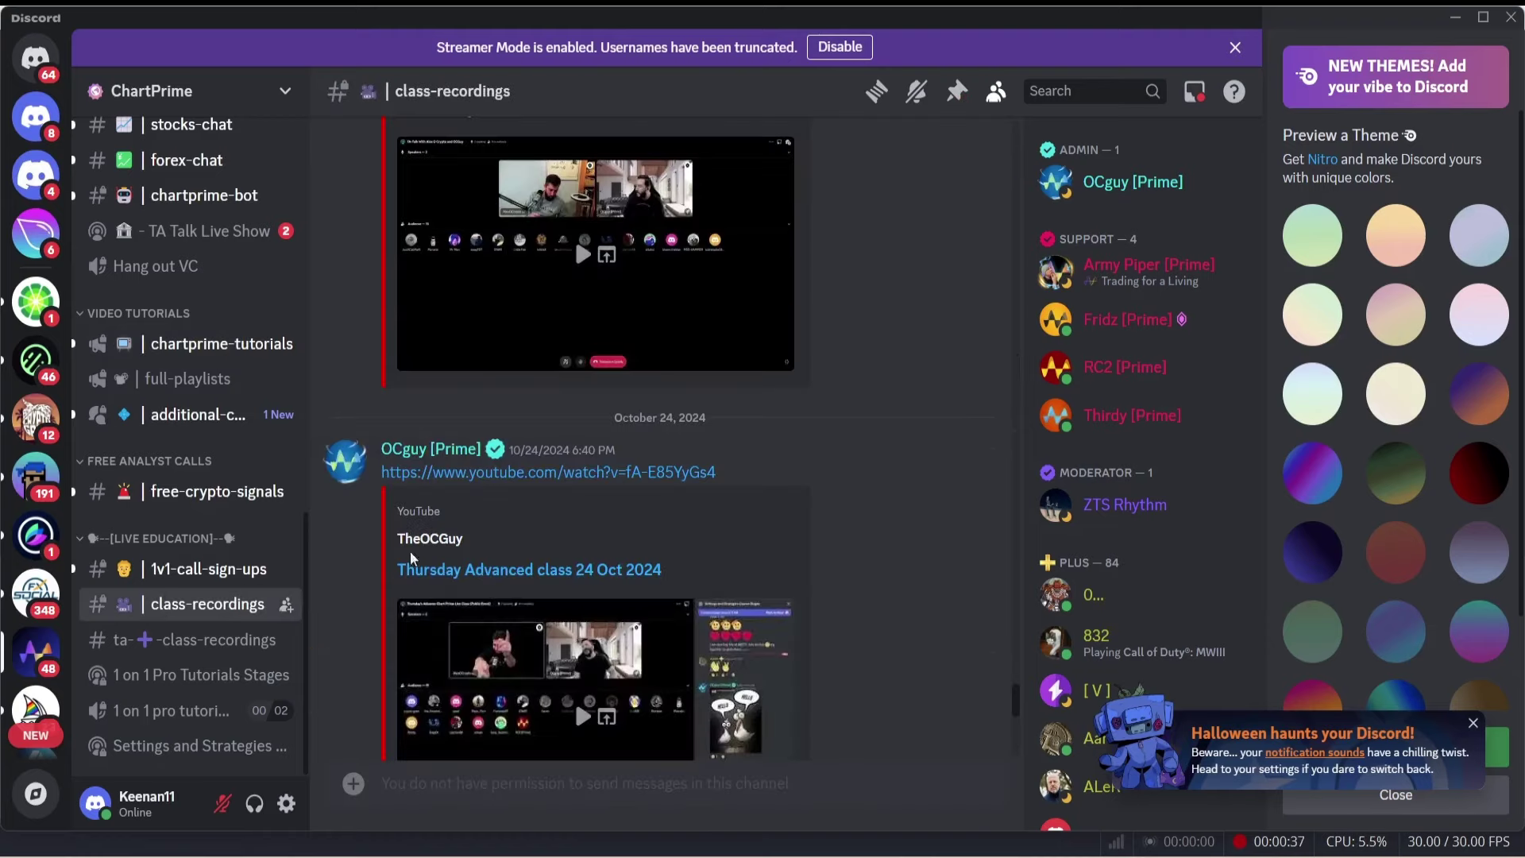
- Look through the class-recordings posts down to the Monday 28 Oct 2024 recording and open the free-crypto-signals channel
scroll(868, 554, "down", 5)
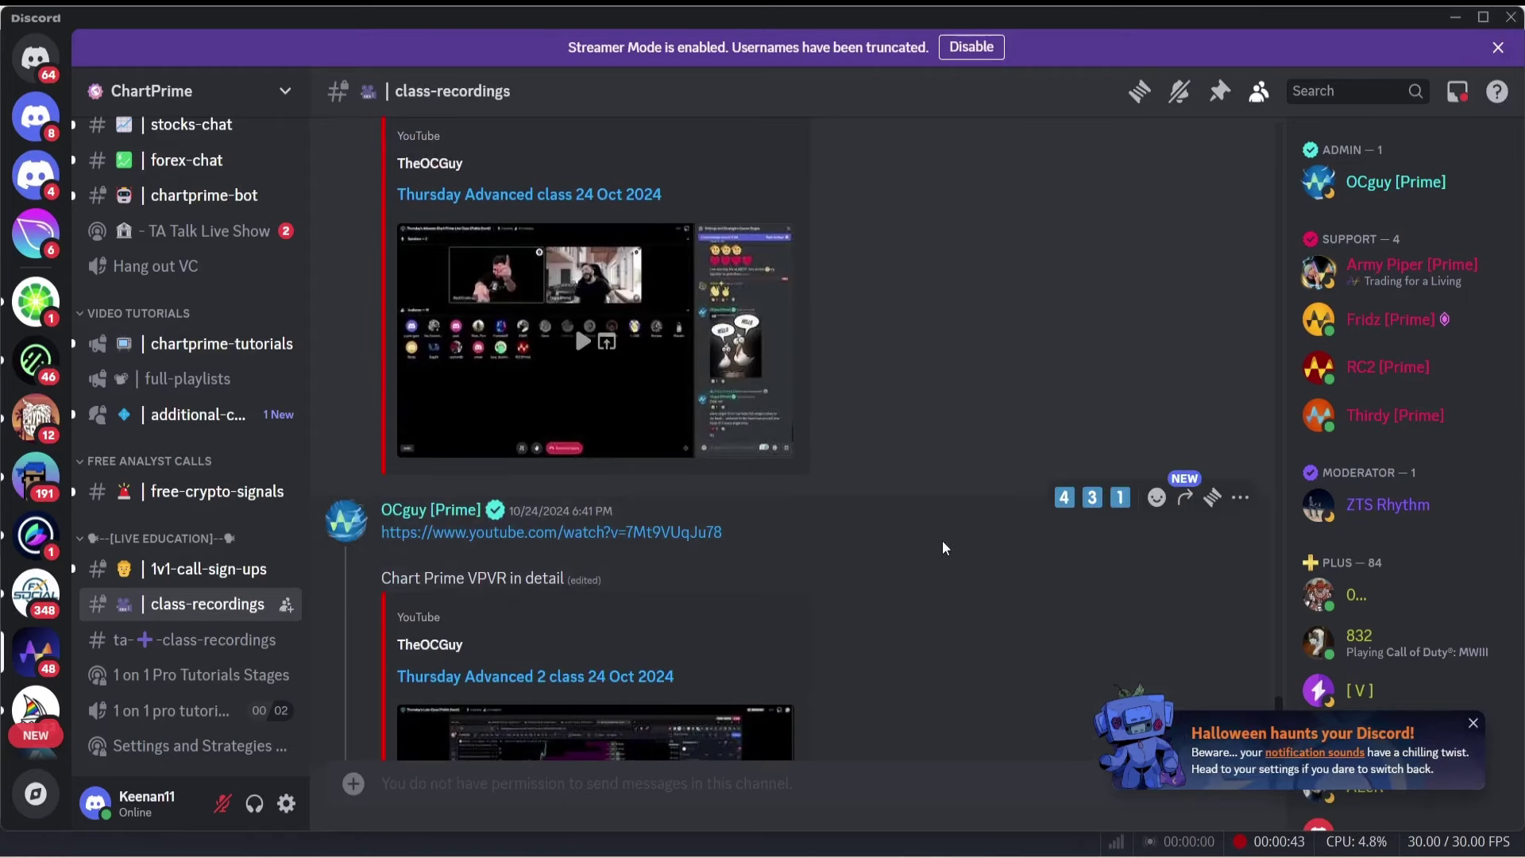
scroll(944, 547, "down", 5)
scroll(943, 548, "down", 1)
scroll(942, 548, "down", 5)
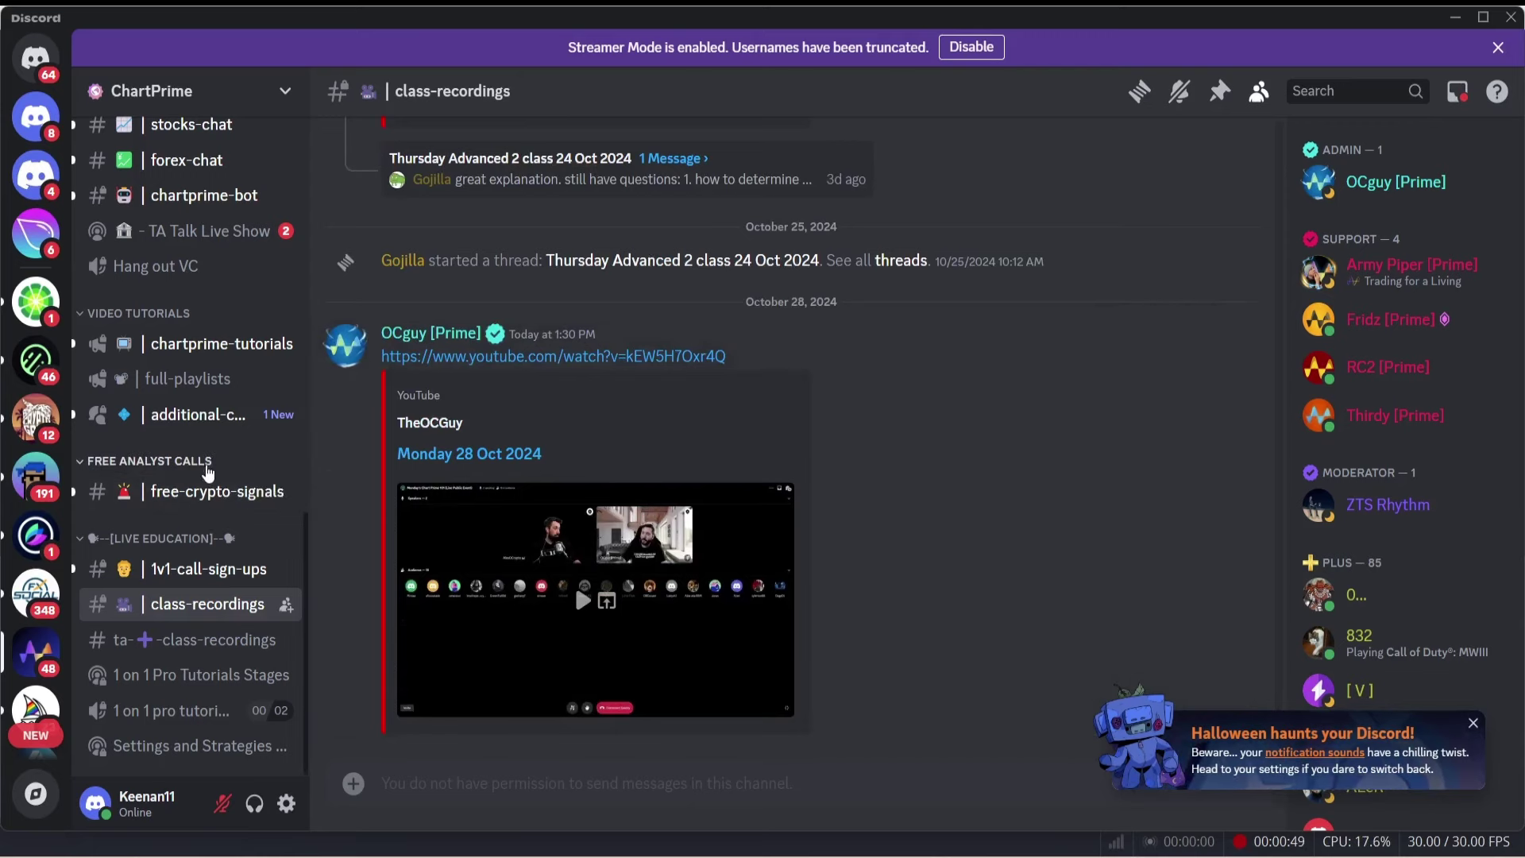
left_click(206, 490)
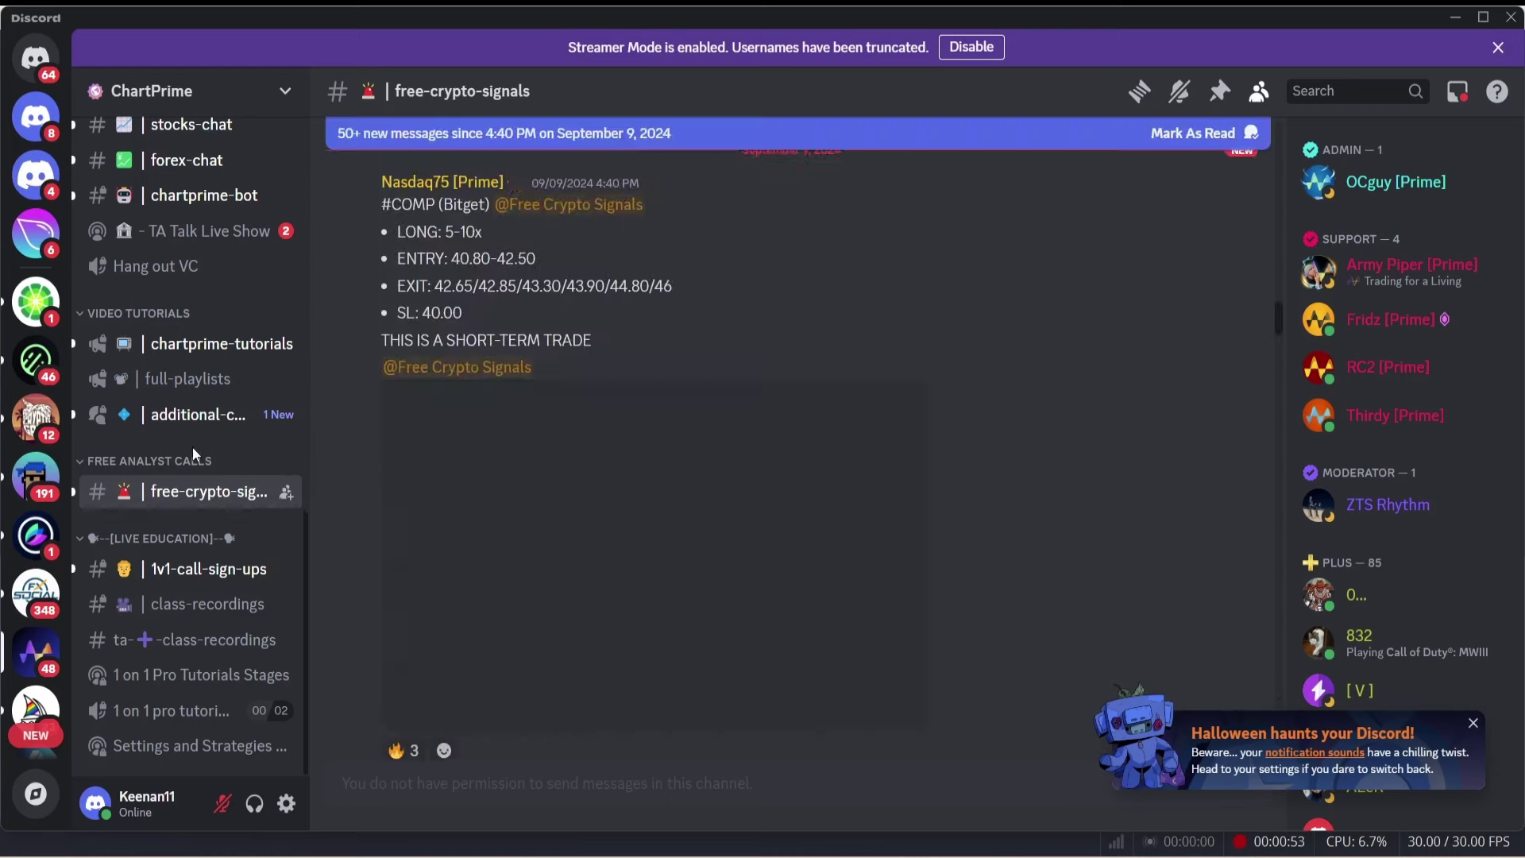
- Open the new-indicators channel and read the indicator posts from Liquidity Hunter through Channels With Patterns
scroll(193, 449, "up", 2)
scroll(194, 454, "up", 4)
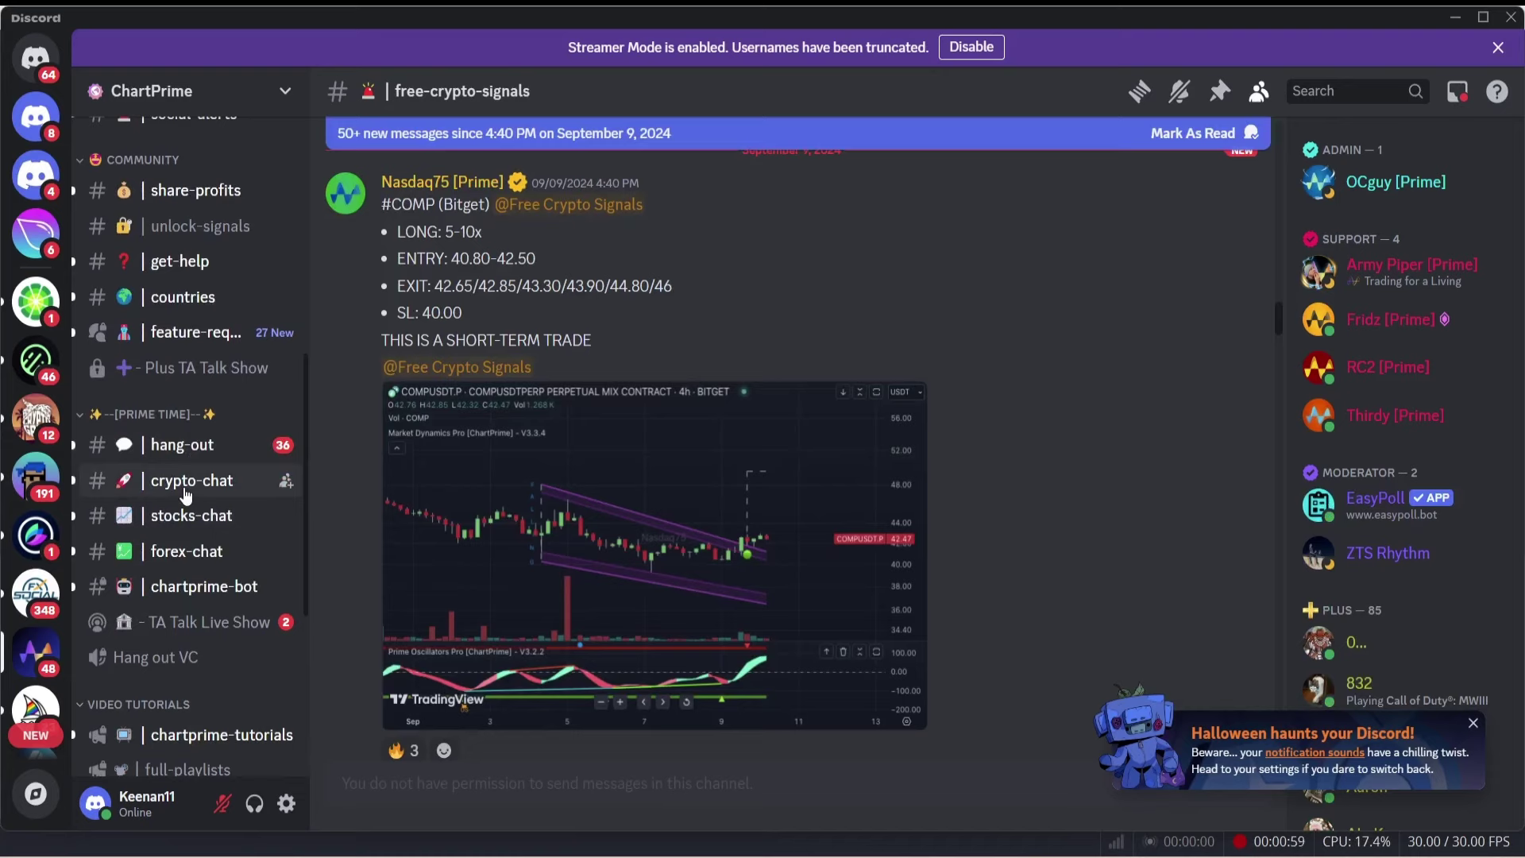
scroll(186, 496, "up", 6)
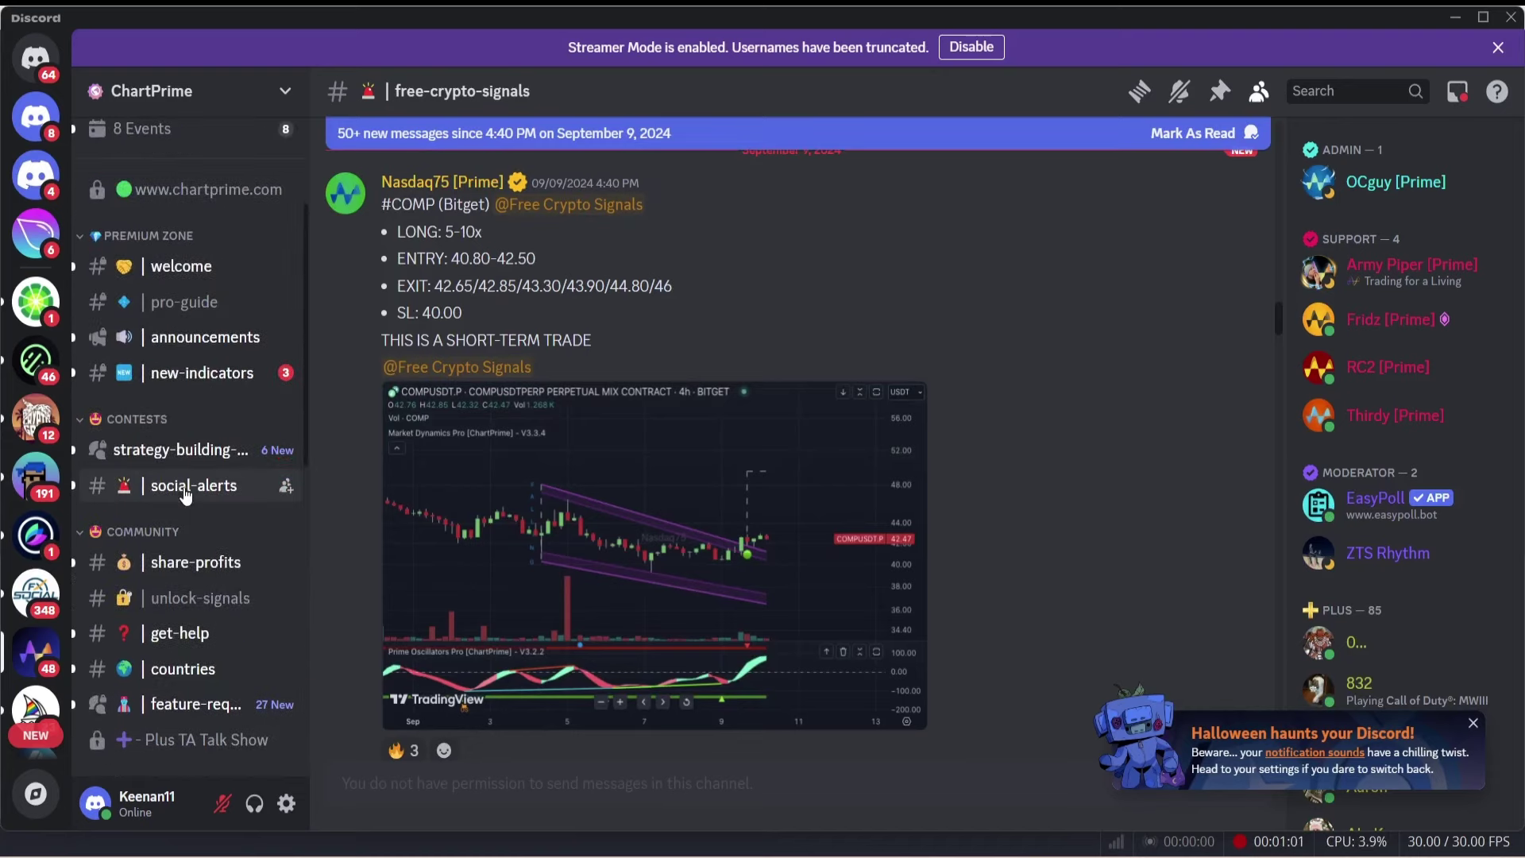
scroll(186, 496, "up", 1)
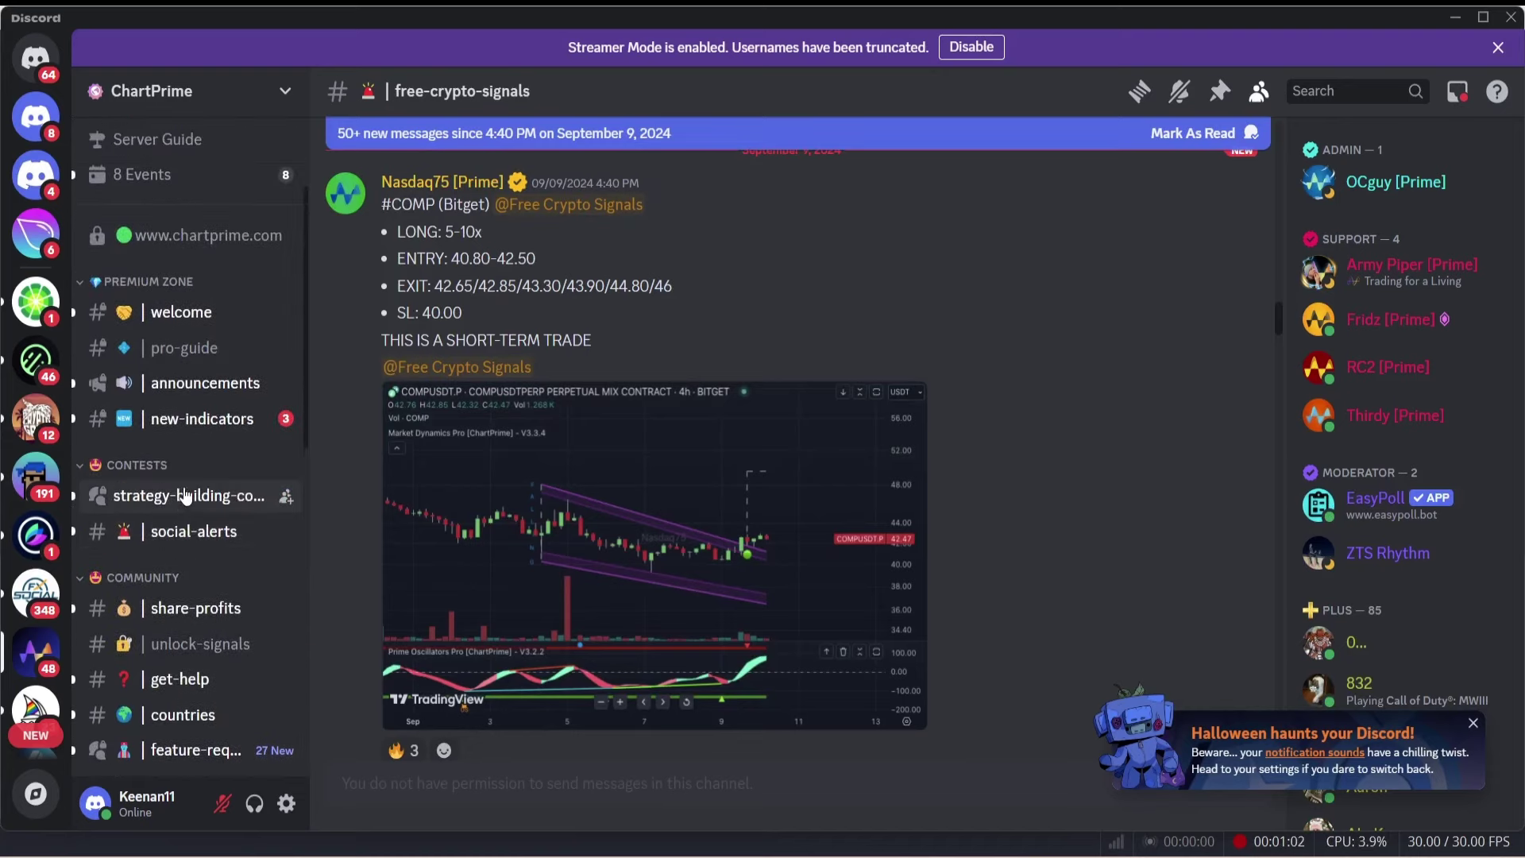
left_click(208, 423)
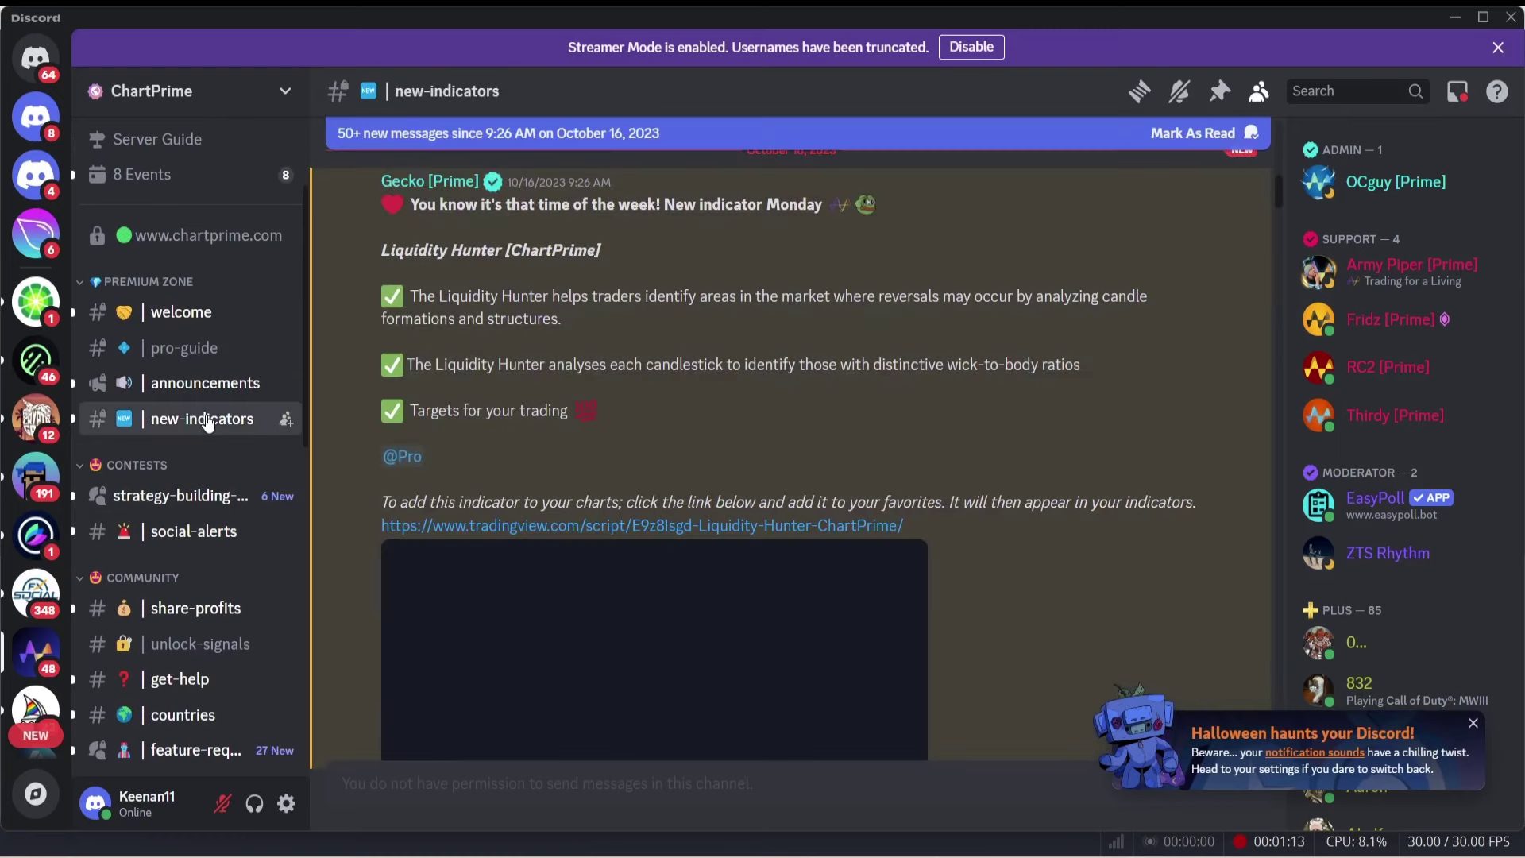
scroll(560, 404, "down", 10)
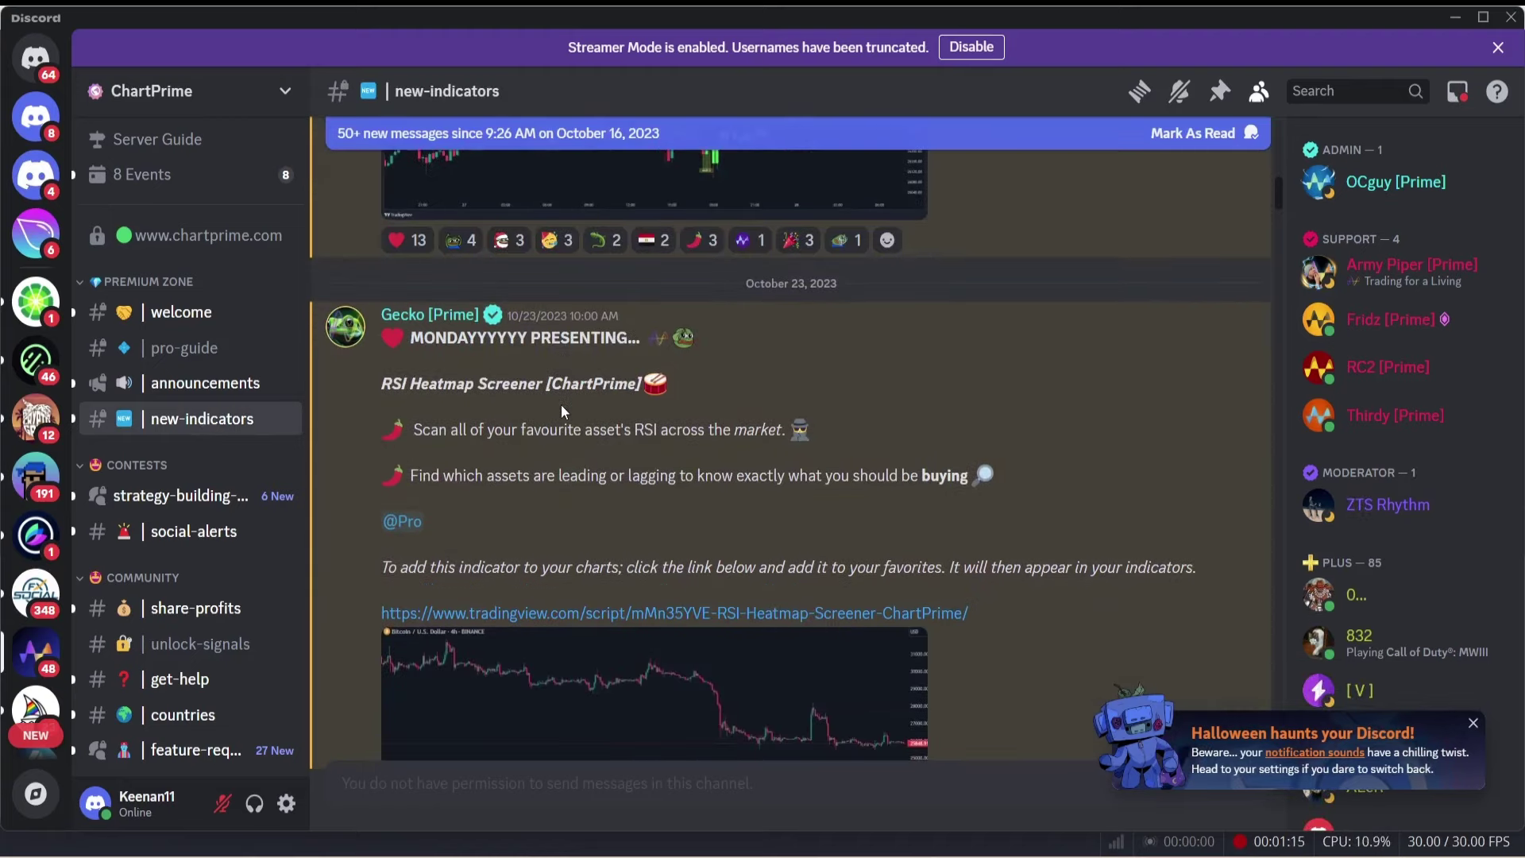
scroll(561, 404, "down", 5)
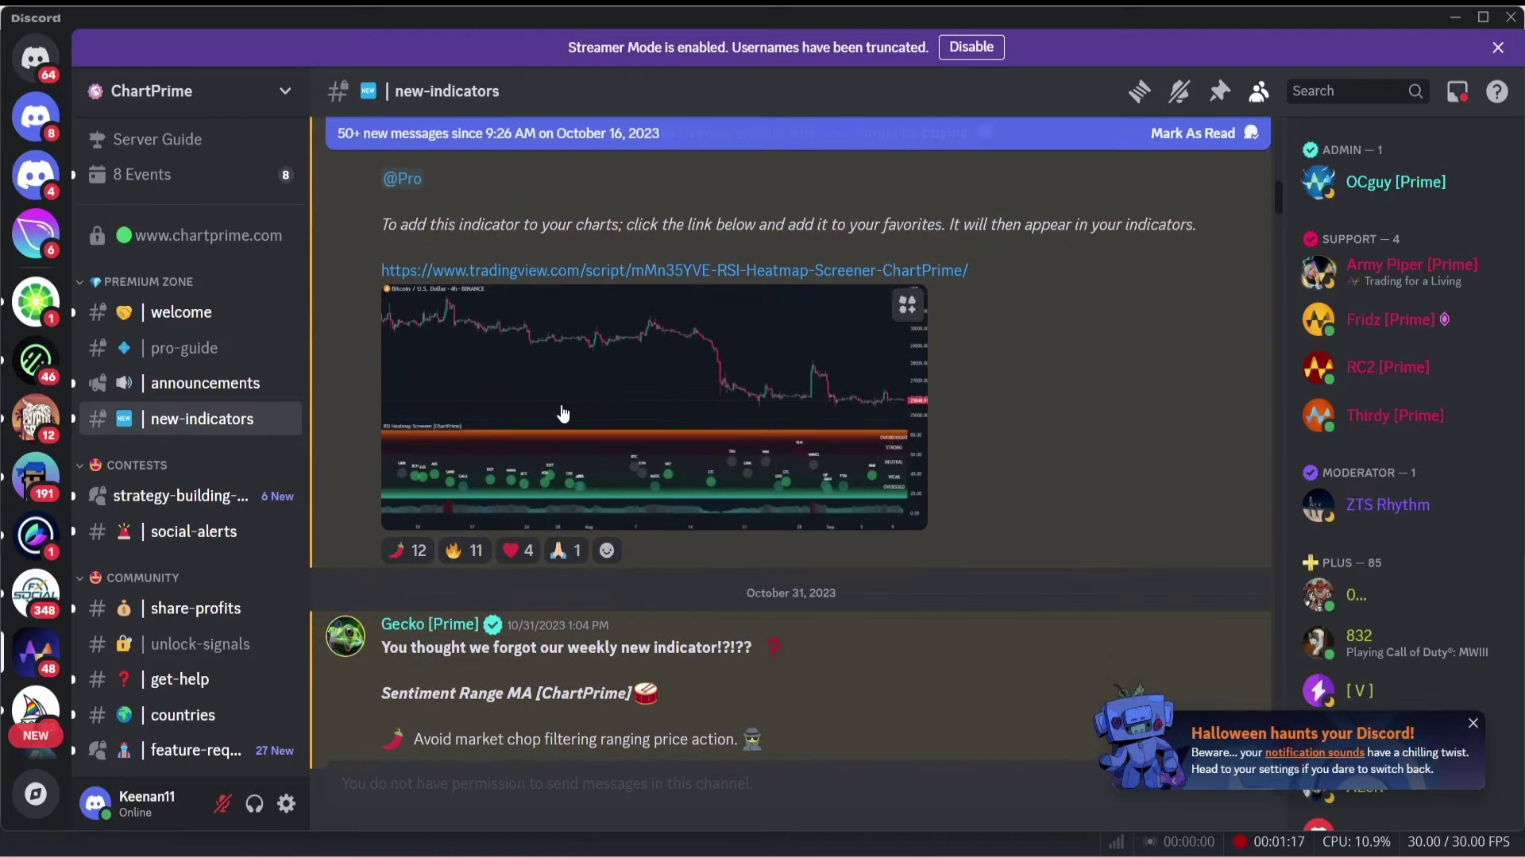
scroll(562, 412, "down", 8)
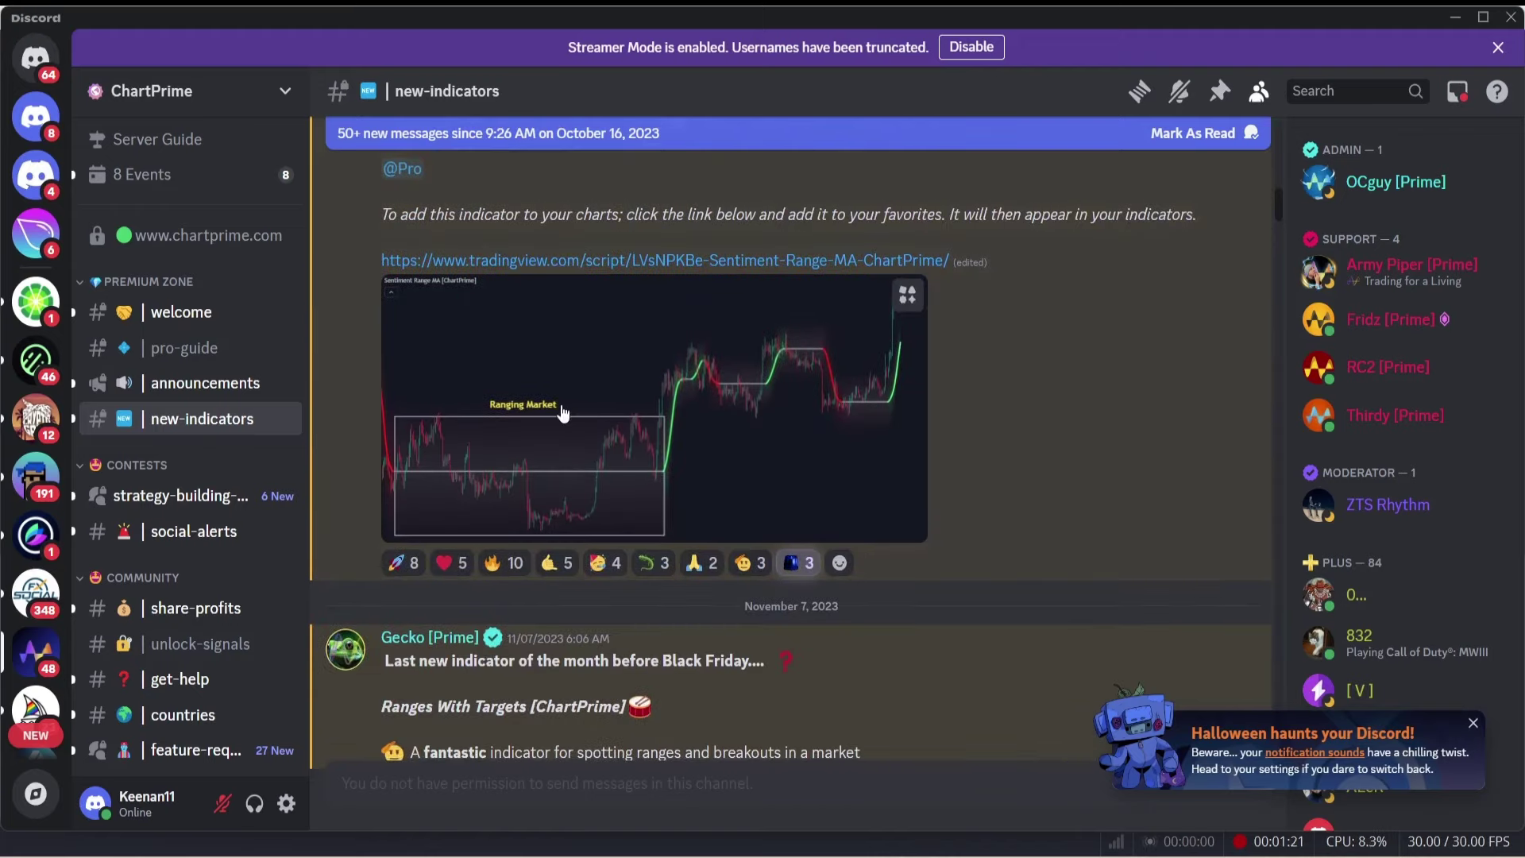
scroll(562, 412, "down", 5)
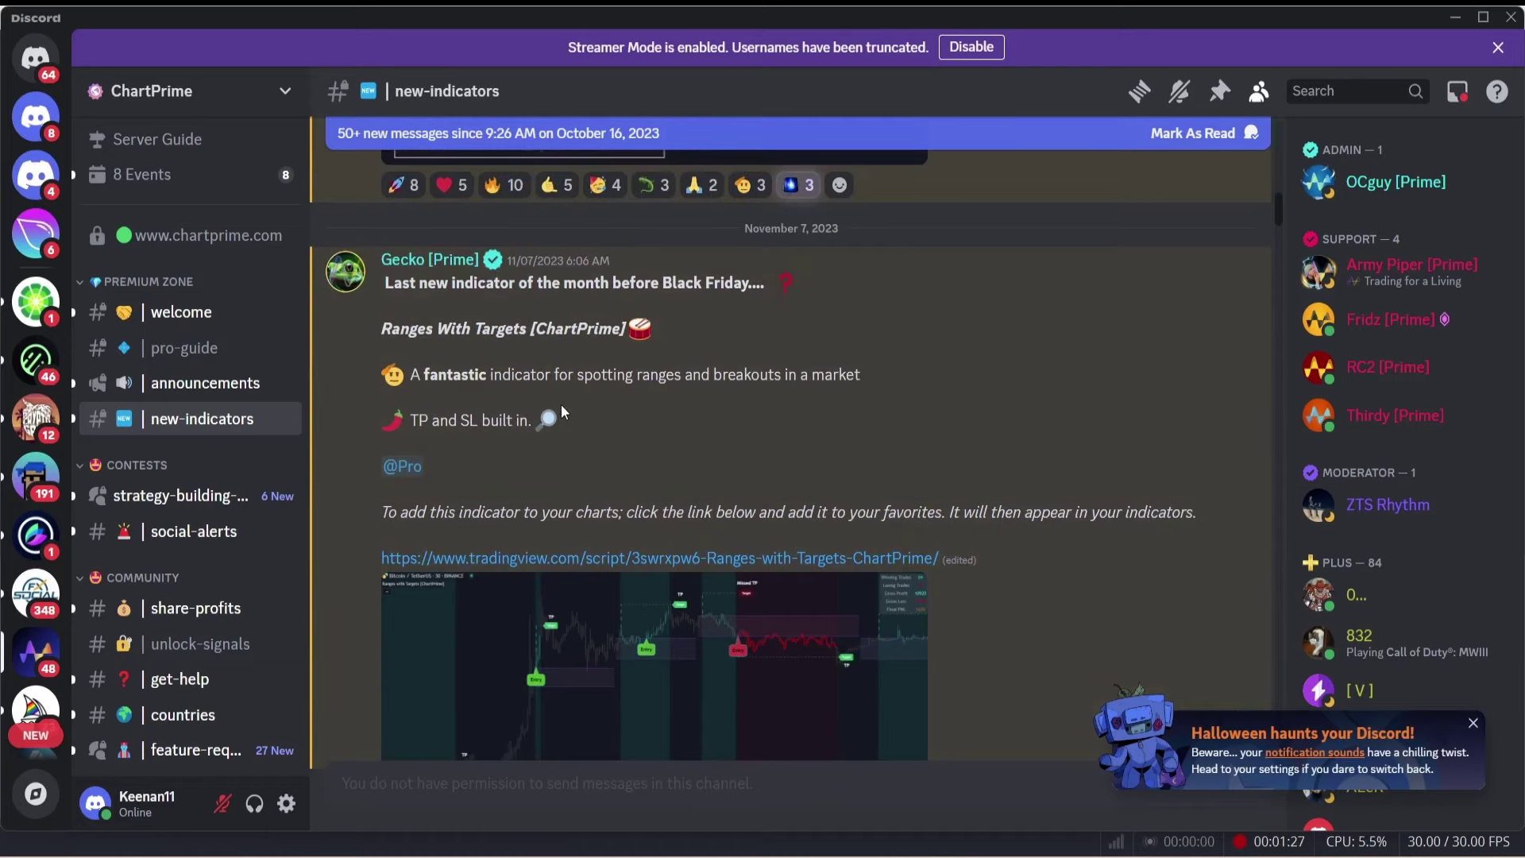
scroll(561, 406, "down", 5)
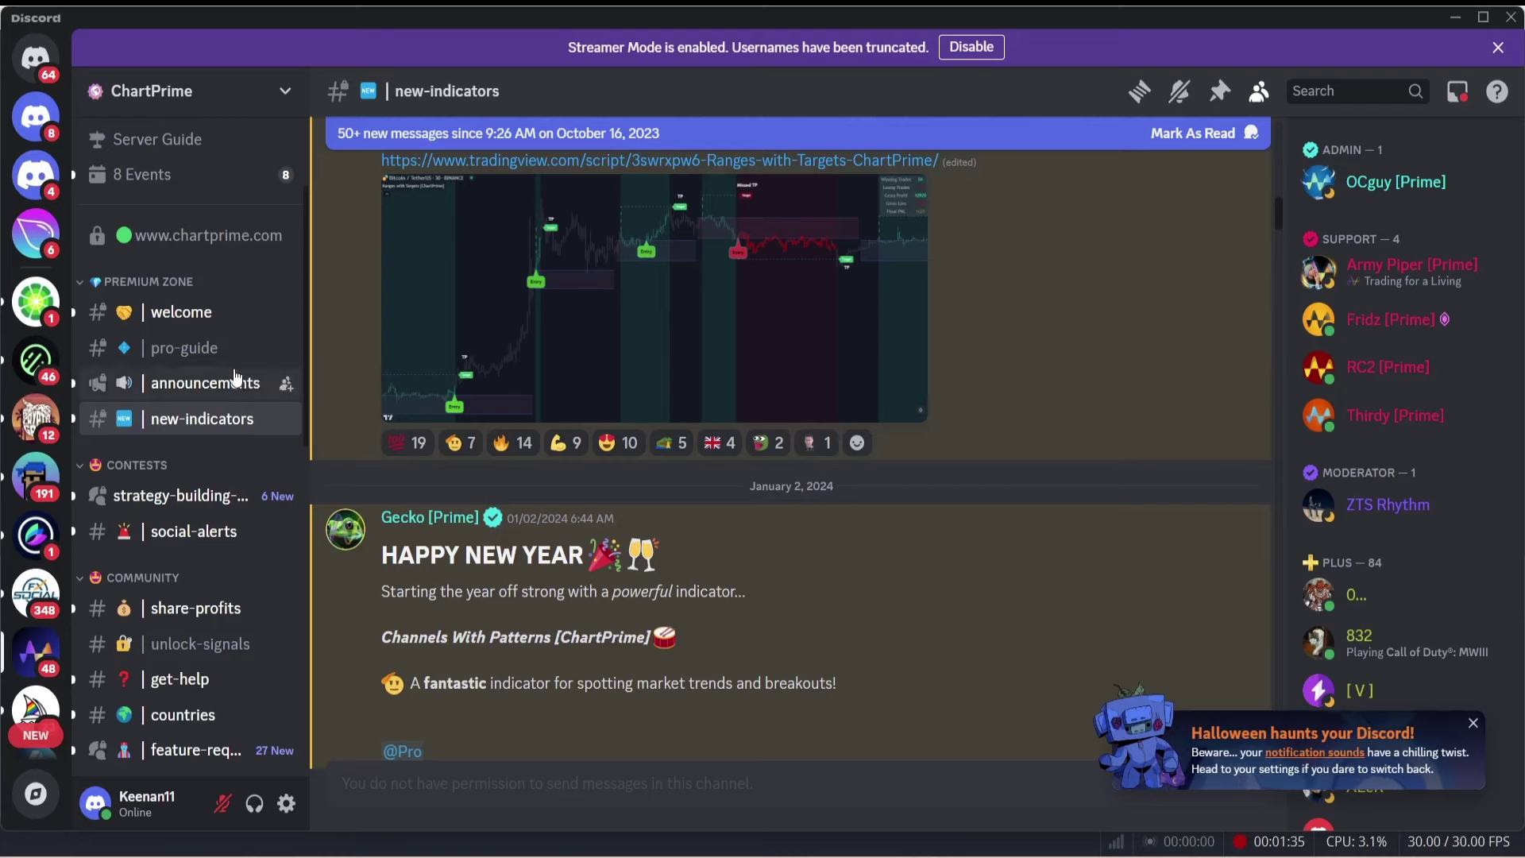
- Look over the server's channel list from the Contests section down to the Live Education channels
scroll(233, 369, "up", 3)
scroll(234, 373, "down", 5)
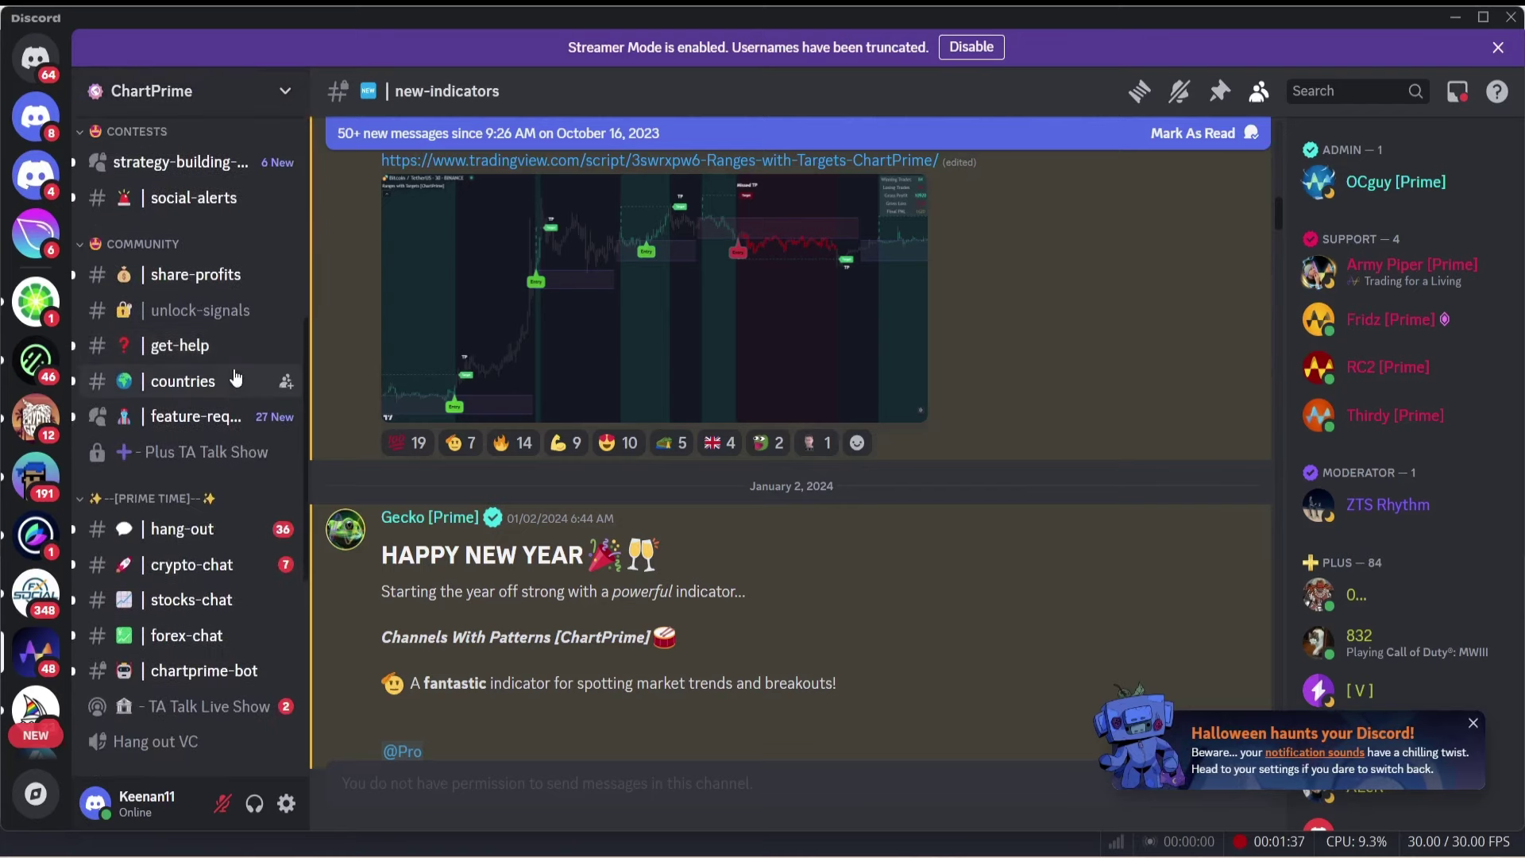
scroll(206, 488, "down", 3)
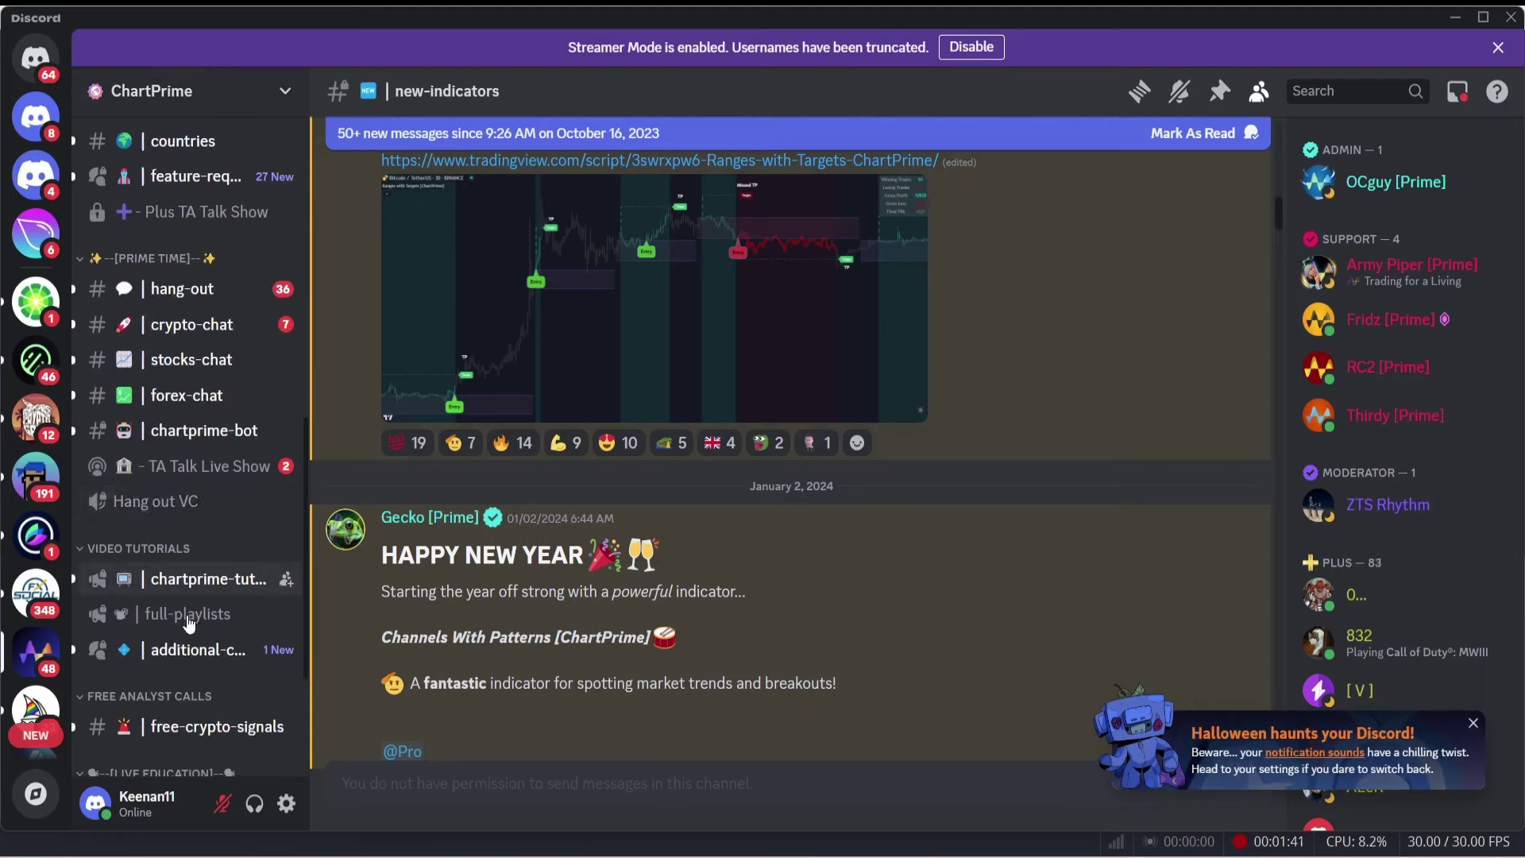
scroll(185, 590, "down", 3)
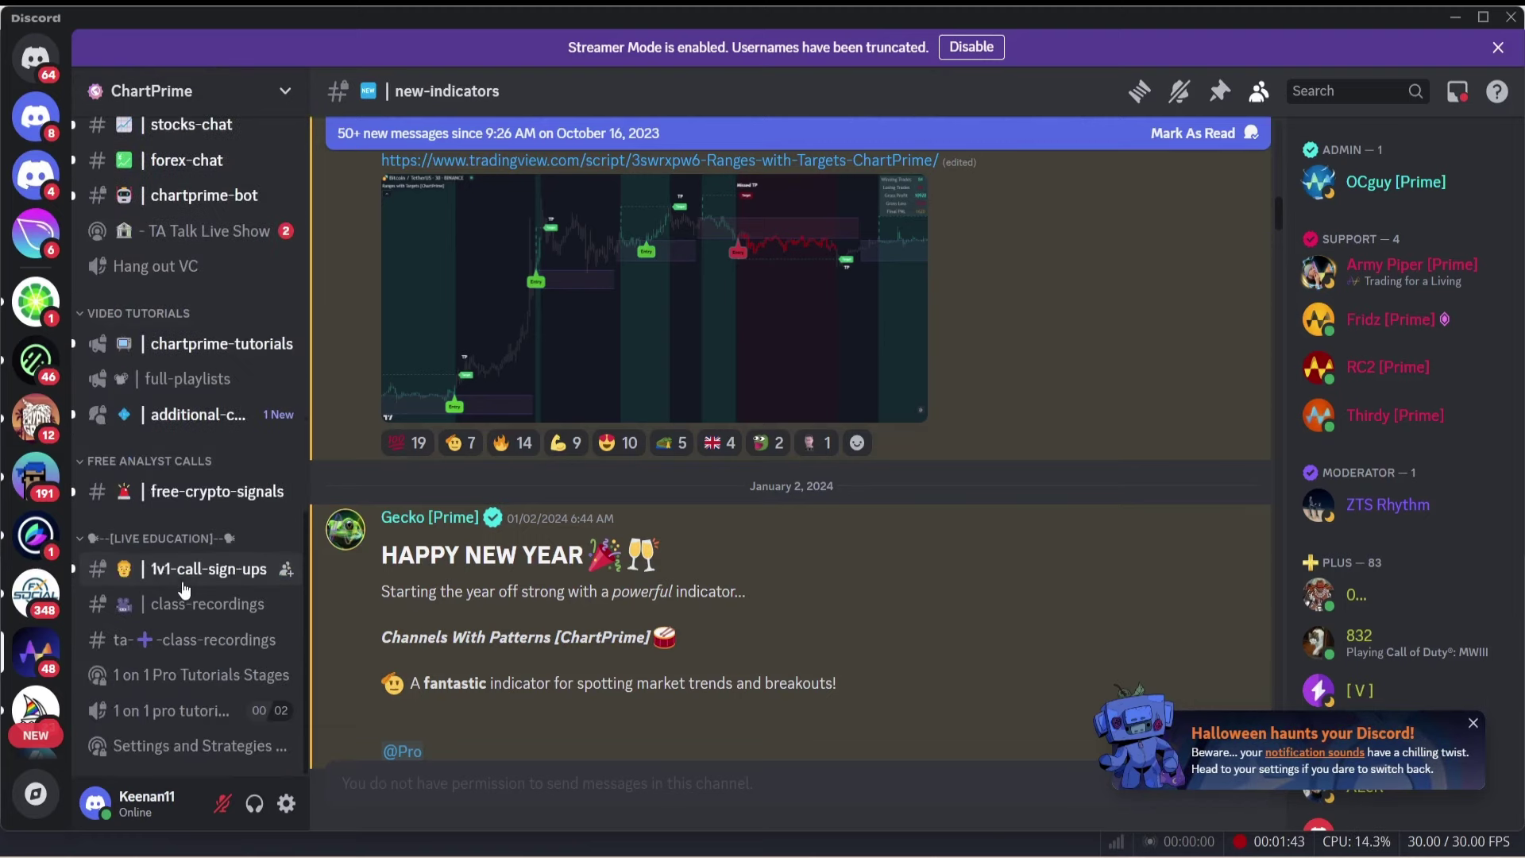